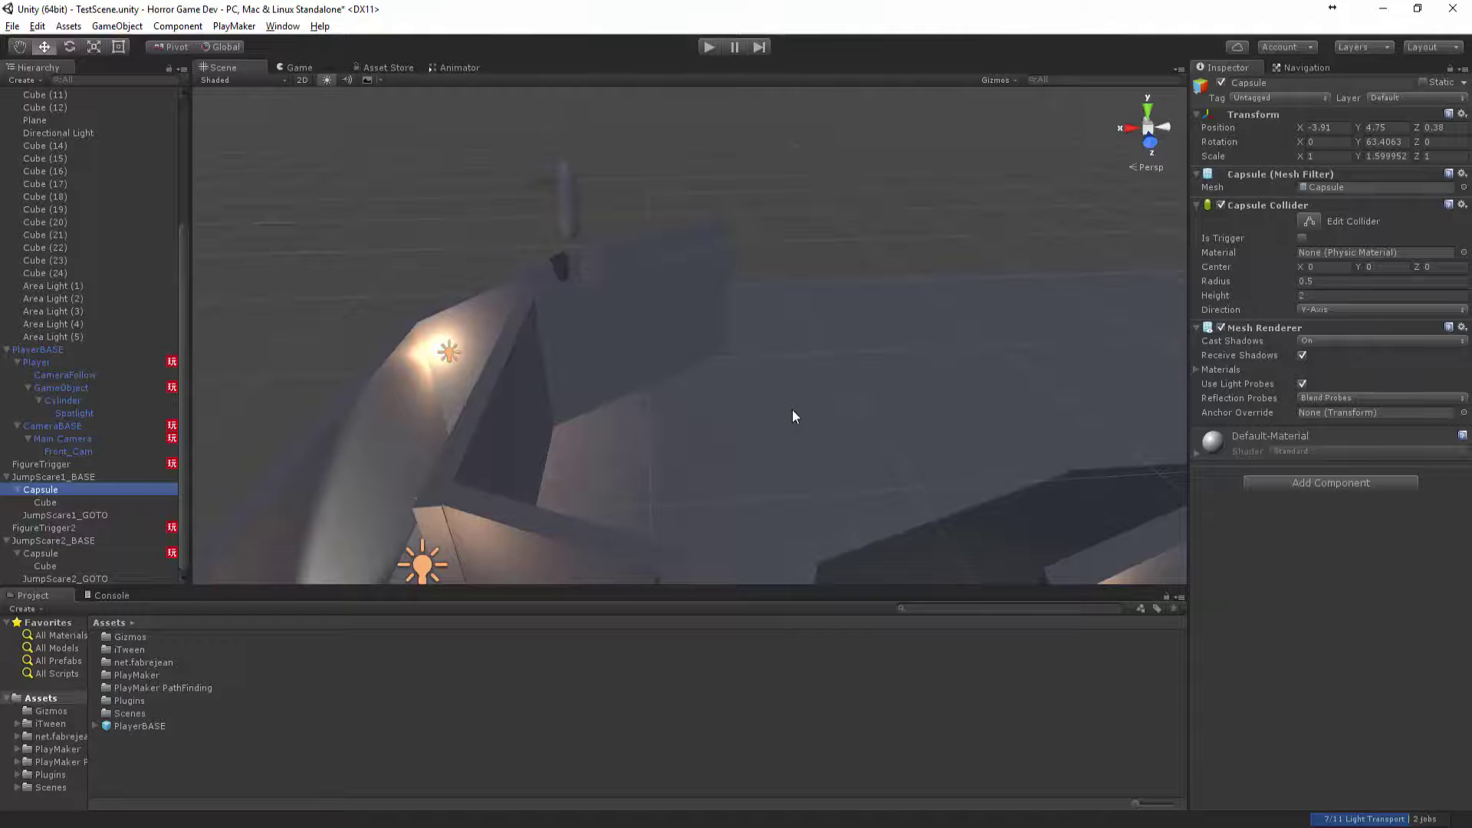
Rotate the capsule under JumpScare2_BASE to about 133.5° around the Y axis.
left_click(573, 209)
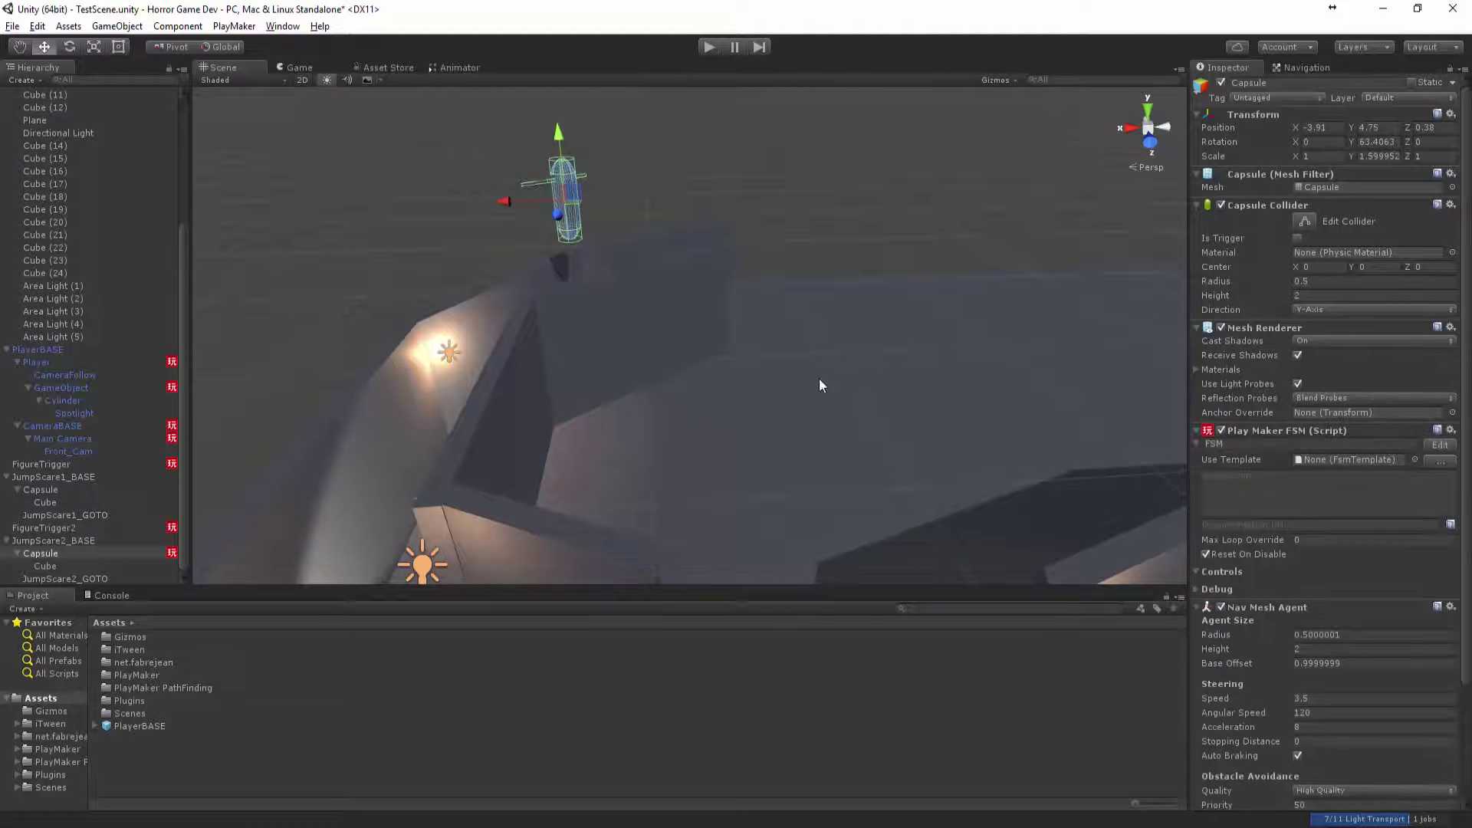
scroll(1311, 473, "down", 3)
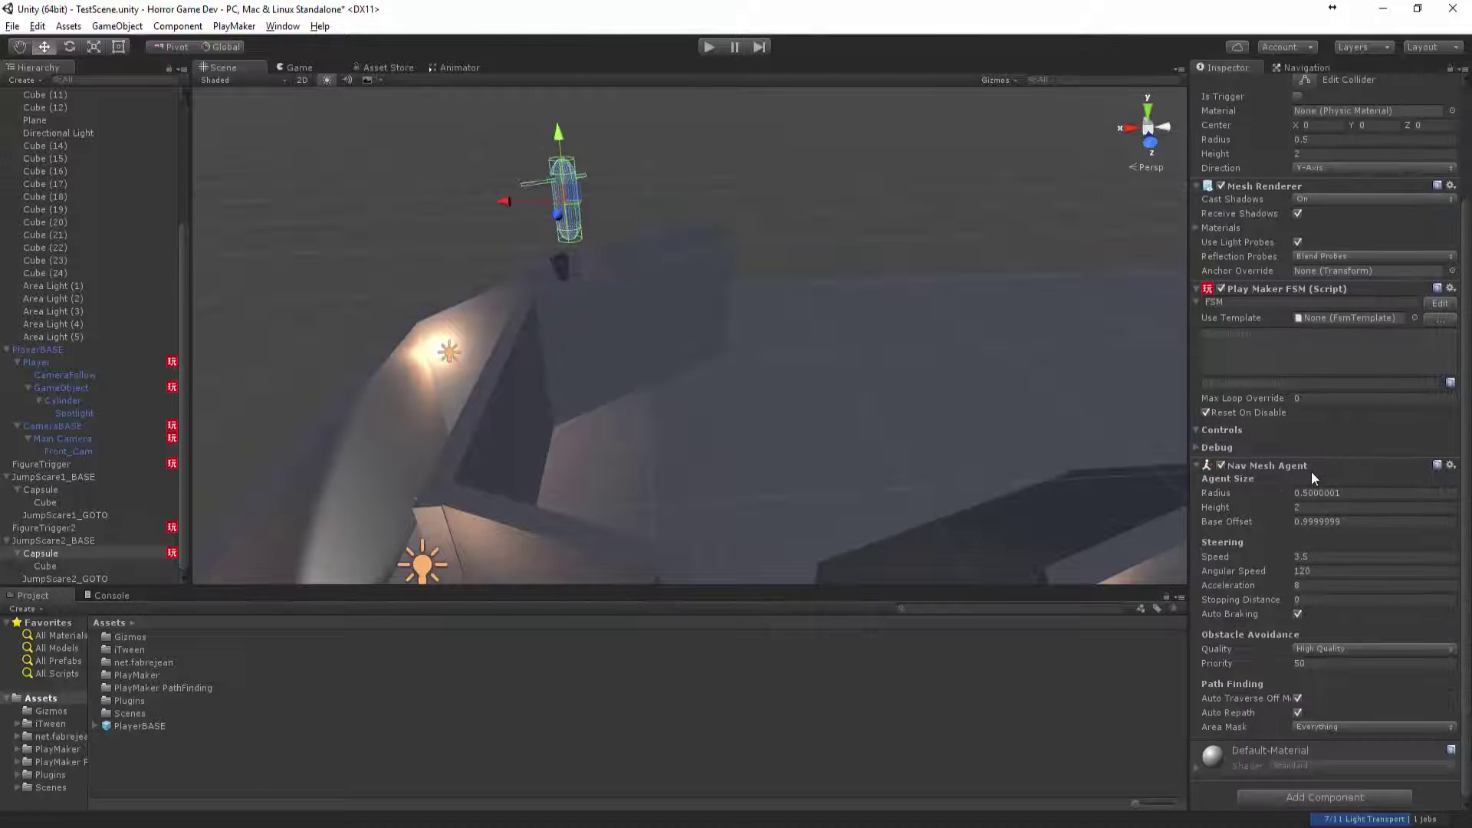
left_click(1270, 466)
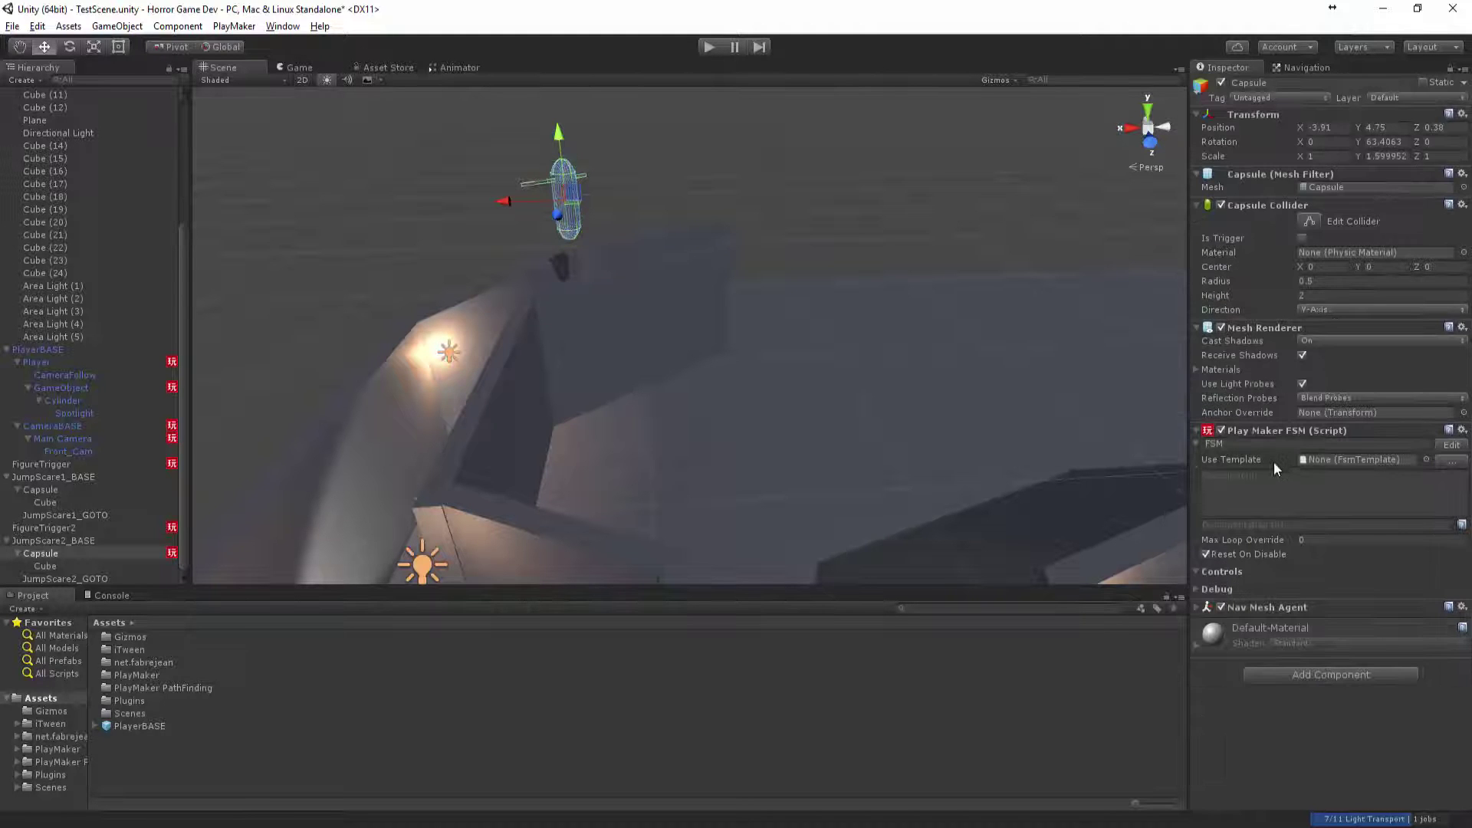
left_click(1265, 606)
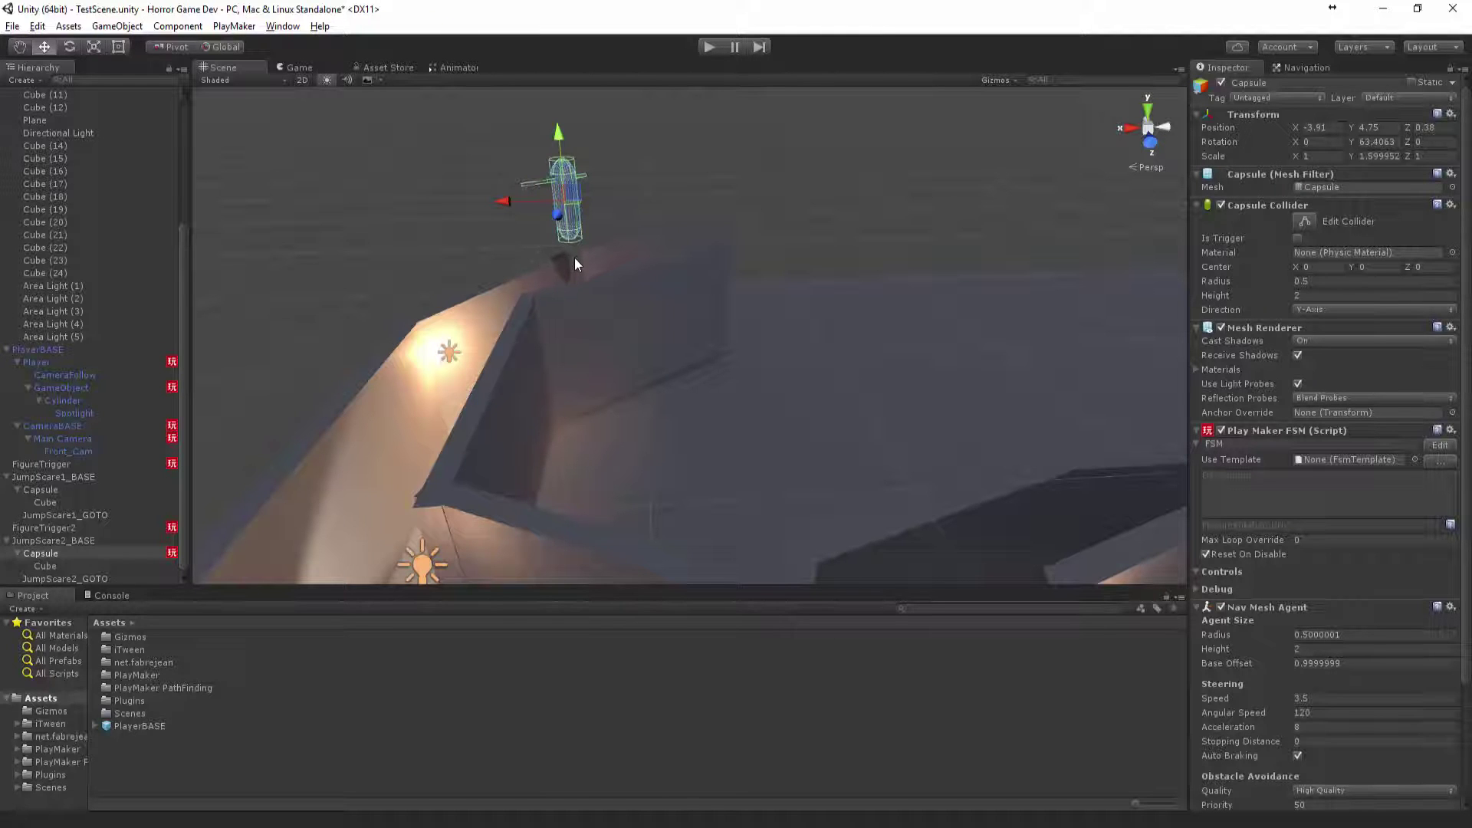
key("e")
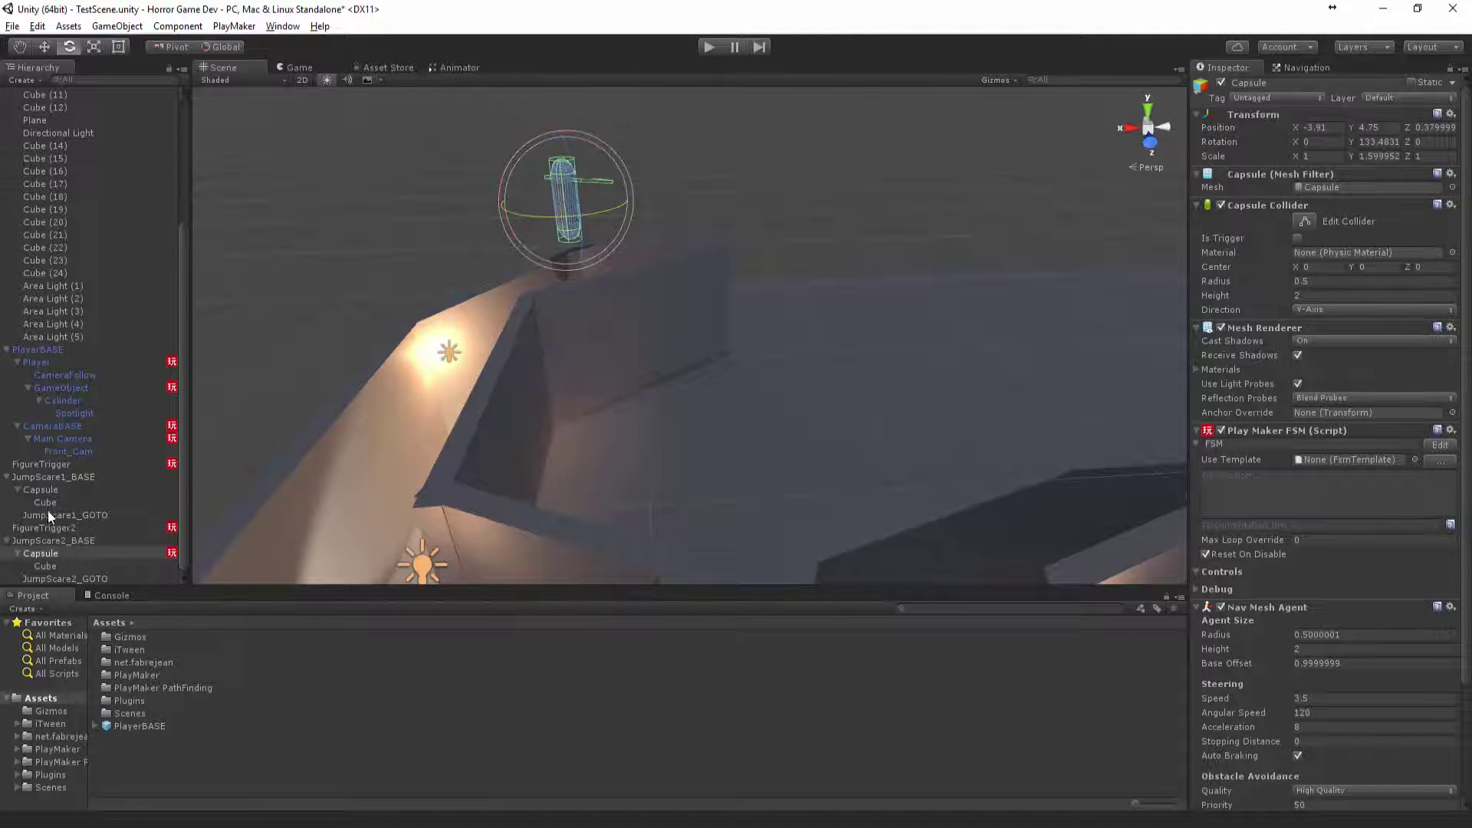
Open FigureTrigger2's JumpScare FSM for editing, lock the editor to it with State 1 active, and reselect the JumpScare2_BASE capsule.
left_click(1439, 418)
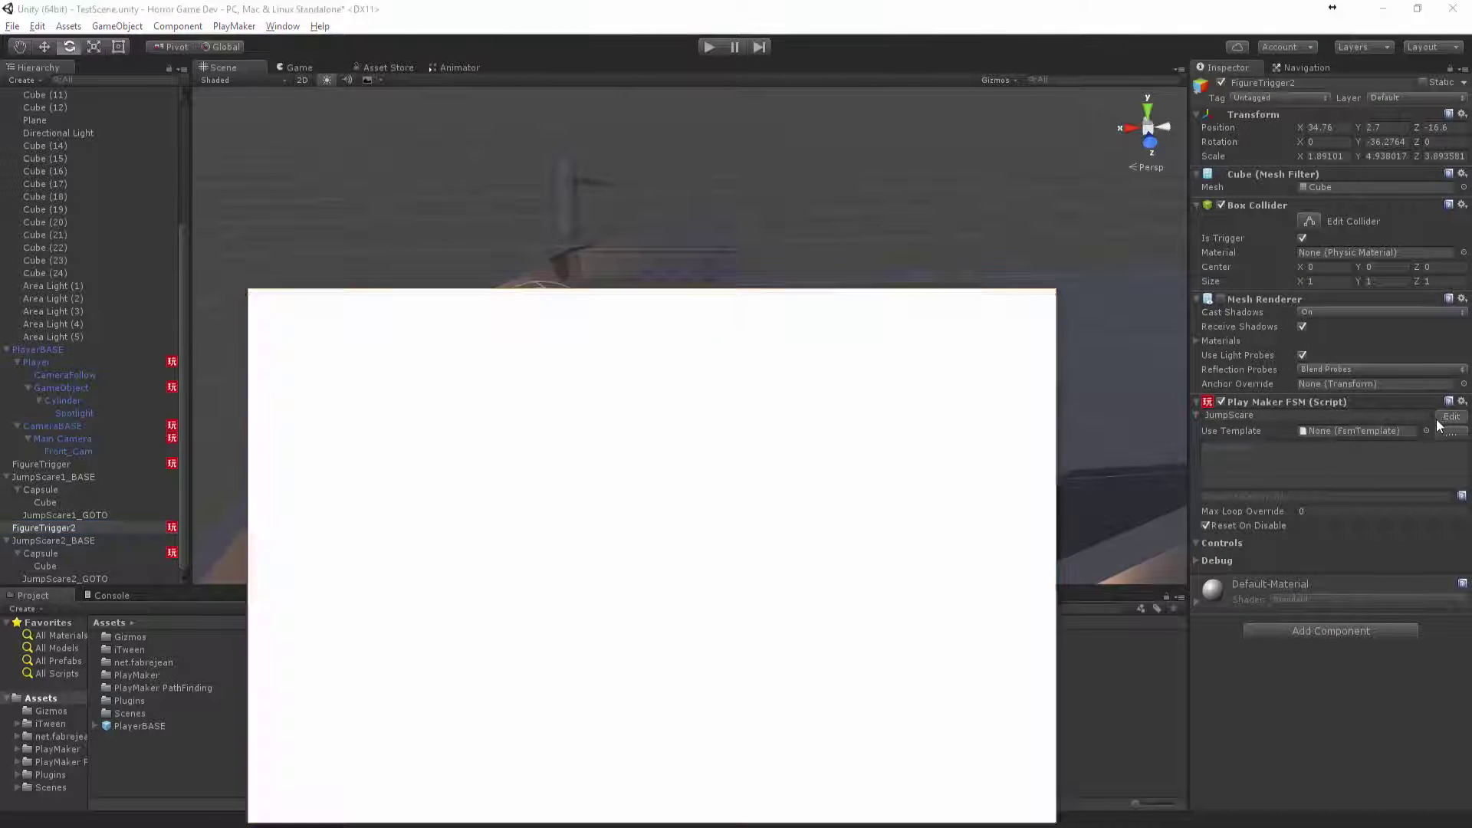
left_click(539, 414)
left_click(333, 421)
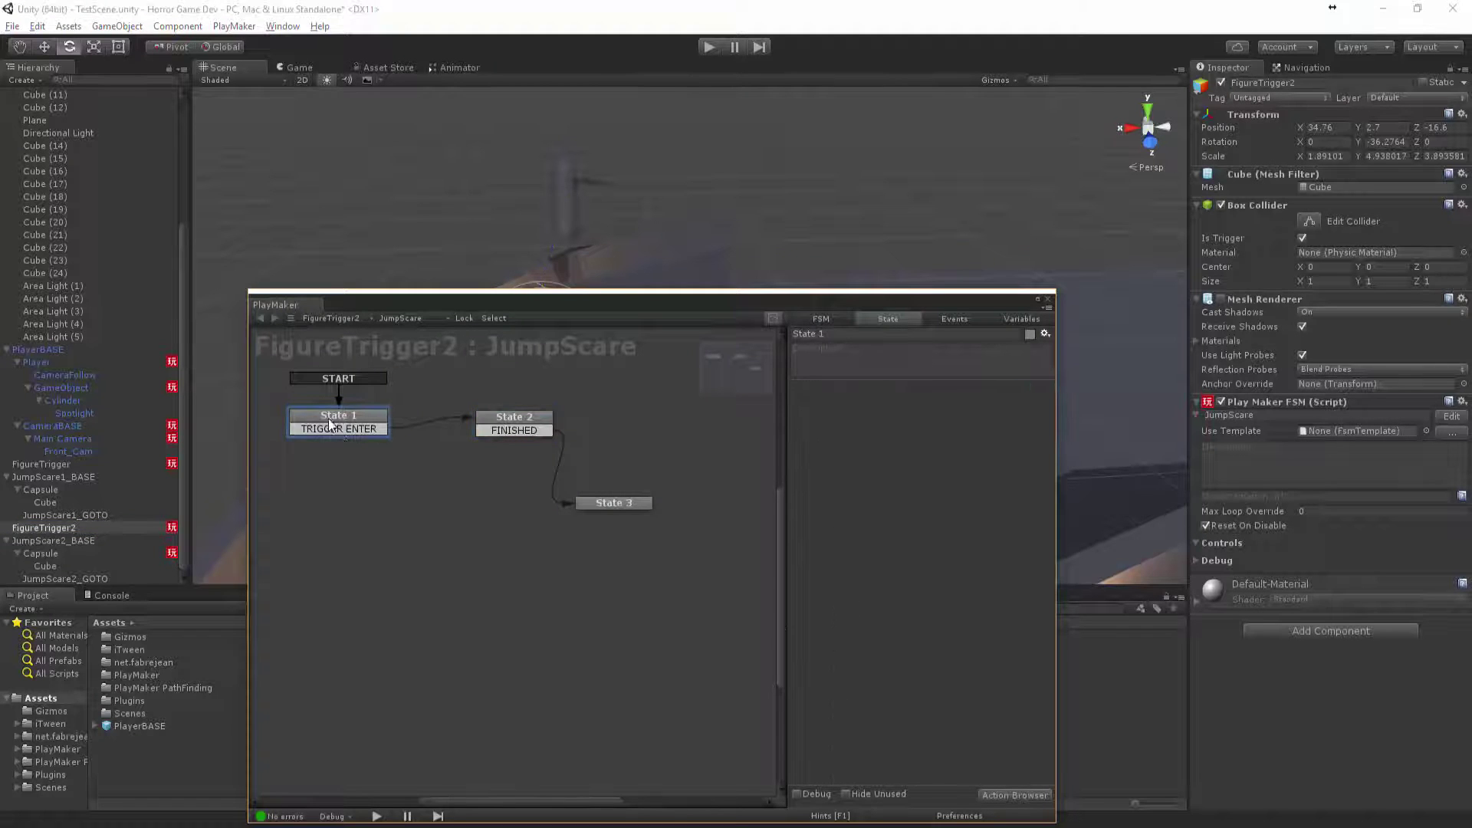
left_click_drag(594, 303, 870, 279)
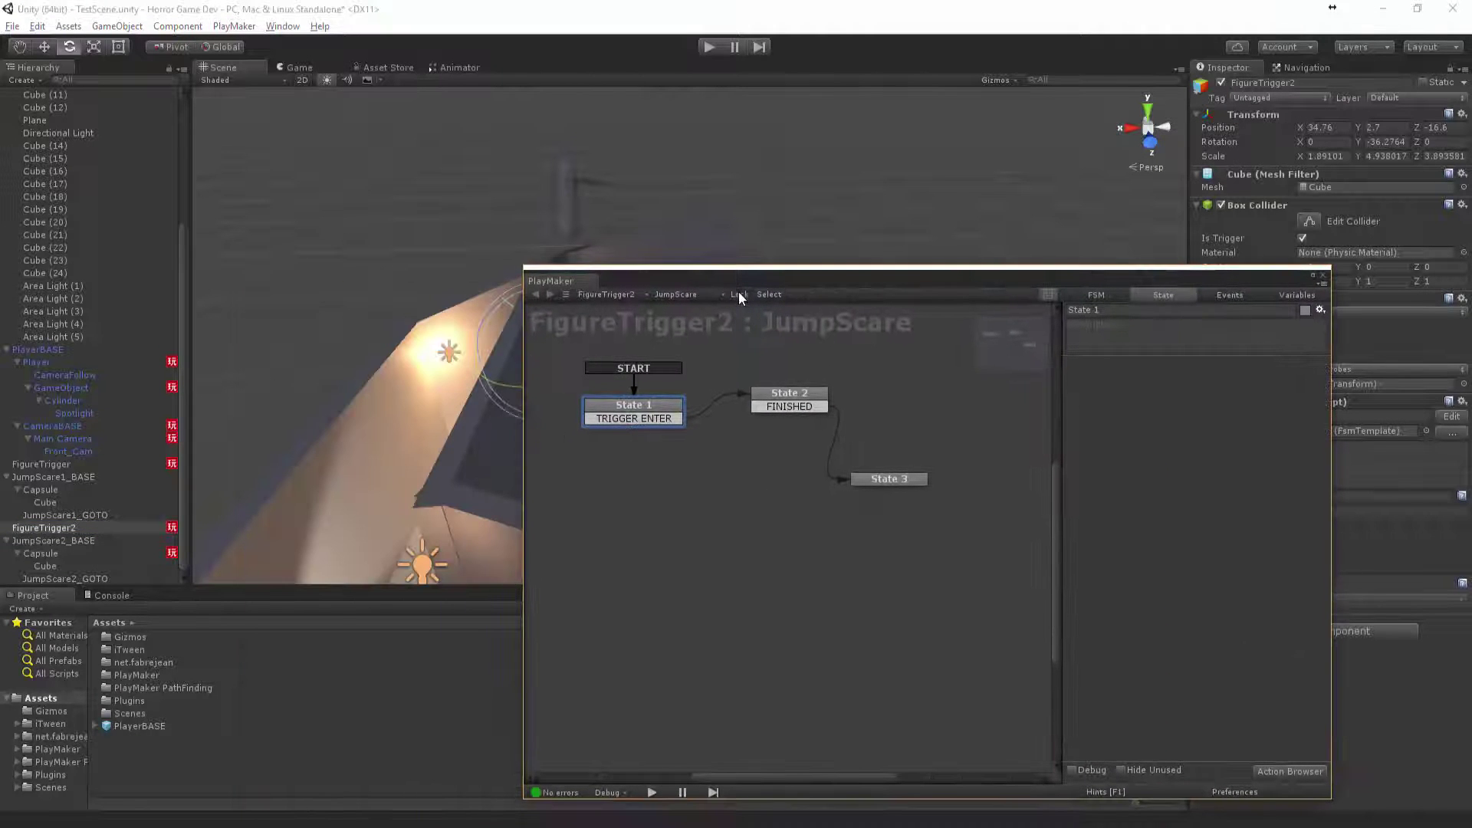
left_click(561, 205)
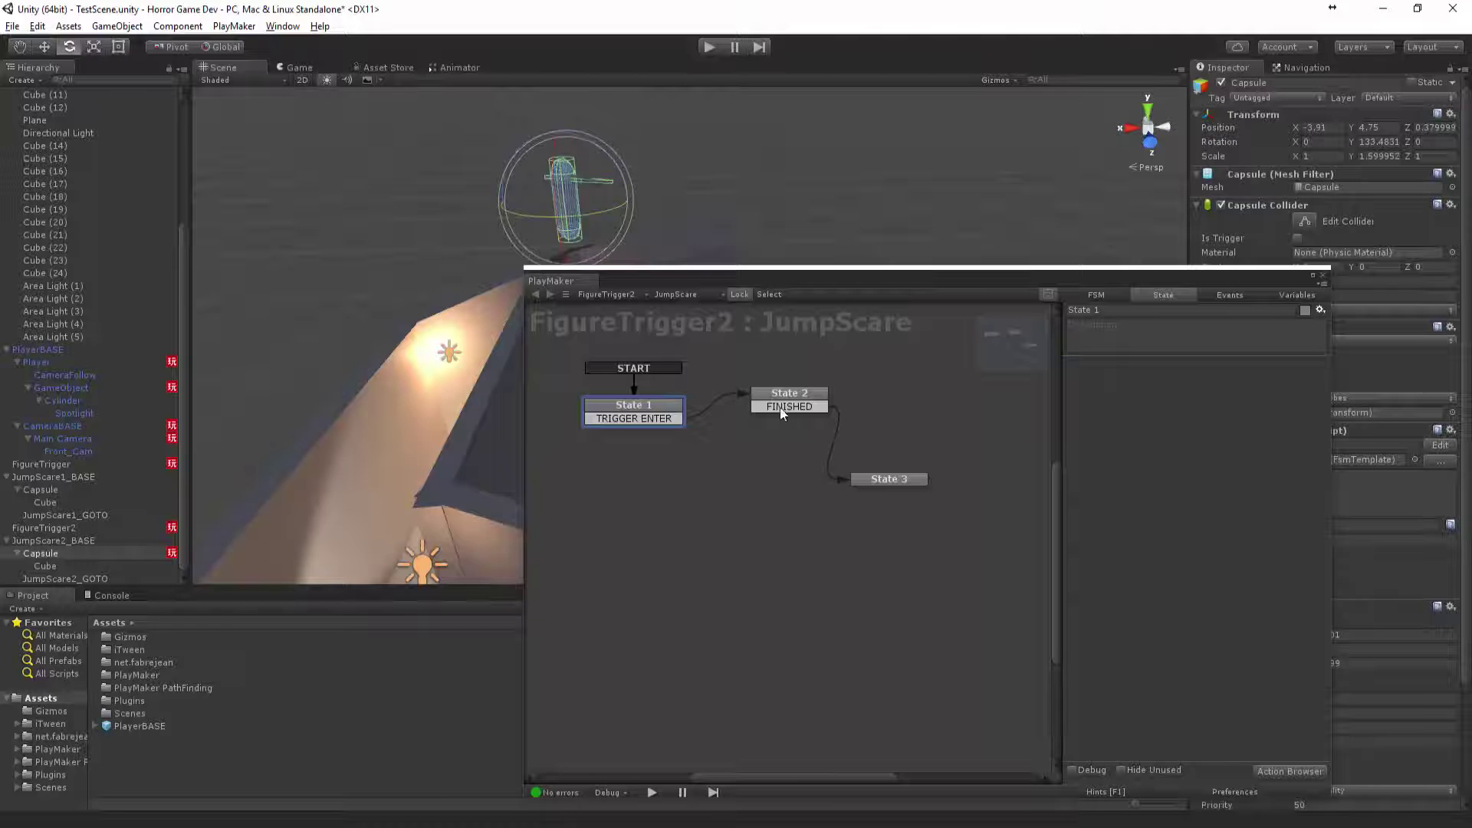
left_click_drag(960, 286, 722, 209)
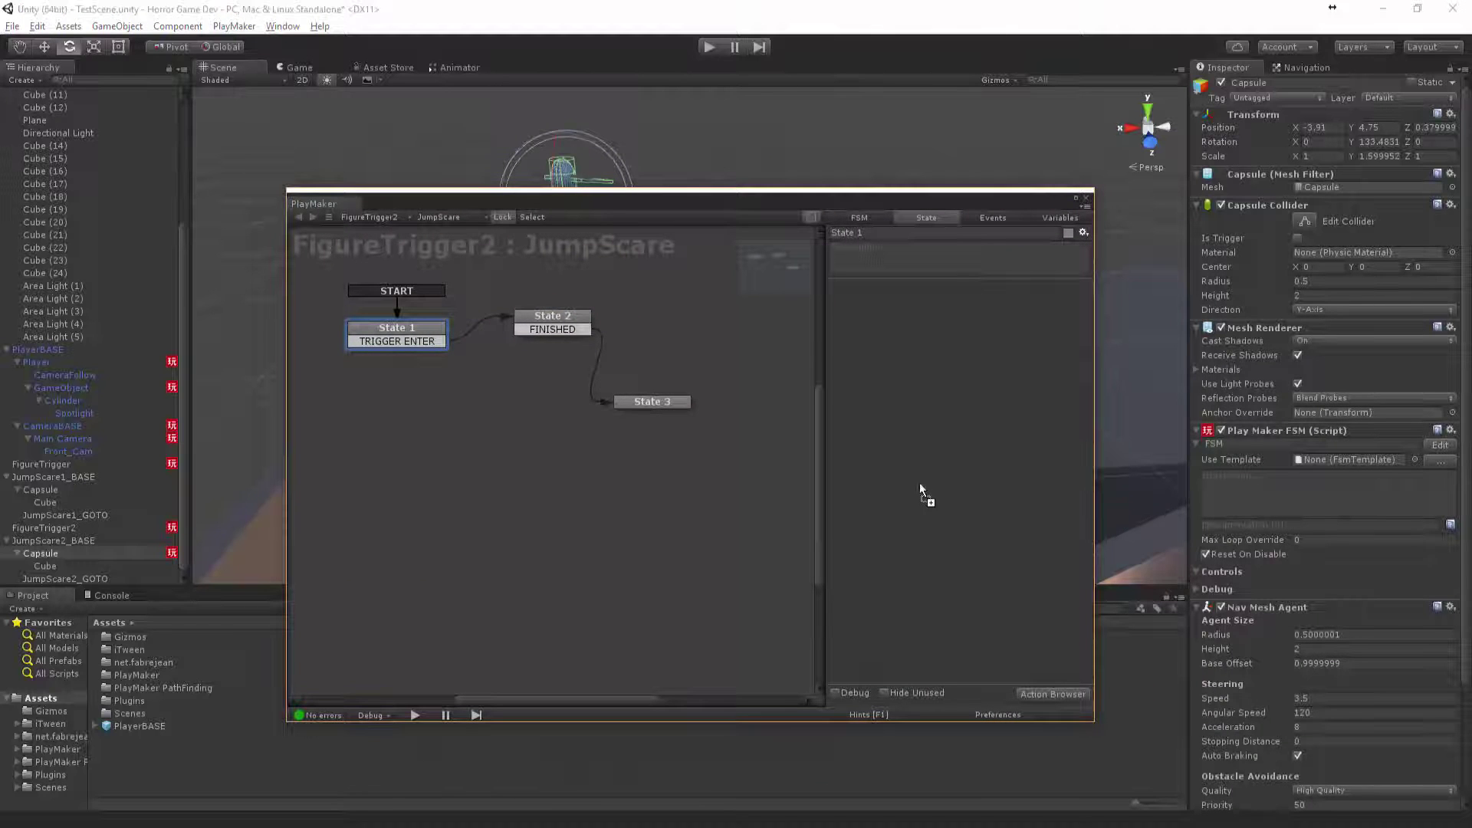
Add a Set Property action to State 1 that turns off the enabled property of the capsule's Nav Mesh Agent.
left_click(971, 533)
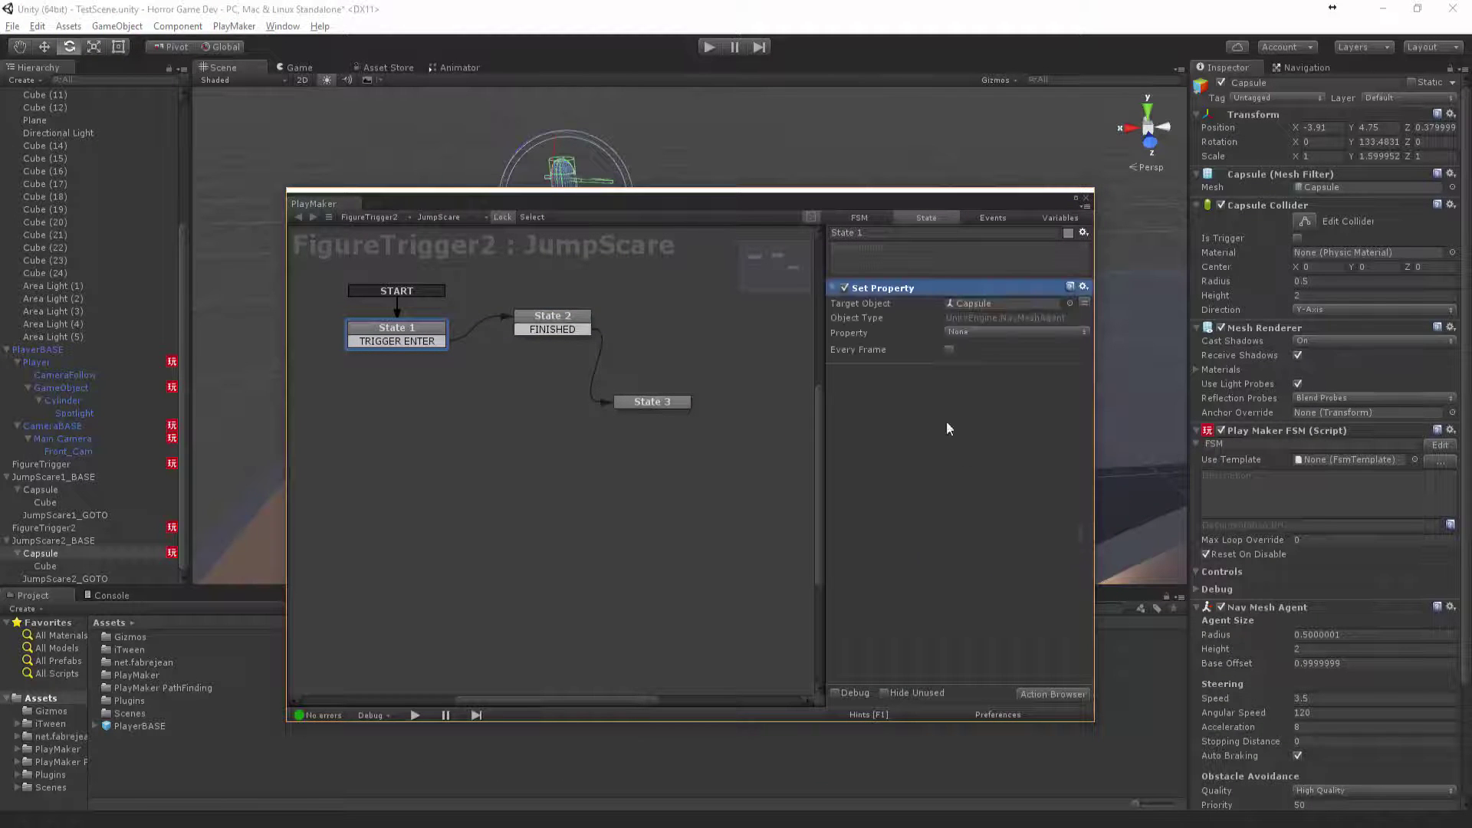
left_click(978, 333)
left_click(988, 506)
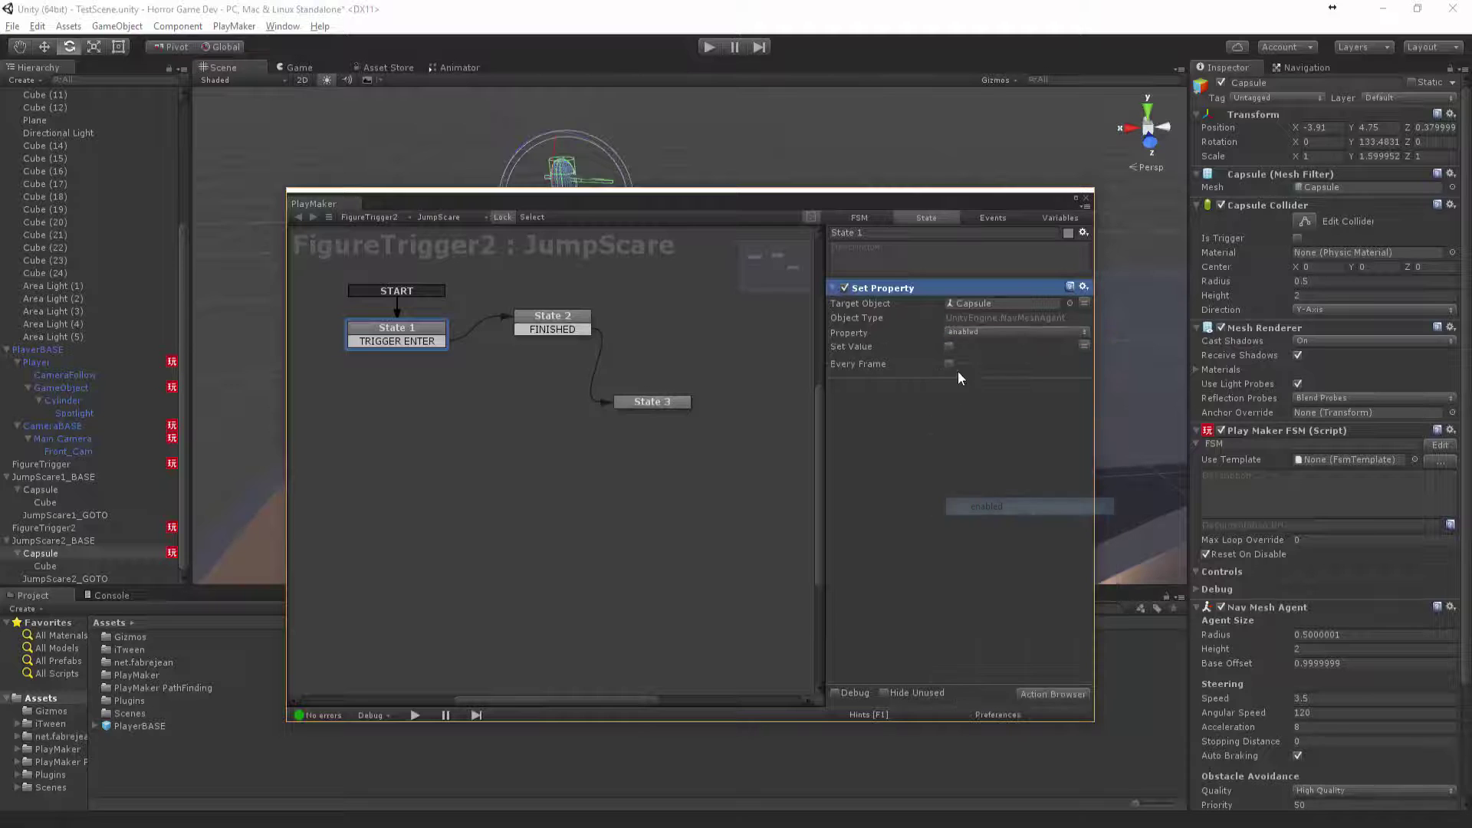
Copy the Set Property action into State 3 before Set Agent Destination, turn its Set Value on, and close the FSM editor.
right_click(891, 296)
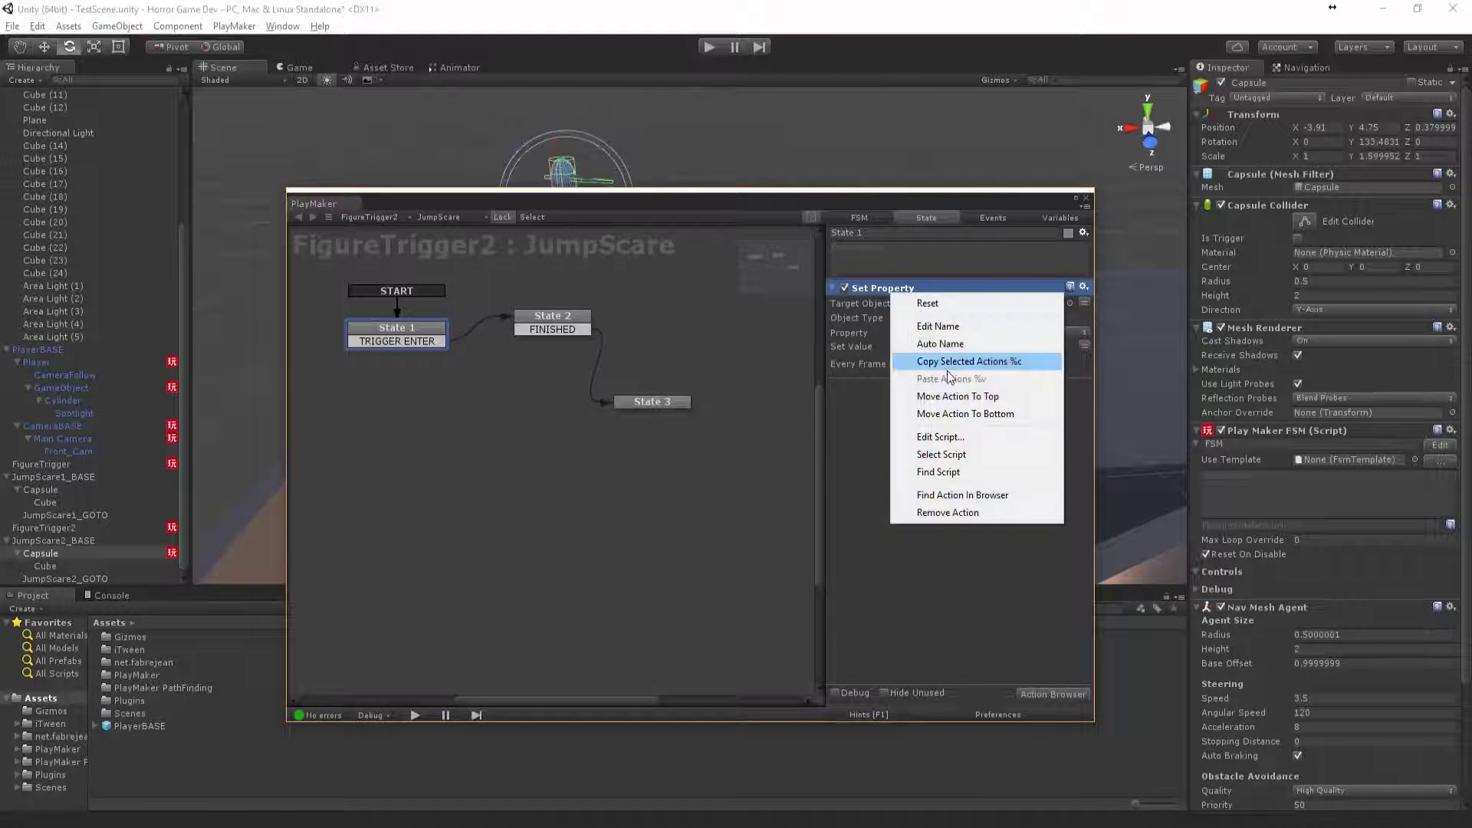
left_click(962, 362)
left_click(594, 328)
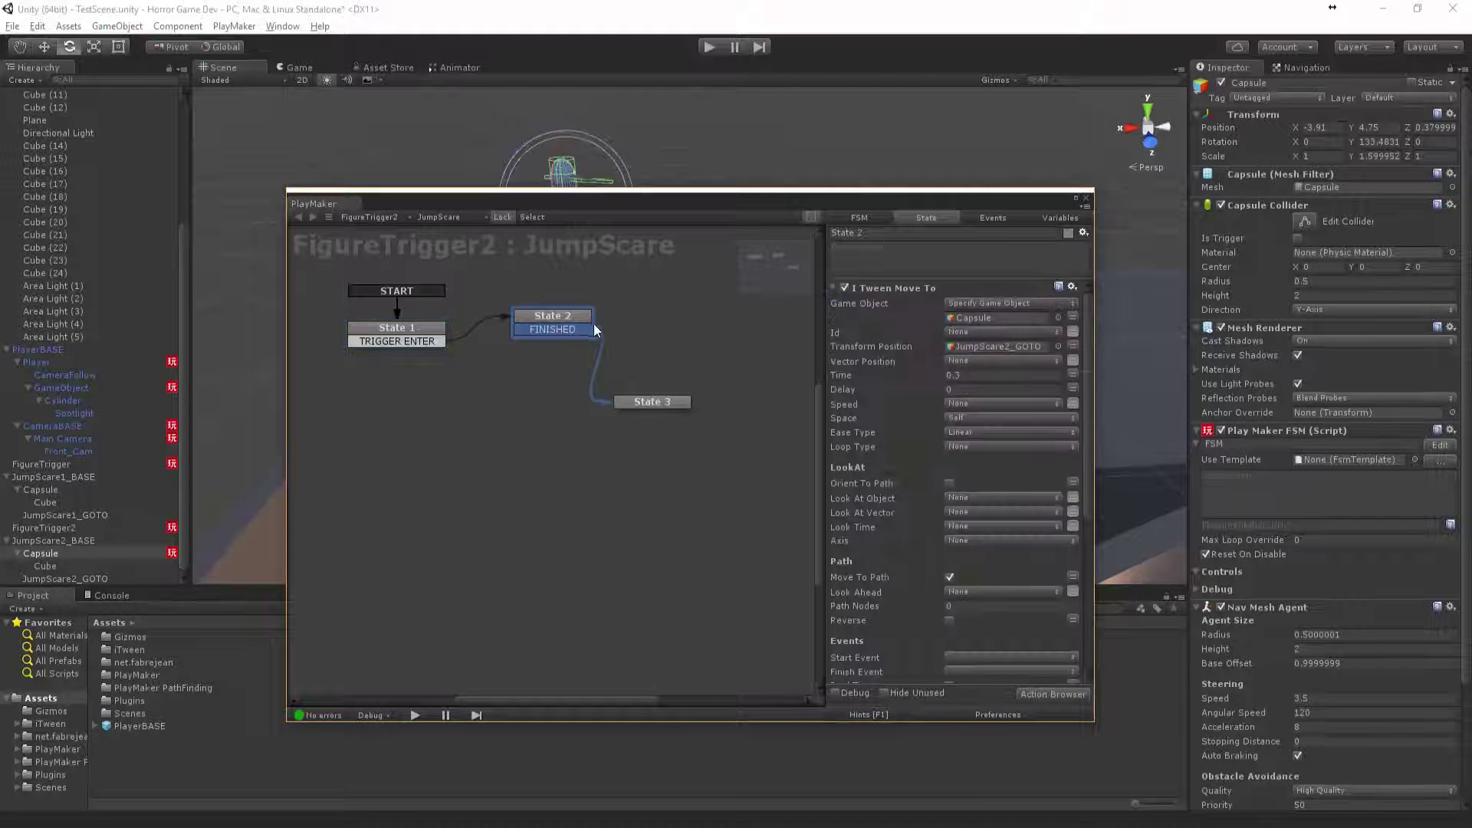
left_click(682, 400)
right_click(885, 294)
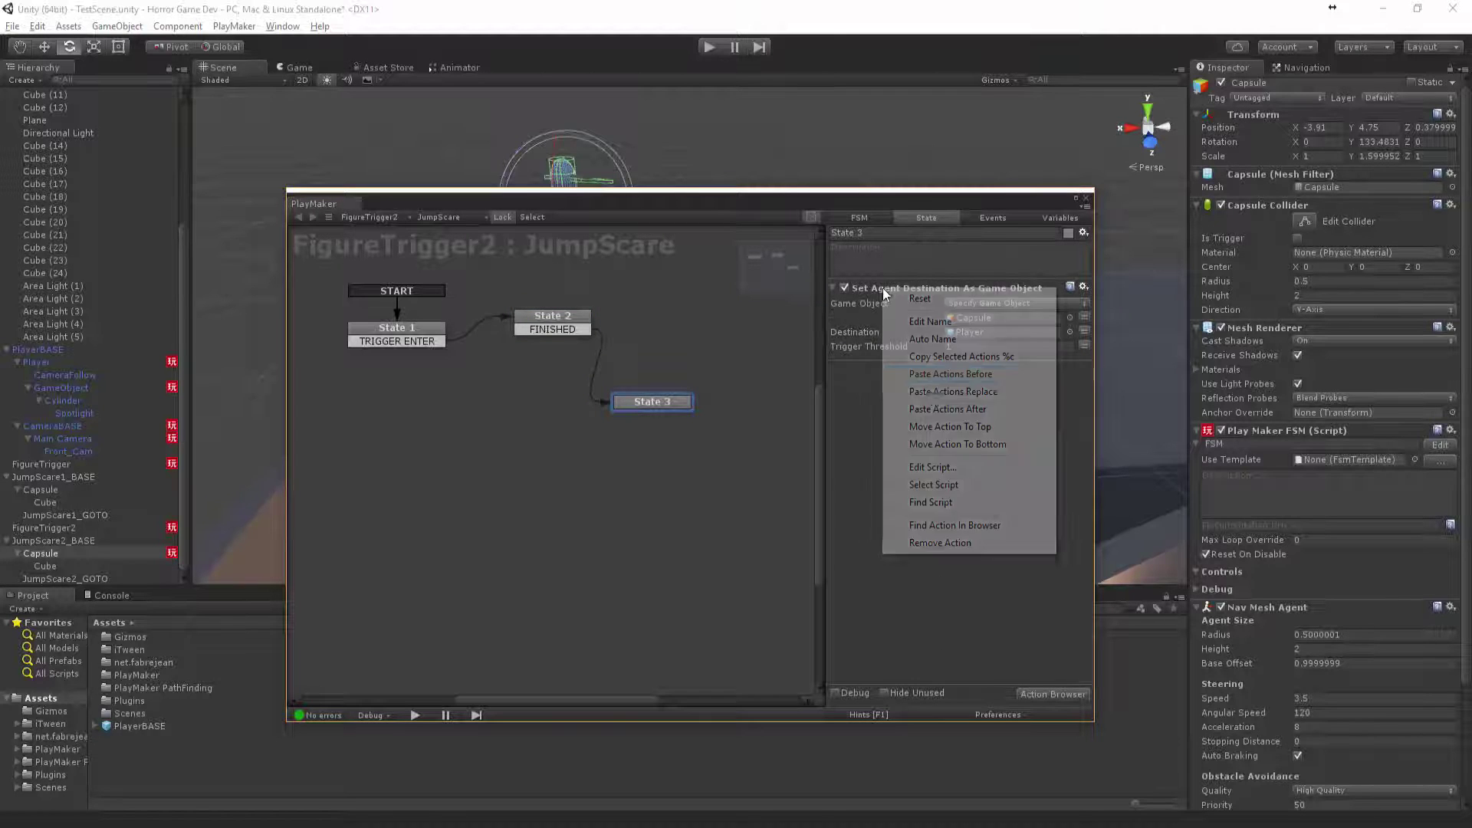
left_click(935, 374)
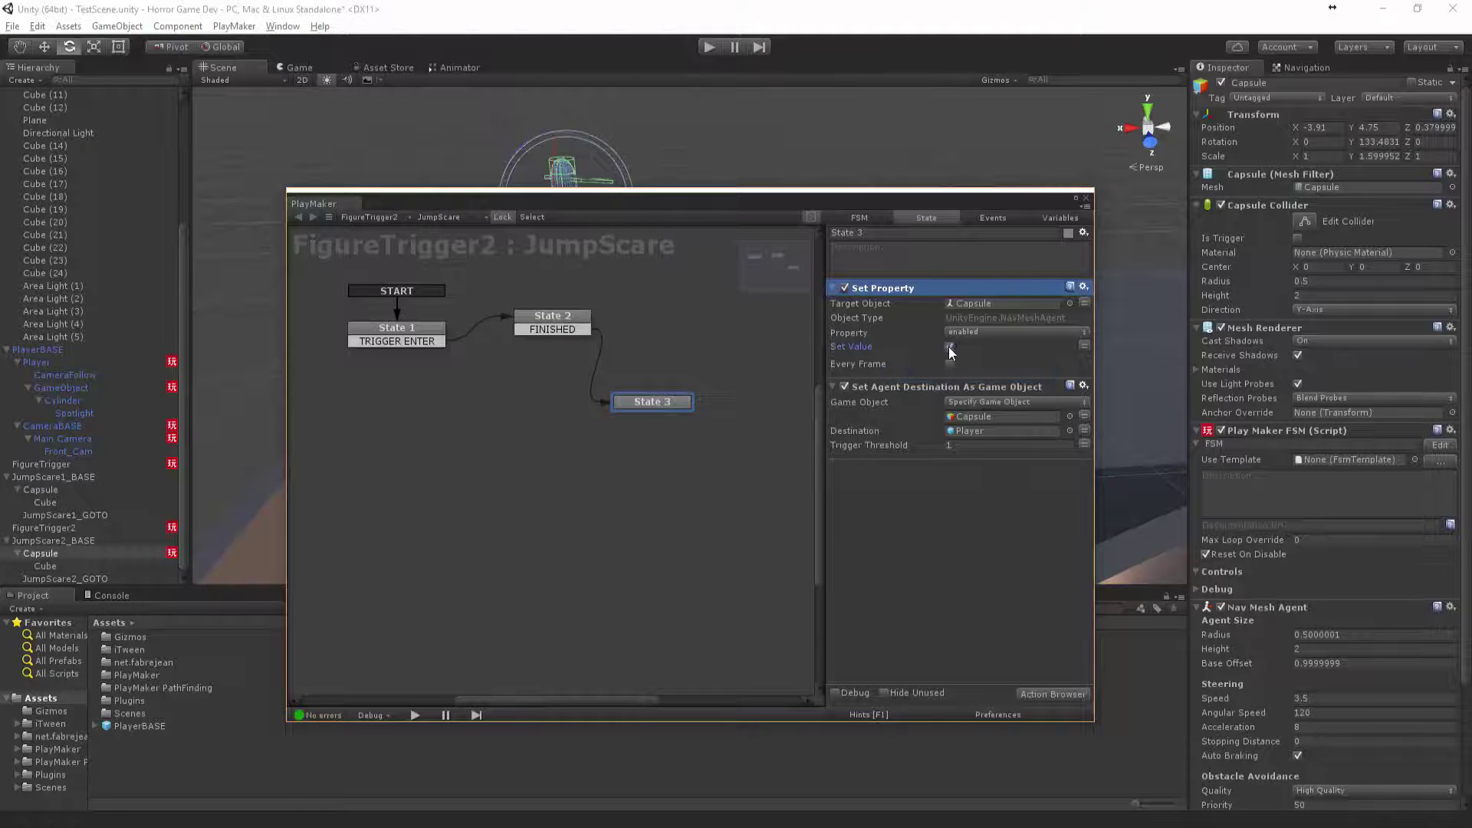
left_click(1085, 198)
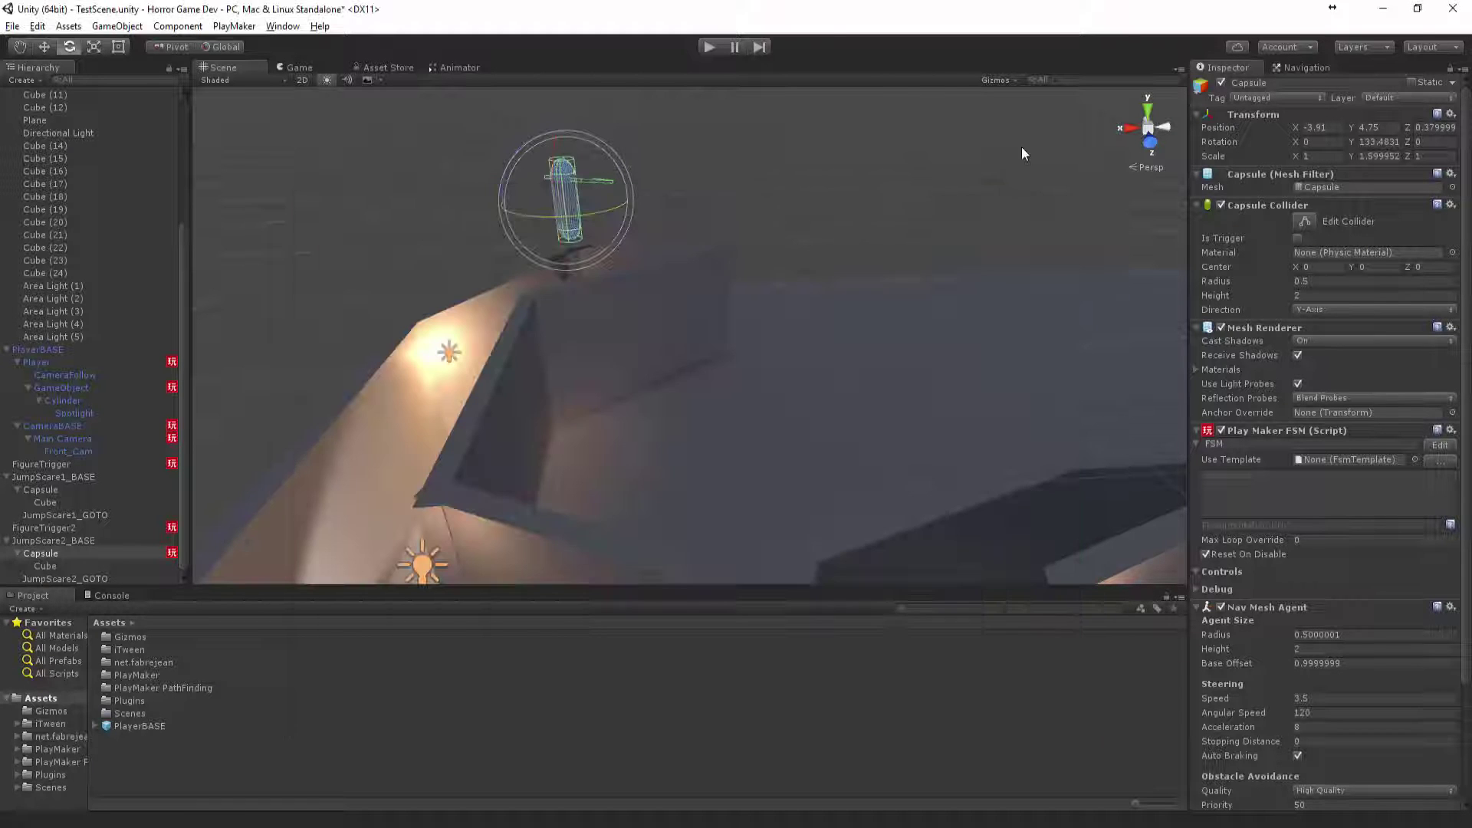
Run the game and walk through the level to test the second jump scare and the capsule's chase.
left_click(709, 46)
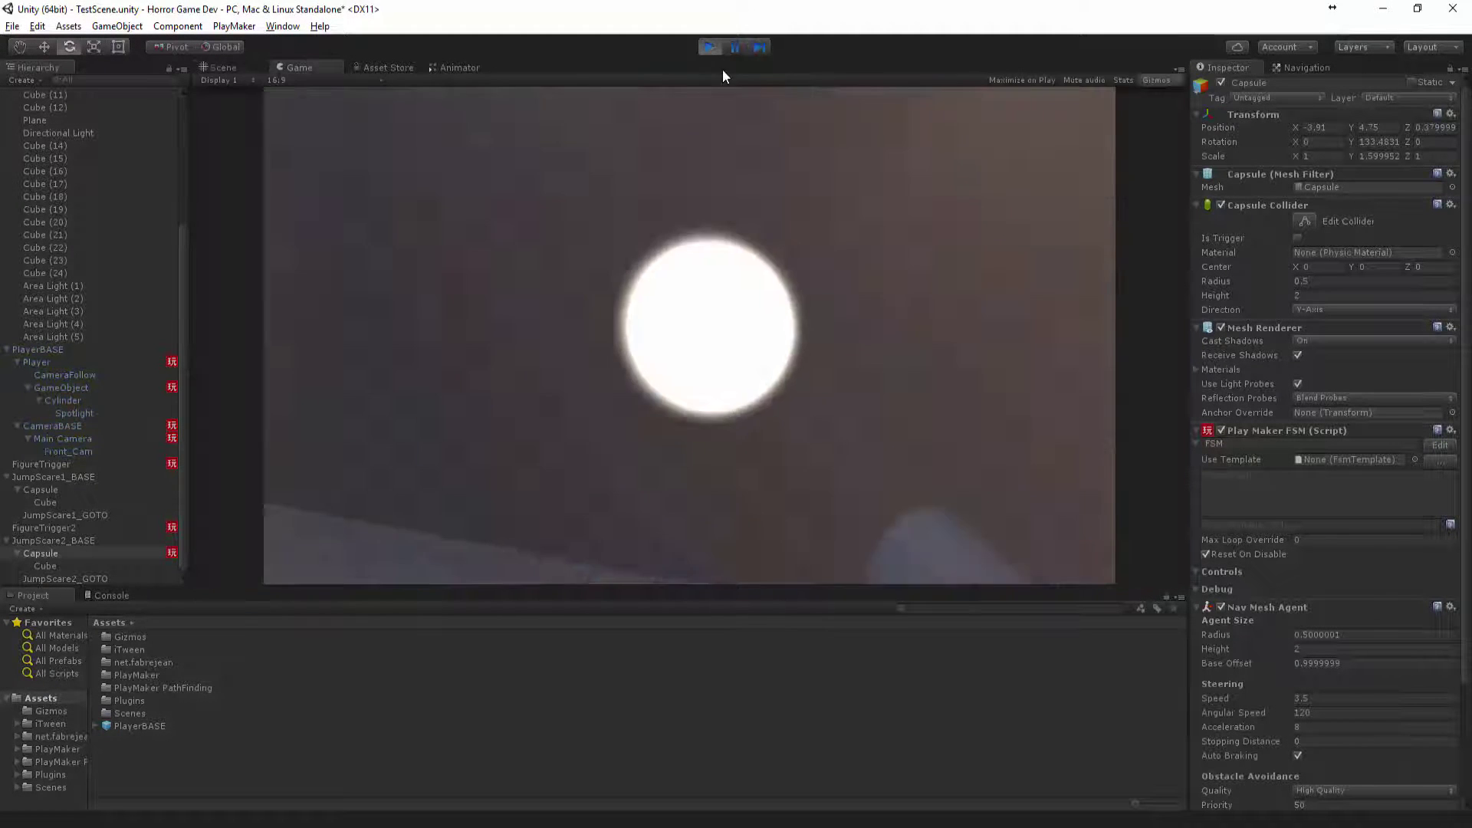
key("w")
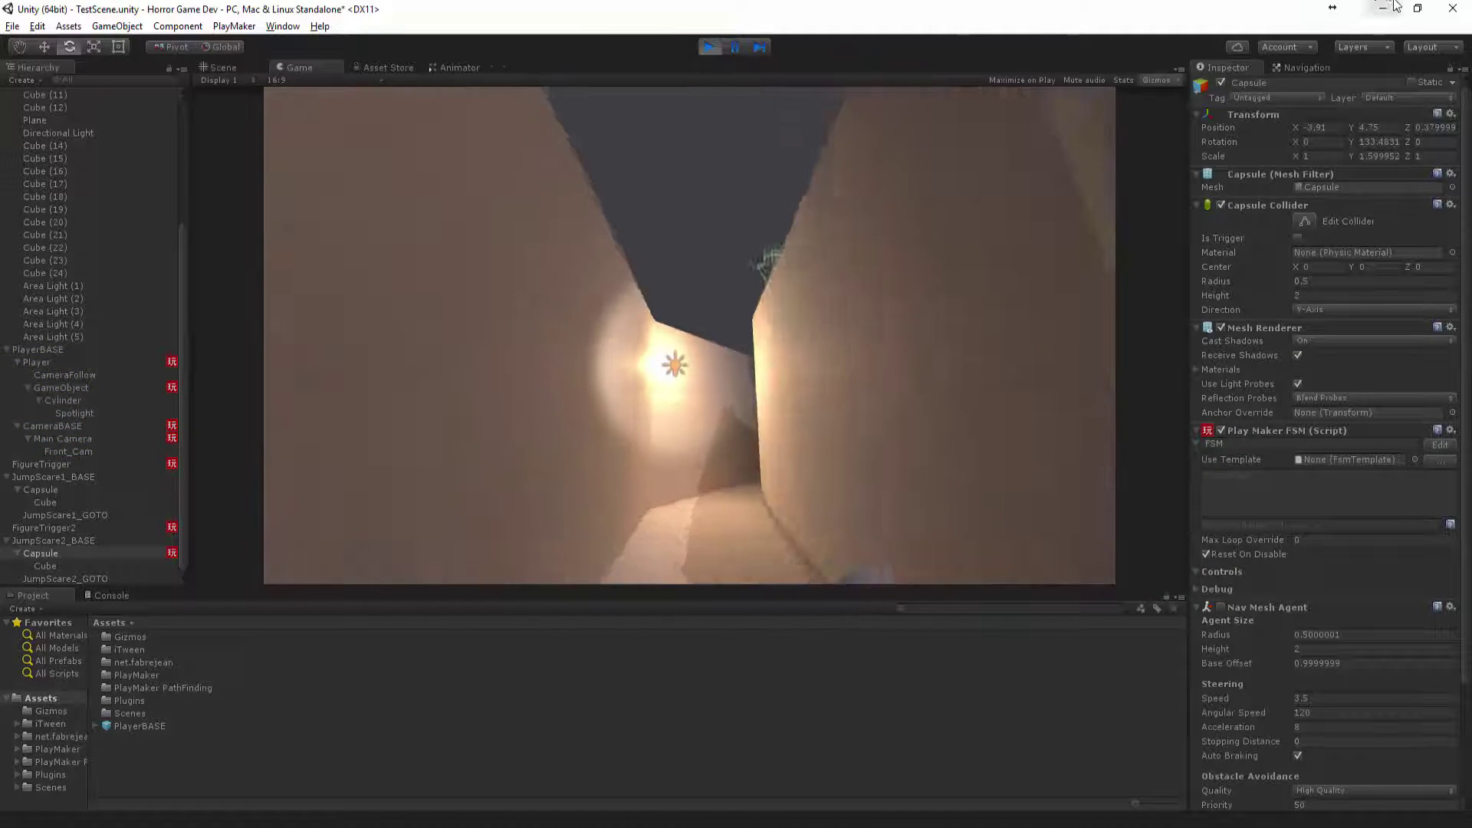
key("w")
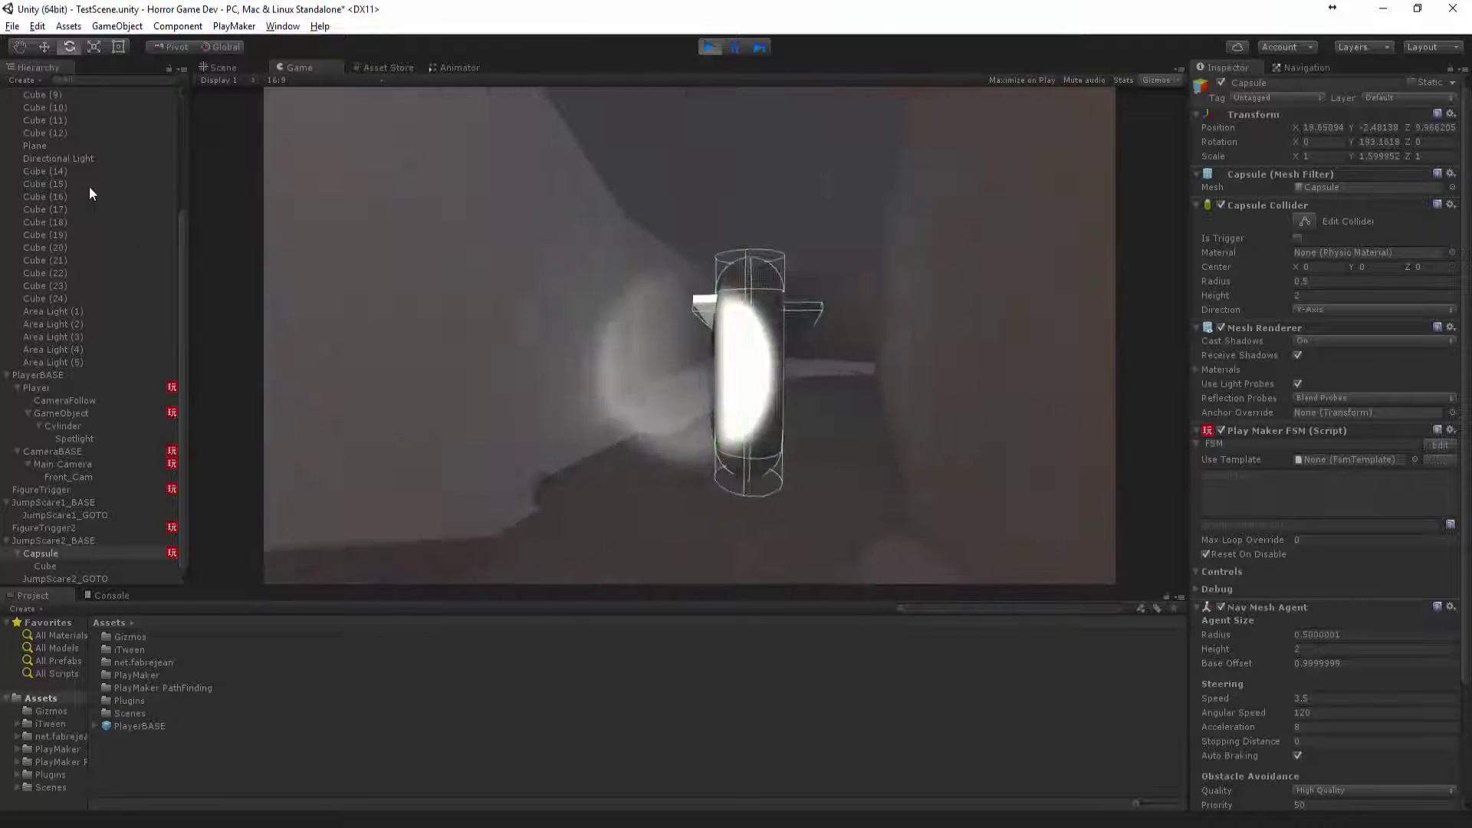
key("w")
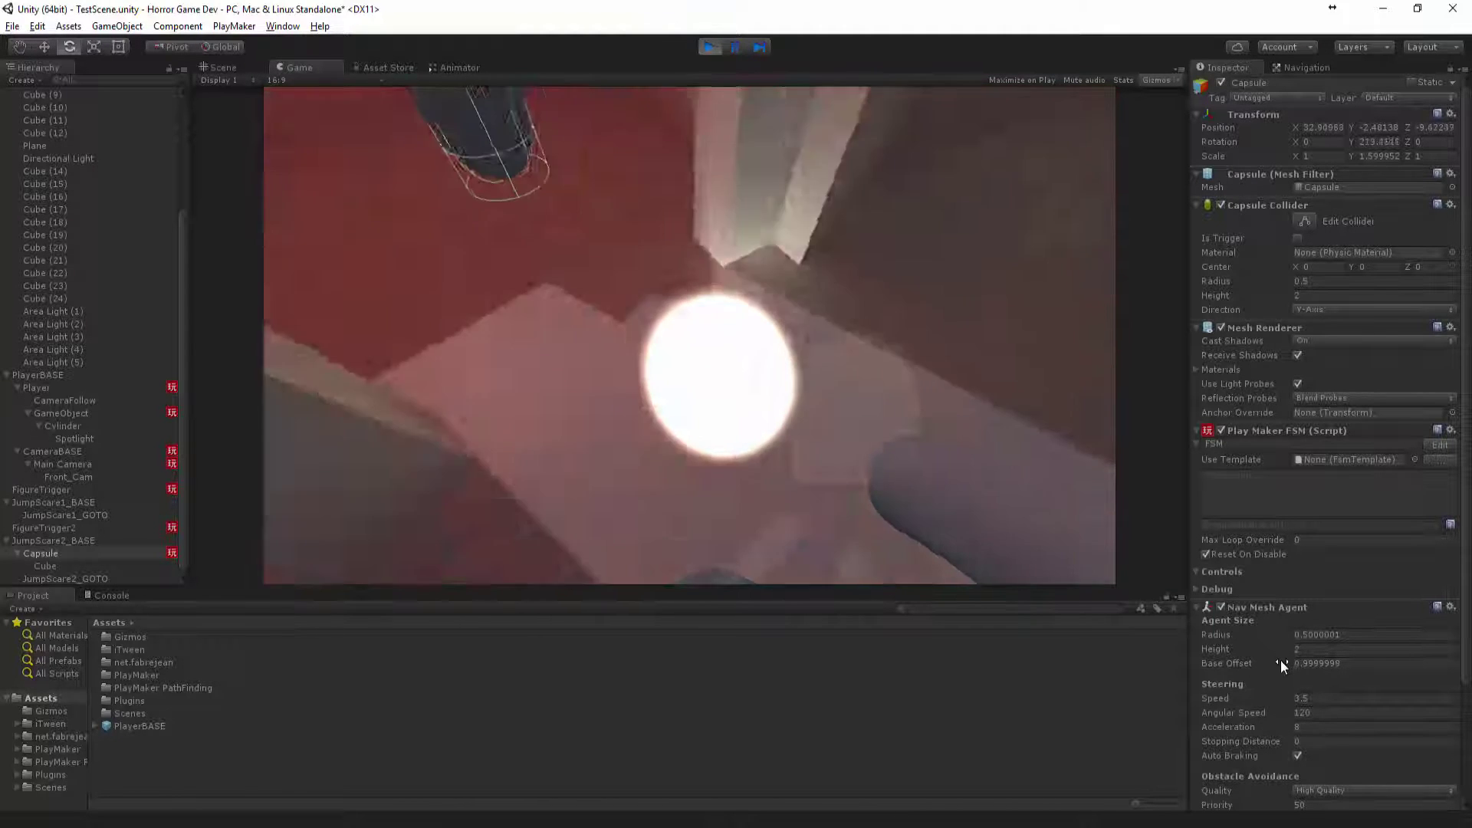
Try a Nav Mesh Agent speed of 6 on the capsule in the running game and back away from it.
scroll(1273, 664, "down", 3)
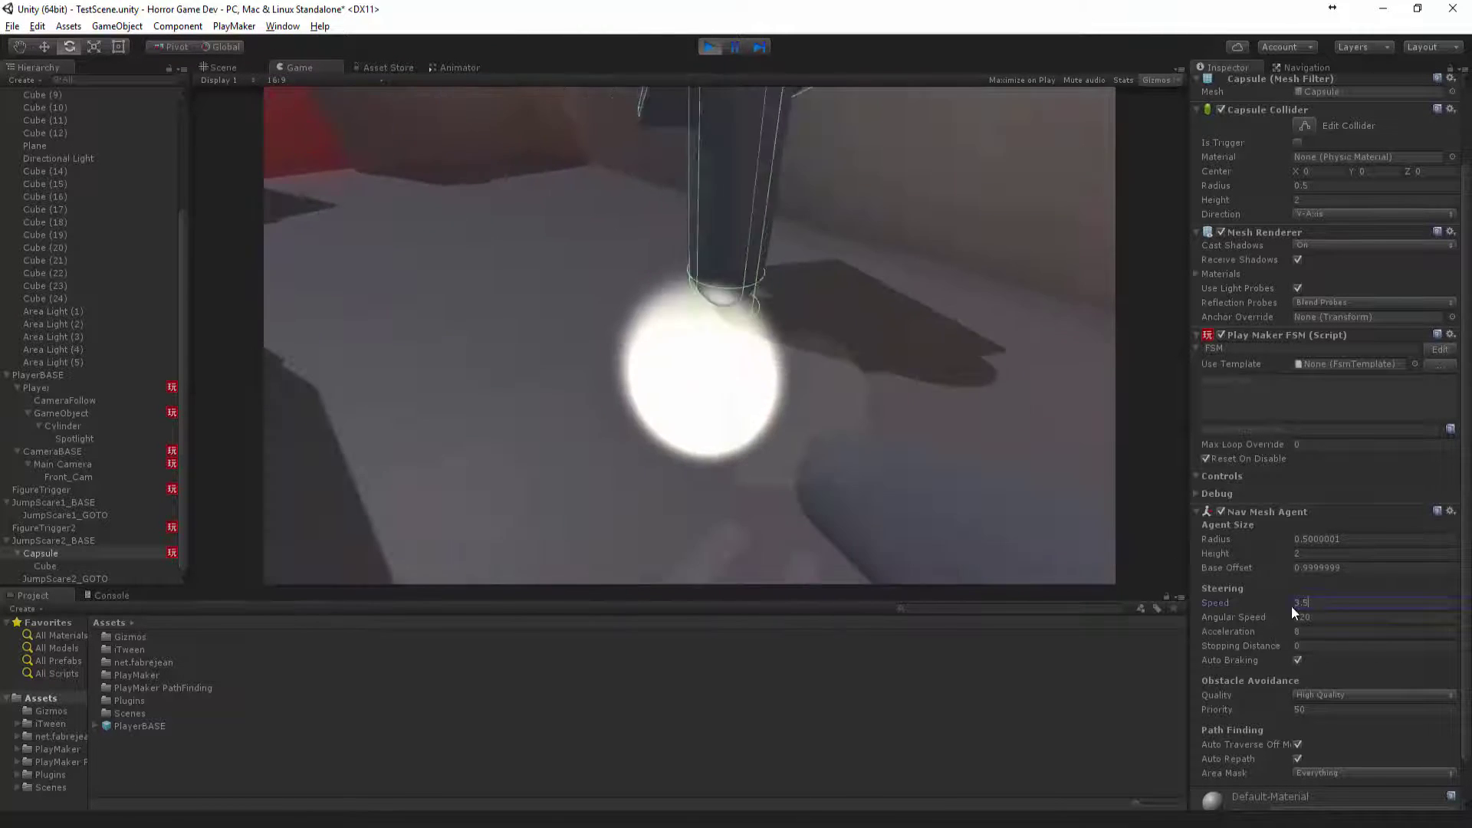
left_click(1303, 603)
type("6")
left_click(766, 254)
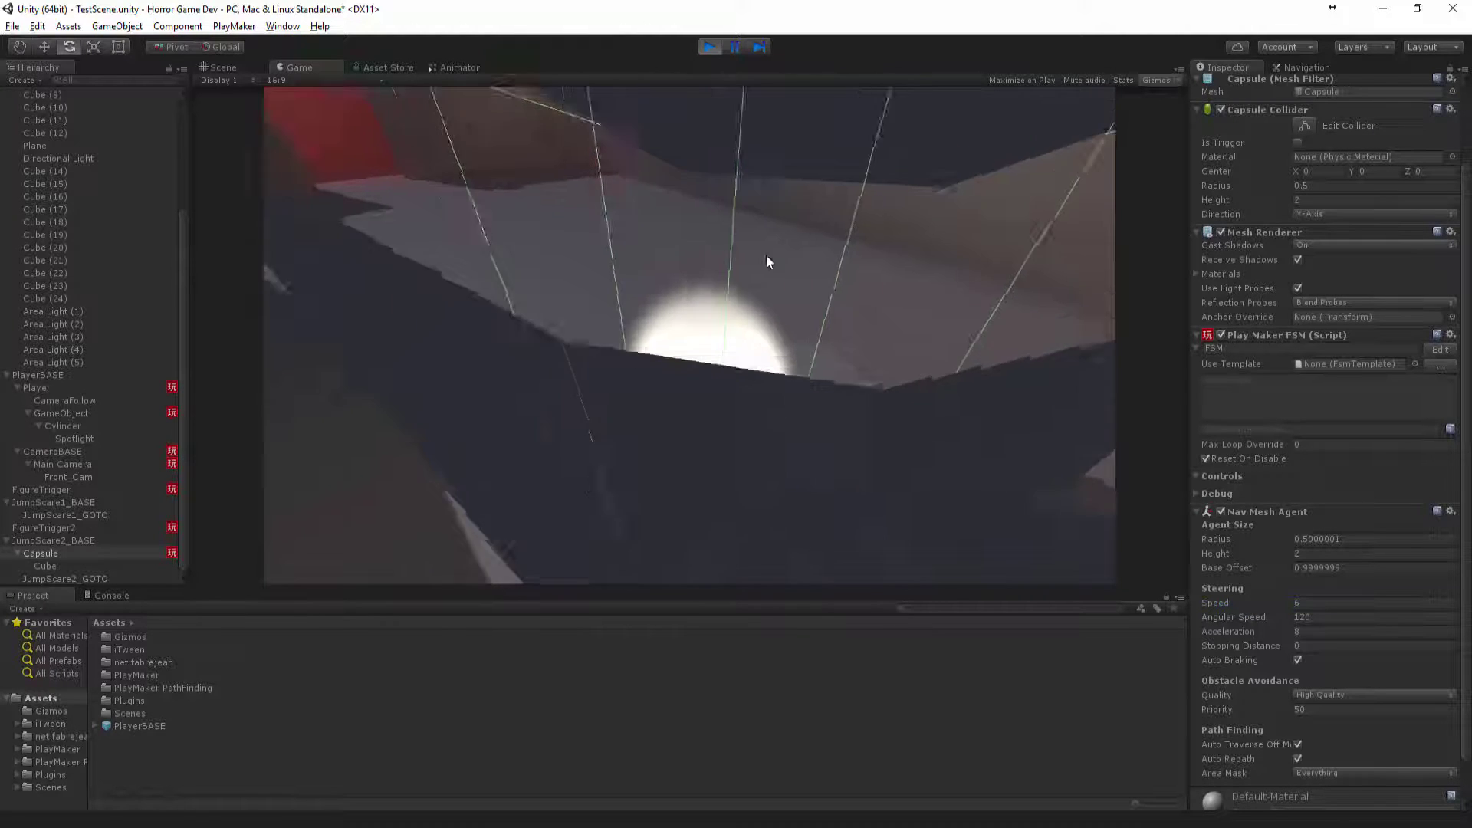
key("s")
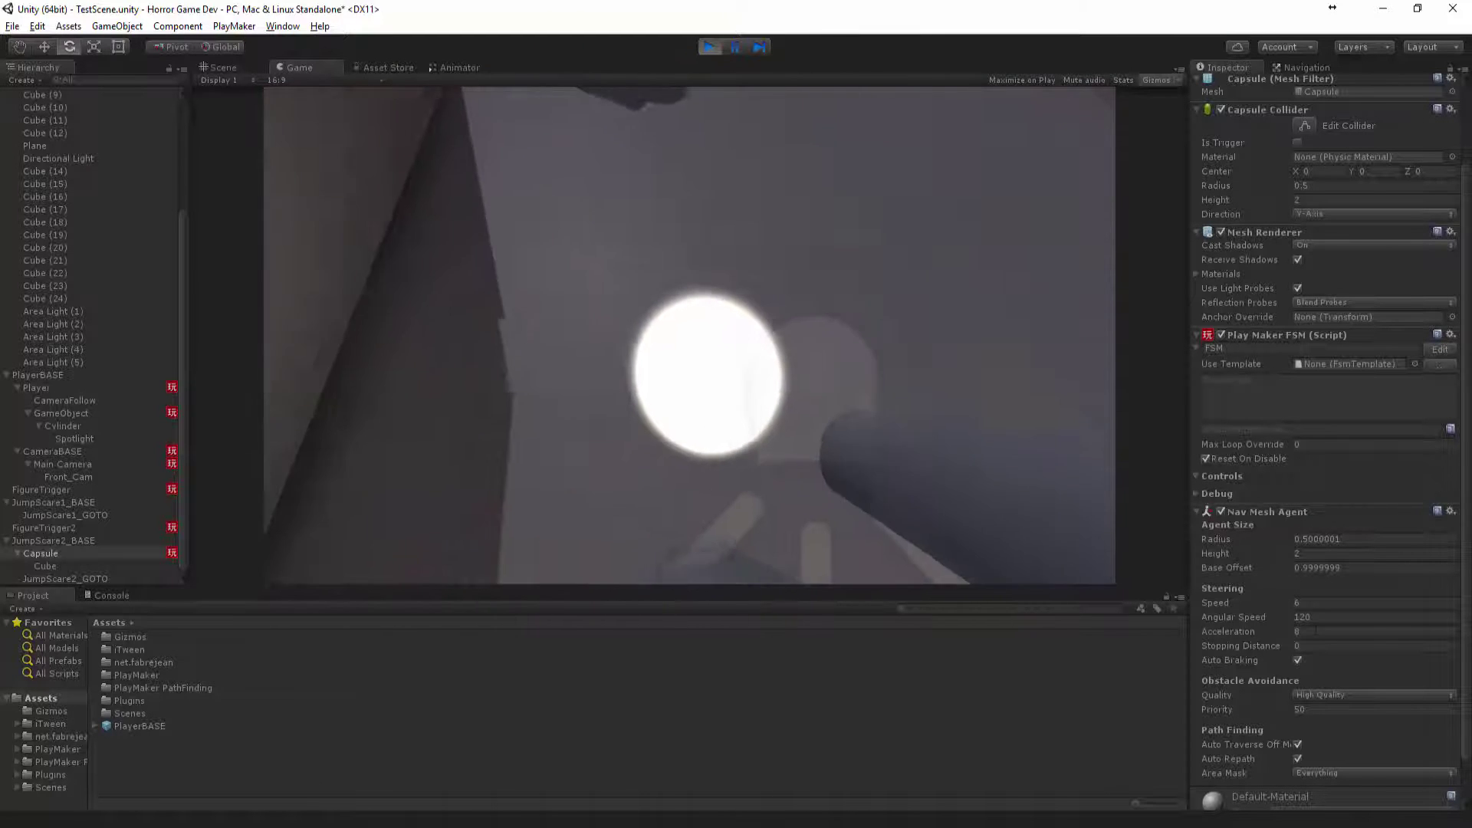
Set the capsule's Nav Mesh Agent acceleration to 15 and speed to 4, keeping both values outside play mode.
left_click(1260, 628)
type("15")
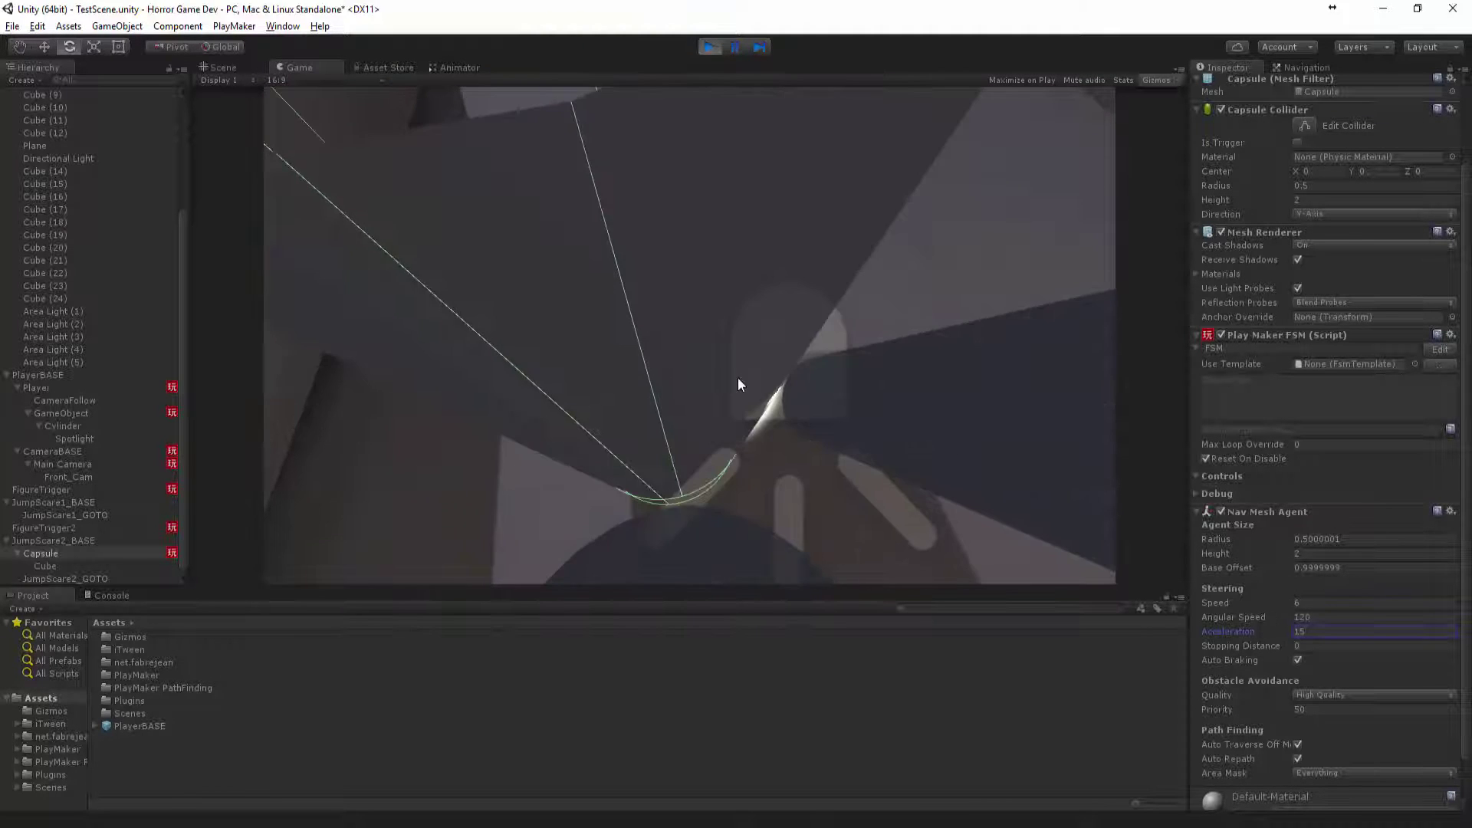
left_click(737, 377)
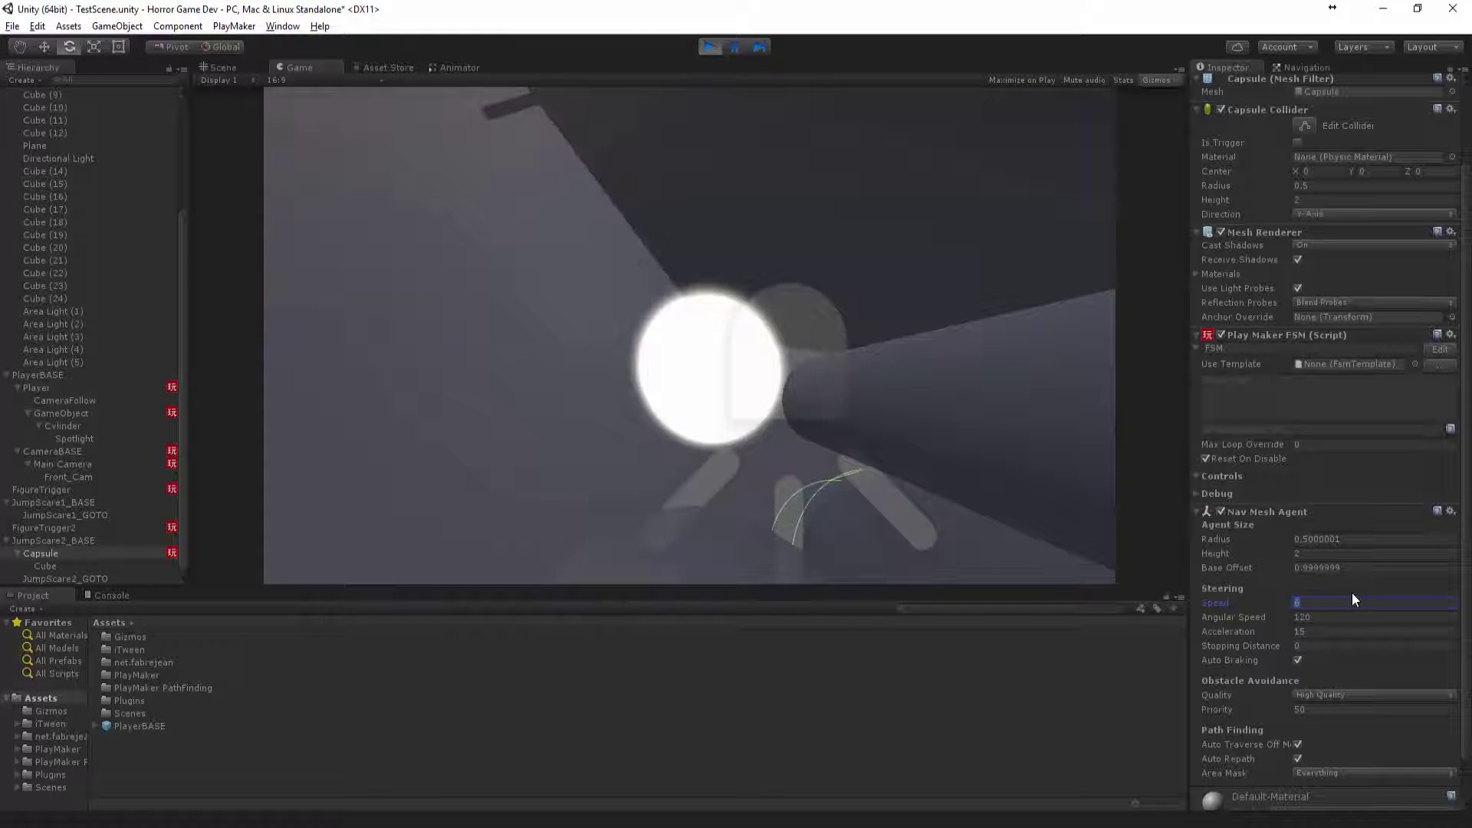
type("4")
left_click(710, 46)
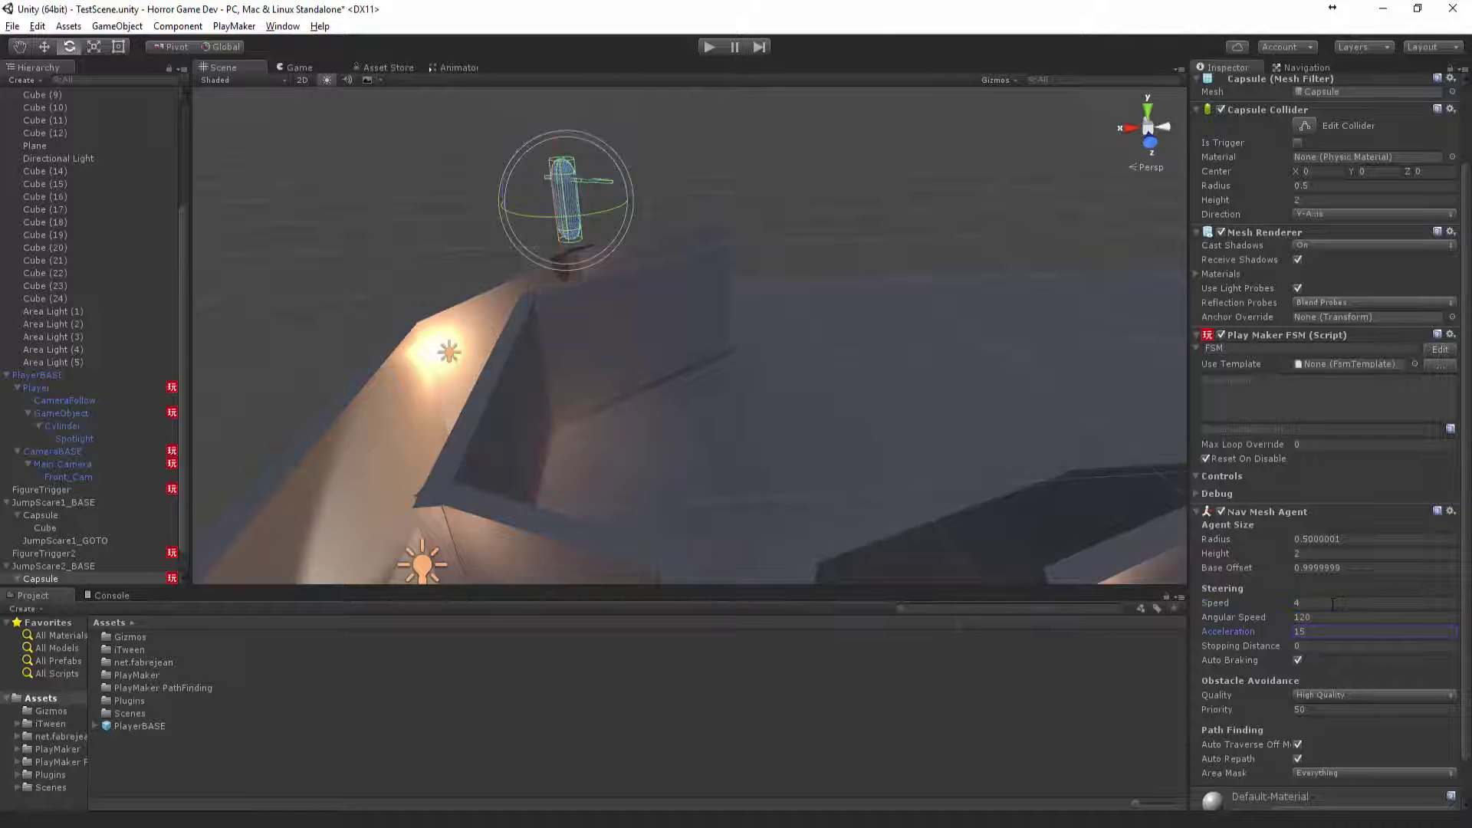
Play through the level again to test the chase with the new agent settings, then stop the game.
left_click(708, 47)
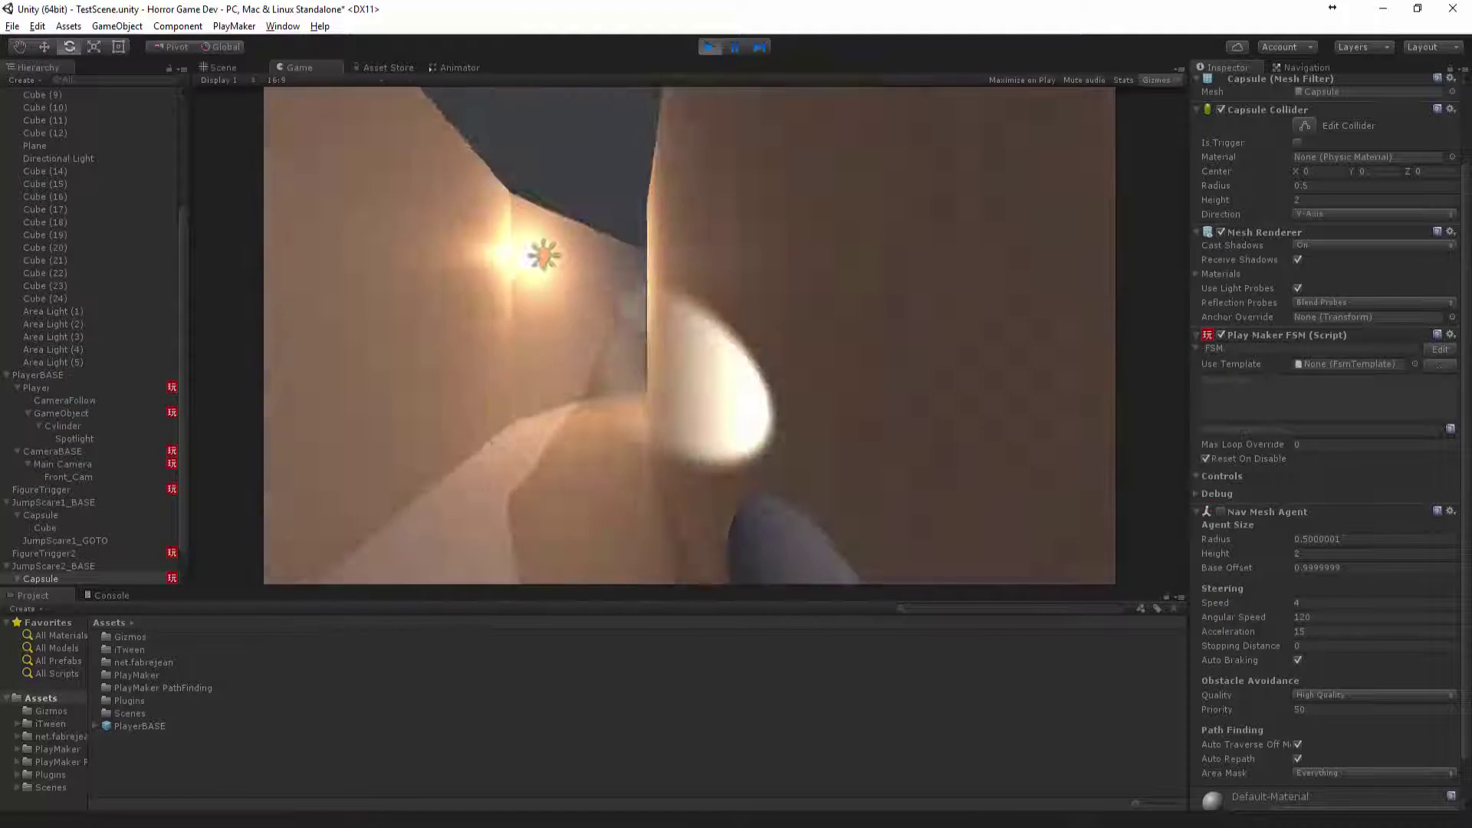
key("w")
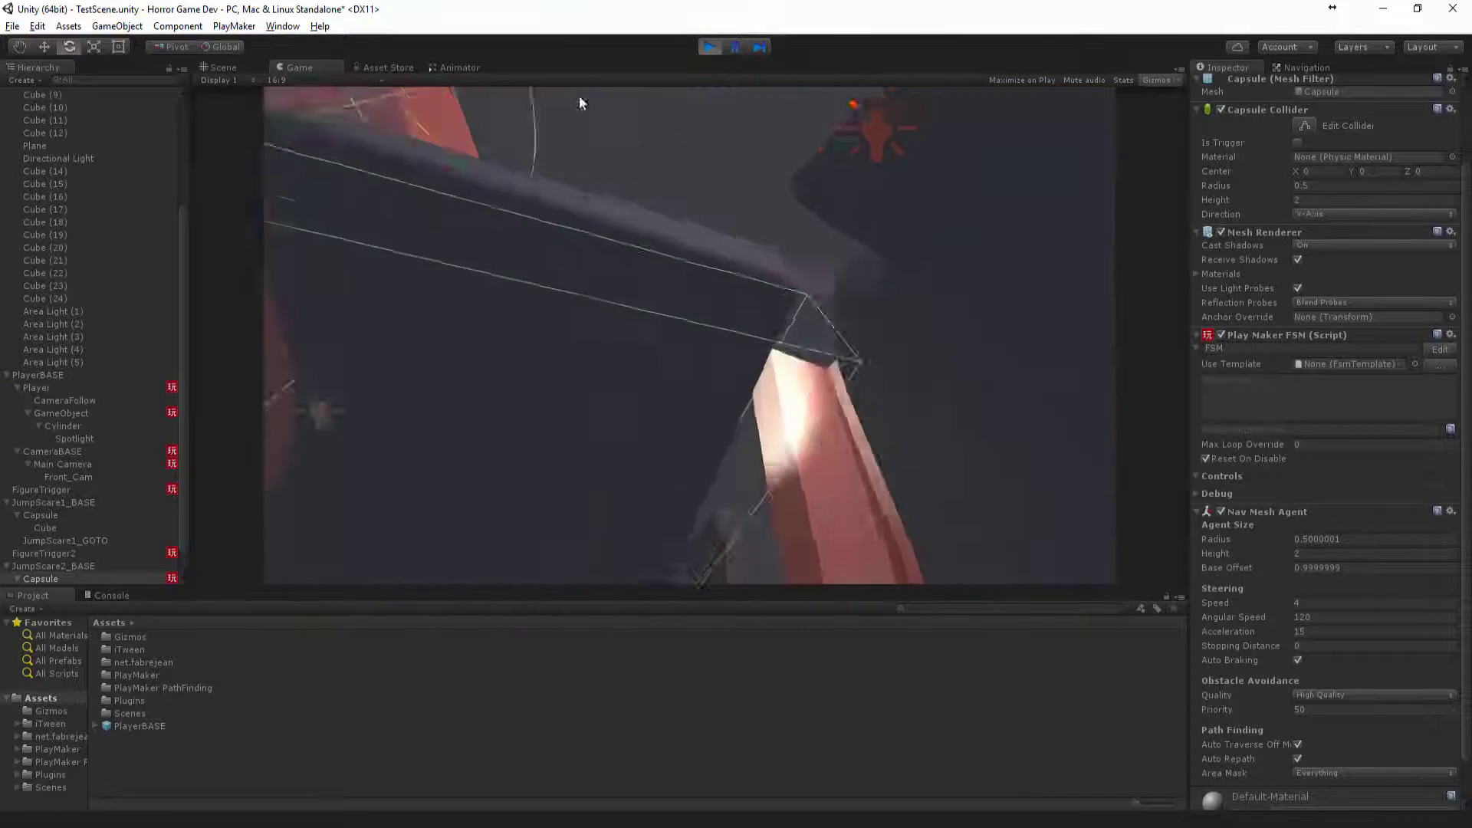
left_click(713, 49)
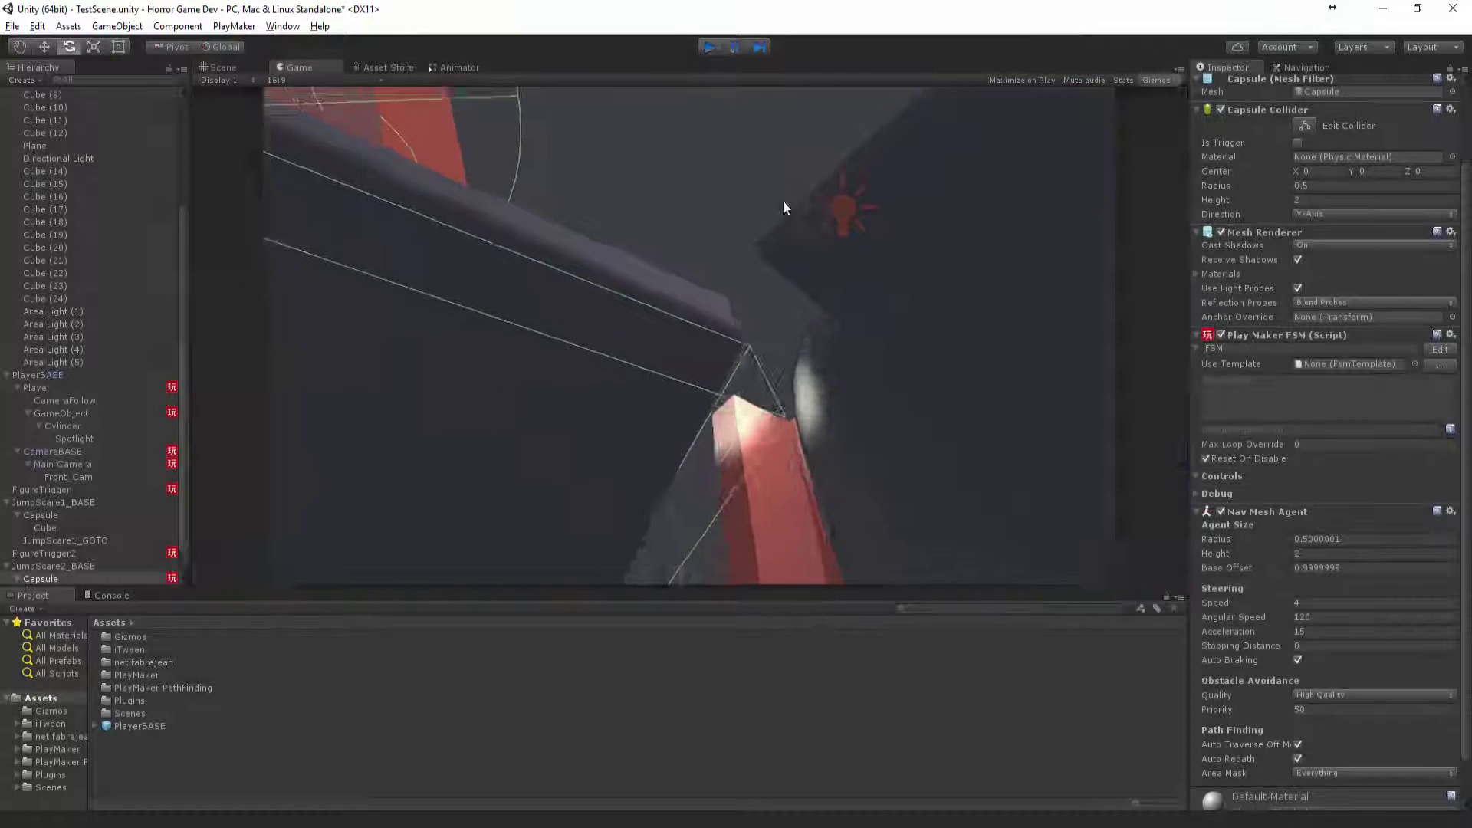
Shrink the red room's back wall, Cube (17), to a Y scale of about 1.22 and raise it to Y position -2.82.
scroll(797, 241, "down", 5)
scroll(774, 280, "down", 3)
left_click_drag(775, 280, 861, 366, "alt")
middle_click_drag(860, 366, 576, 442)
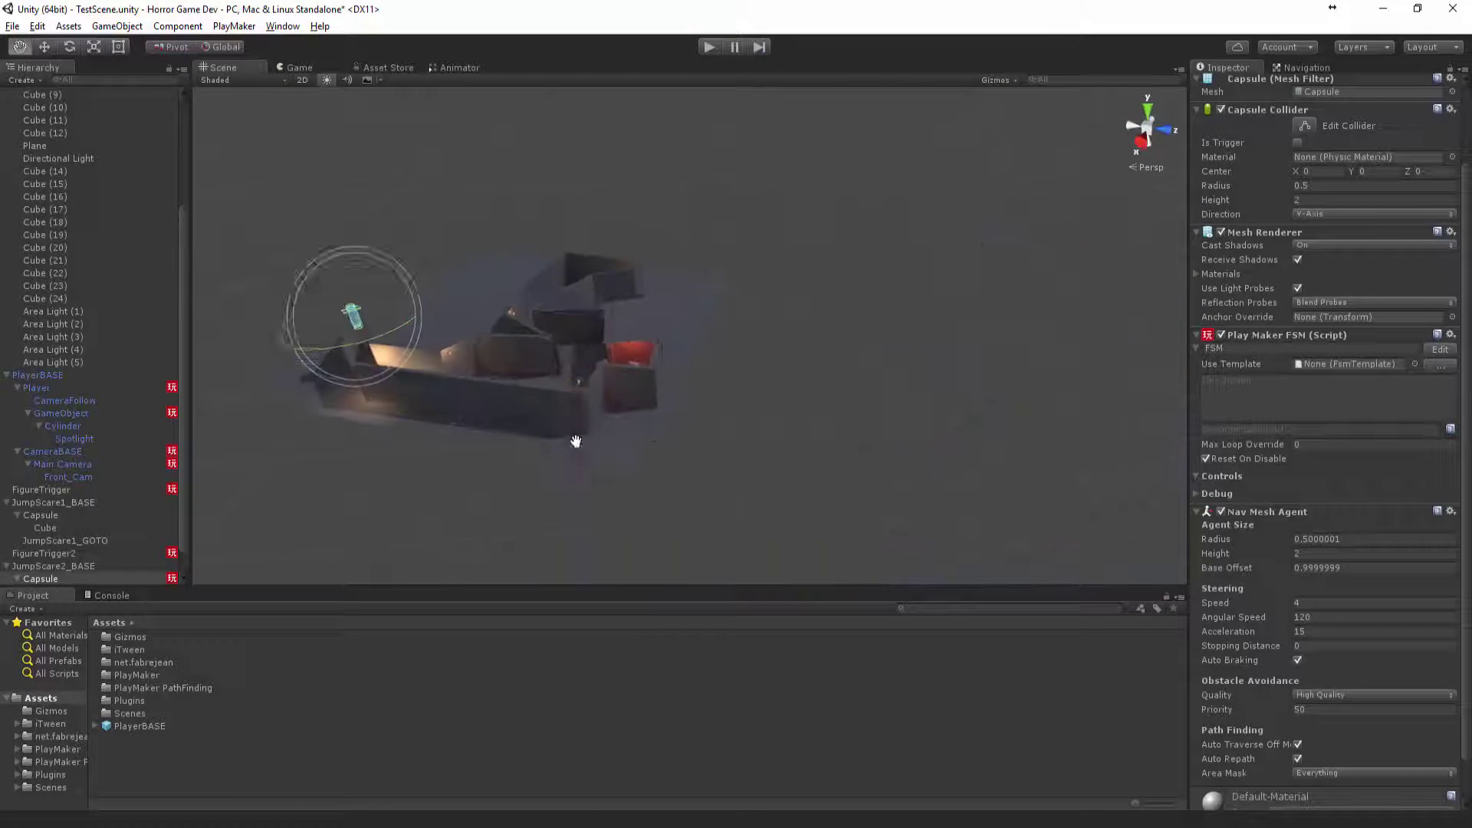
key("w")
right_click_drag(585, 459, 815, 515)
key("s")
key("w")
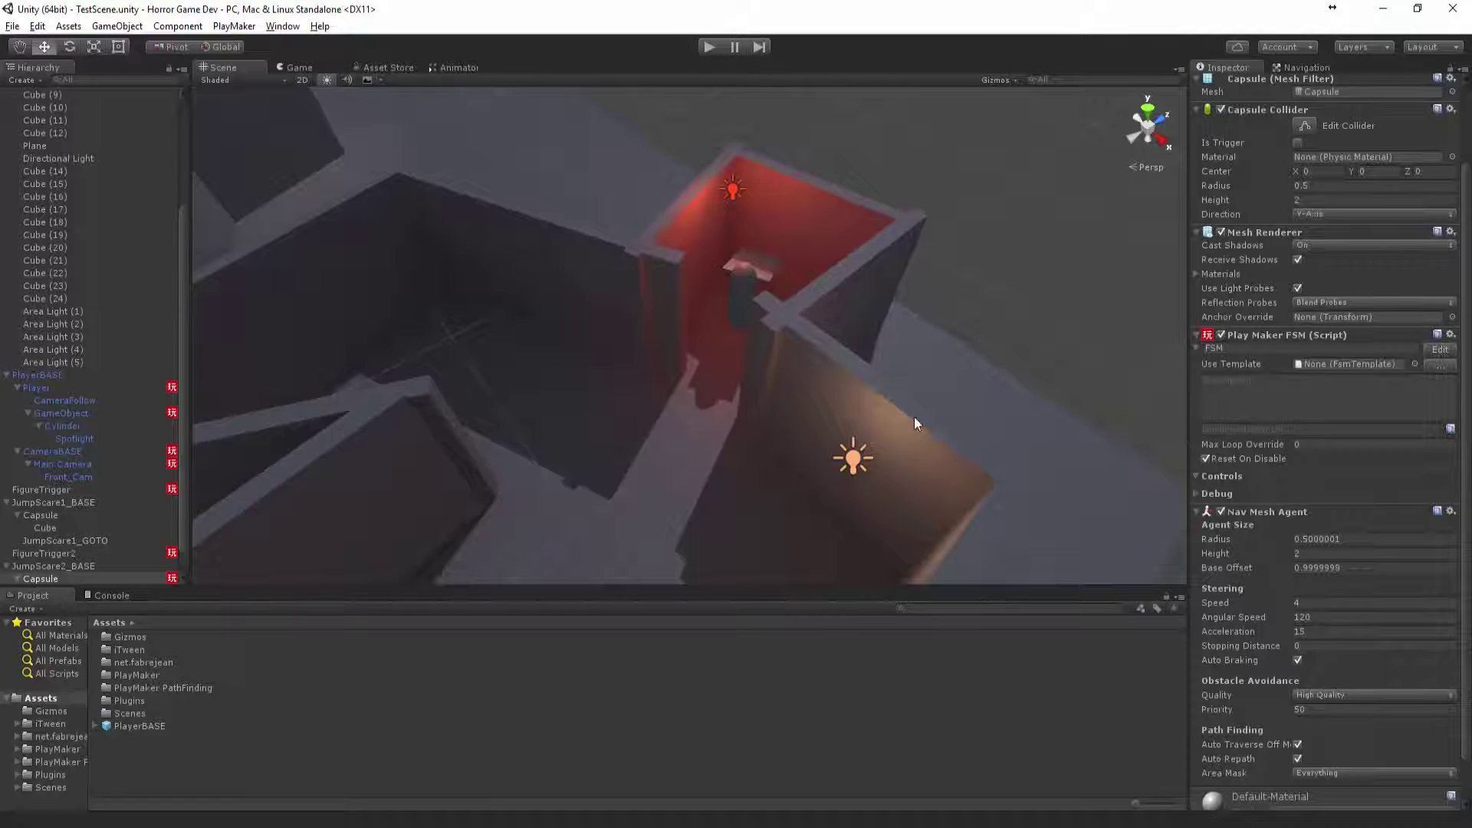
right_click_drag(851, 410, 929, 328)
key("w")
left_click(698, 285)
key("r")
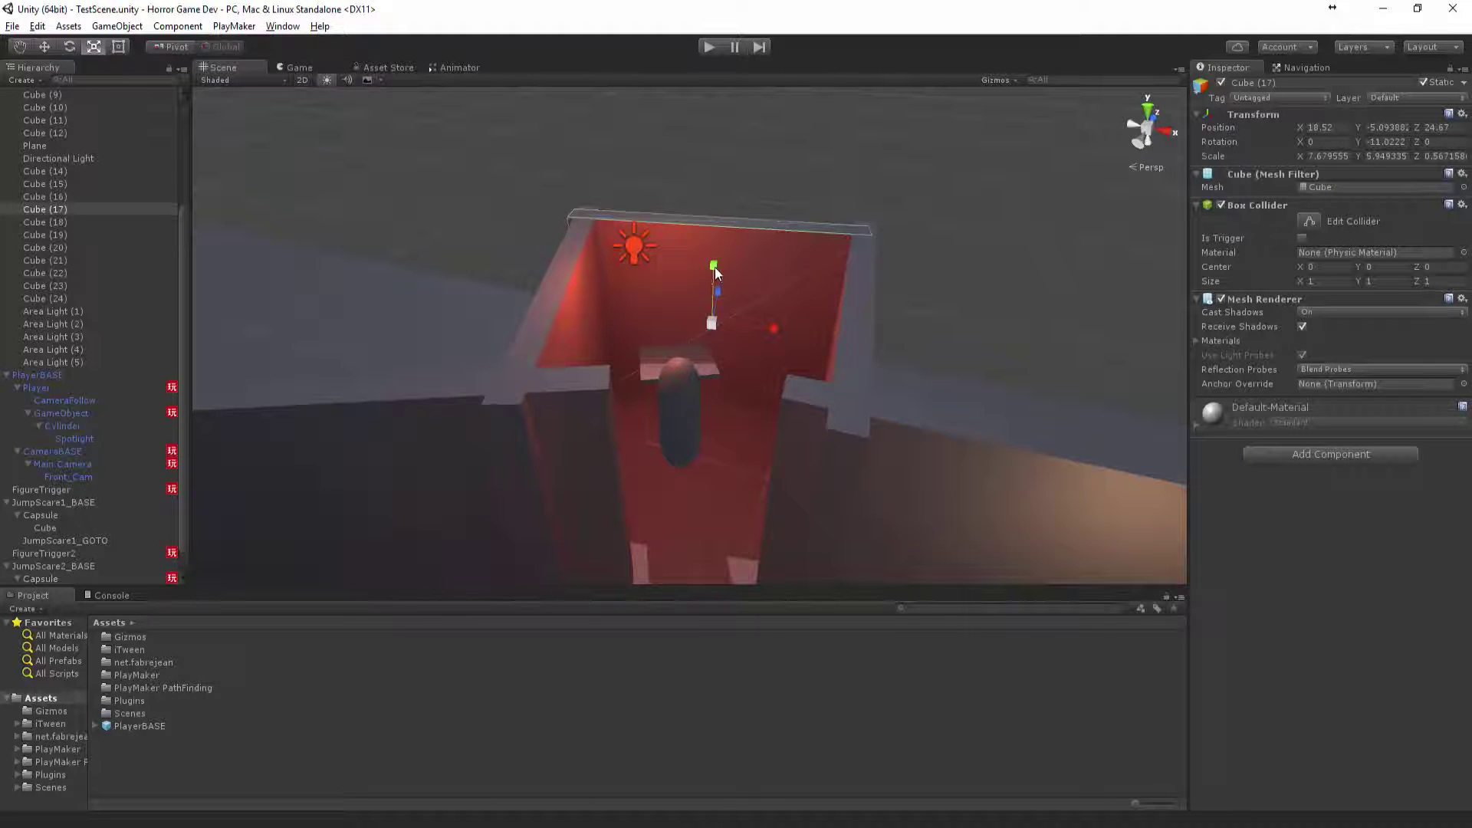
left_click_drag(720, 223, 716, 187)
key("w")
Reduce the red room's back wall further to a Y scale of about 0.6.
right_click_drag(941, 343, 832, 353)
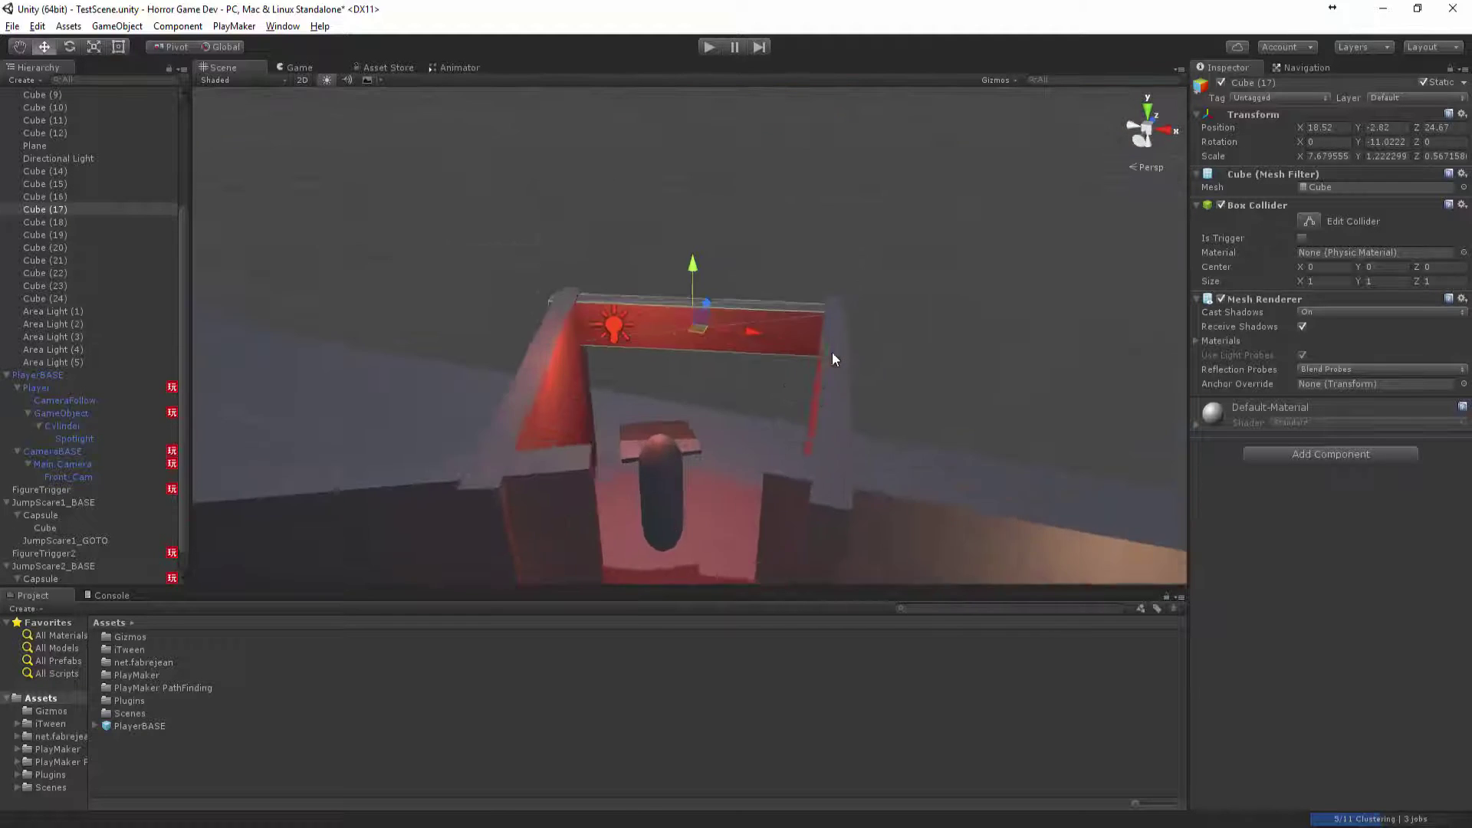
left_click_drag(833, 353, 816, 267, "alt")
key("r")
left_click_drag(688, 277, 691, 309)
key("w")
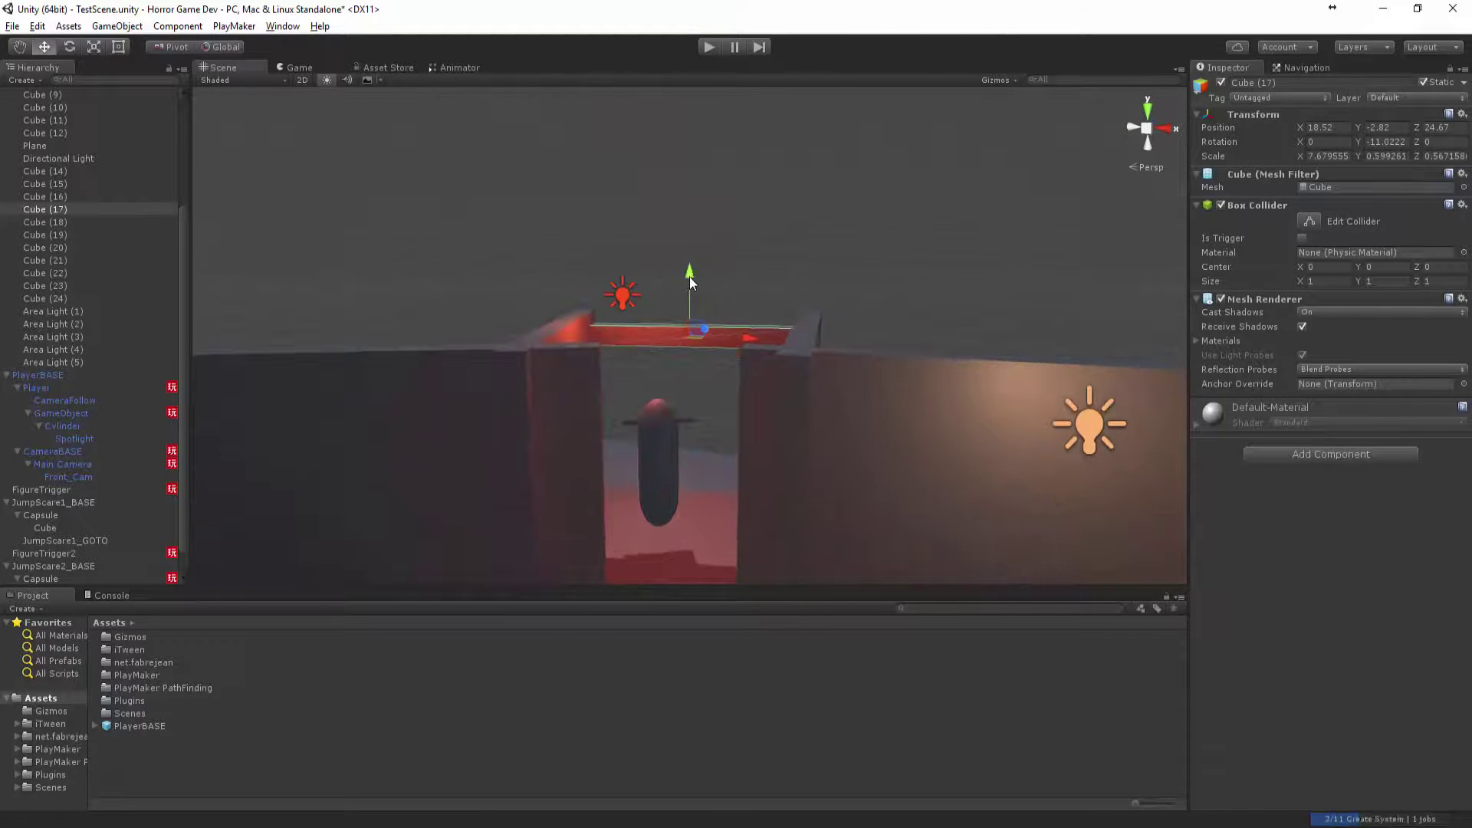
Rotate the floor Plane to about -11.55 on Y and shift it to Z position -6.39.
left_click(715, 241)
left_click_drag(715, 241, 81, 270, "alt")
left_click(653, 496)
left_click_drag(654, 496, 943, 546, "alt")
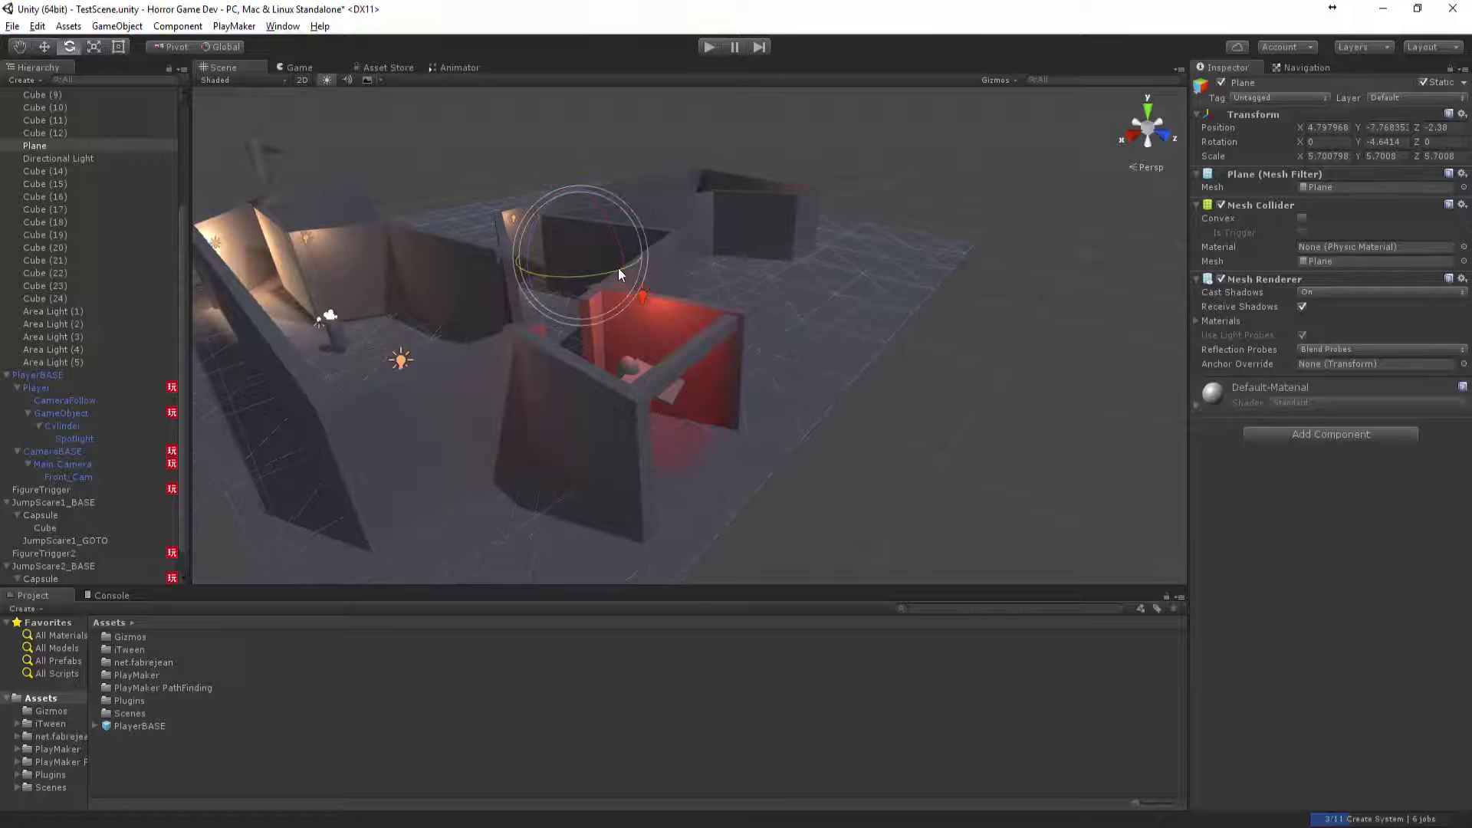
left_click_drag(618, 268, 587, 269)
key("w")
key("e")
key("w")
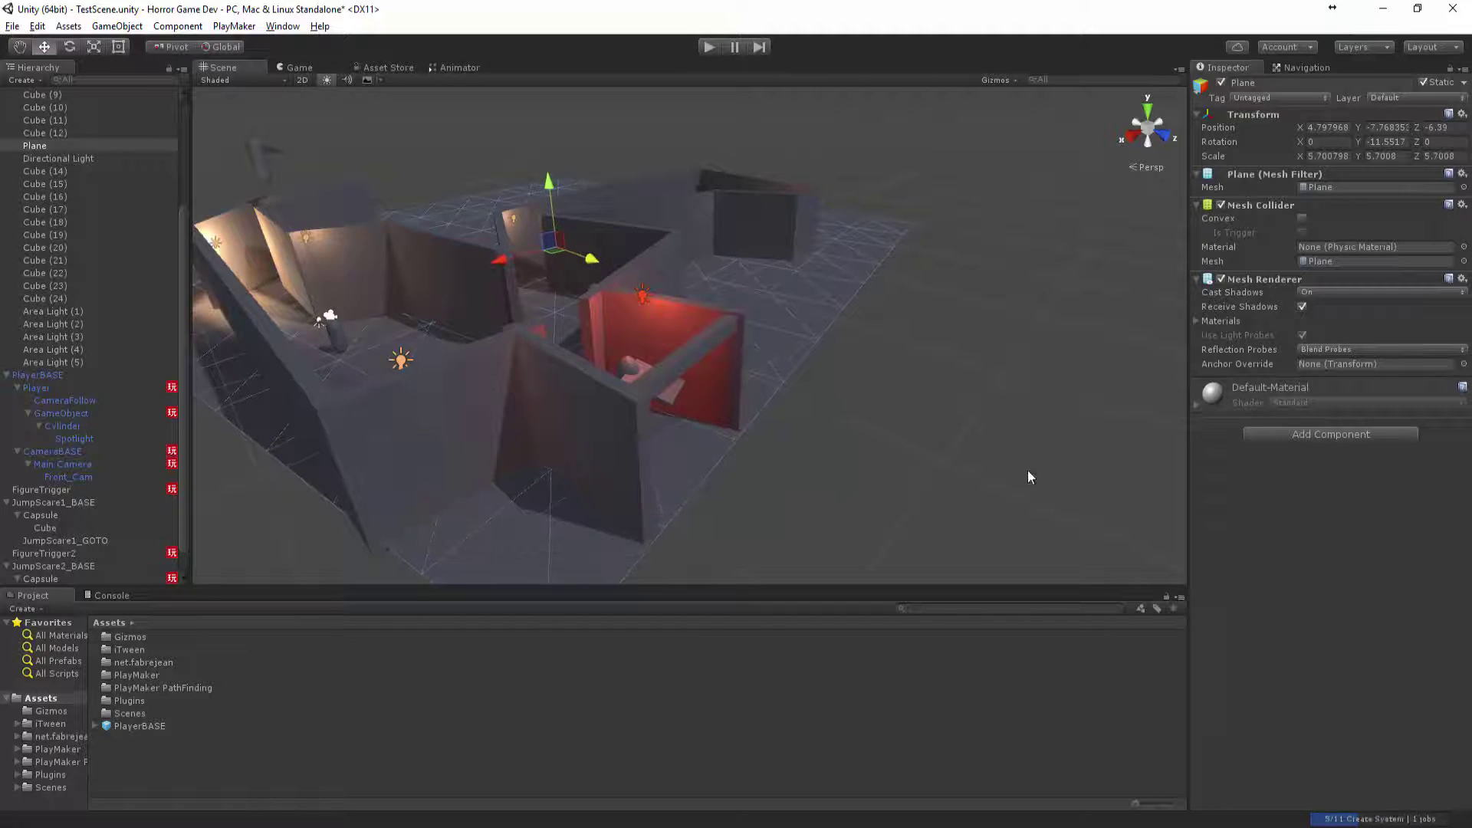
Create a cube behind the red room, rotate it to about -10.46 on Y and stretch its X scale to about 7.3.
left_click(1027, 470)
left_click_drag(1027, 471, 370, 329, "alt")
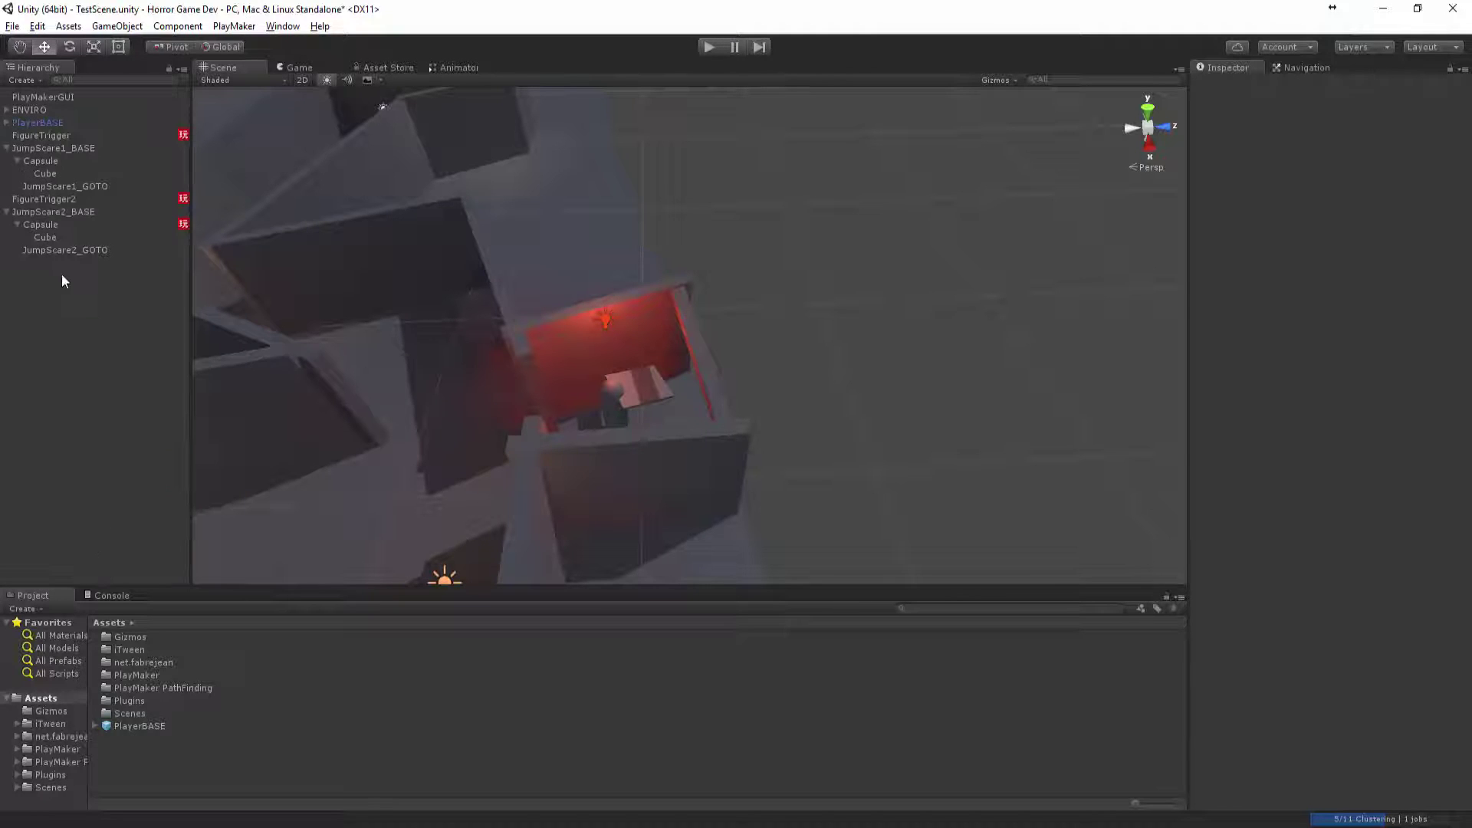
right_click(60, 360)
left_click(245, 500)
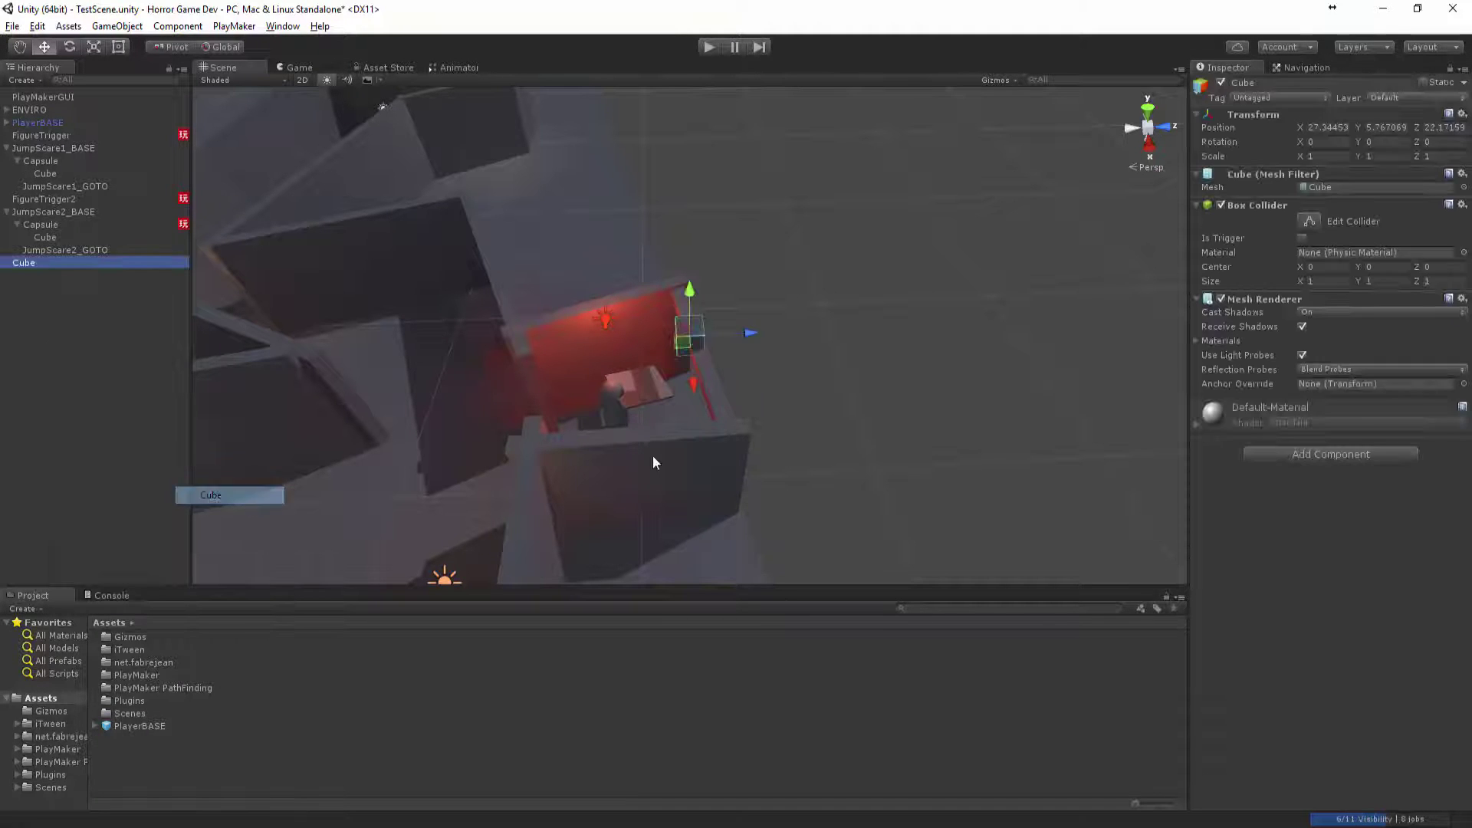
left_click_drag(651, 453, 719, 383, "alt")
key("r")
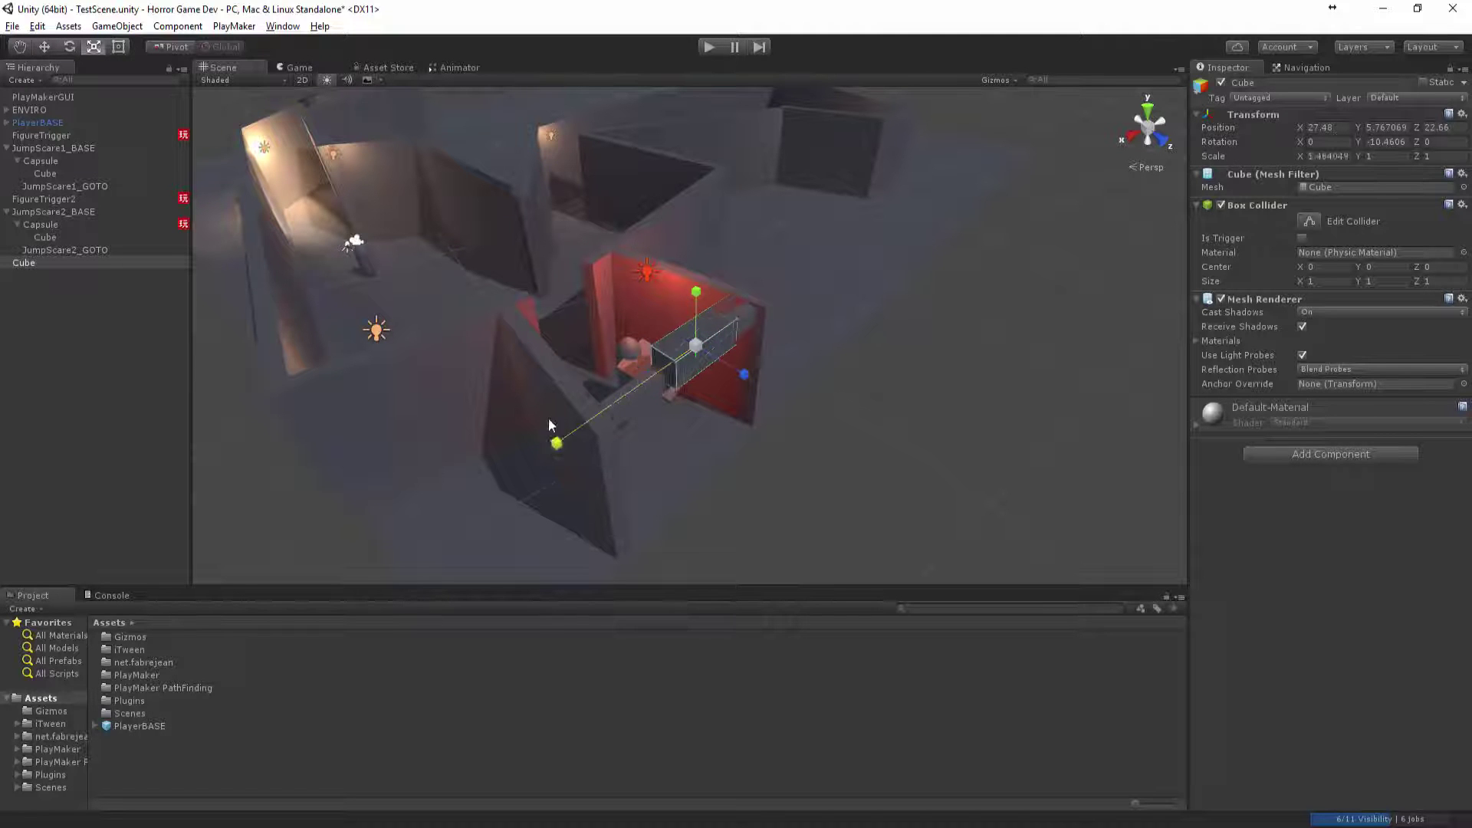
Place the stretched cube as the top stair at the red room's rear opening, at Y position -0.54 and Z position 23.43.
left_click_drag(697, 324, 717, 338, "alt")
key("w")
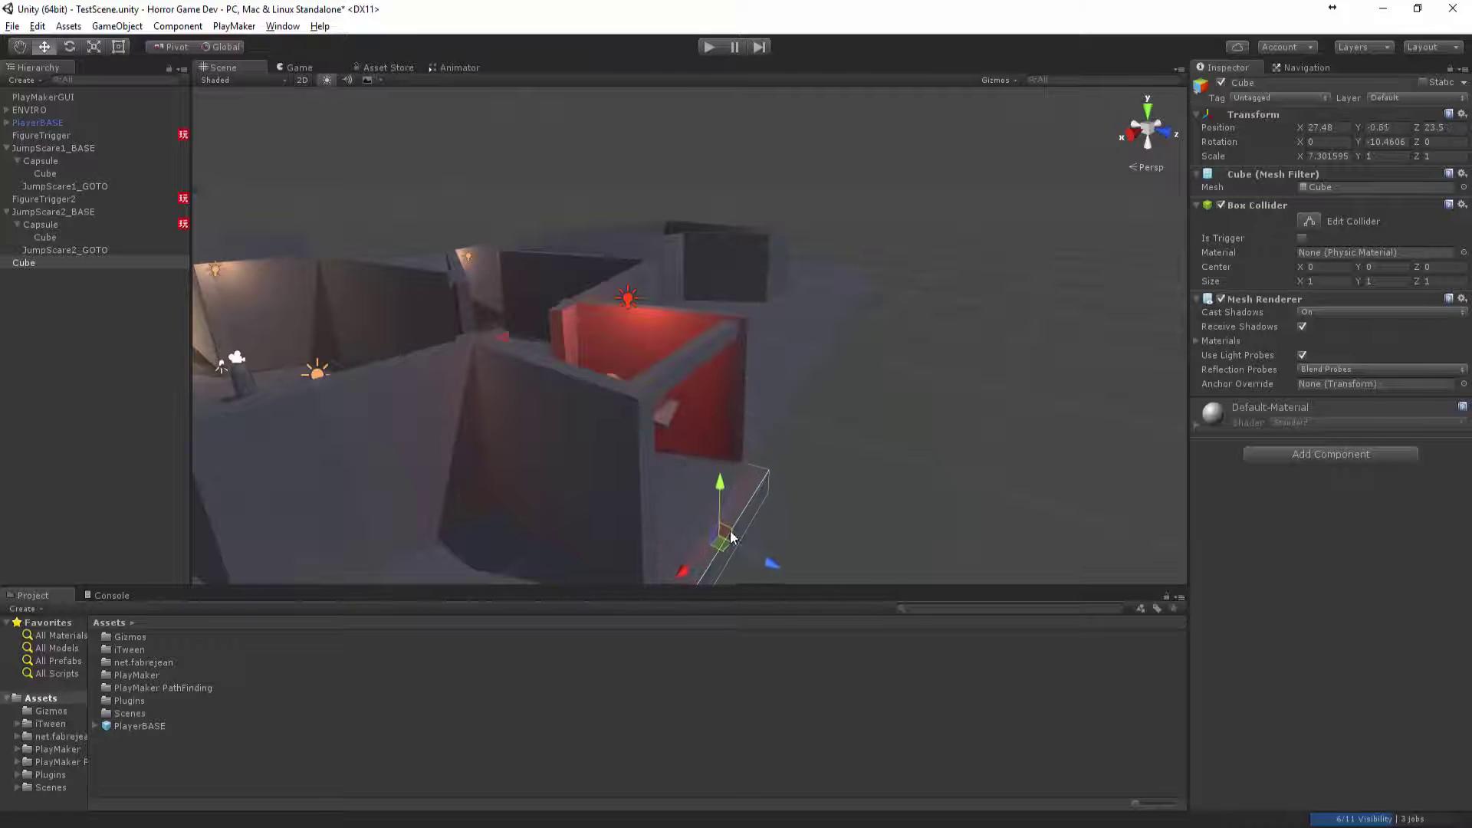
left_click_drag(729, 518, 591, 427, "alt")
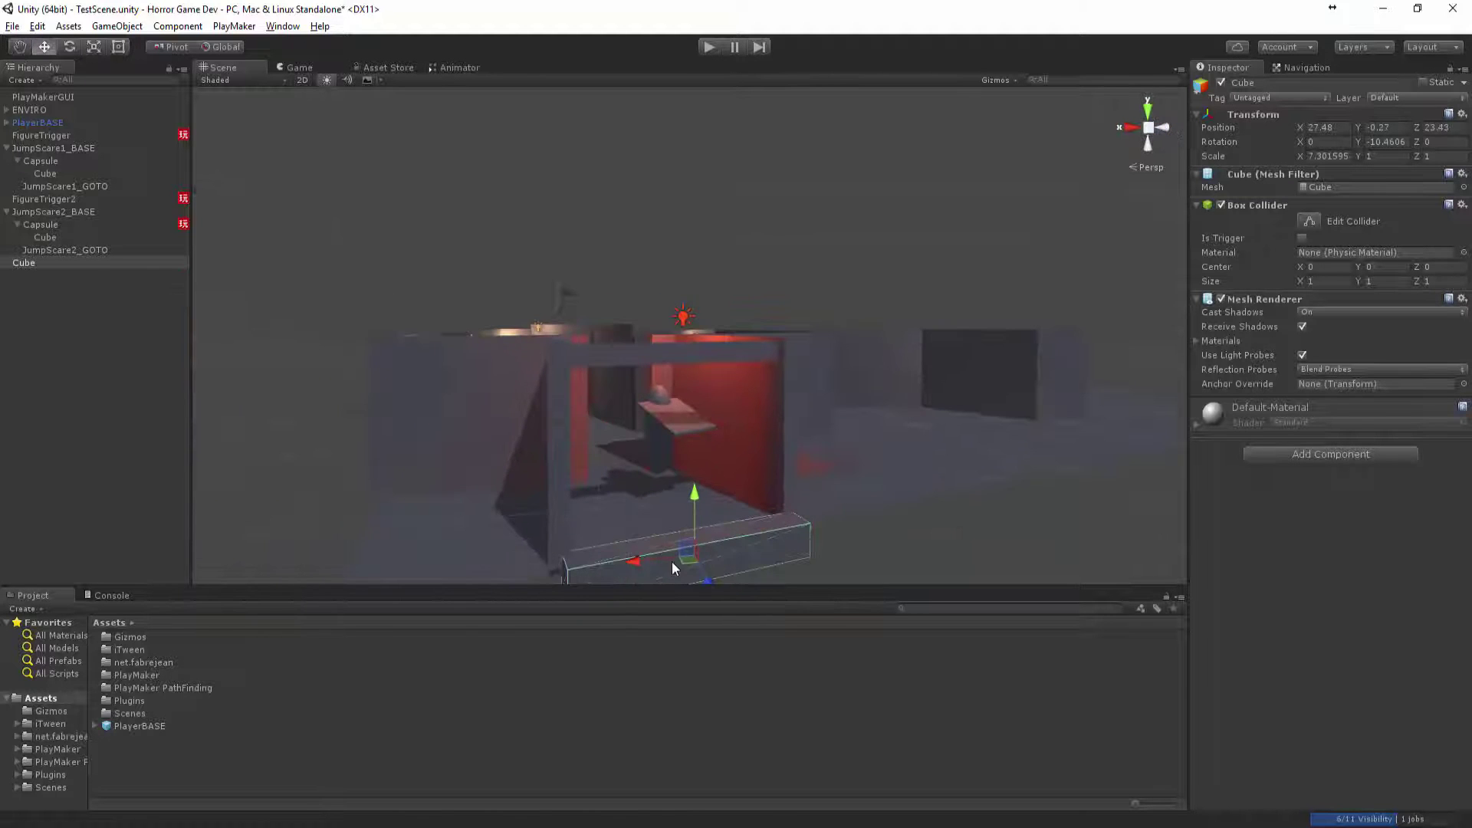
left_click_drag(690, 503, 946, 496)
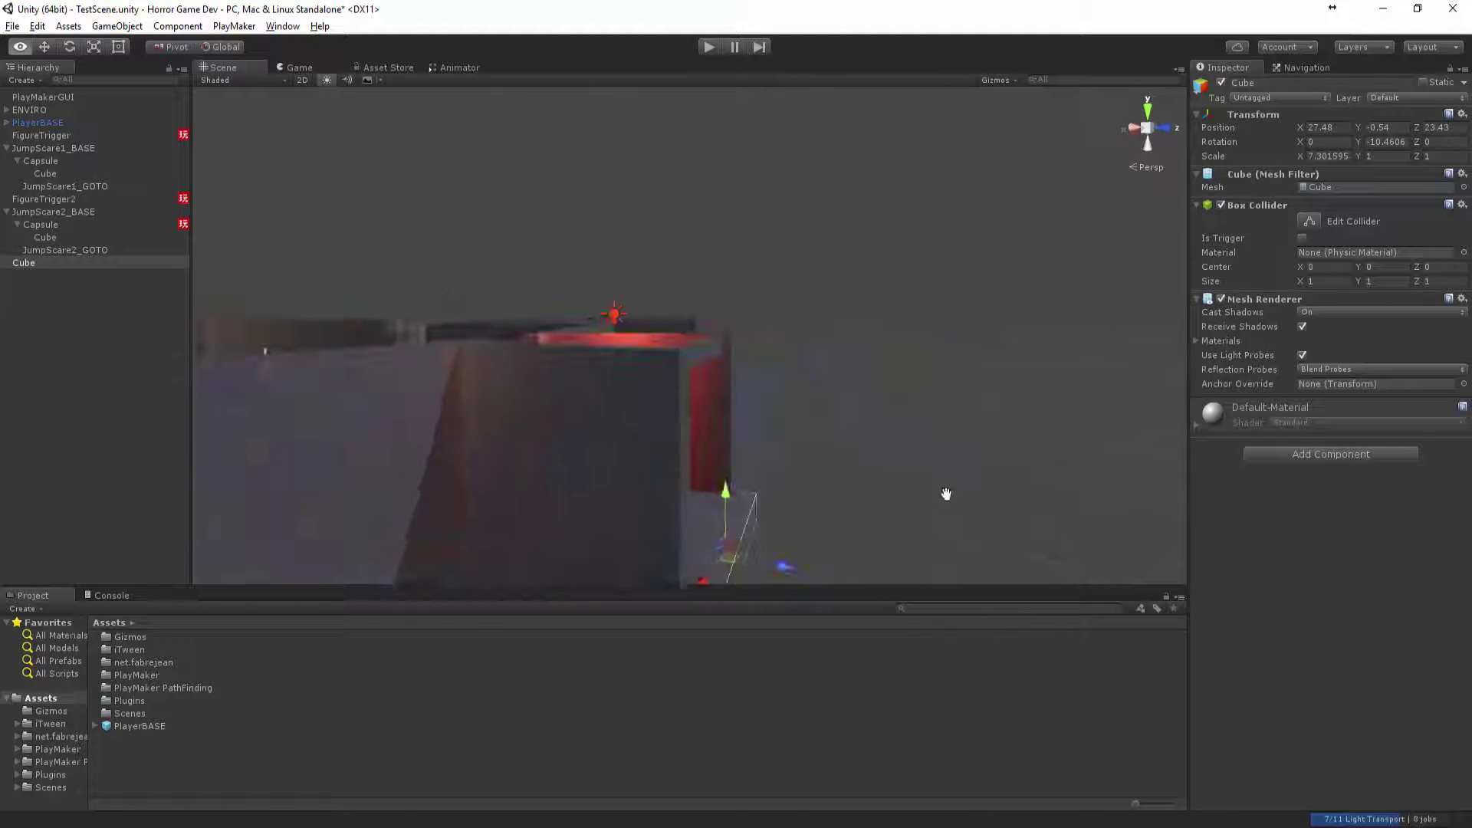
Duplicate the stair block three times, offsetting each copy down and outward, with Cube (3) at Y -1.6 and Z 26.24.
middle_click_drag(946, 496, 765, 424)
left_click_drag(642, 407, 741, 458)
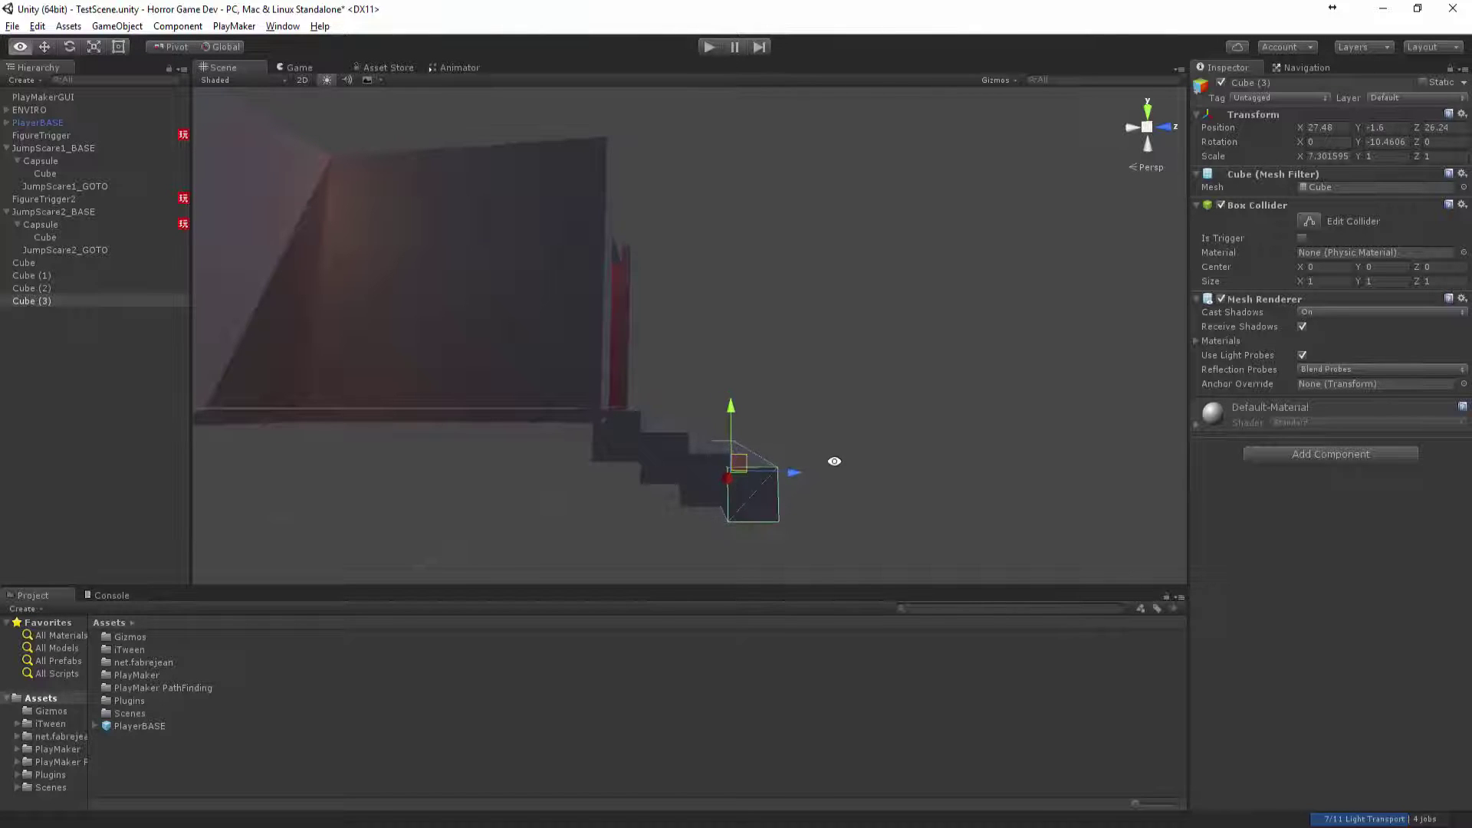
left_click_drag(834, 461, 685, 418, "alt")
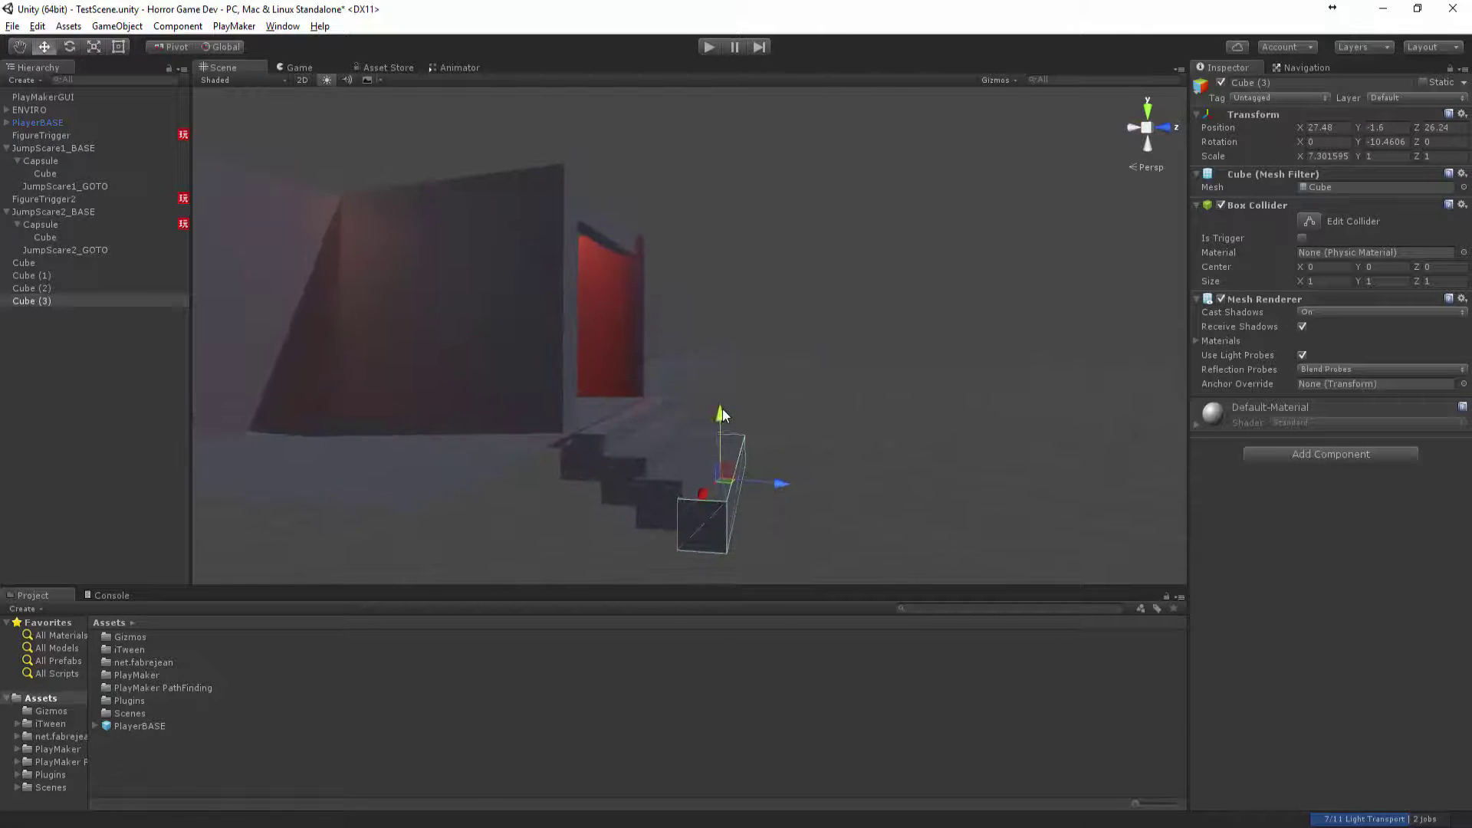
Lower the bottom stair block, Cube (3), to Y position -2.06.
left_click(778, 332)
left_click_drag(778, 331, 762, 443, "alt")
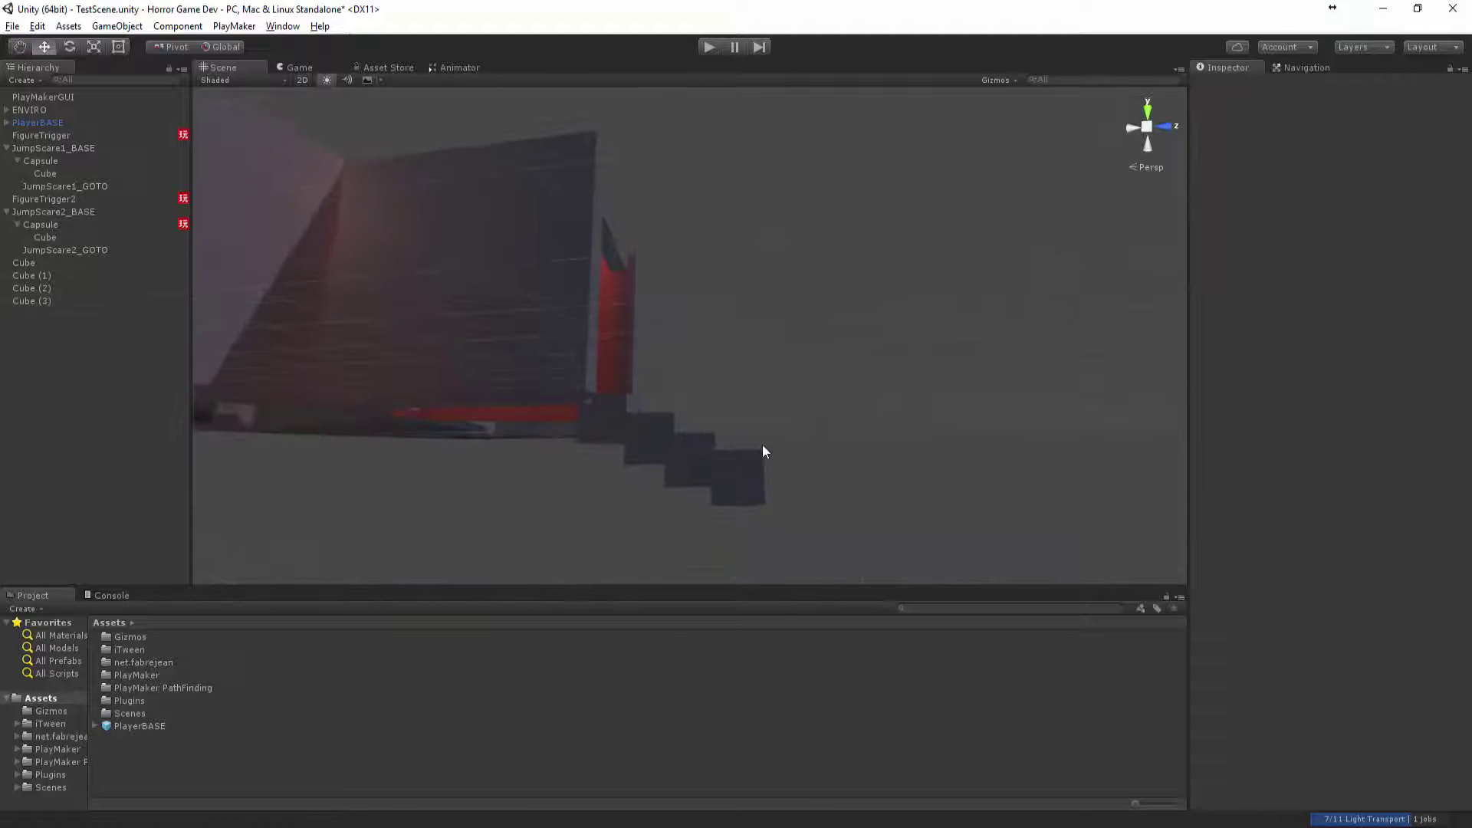
left_click(734, 456)
left_click_drag(695, 396, 736, 490)
left_click(755, 485)
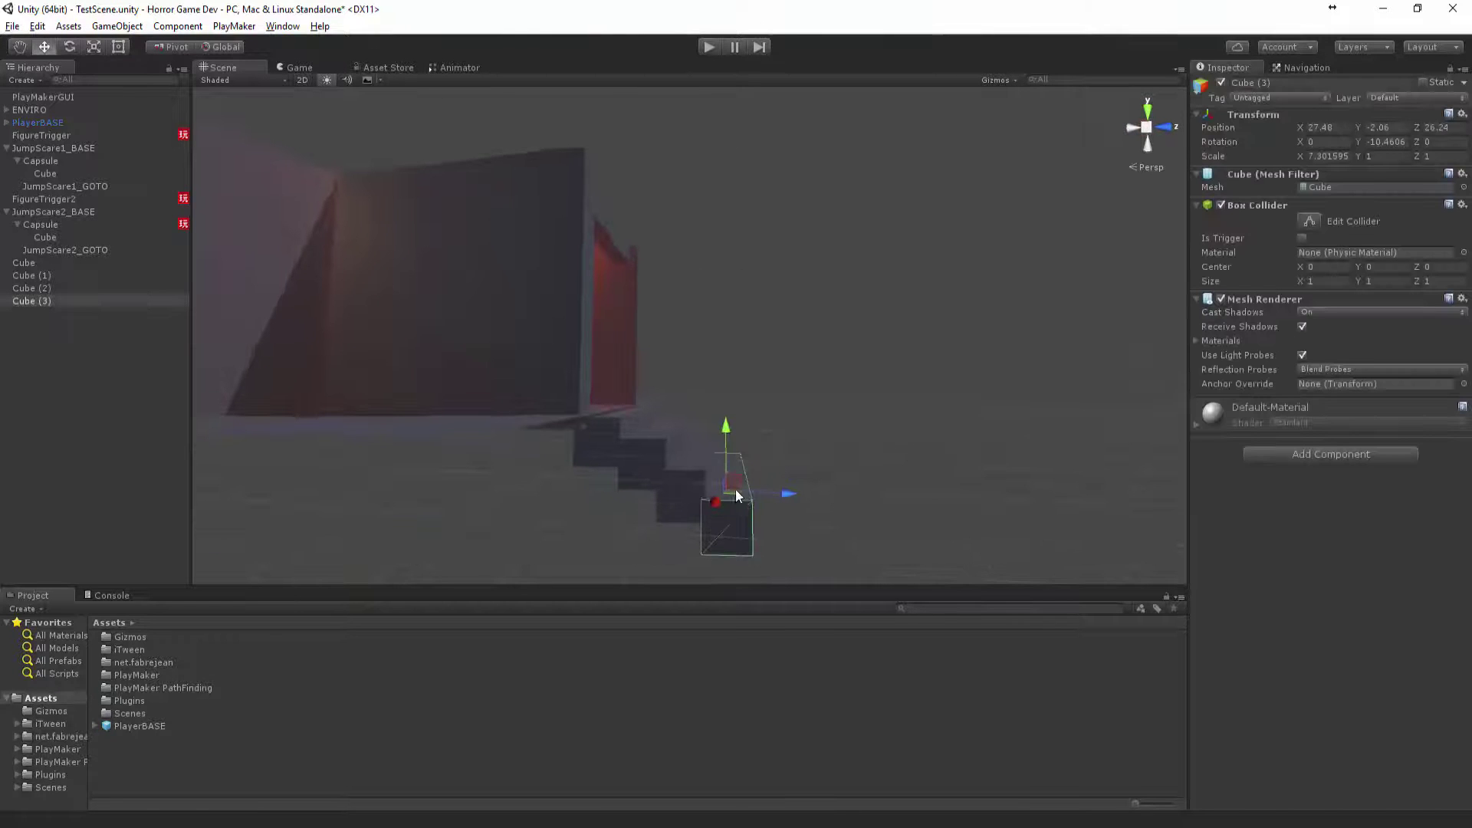
left_click(823, 566)
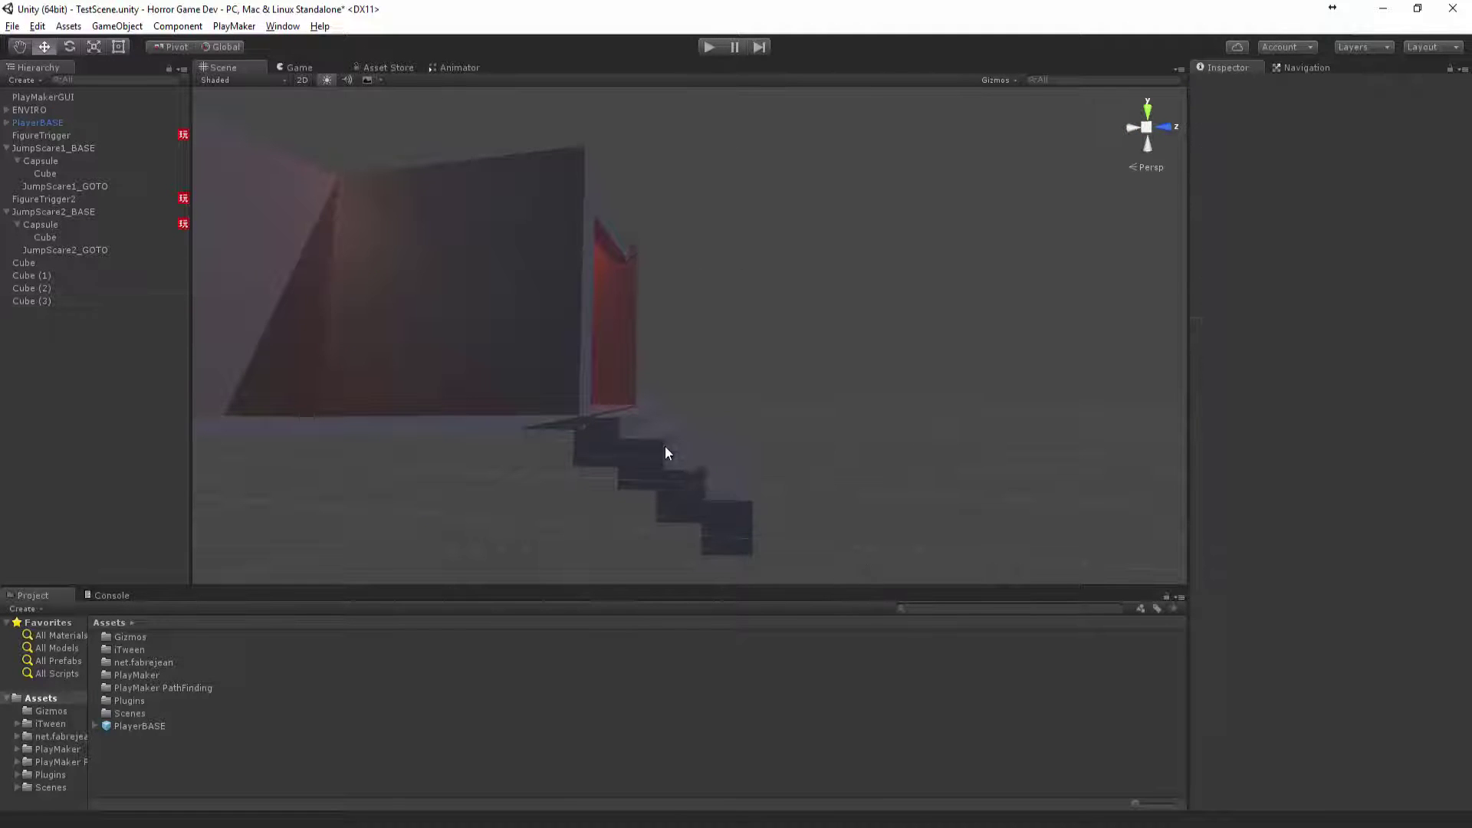
Duplicate the three lower stair blocks together and move the copies down and outward to continue the staircase.
left_click_drag(665, 444, 753, 509)
key("ctrl+d")
middle_click_drag(802, 505, 740, 432)
left_click_drag(633, 379, 725, 453)
left_click(867, 404)
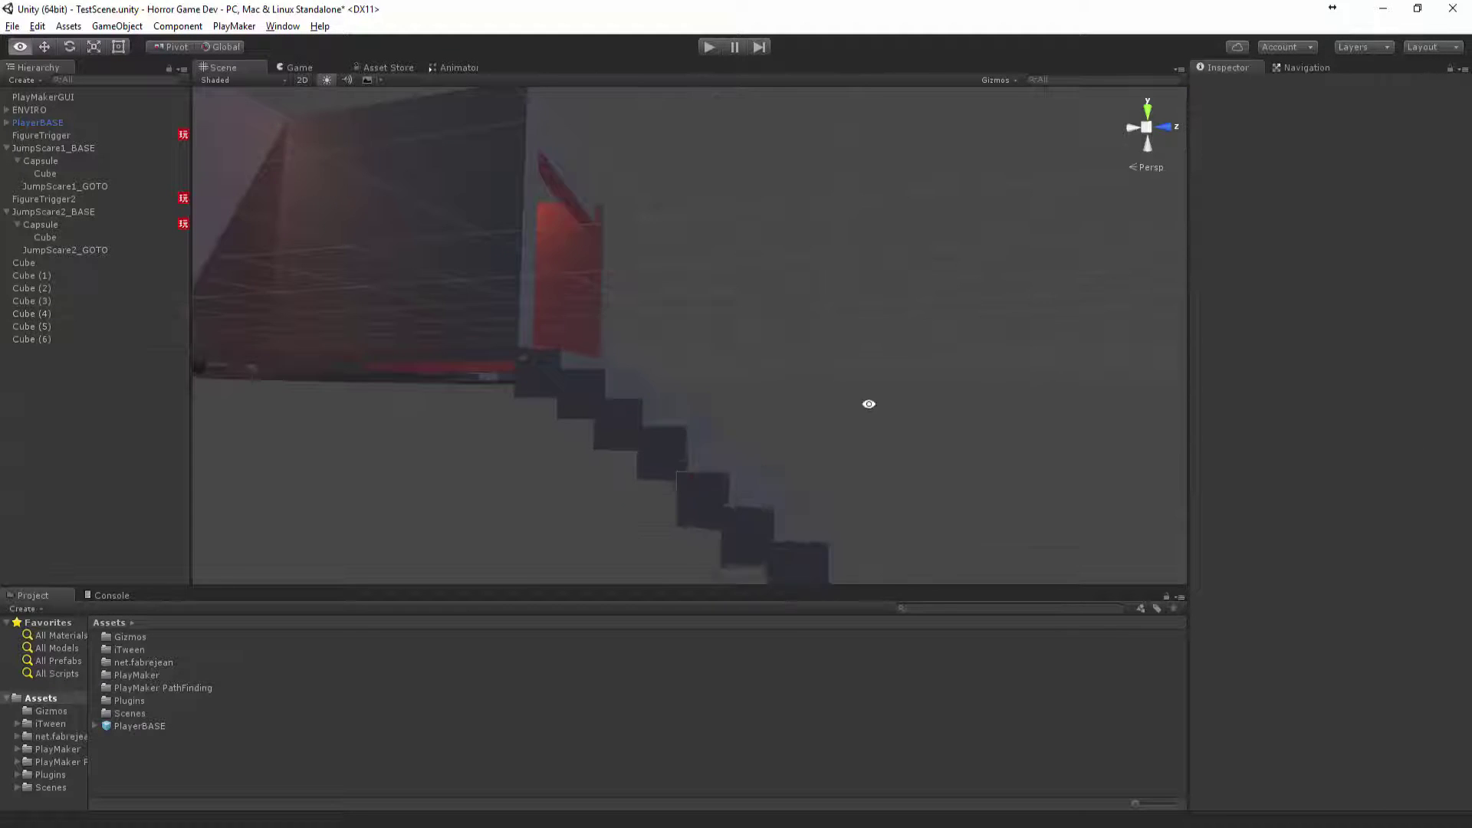
Duplicate the two bottom stair blocks and place the copies, Cube (7) and Cube (8), at the staircase's lower end.
left_click_drag(867, 404, 867, 456, "alt")
left_click_drag(840, 476, 852, 416)
key("ctrl+d")
left_click_drag(923, 364, 877, 376, "alt")
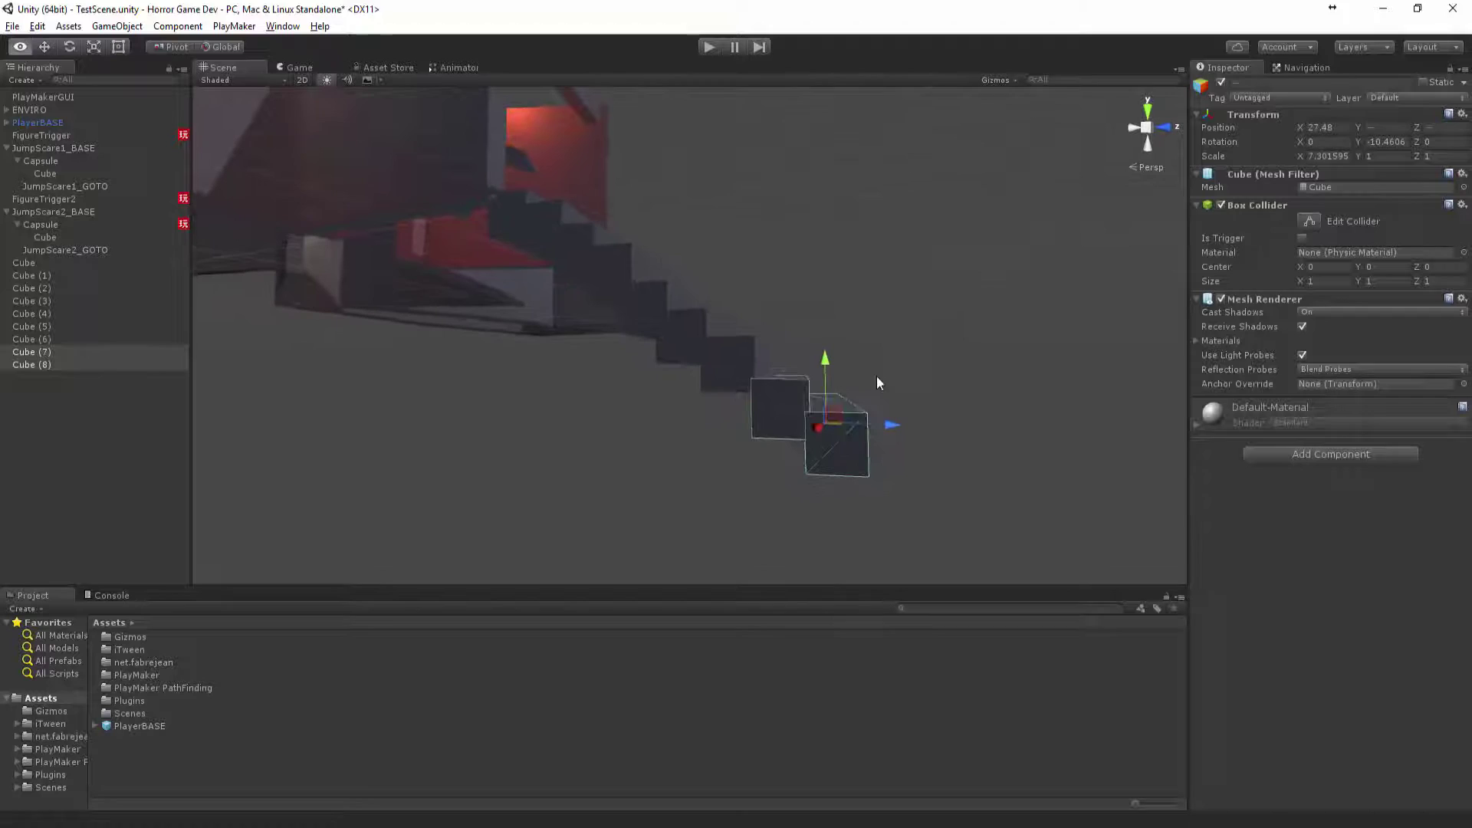
Duplicate the red room's side wall, Cube (15), beside the stairs at Z position 30.66 and stretch its Y scale to about 12.35.
left_click(995, 276)
left_click_drag(995, 276, 823, 399, "alt")
left_click(514, 182)
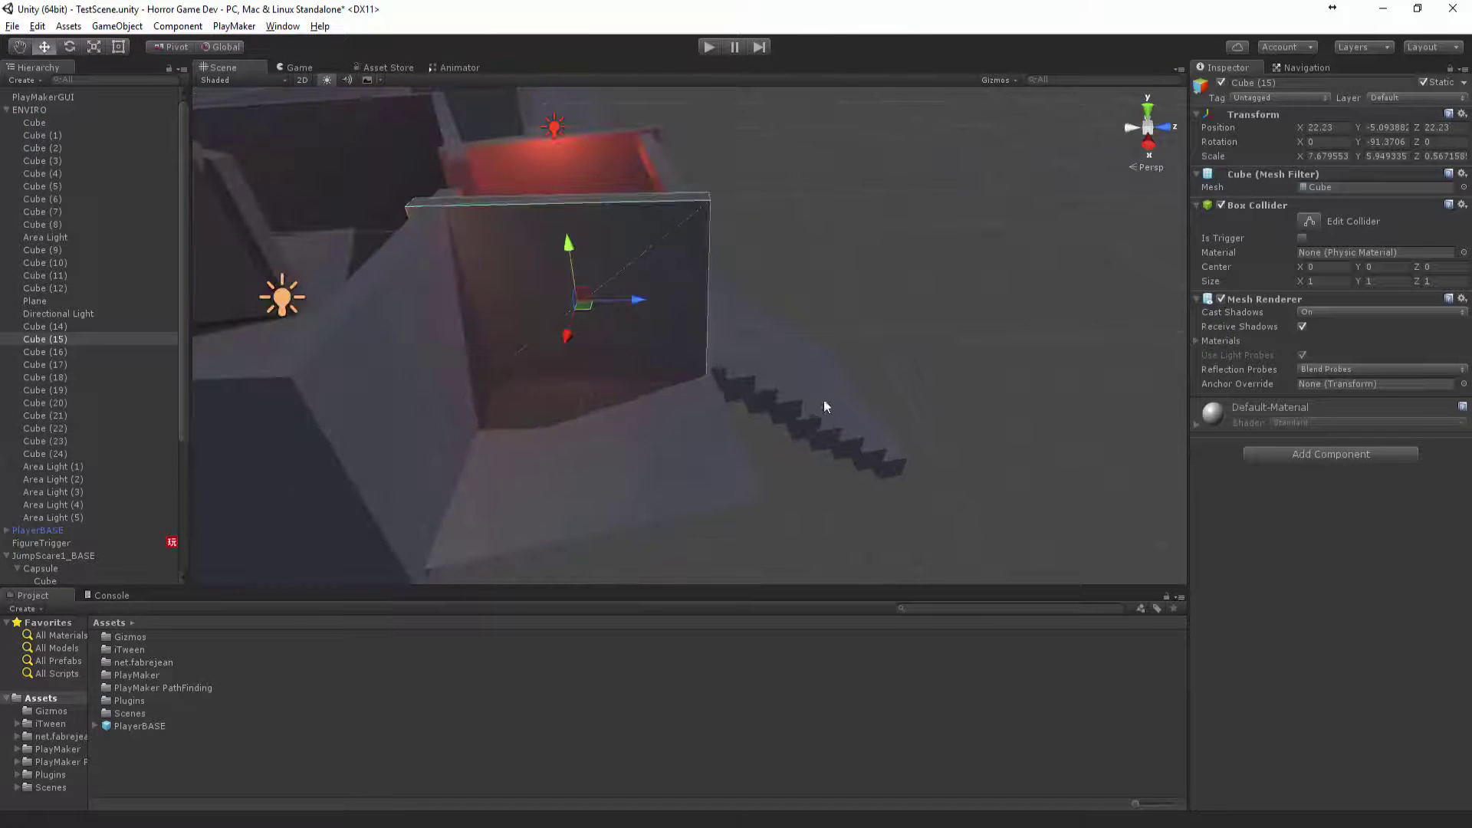
key("ctrl+d")
left_click_drag(638, 300, 862, 187)
key("r")
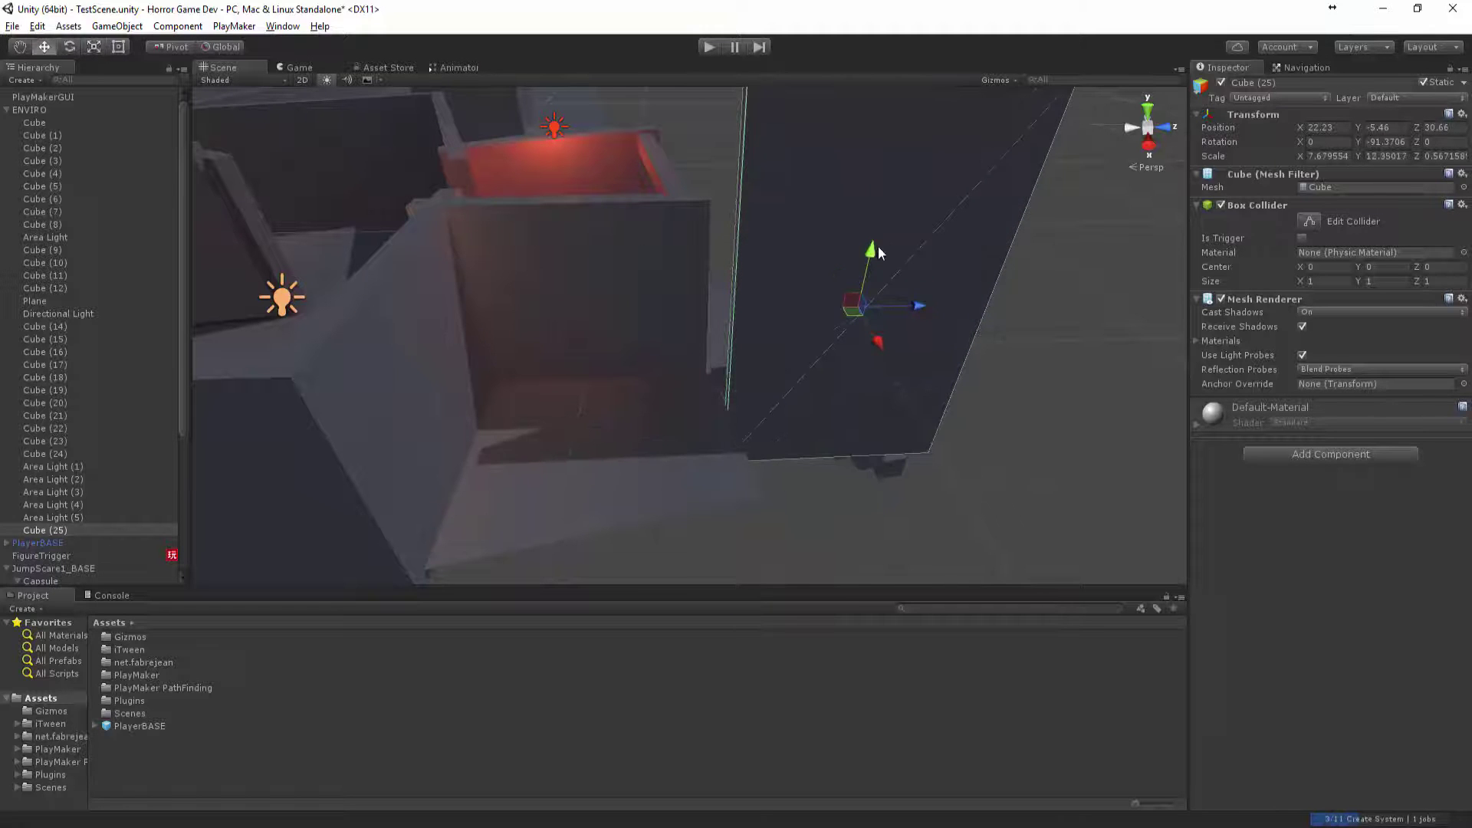
Align Cube (25) along the stairs at Y position -6.45 and Z position 29.95, rotated to about -88.75 on Y.
left_click_drag(878, 250, 865, 281)
left_click_drag(913, 335, 889, 336)
left_click_drag(889, 338, 460, 337, "alt")
left_click_drag(698, 352, 700, 264, "alt")
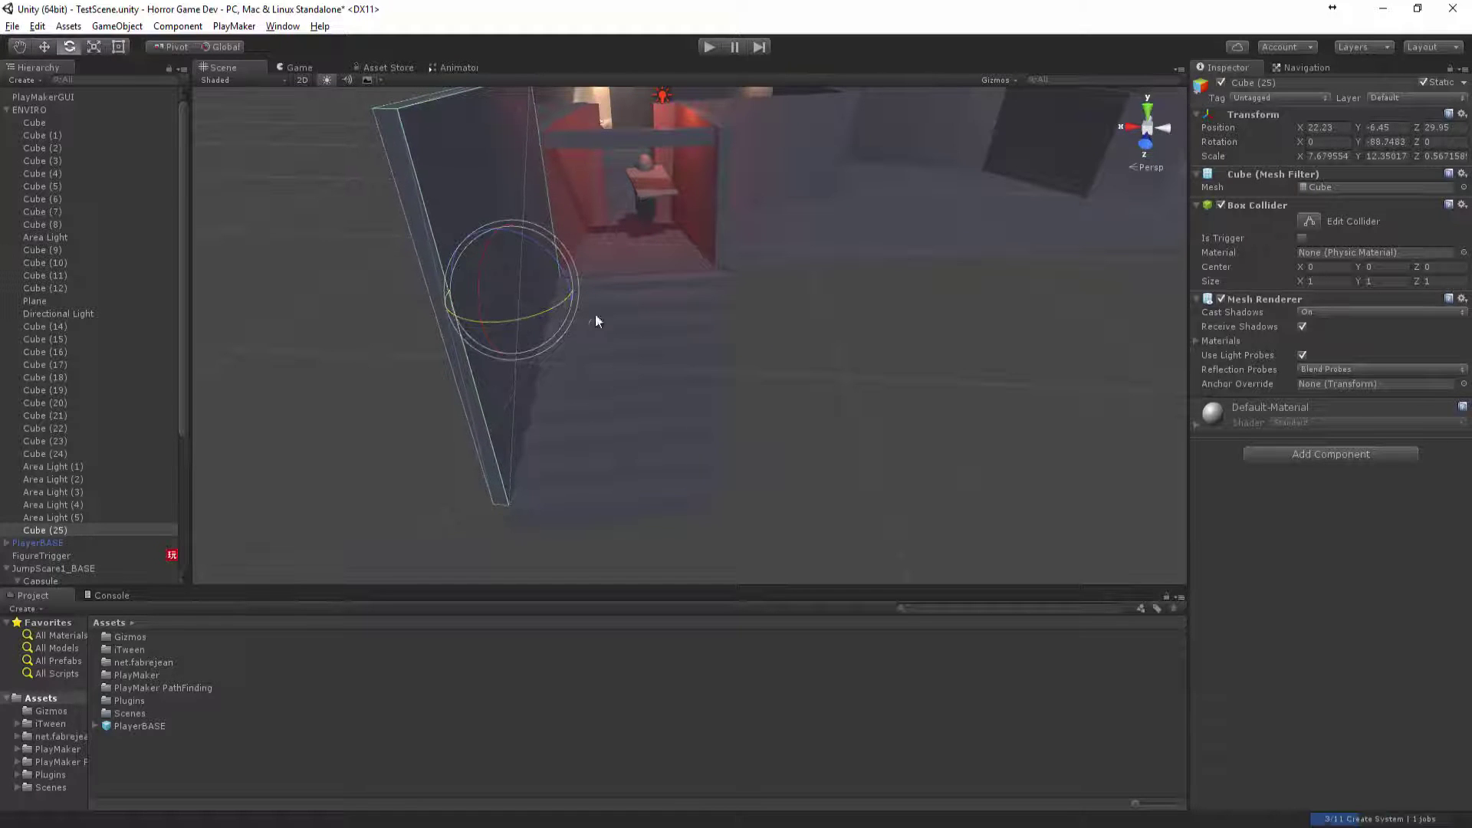
left_click(698, 210)
Duplicate Cube (25) to the stairs' opposite side at X position 15.16 and stretch the copy's X scale to about 12.19.
left_click(470, 278)
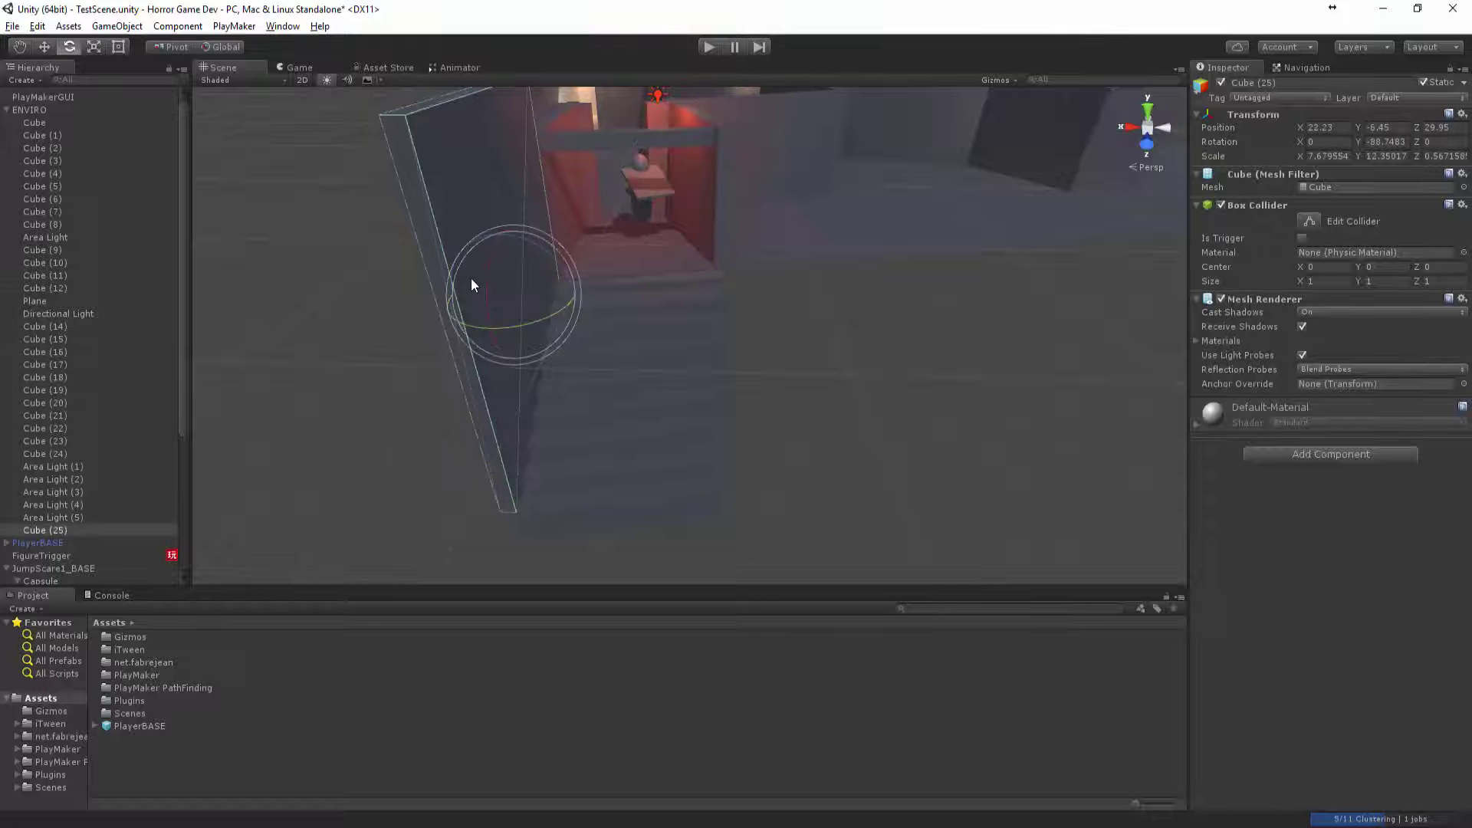
key("ctrl+d")
key("w")
left_click_drag(480, 296, 677, 311)
left_click(810, 386)
left_click_drag(809, 385, 797, 352, "alt")
key("r")
left_click(792, 315)
left_click(989, 404)
Lower both stairwell side walls toward the bottom stair, with Cube (26) at Y position -6.9.
left_click_drag(989, 404, 714, 205, "alt")
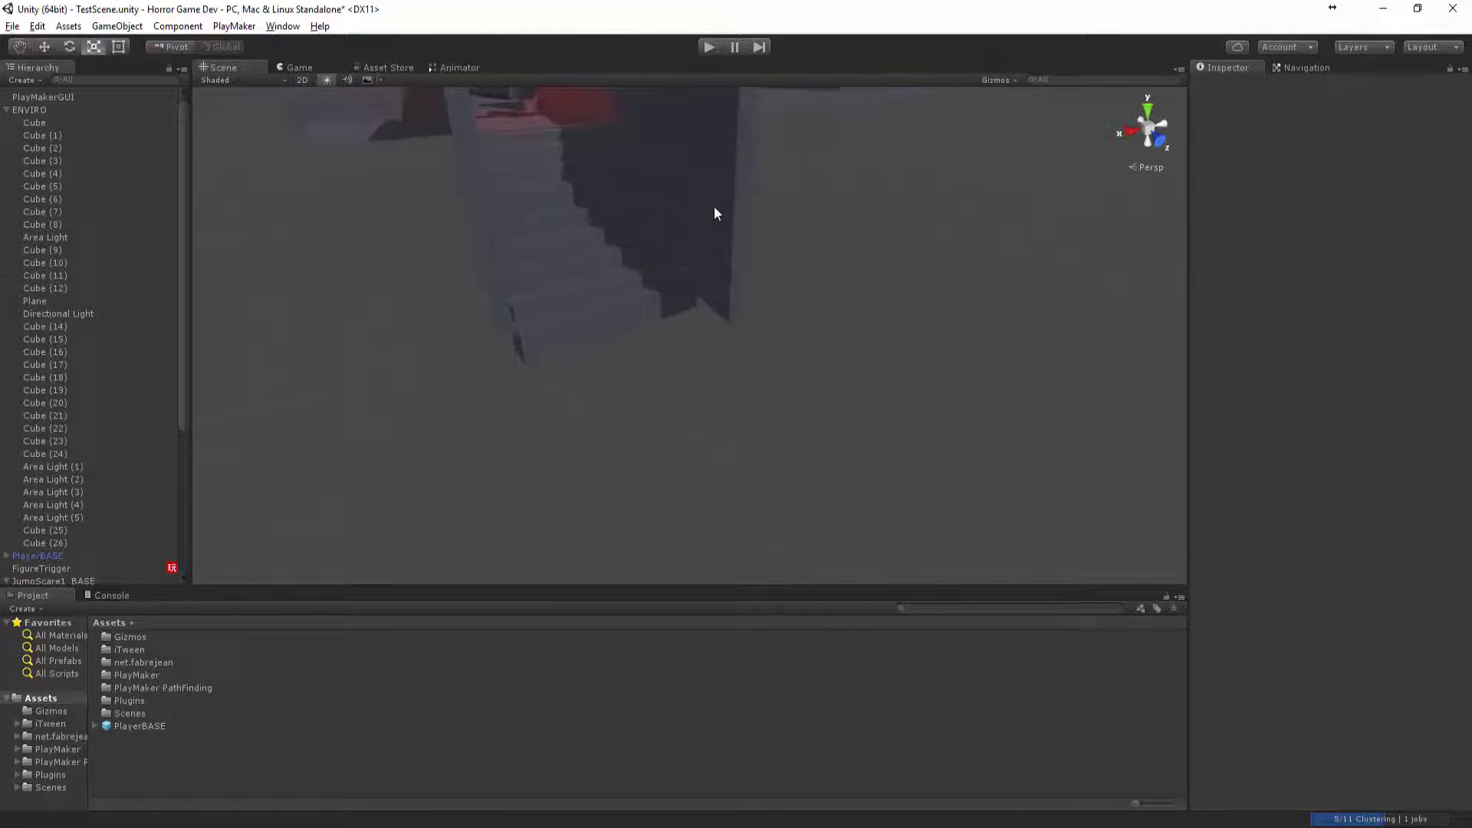
left_click(714, 205)
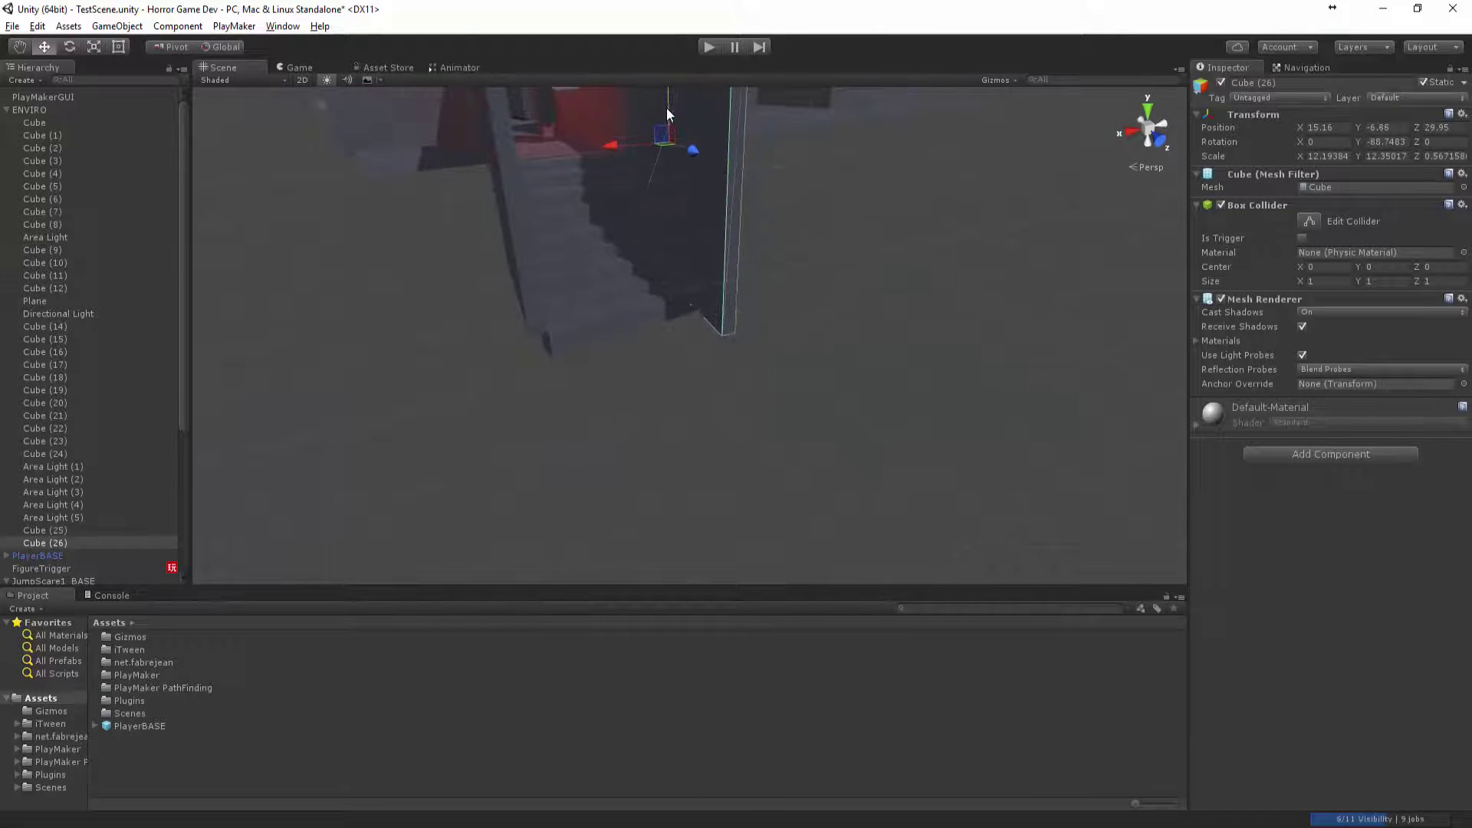
left_click(733, 296)
left_click_drag(733, 296, 754, 175, "alt")
left_click(754, 174)
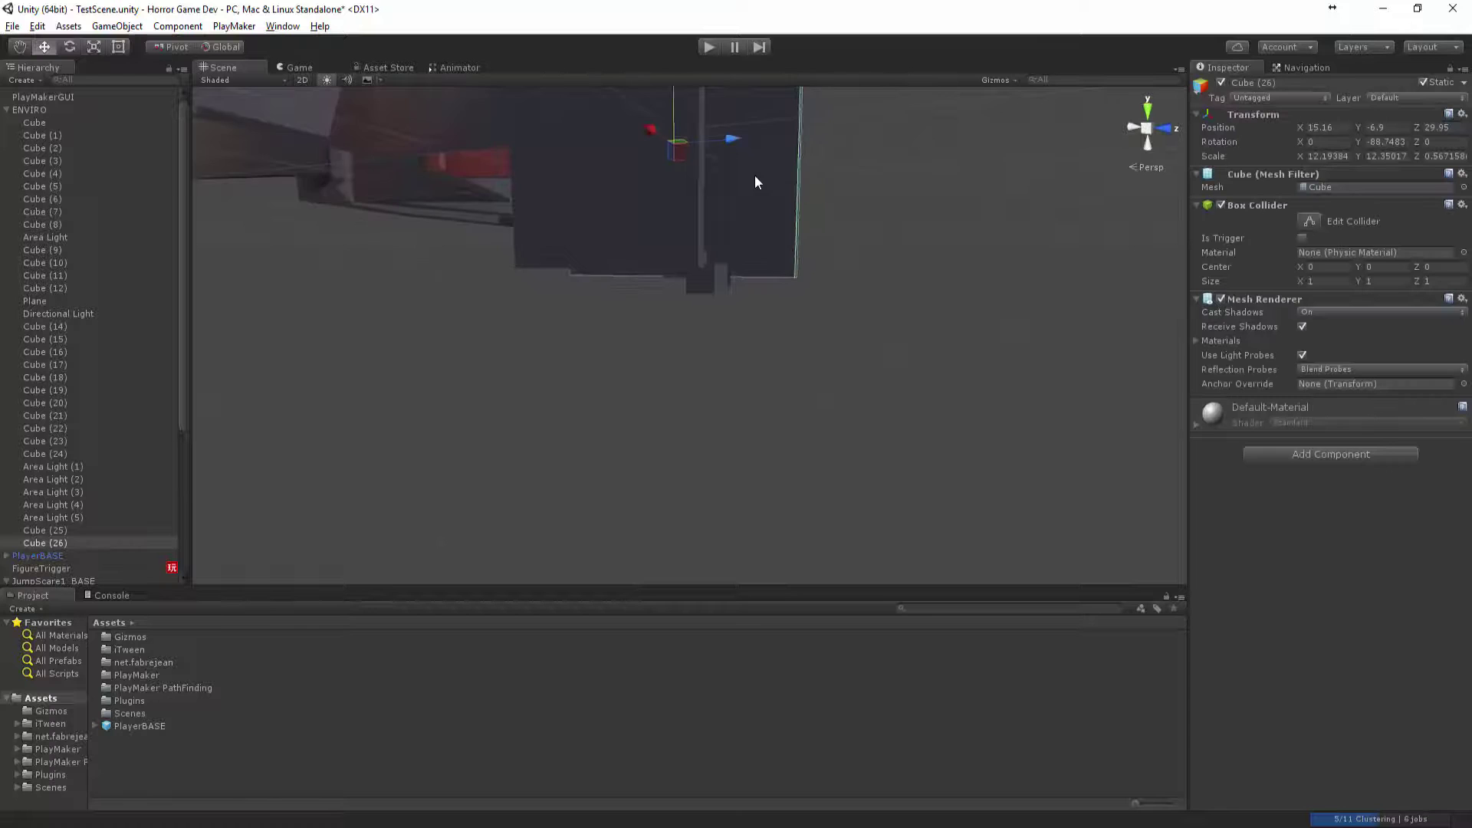
left_click(632, 159)
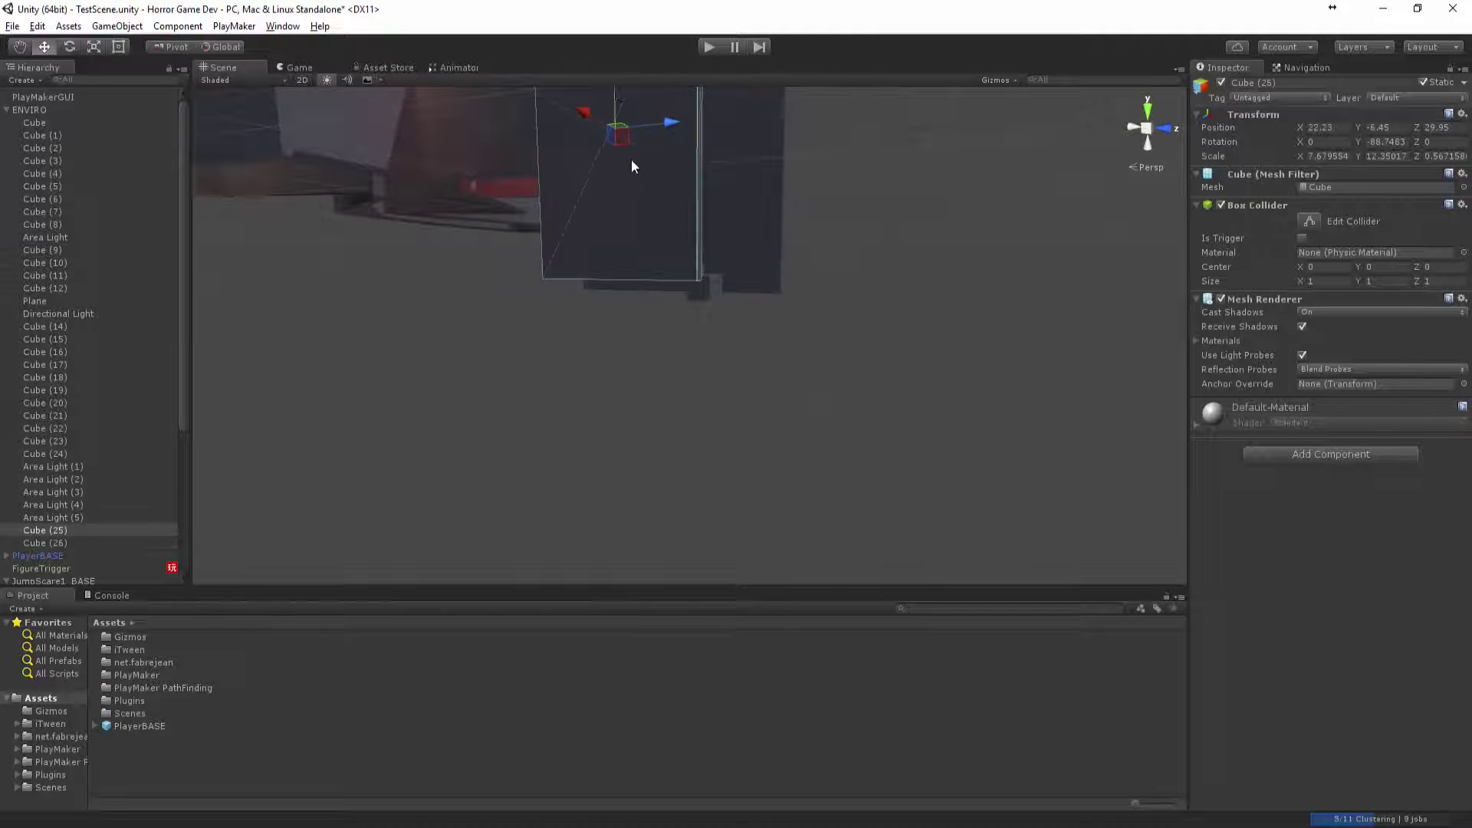
left_click(864, 319)
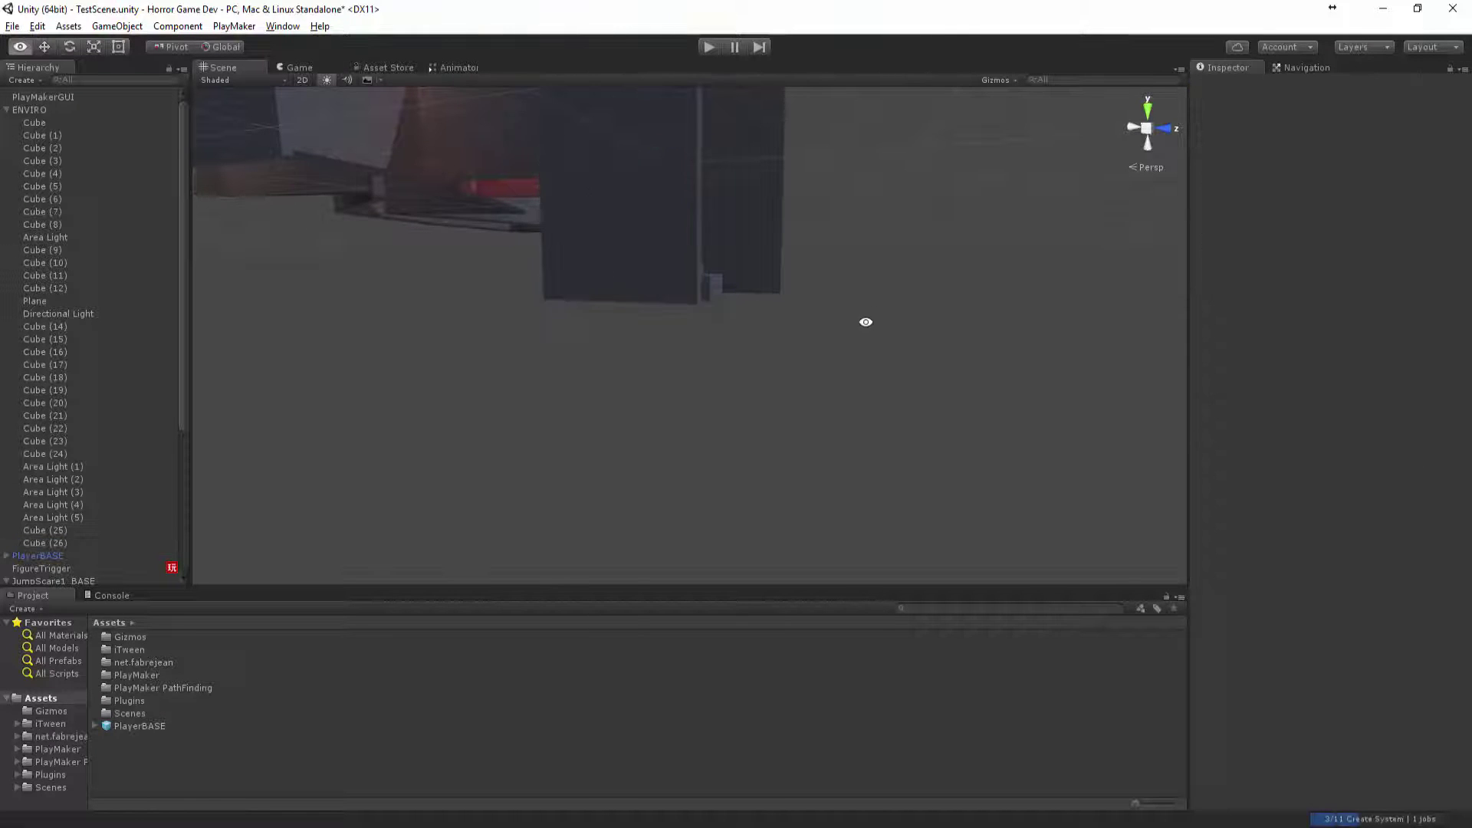
Duplicate the floor Plane and place the copy at the foot of the stairs, at Y position -13.17 and Z position 55.98.
left_click_drag(864, 319, 407, 503, "alt")
left_click(407, 503)
left_click_drag(648, 540, 807, 338, "alt")
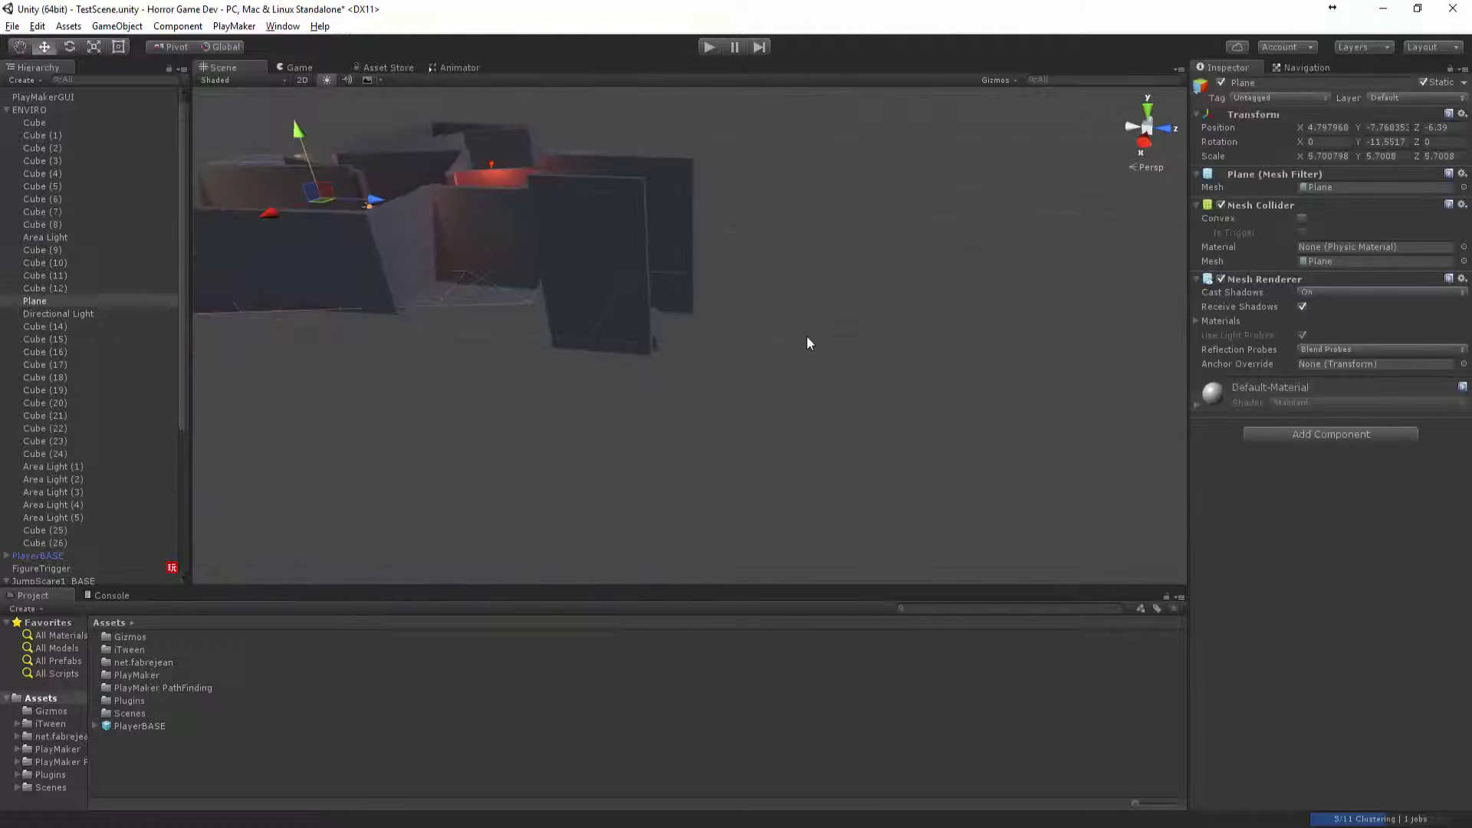
left_click_drag(327, 201, 912, 263)
left_click(820, 184)
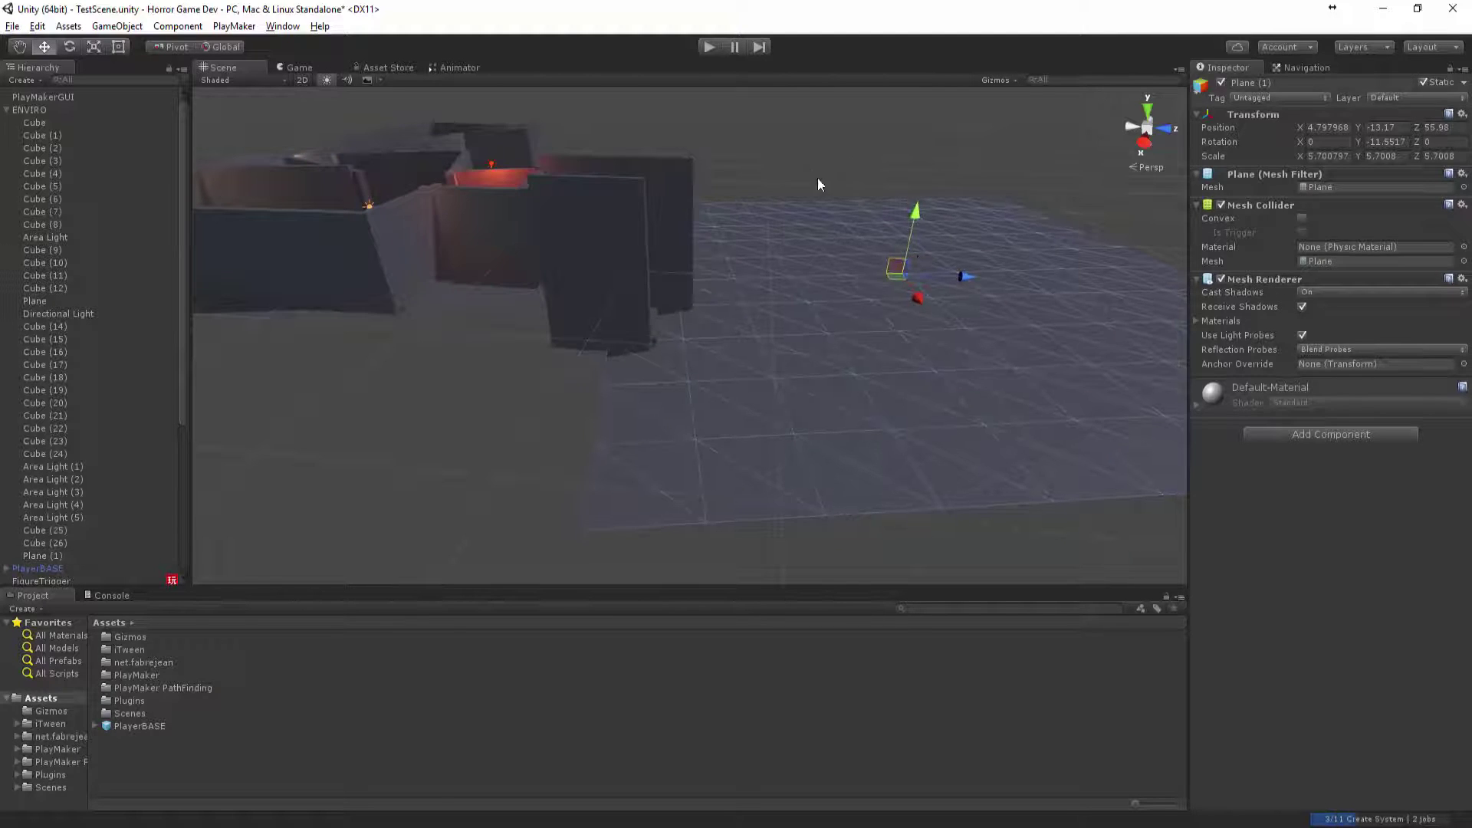
left_click_drag(821, 184, 902, 342, "alt")
left_click(902, 342)
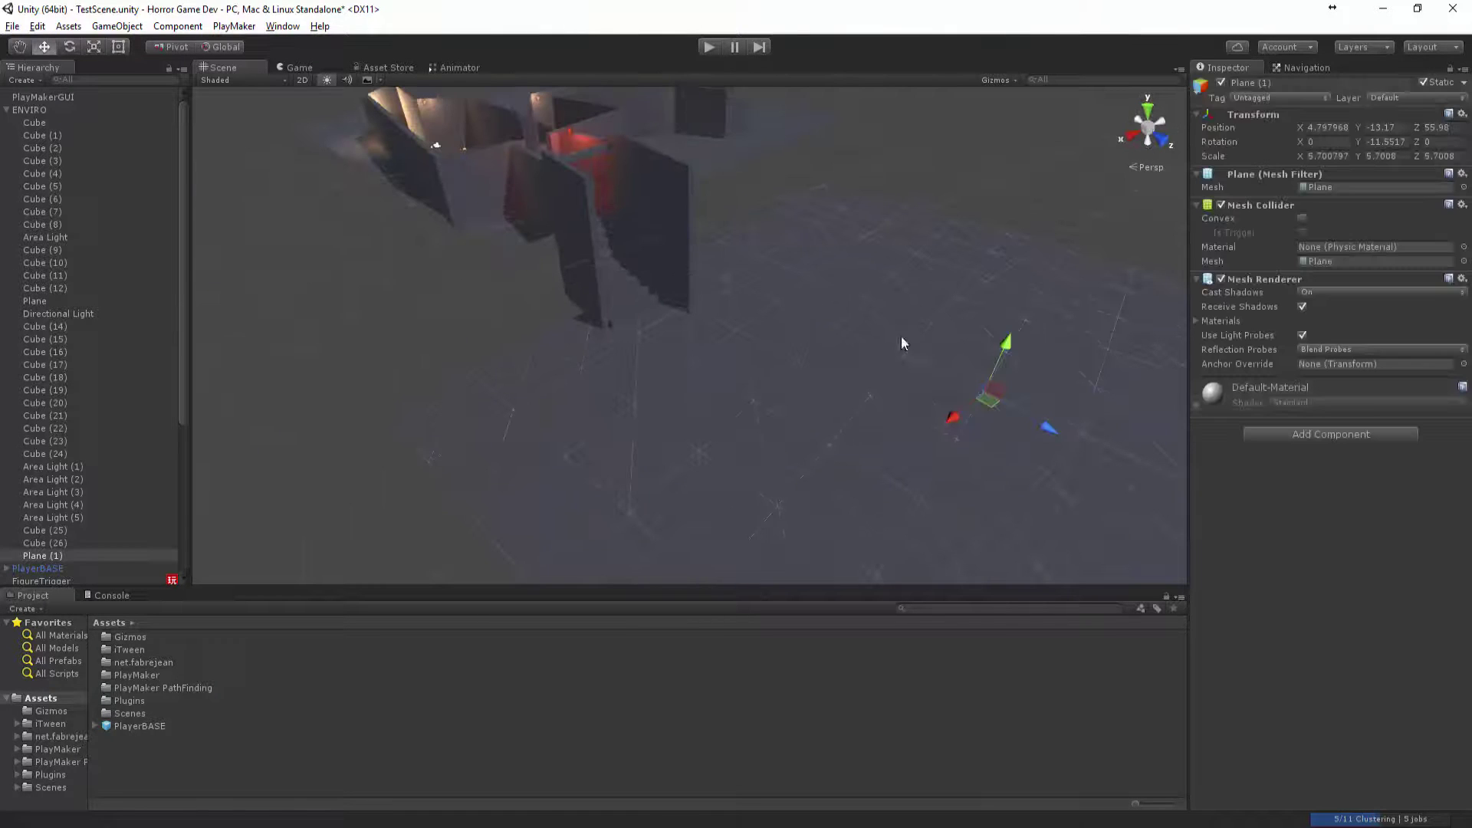
Play-test the level by walking through the rooms to the red room and its stair opening, and stop the test.
left_click(814, 494)
left_click_drag(814, 495, 675, 394, "alt")
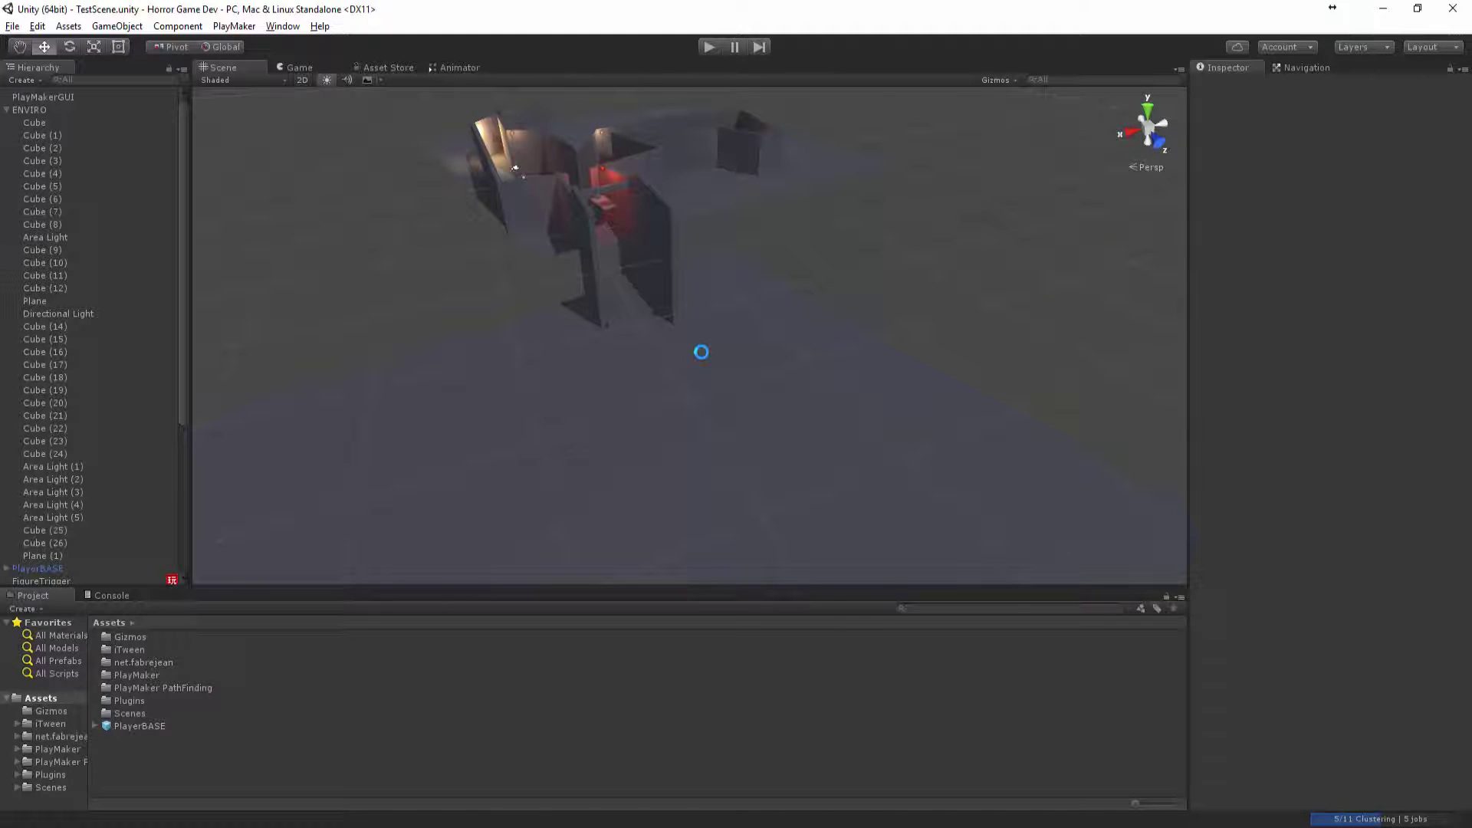
scroll(728, 205, "up", 10)
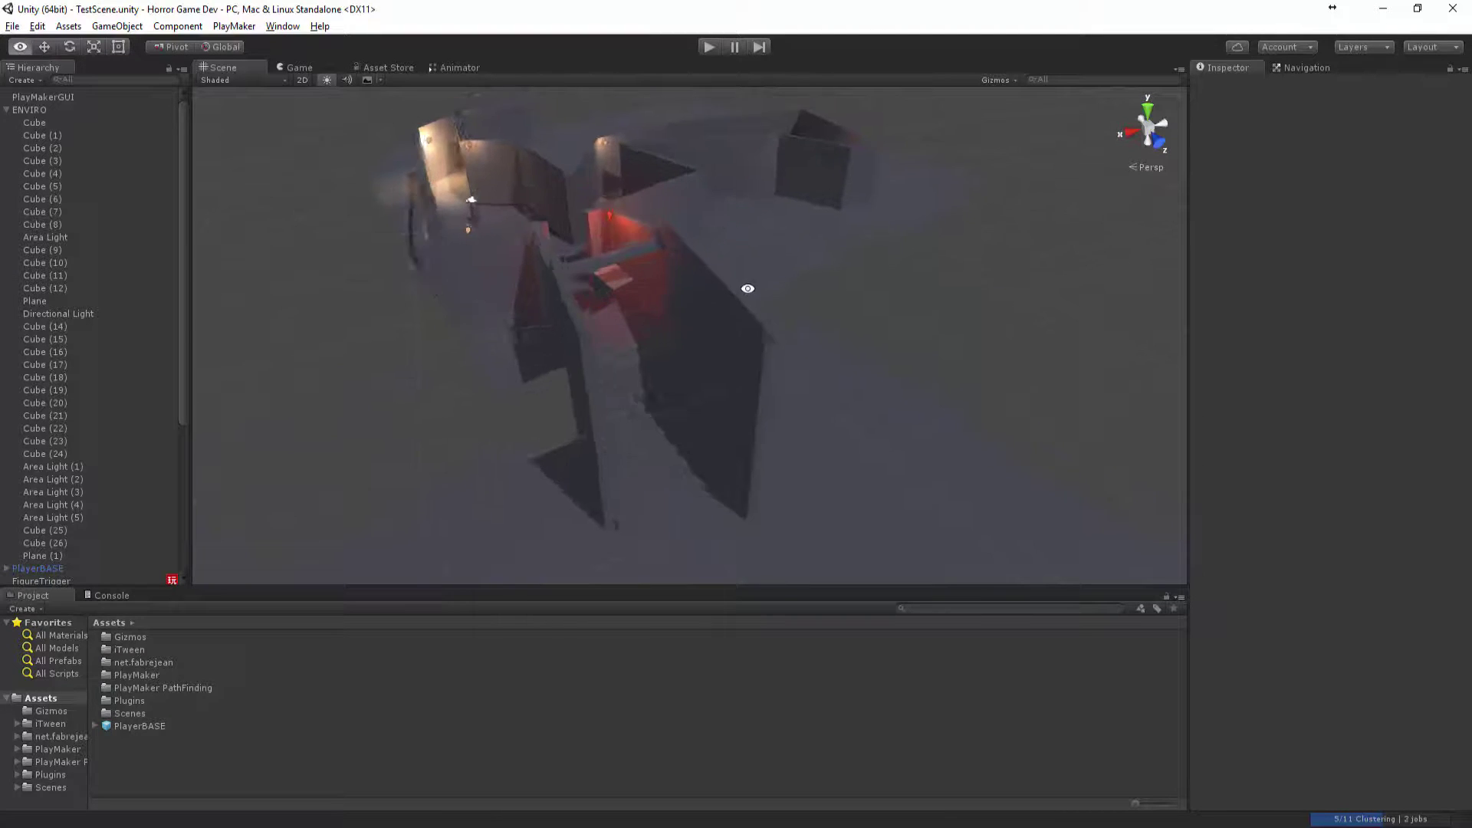
left_click(576, 282)
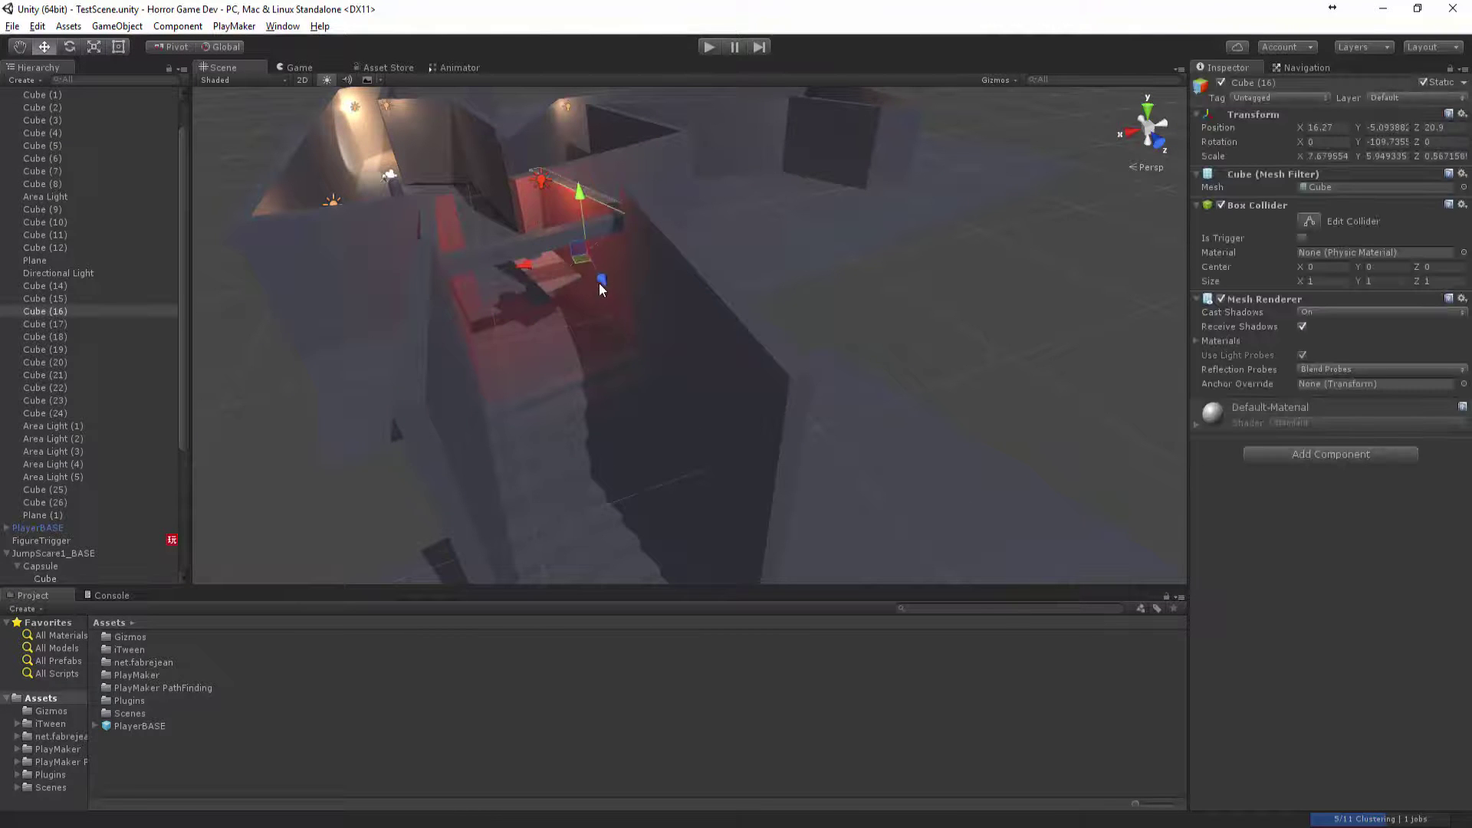
left_click(711, 47)
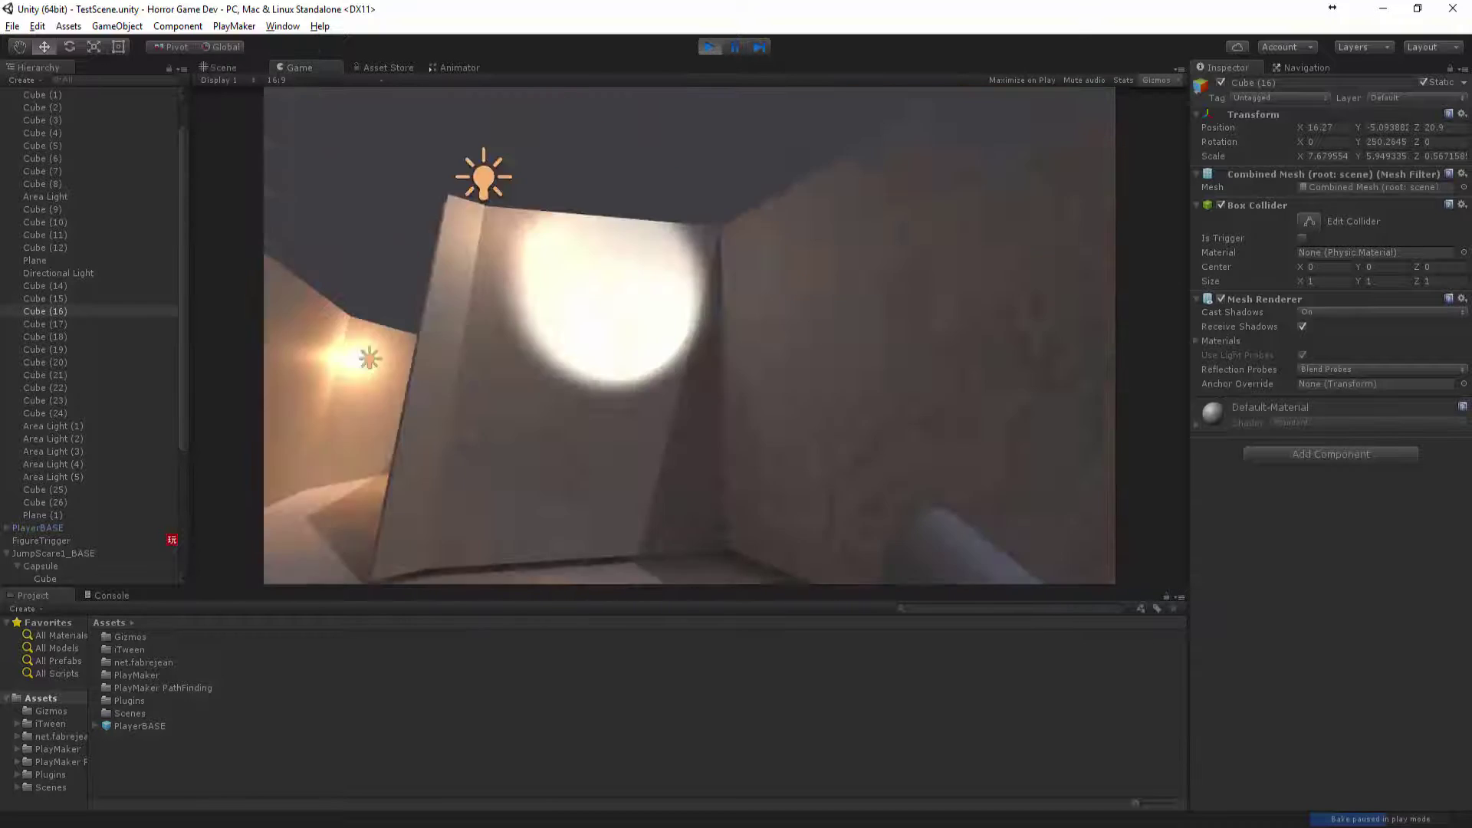
key("w")
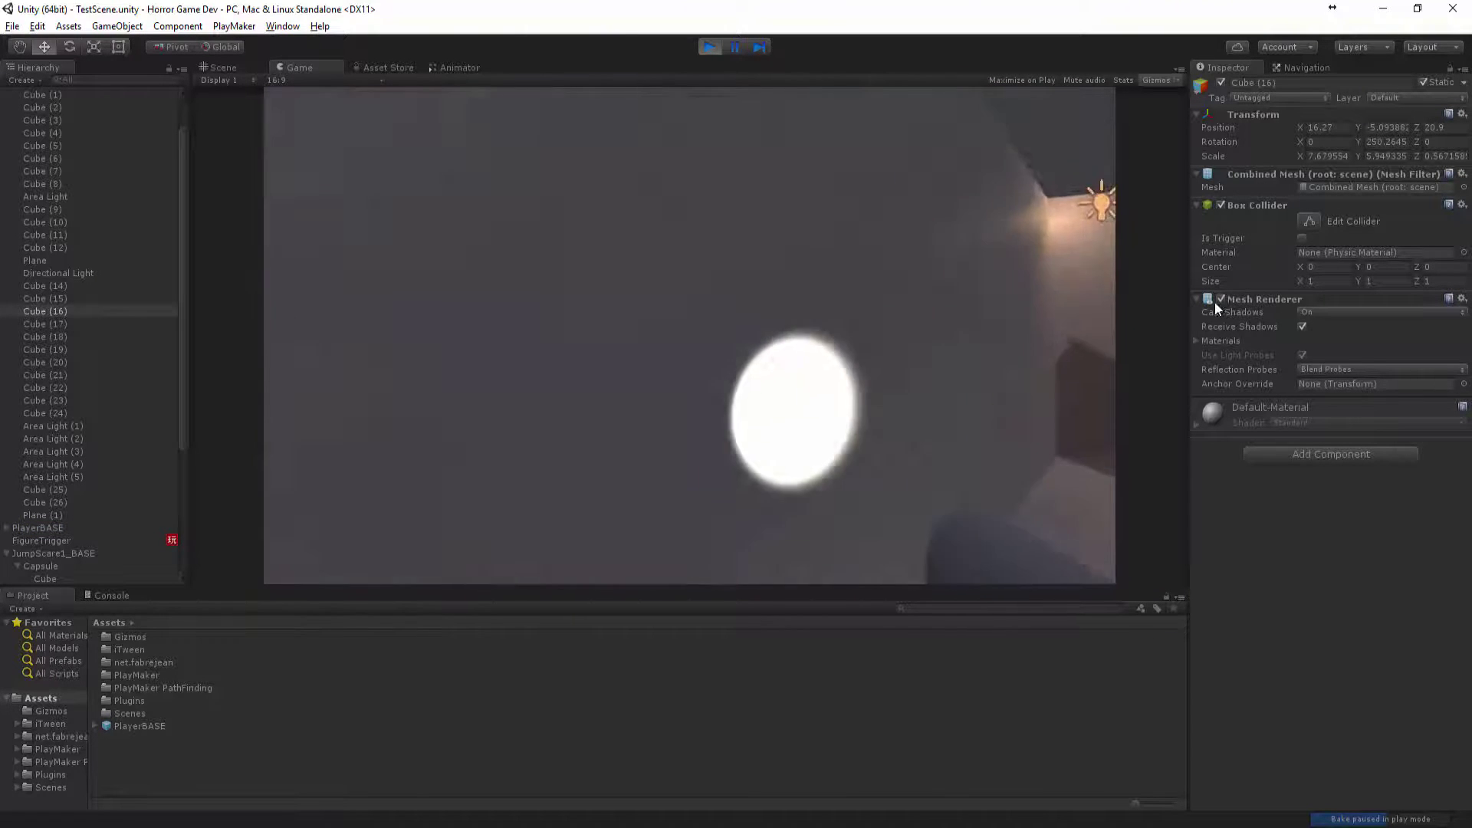
key("w")
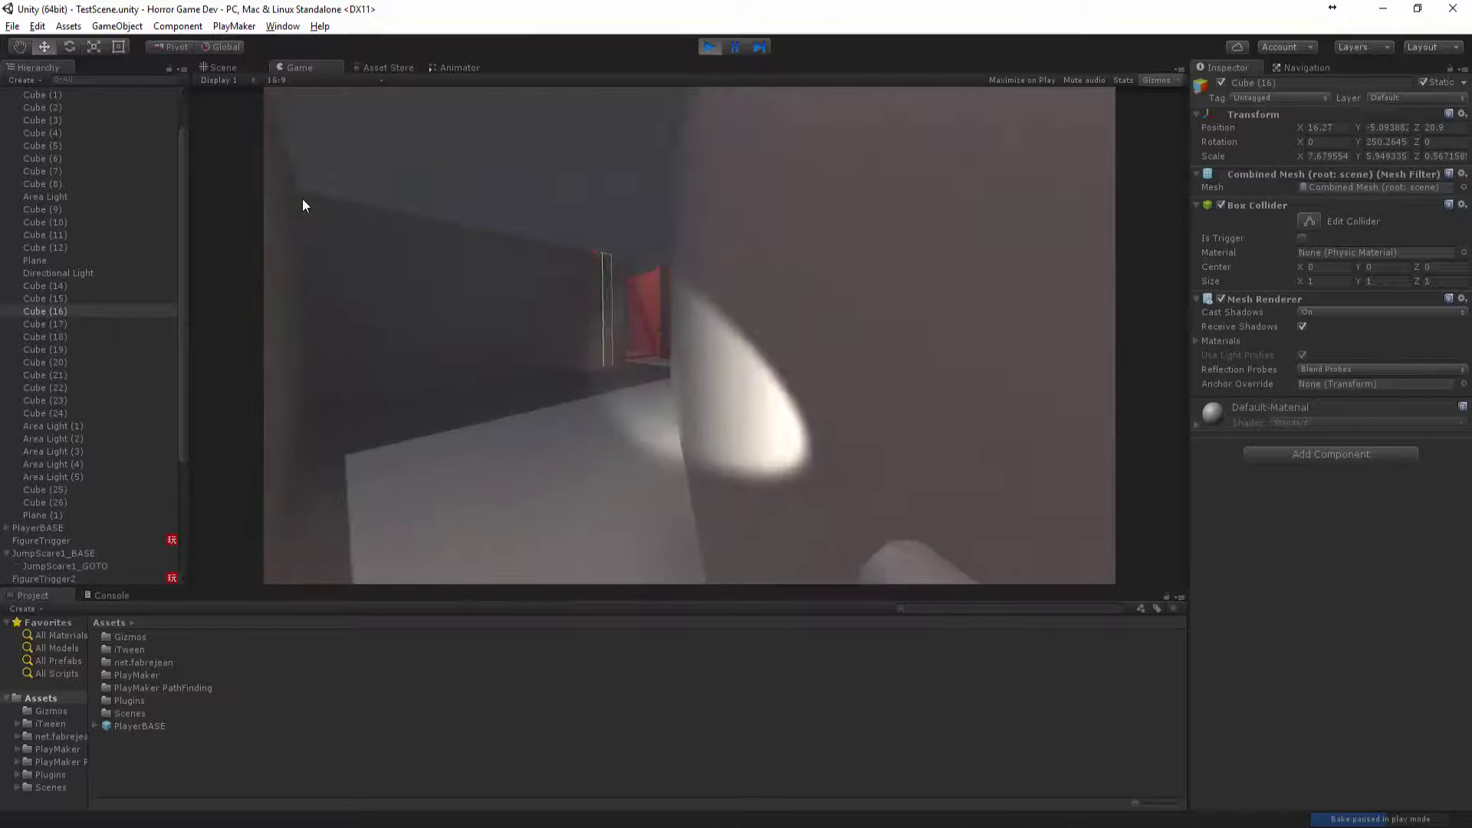
key("w")
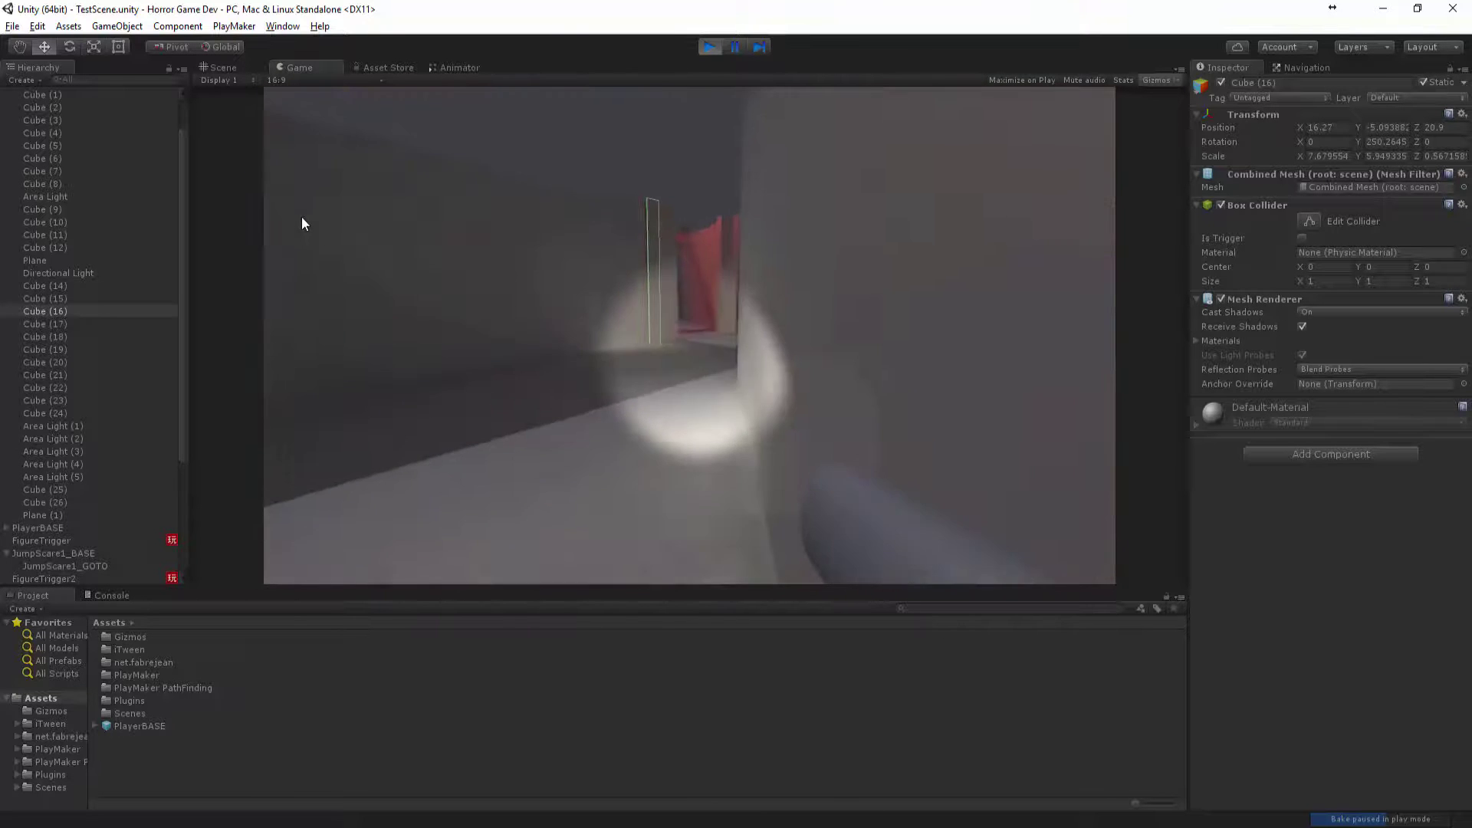
key("w")
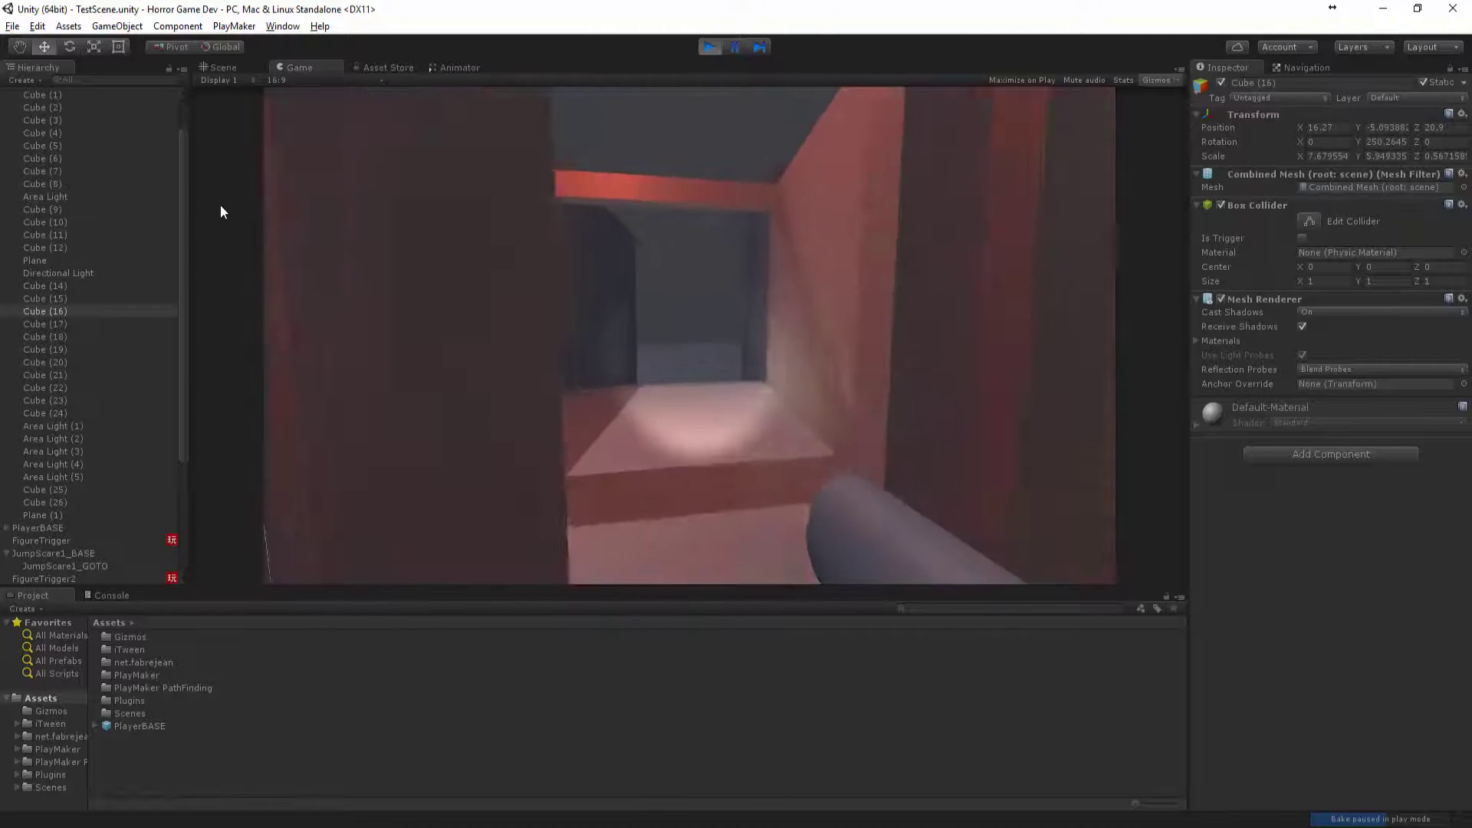
key("w")
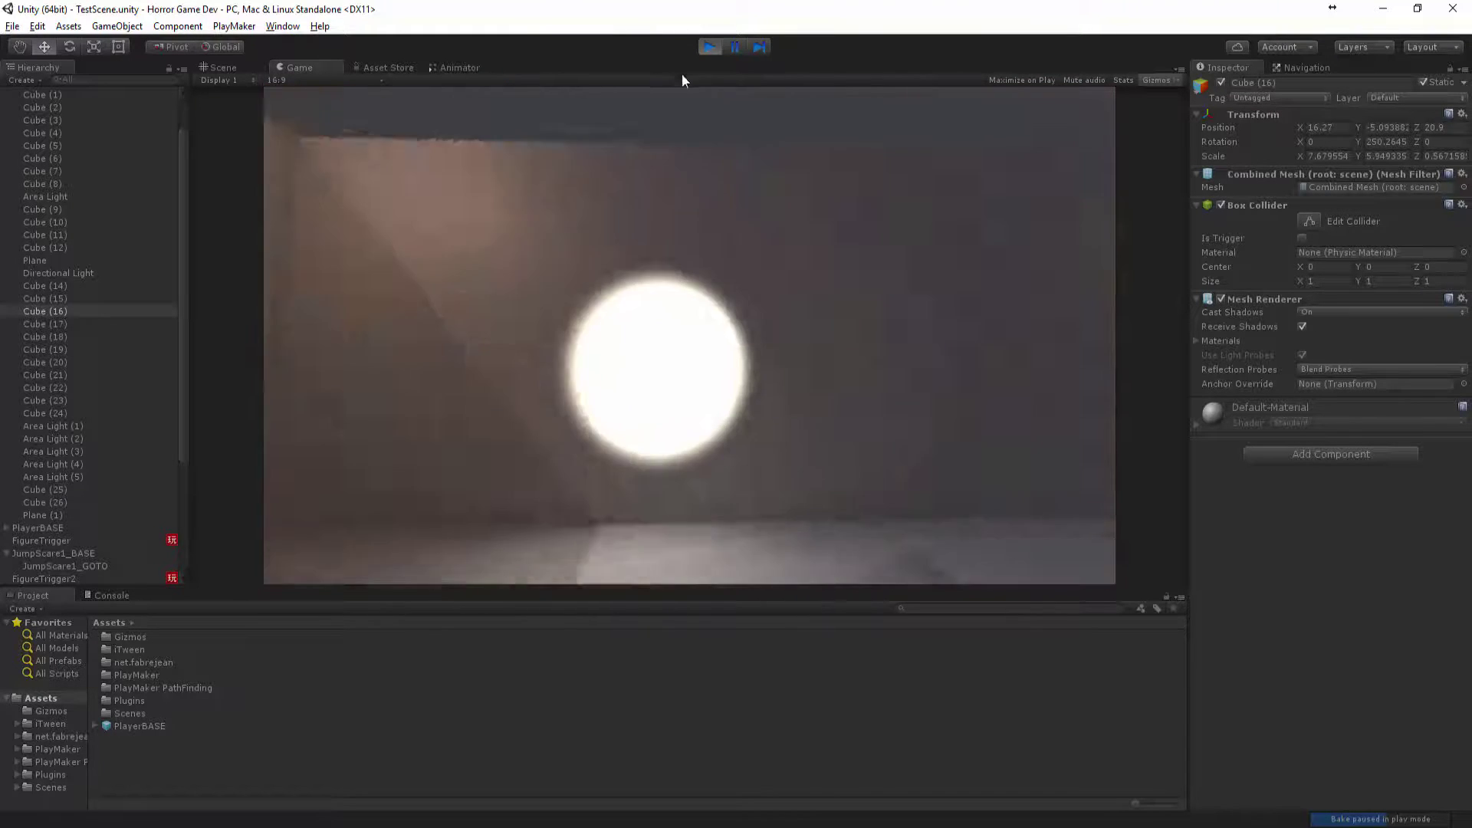
left_click(720, 46)
left_click(720, 46)
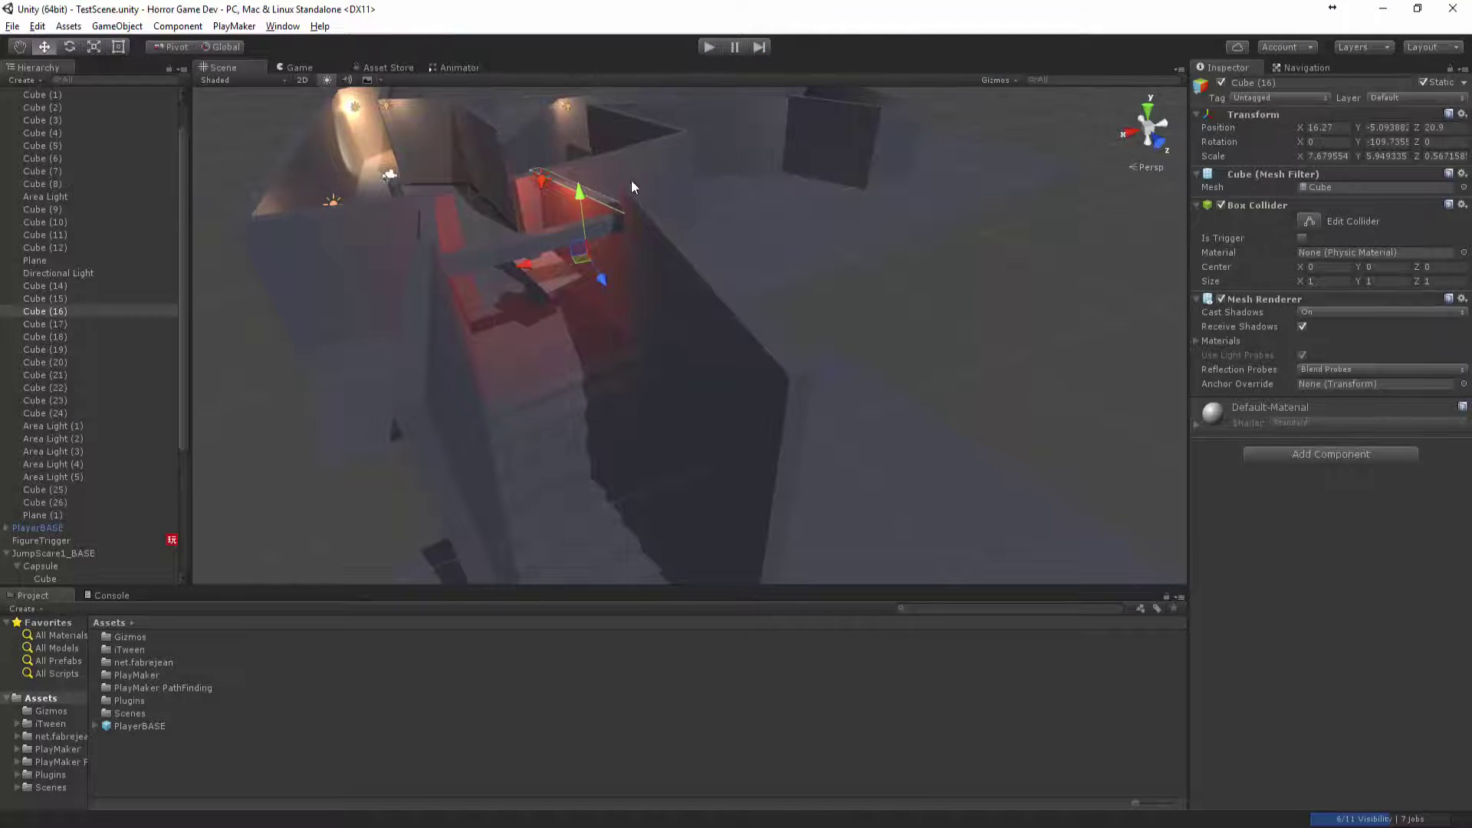
Duplicate Cube (16) and place the copy across the top of the stairs at X 18.35, Z 24.76, rotated to about -10.7 on Y.
scroll(632, 181, "down", 2)
left_click(969, 309)
left_click_drag(479, 325, 563, 326, "alt")
left_click(593, 292)
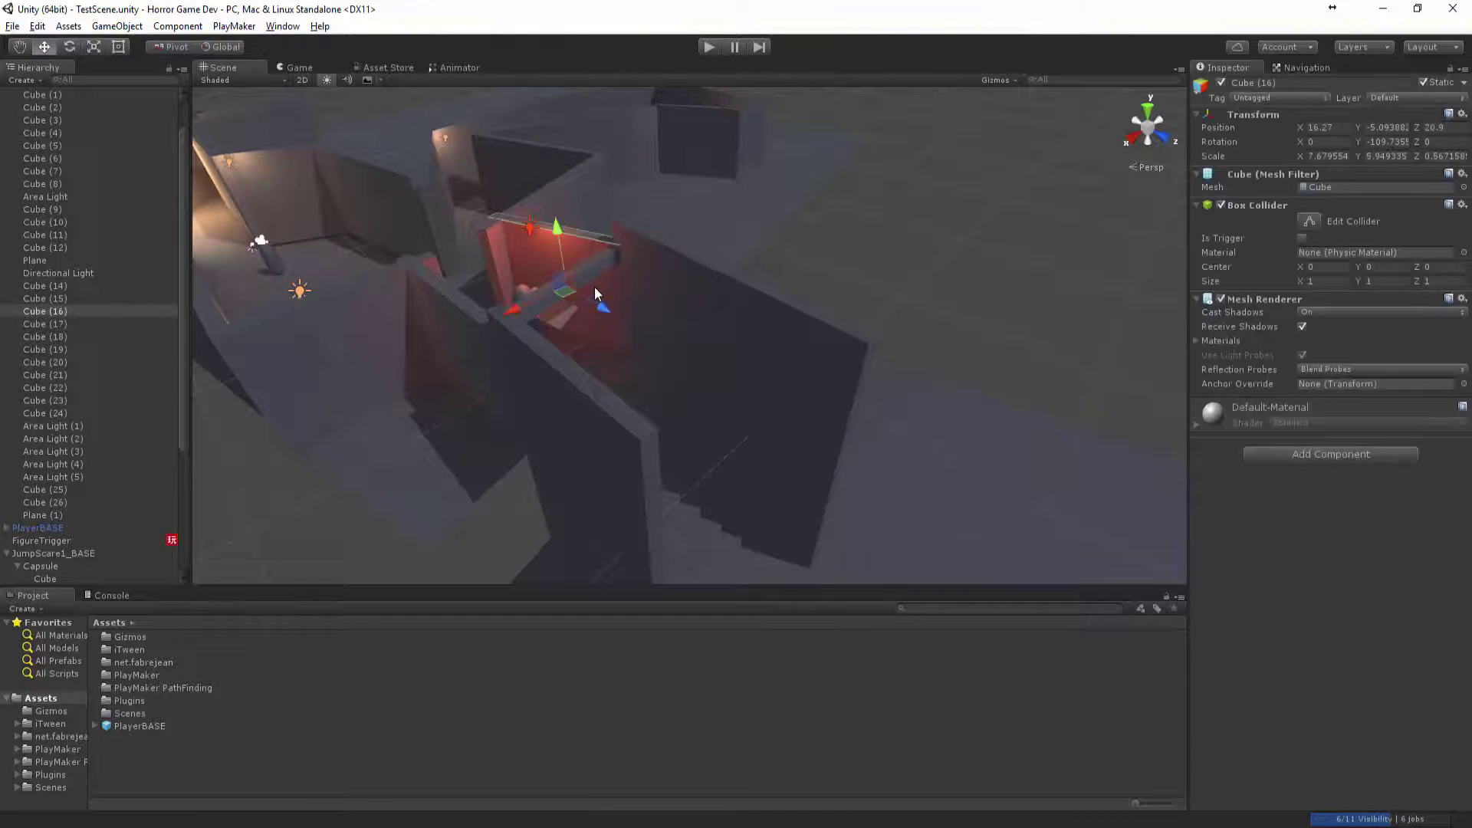
key("ctrl+d")
key("e")
left_click_drag(480, 317, 358, 299)
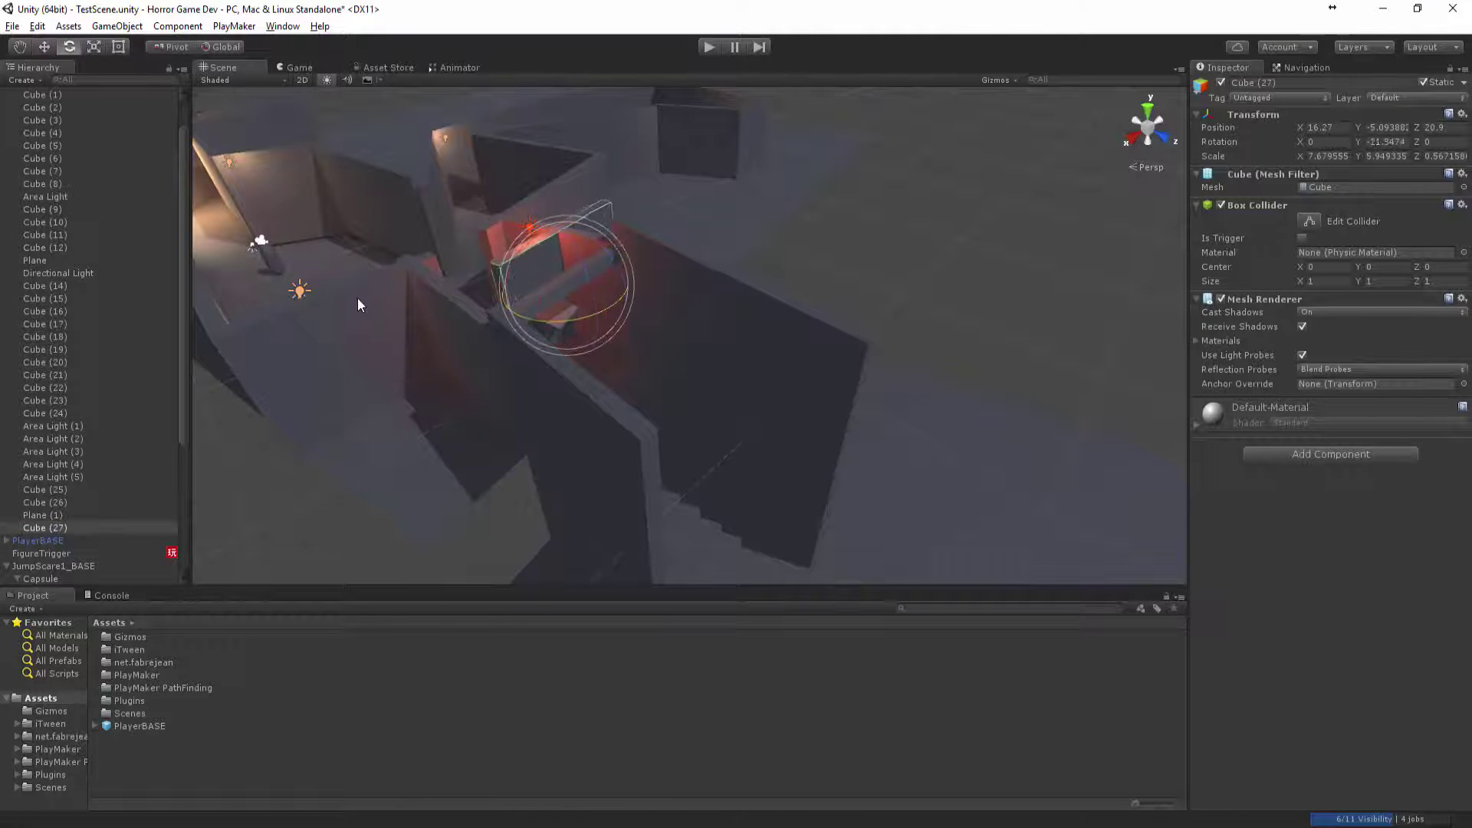
left_click_drag(576, 345, 572, 348)
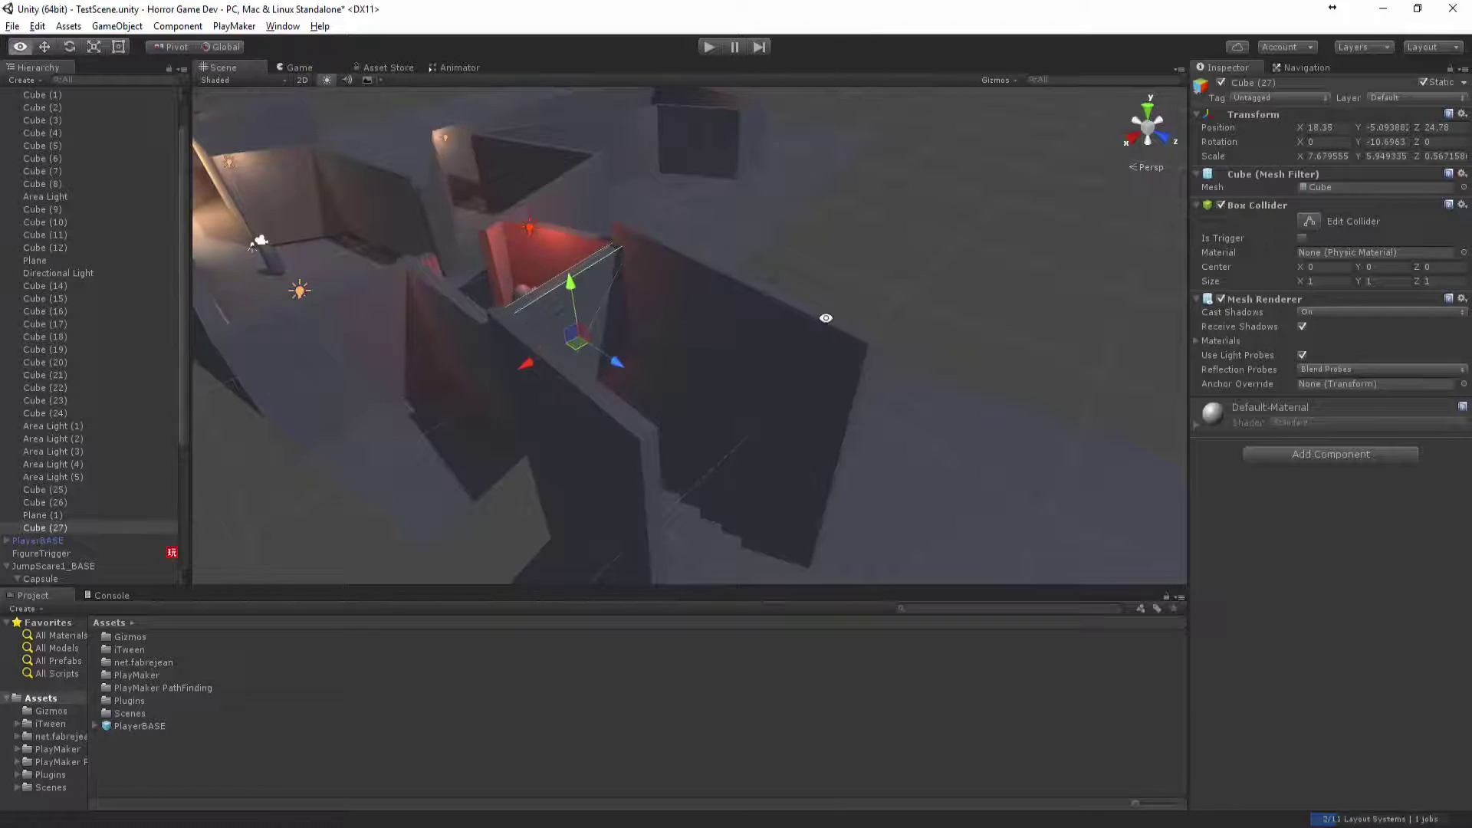
Make the new blocking wall non-static, rename it SupriseWall and shift it to X position 18.48 and Z position 24.96.
left_click_drag(824, 319, 1078, 205, "alt")
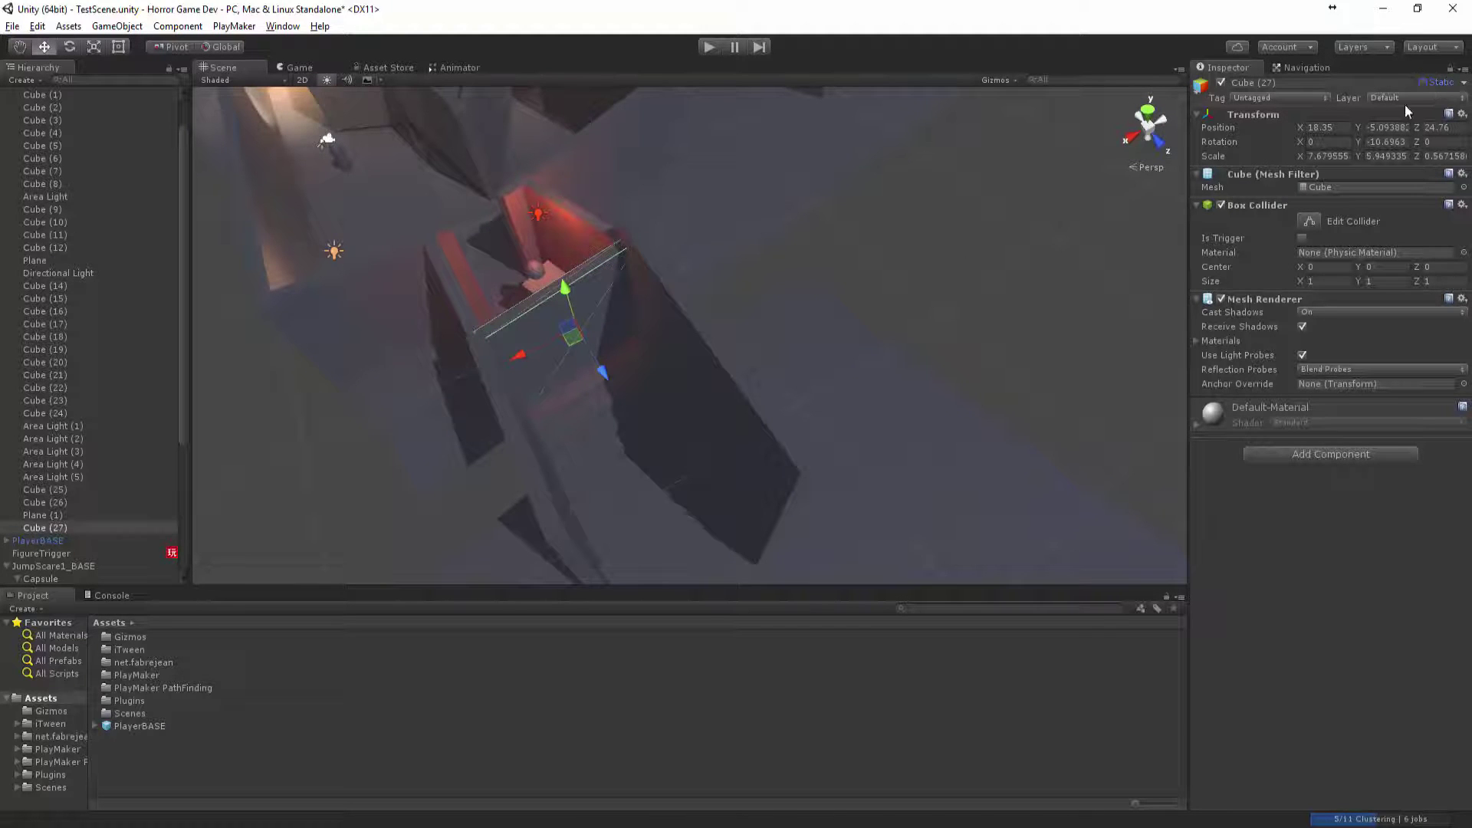
left_click_drag(959, 322, 802, 210, "alt")
left_click_drag(636, 302, 633, 301)
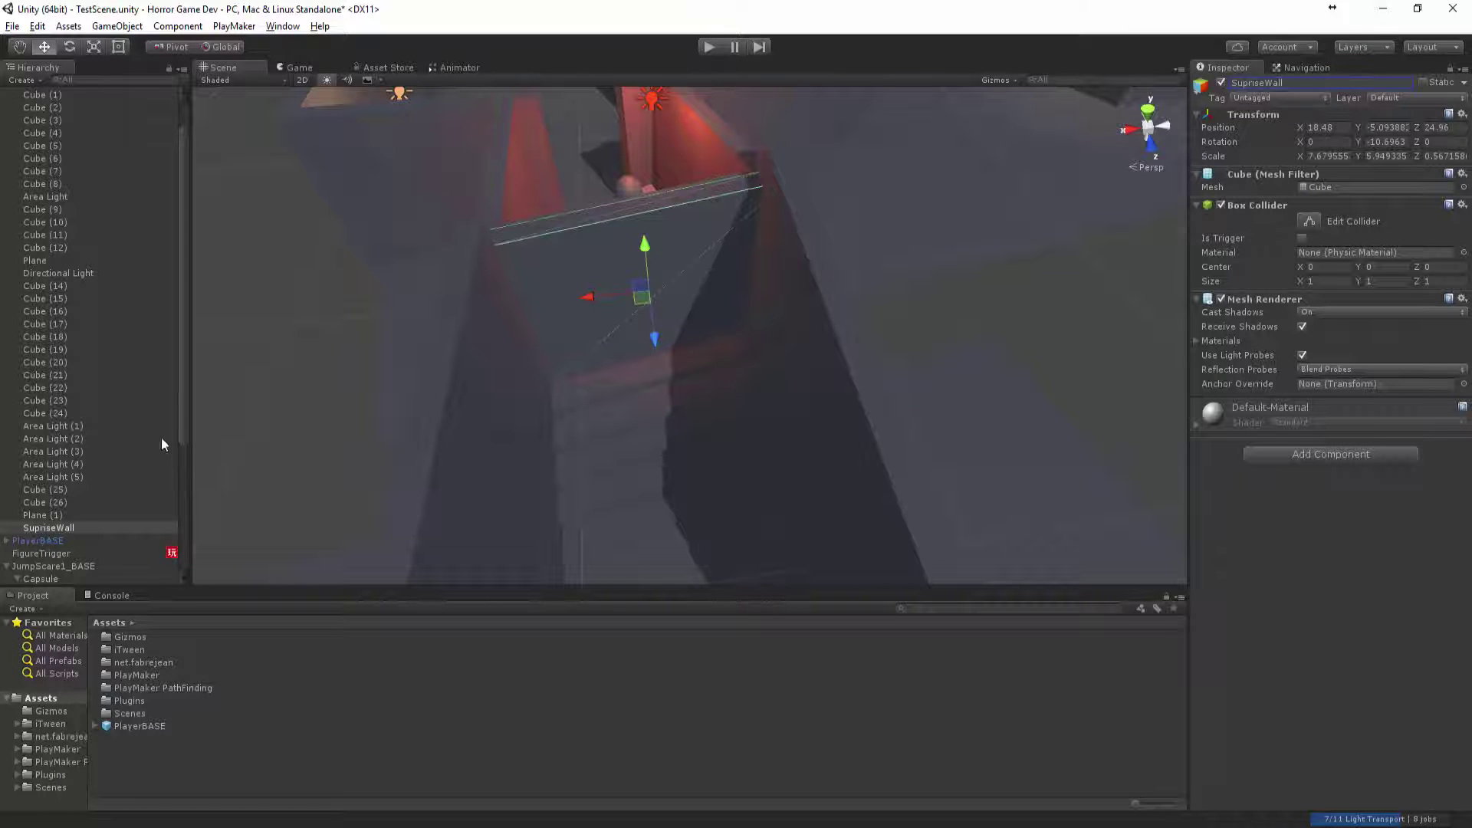
Open FigureTrigger2's JumpScare FSM, lock it while SupriseWall is selected, and show State 3's actions.
scroll(58, 325, "up", 2)
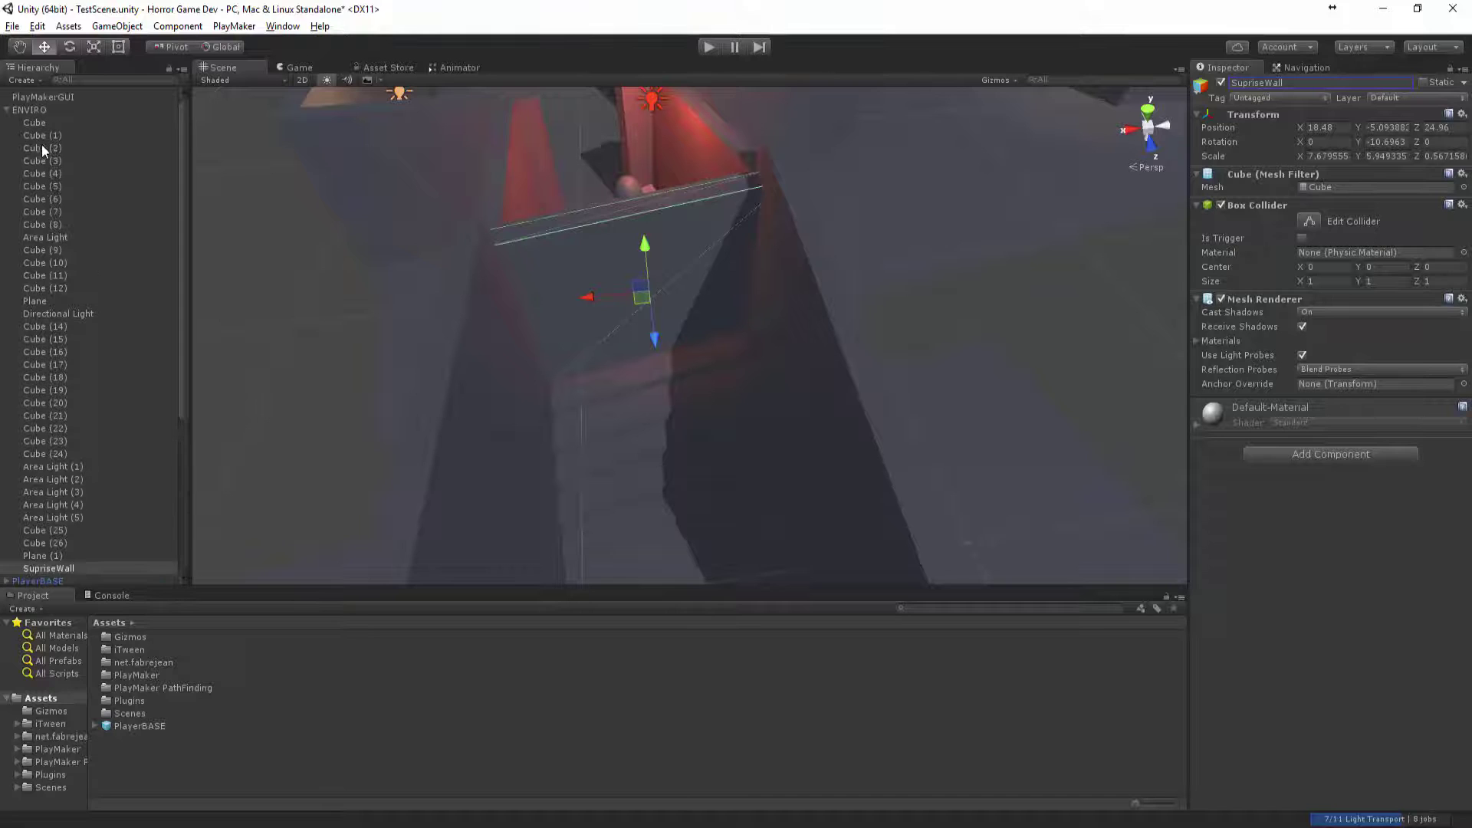
scroll(91, 451, "down", 5)
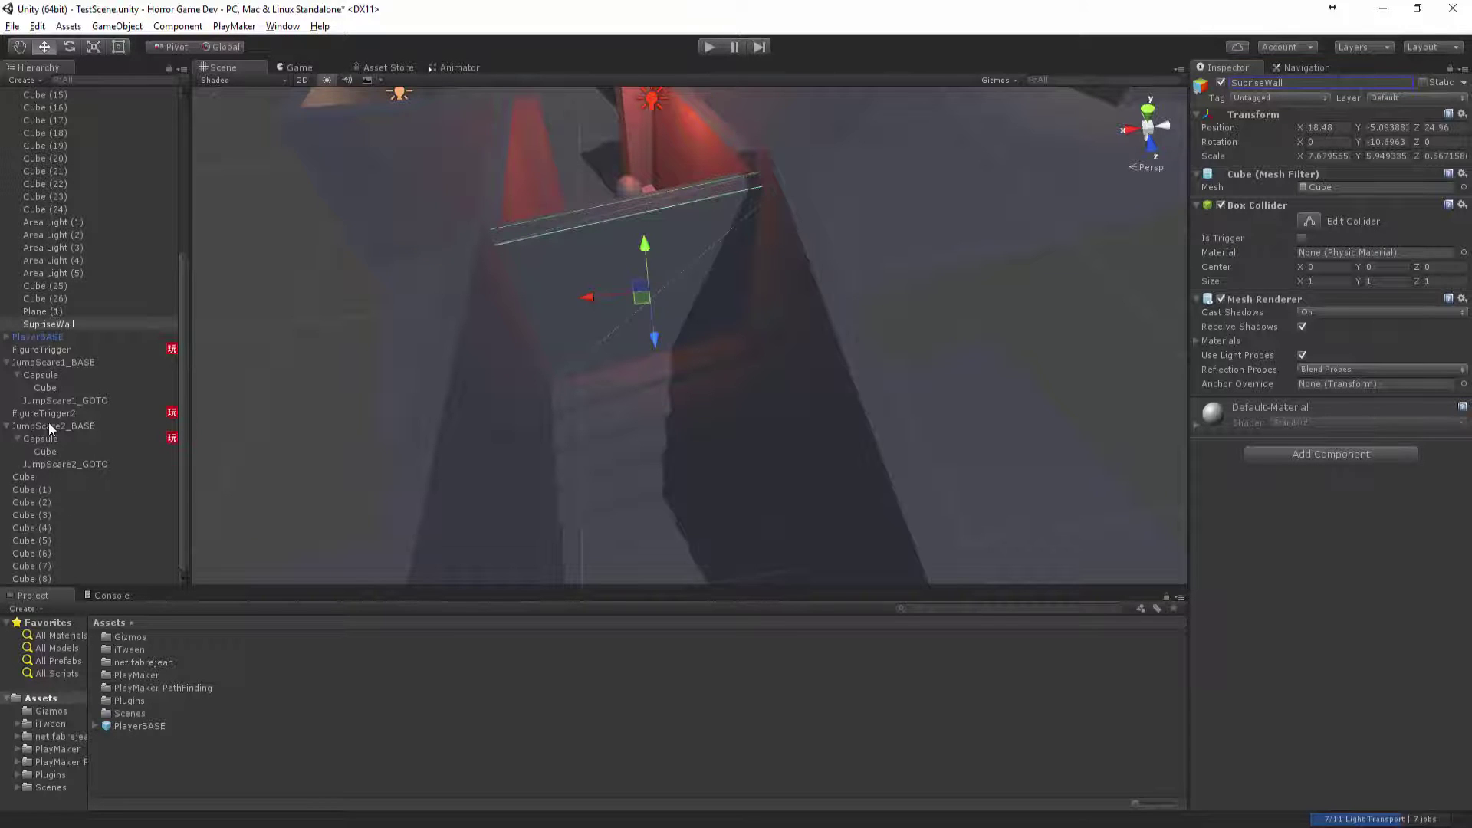
left_click(1447, 416)
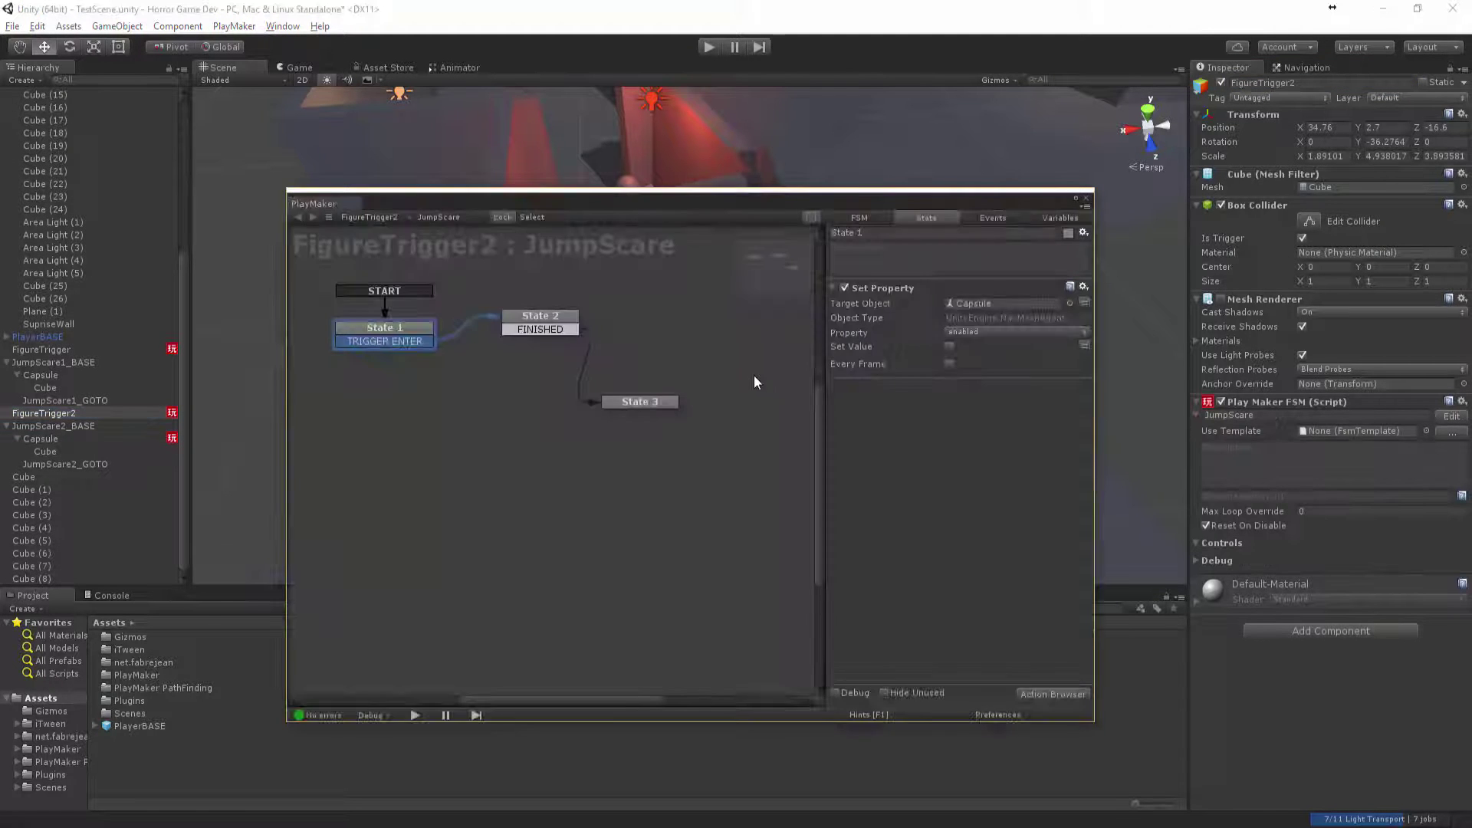
left_click_drag(577, 216, 833, 346)
left_click(615, 180)
left_click(814, 459)
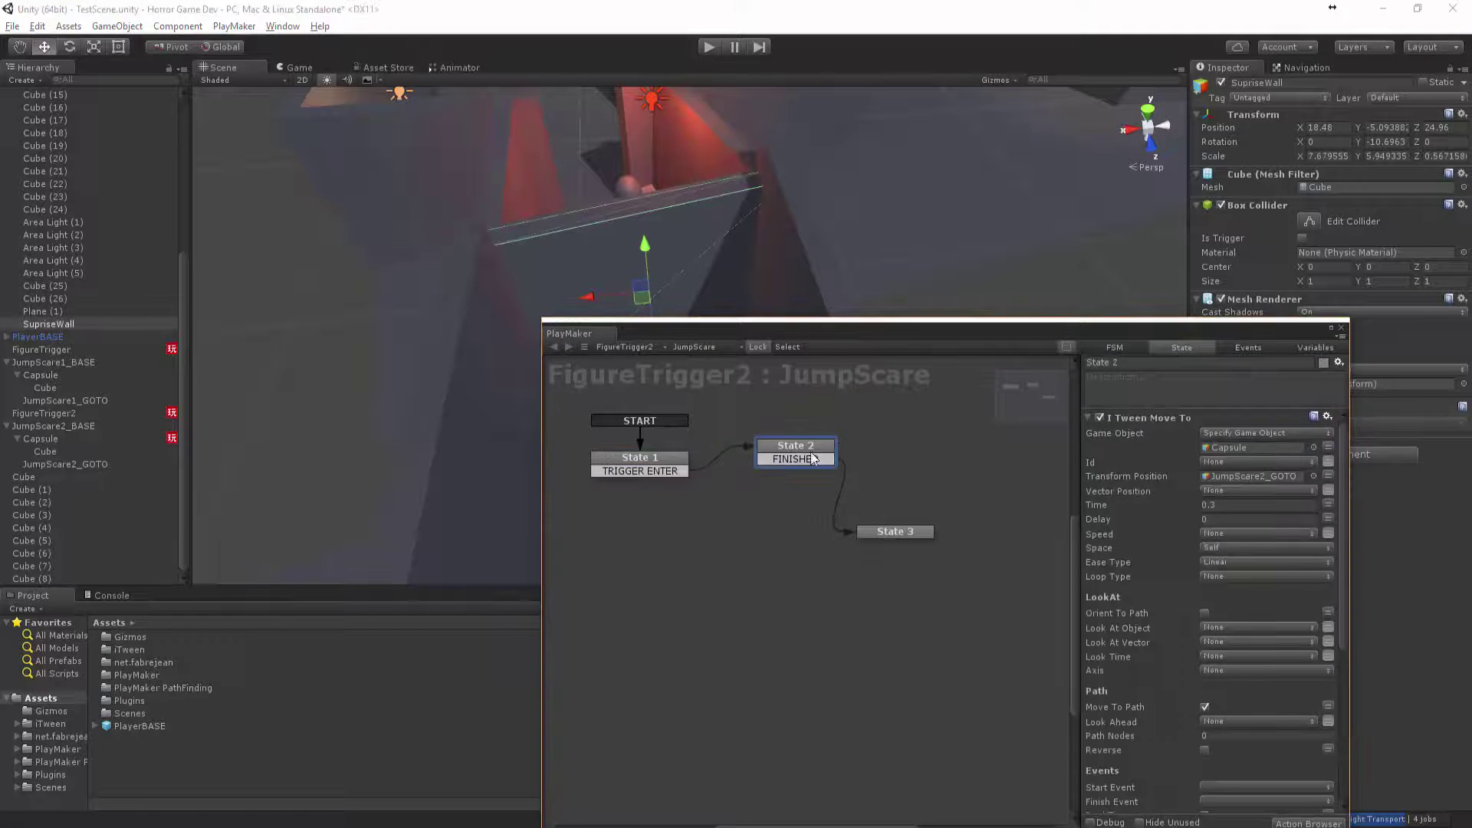
left_click(898, 526)
left_click(895, 533)
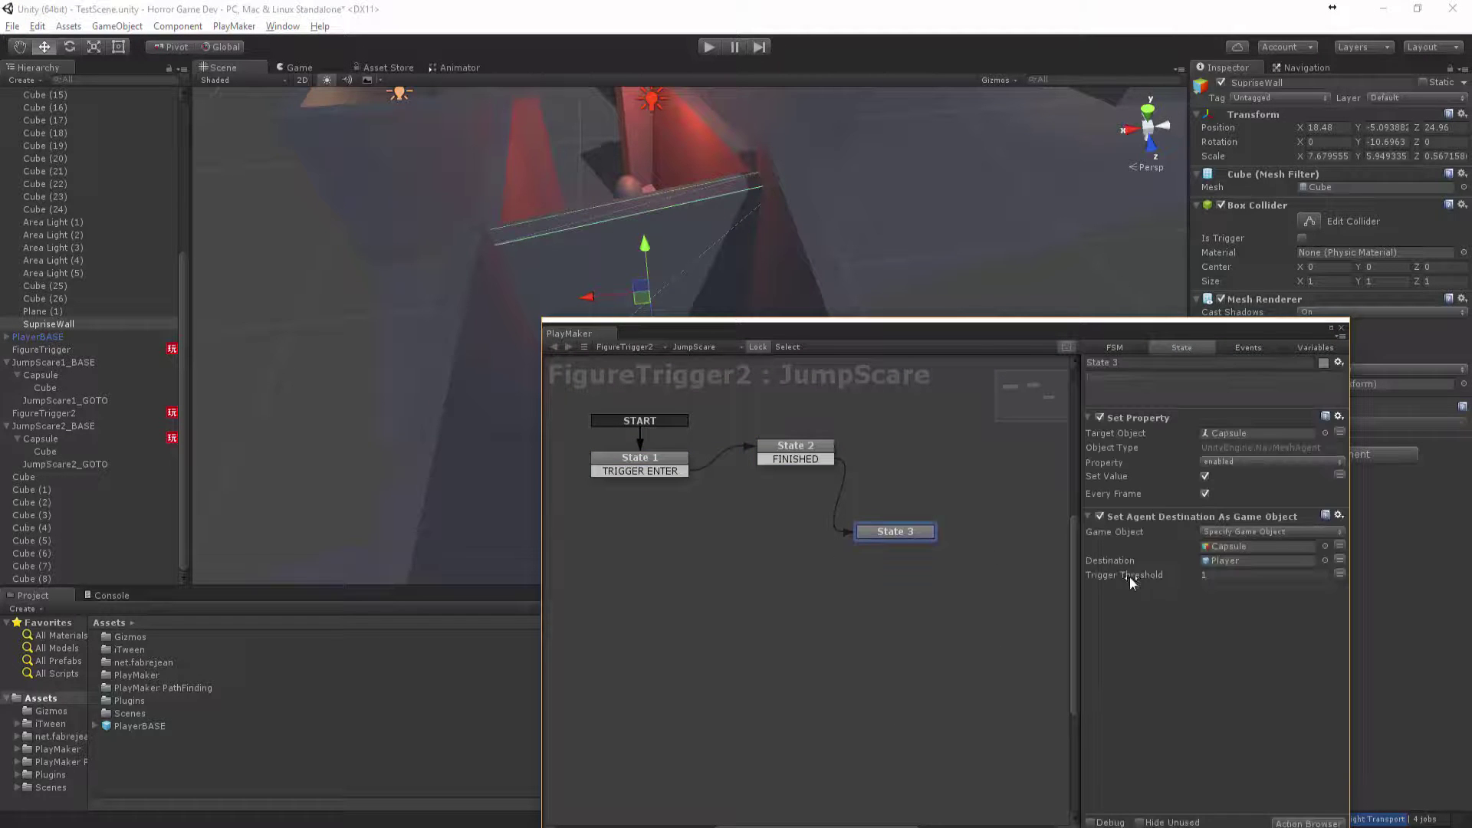
Add a Destroy Object action to State 3 with SupriseWall as its Game Object, and close the FSM editor.
right_click(1121, 631)
left_click(1200, 623)
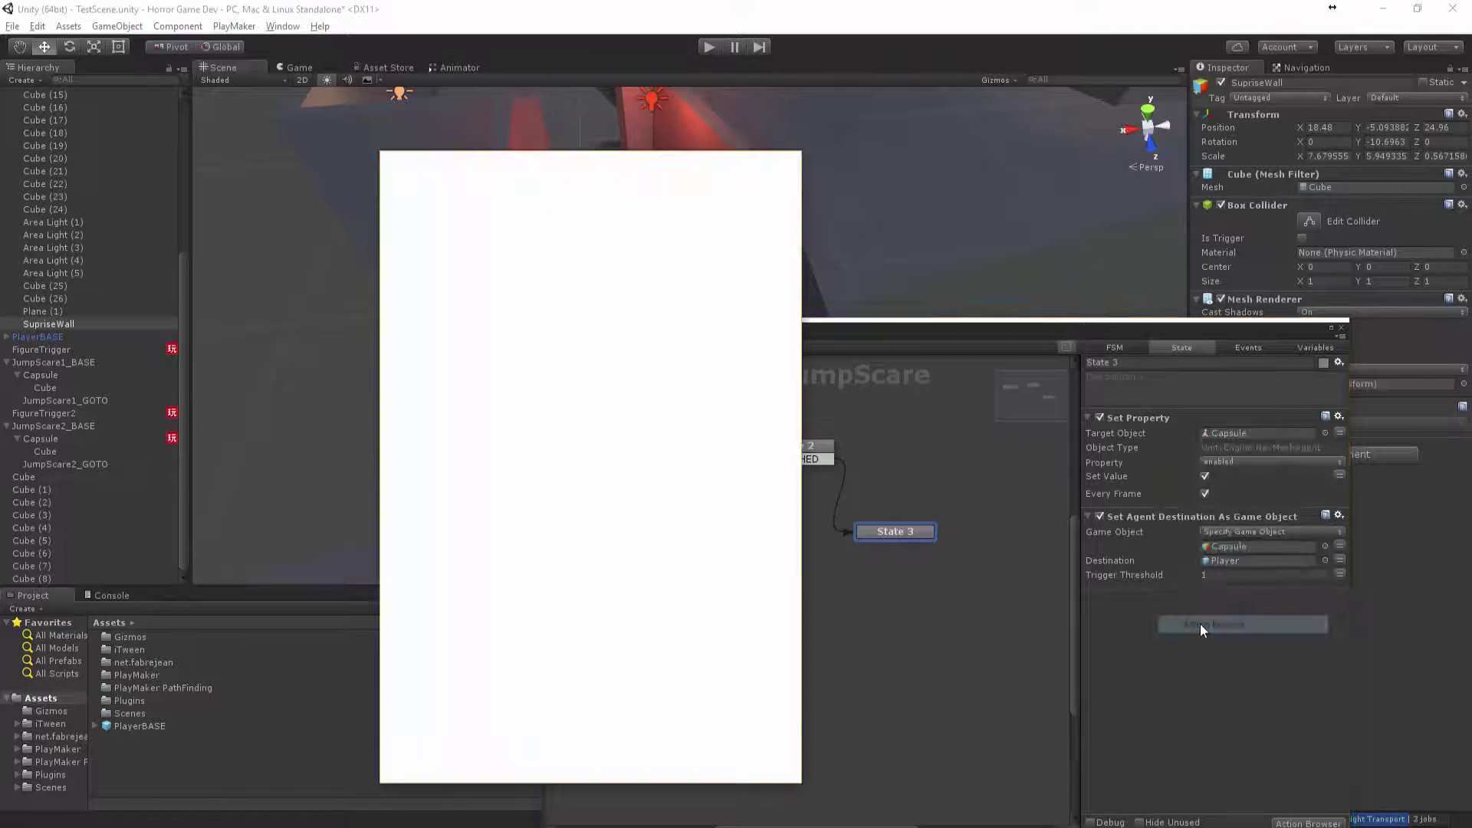
type("destr")
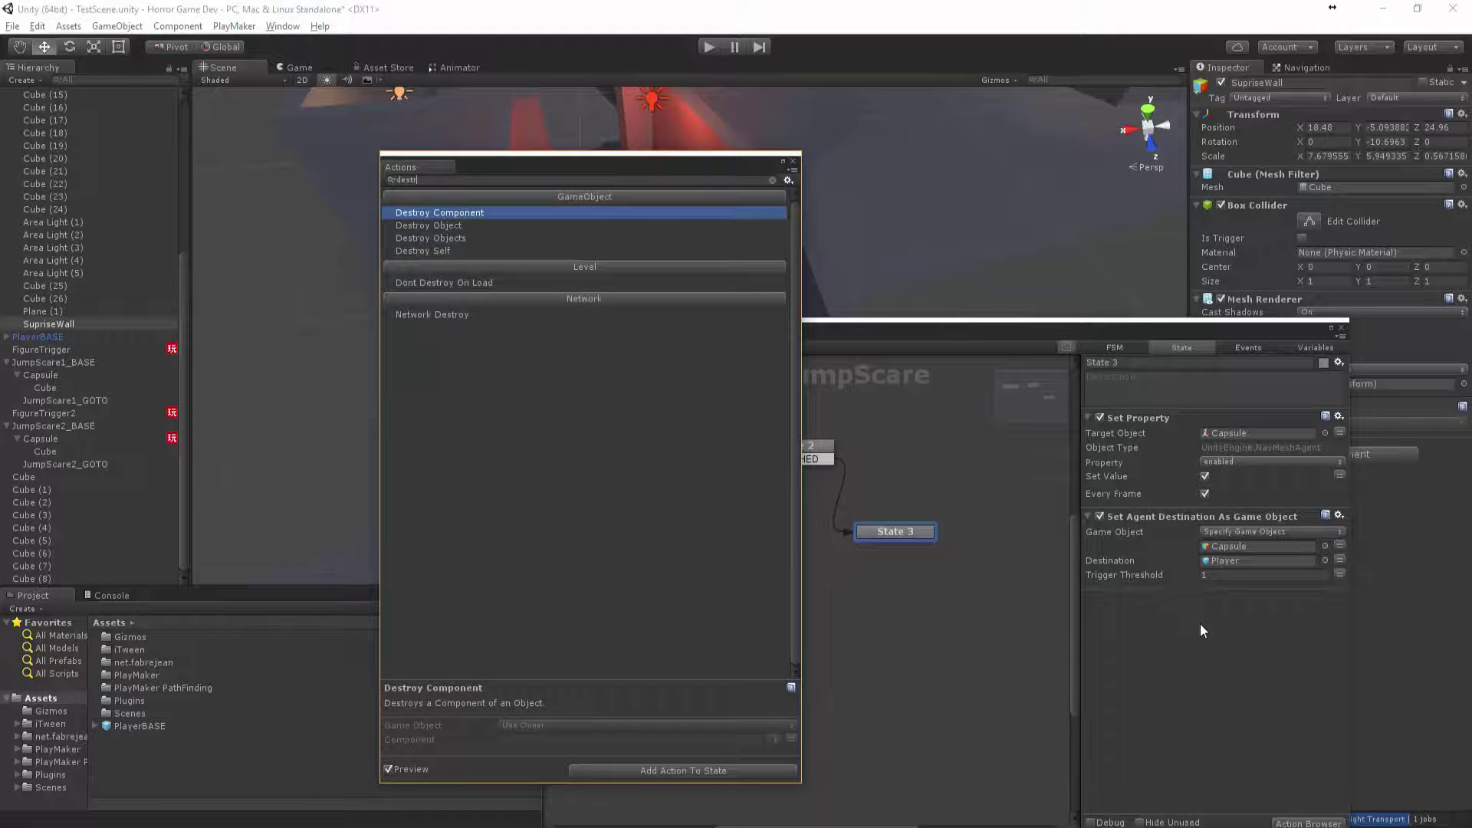
key("Down")
key("Return")
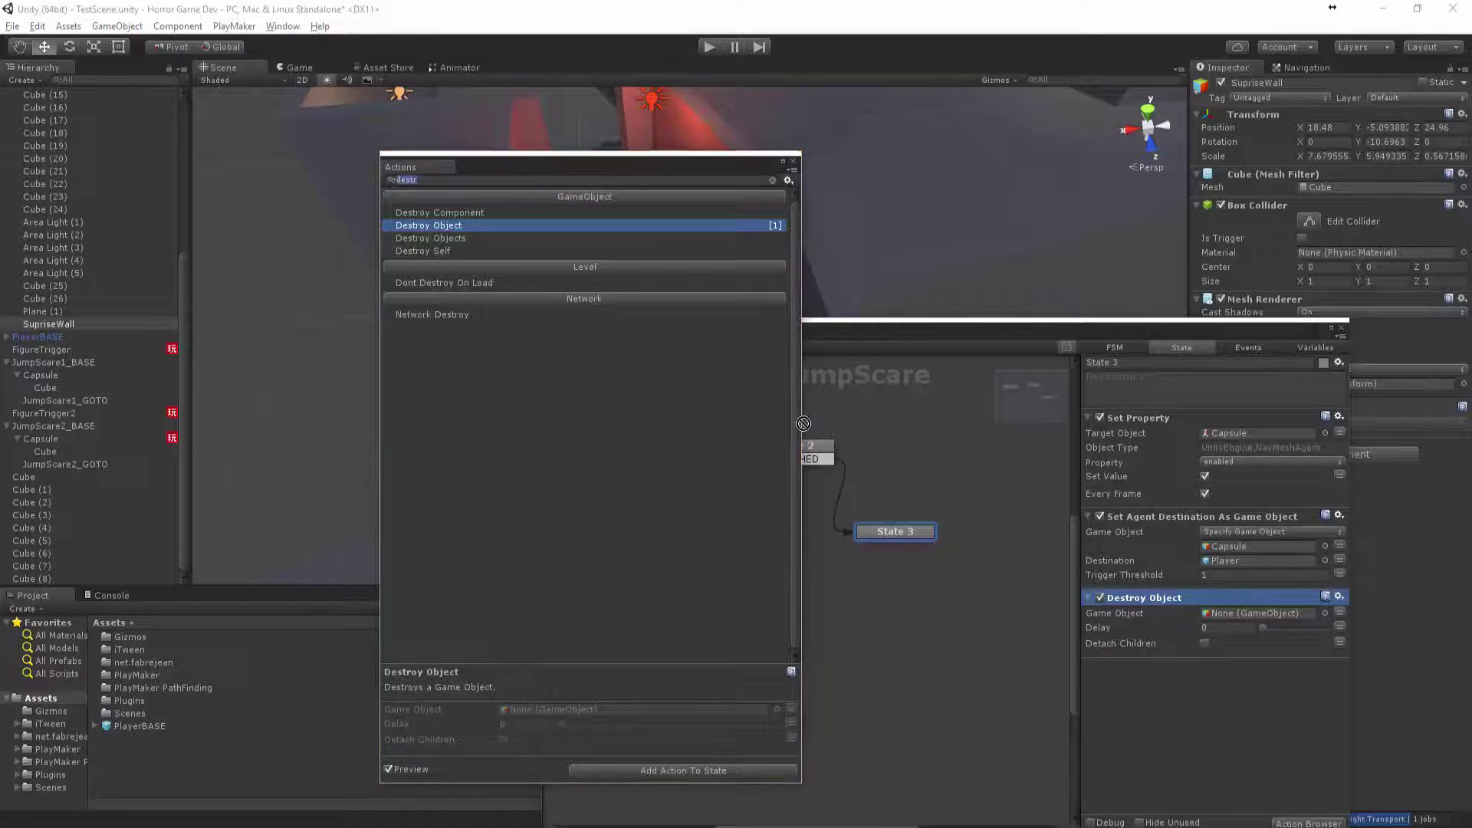
left_click_drag(802, 423, 1257, 615)
left_click(794, 164)
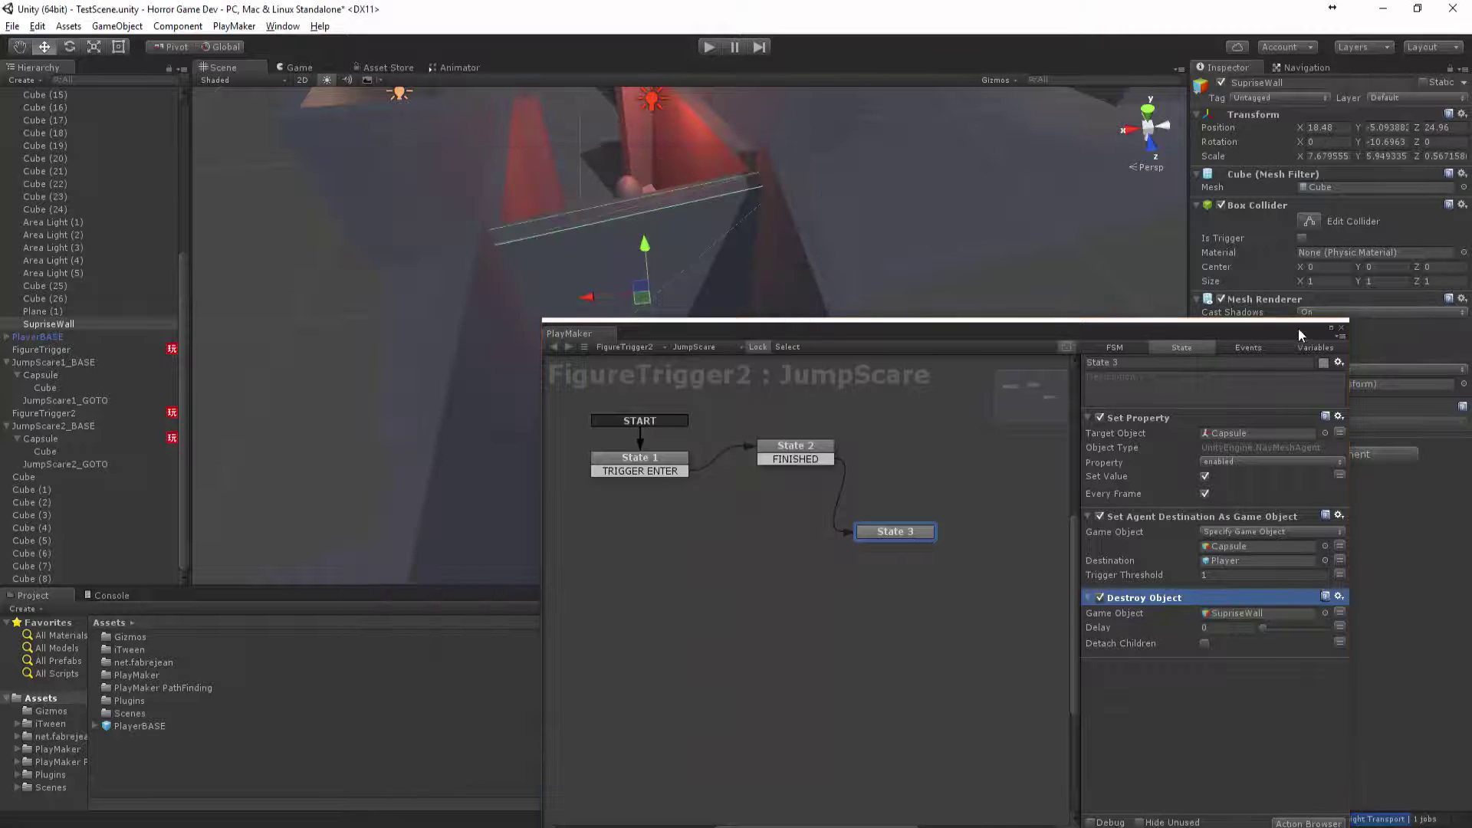
left_click(1341, 328)
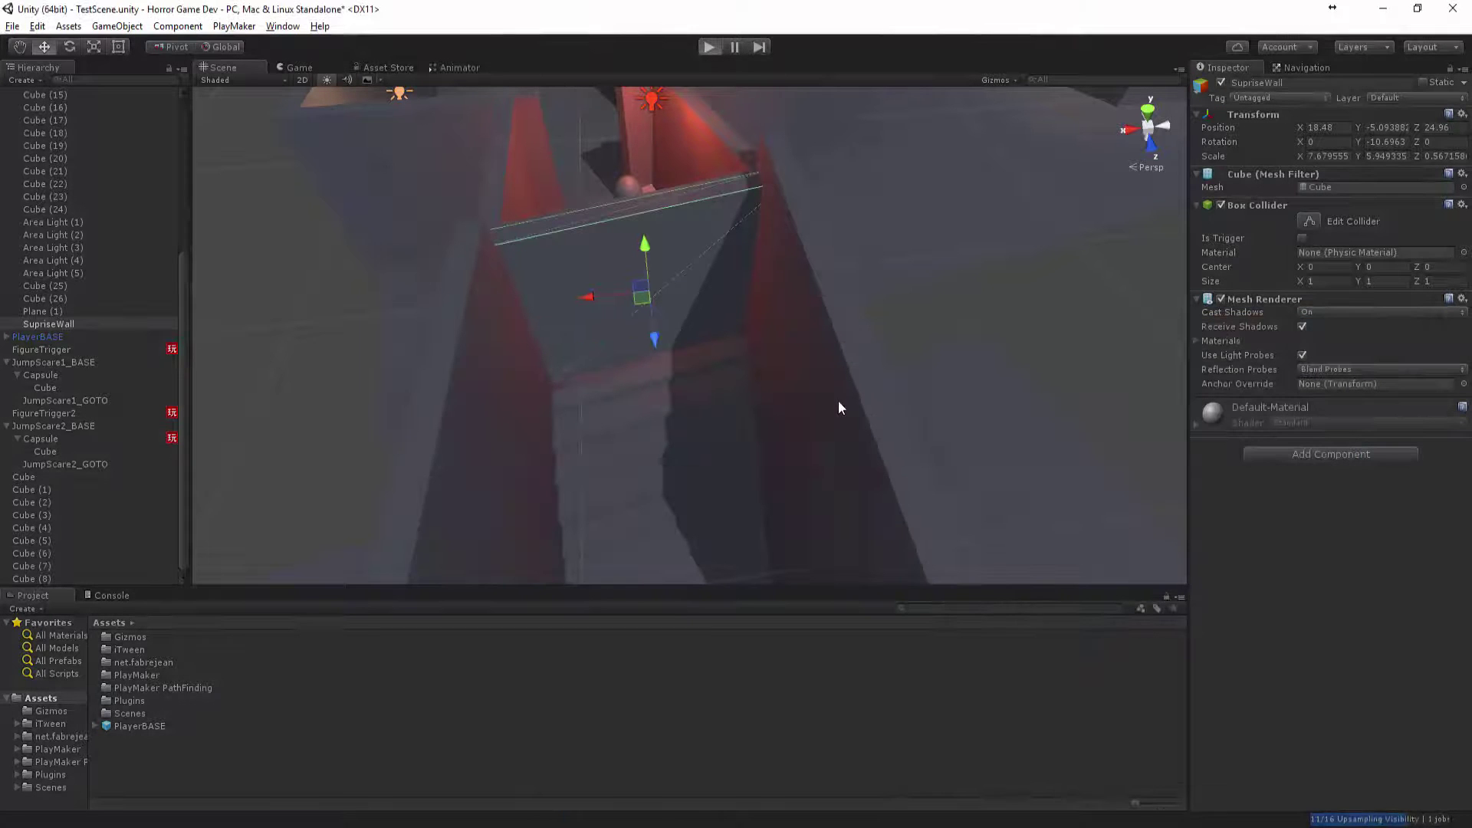
Play the level and walk through the rooms and corridors to trigger both jump scares and test the SupriseWall removal.
key("ctrl+p")
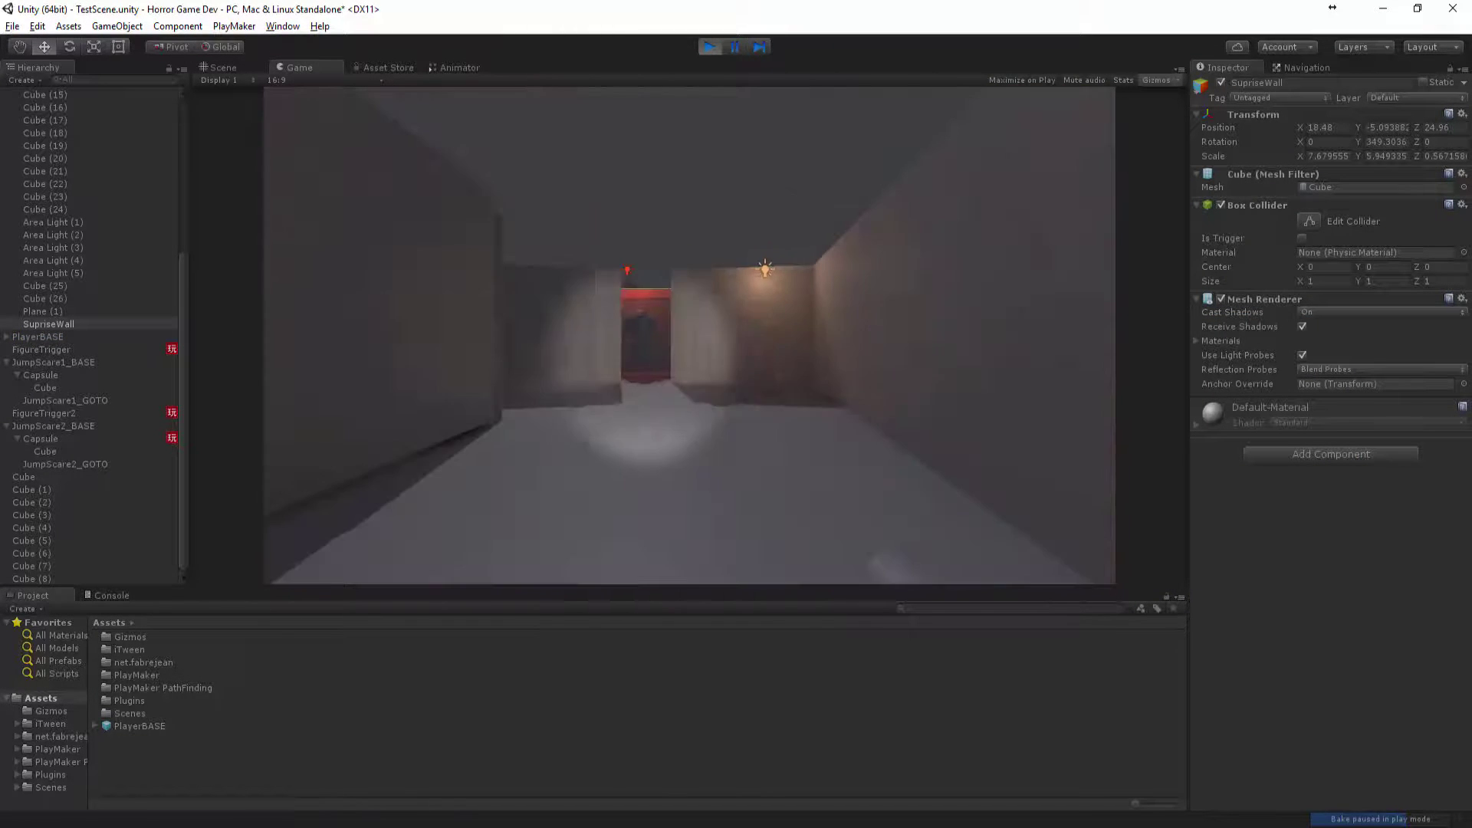
key("w")
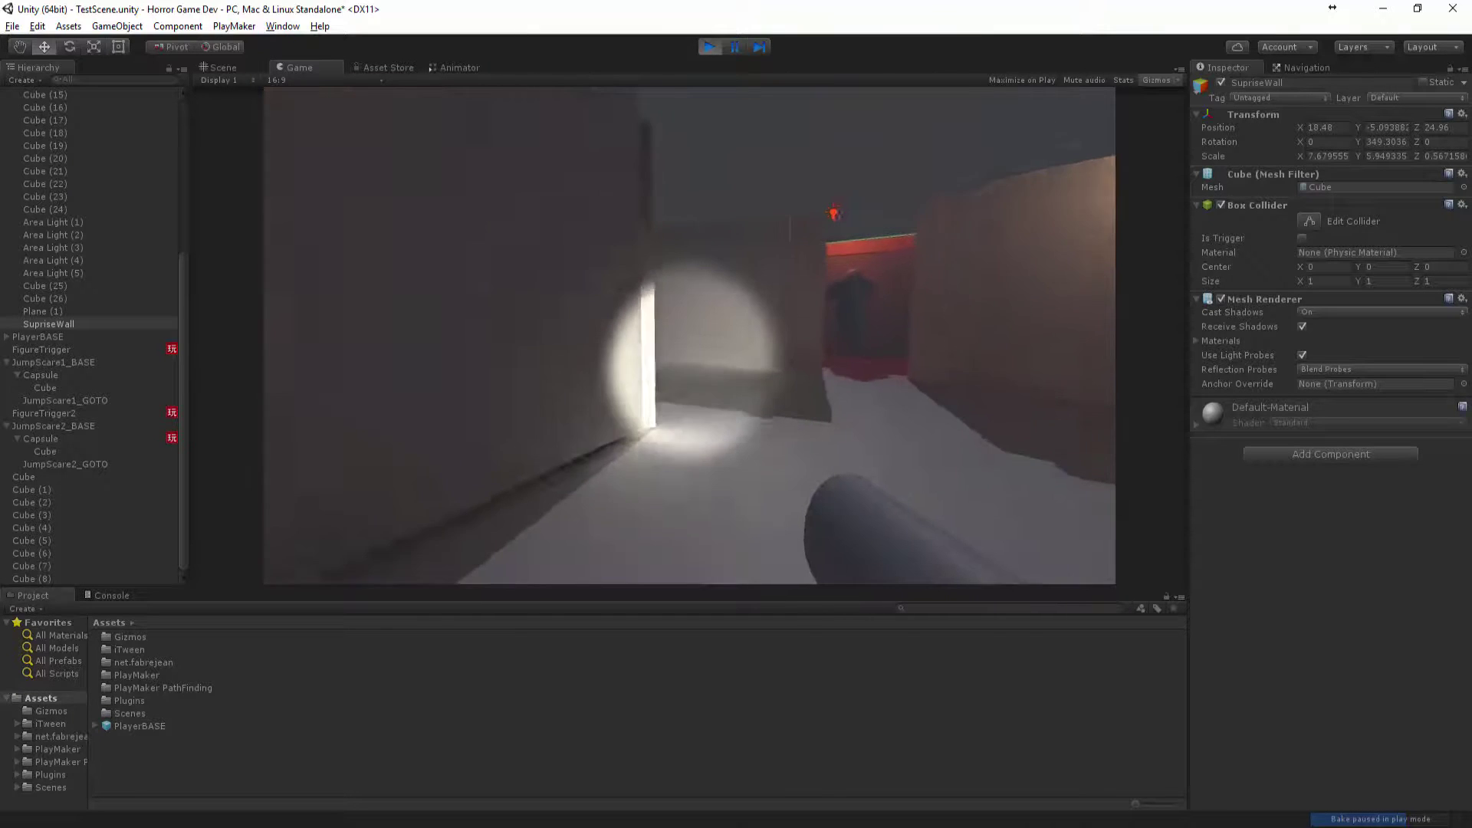
key("w")
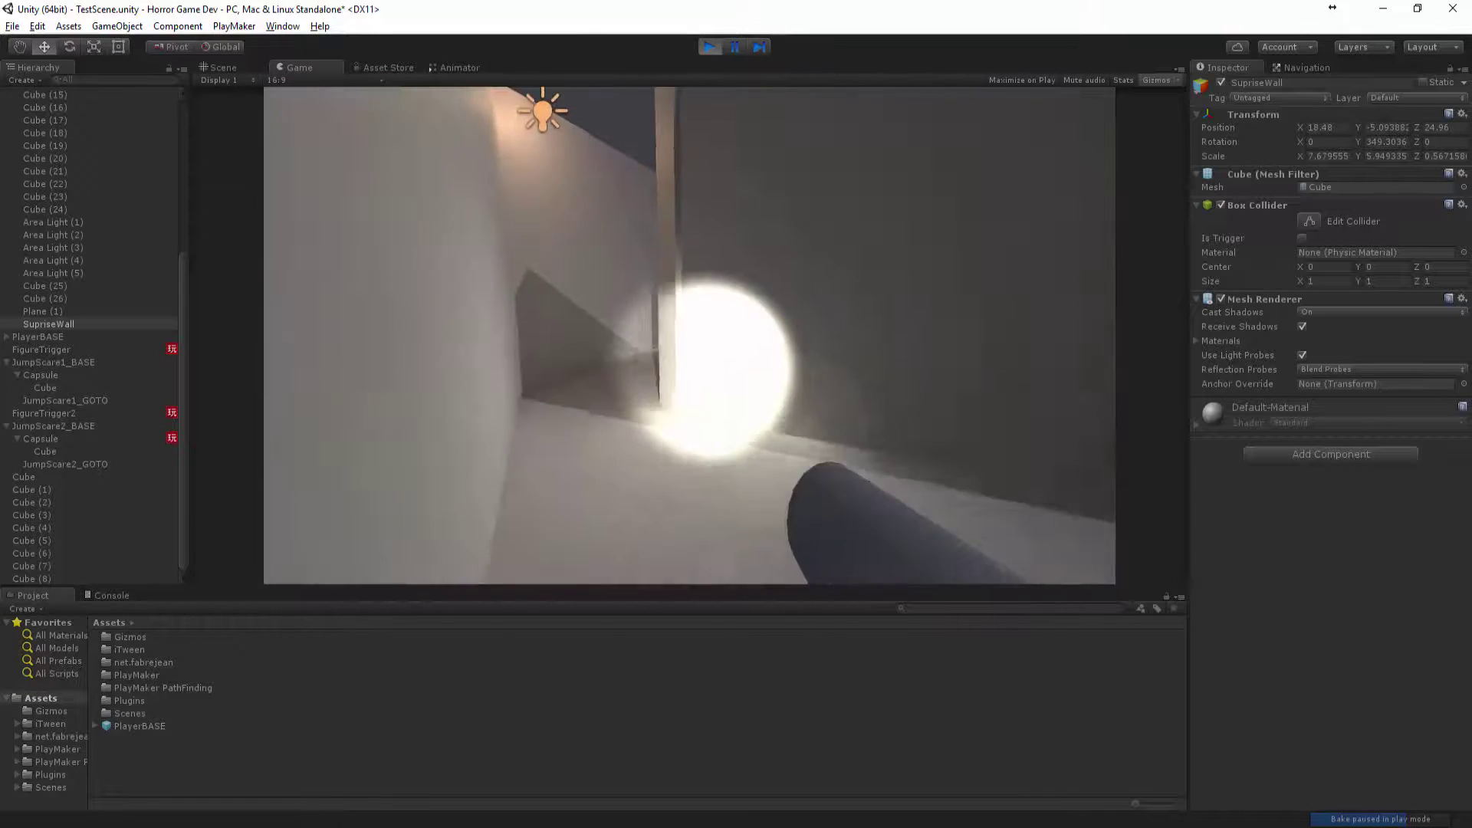
key("w")
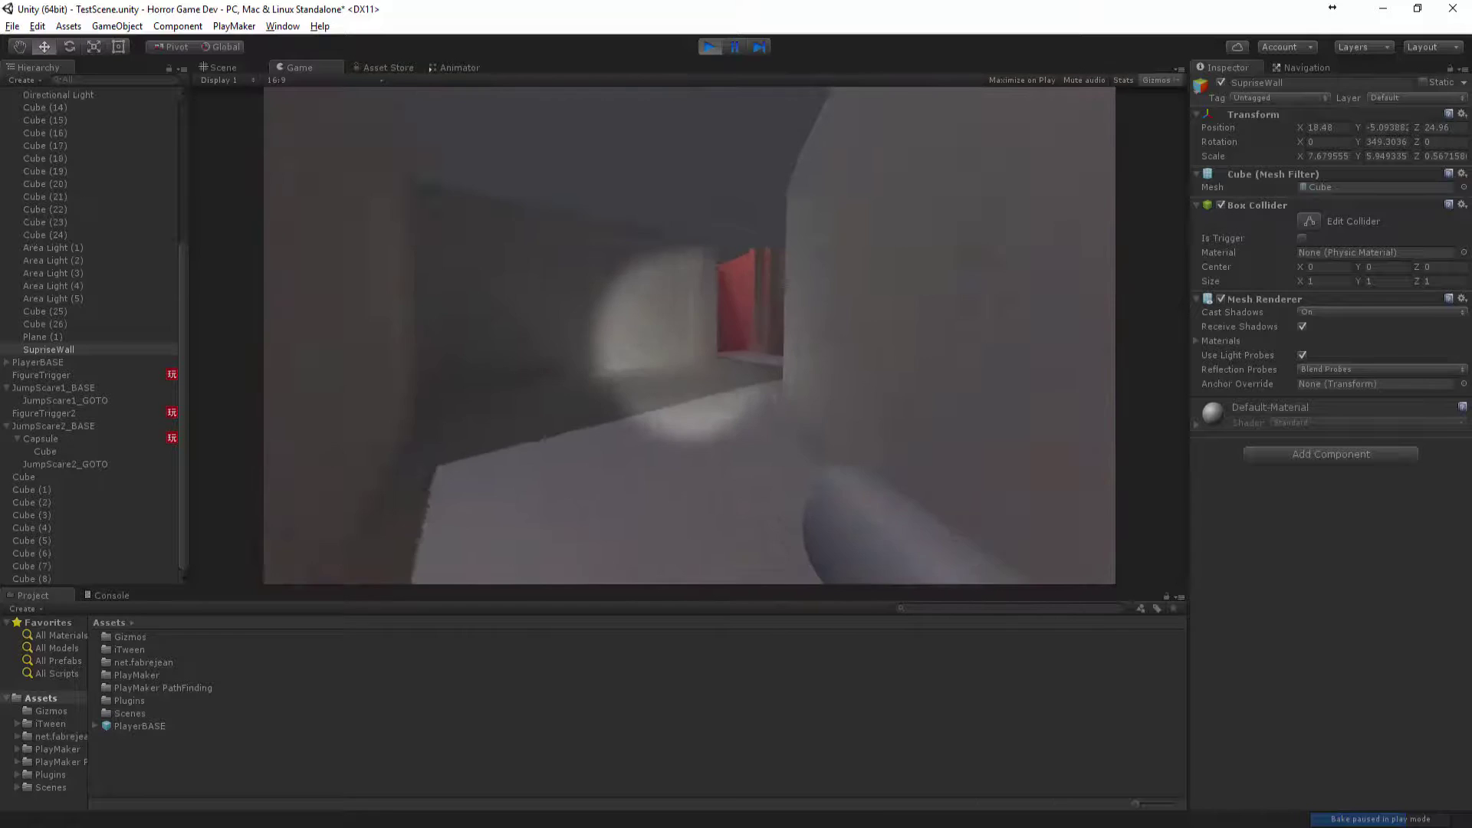
key("w")
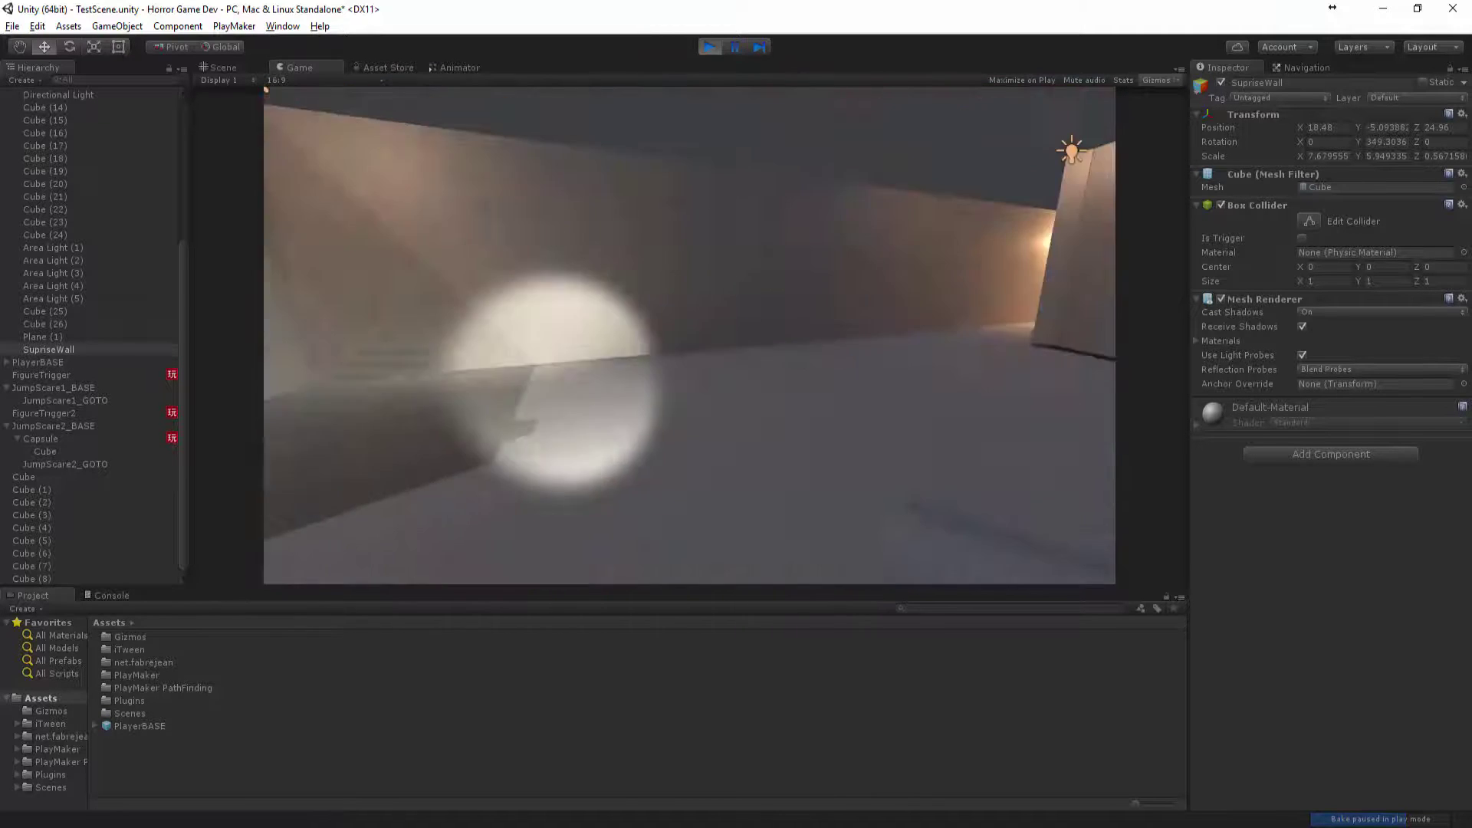
key("w")
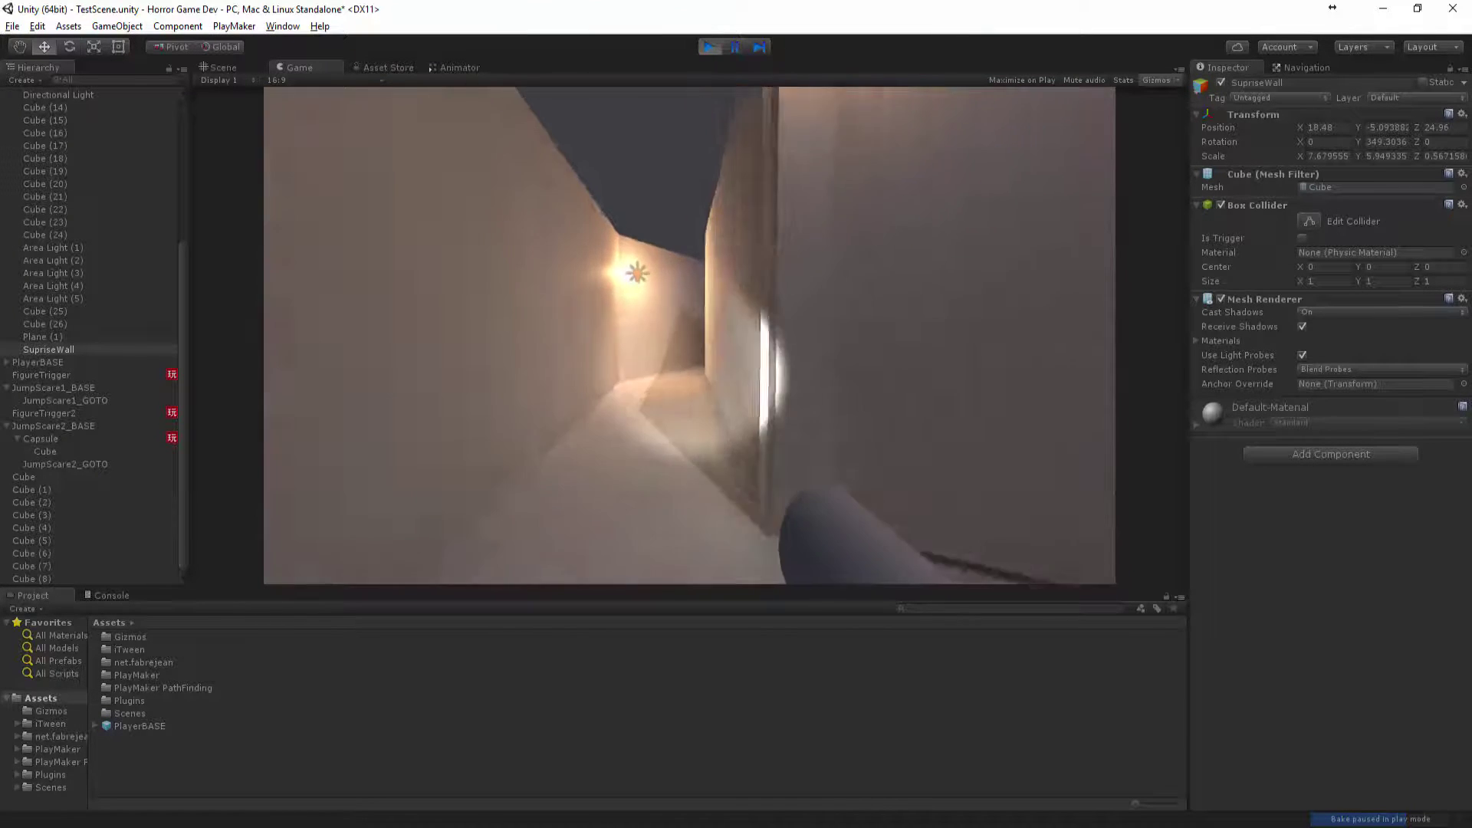
key("w")
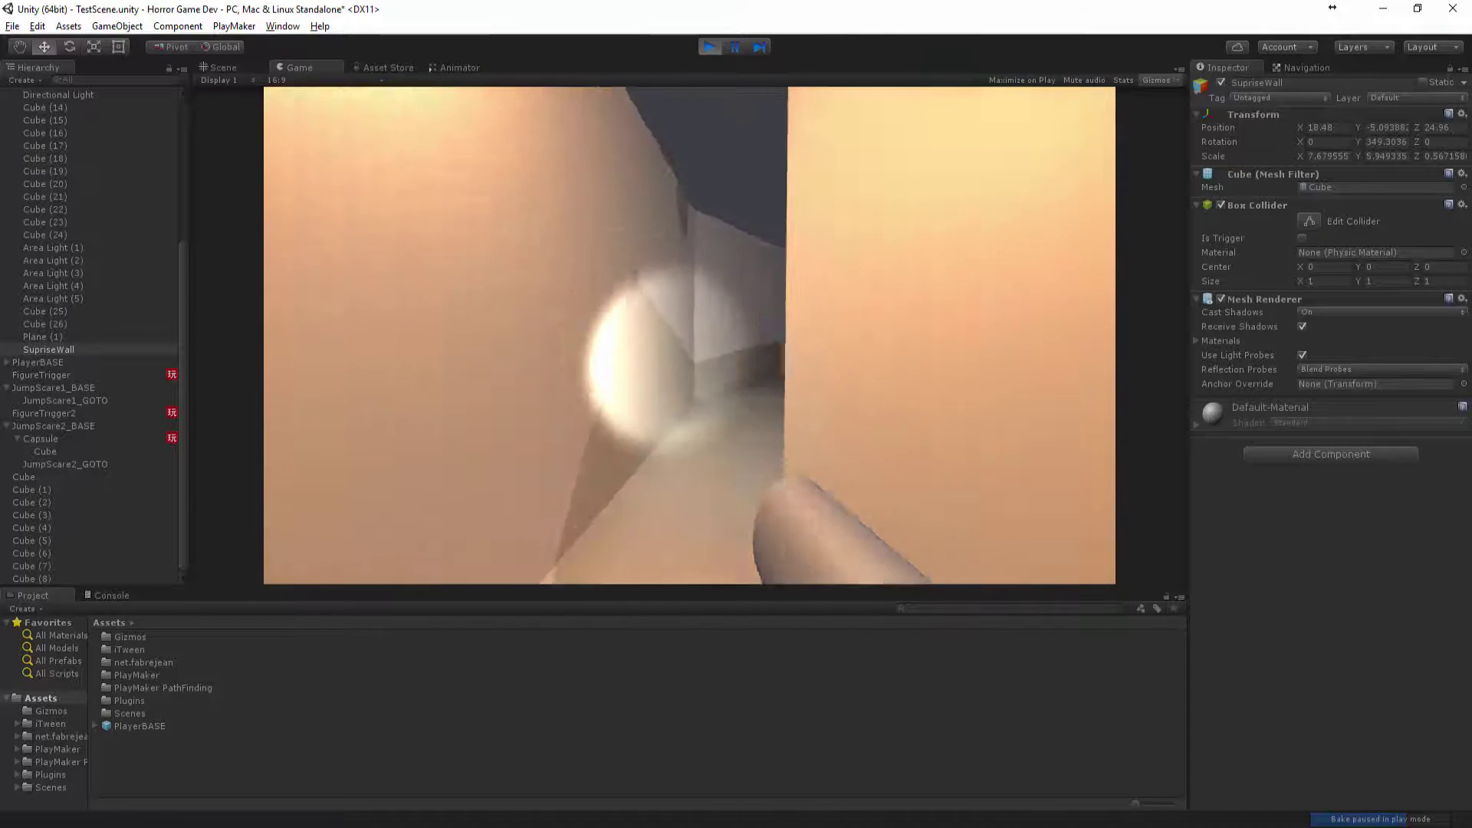
key("w")
key("s")
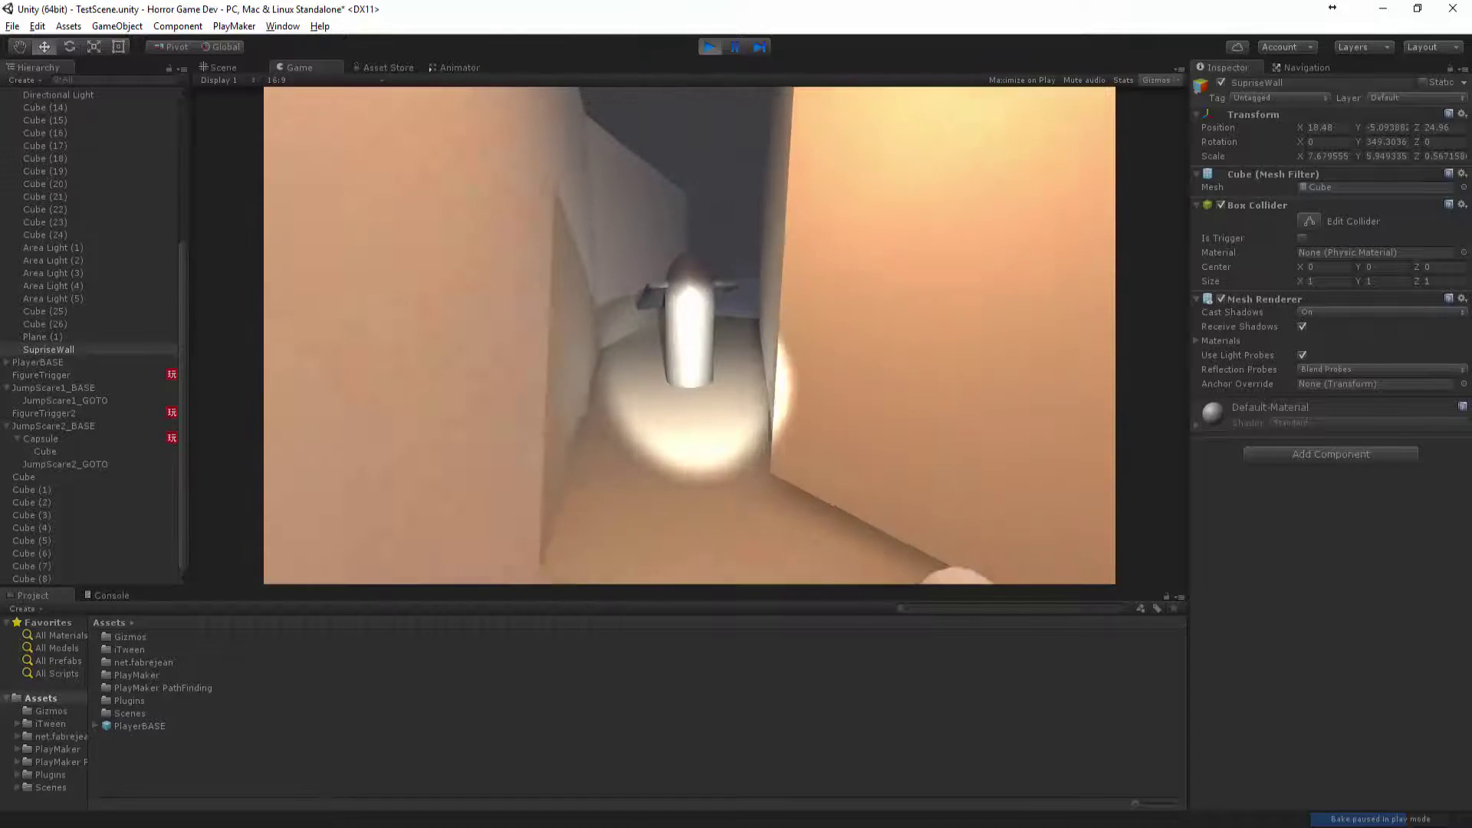
key("s")
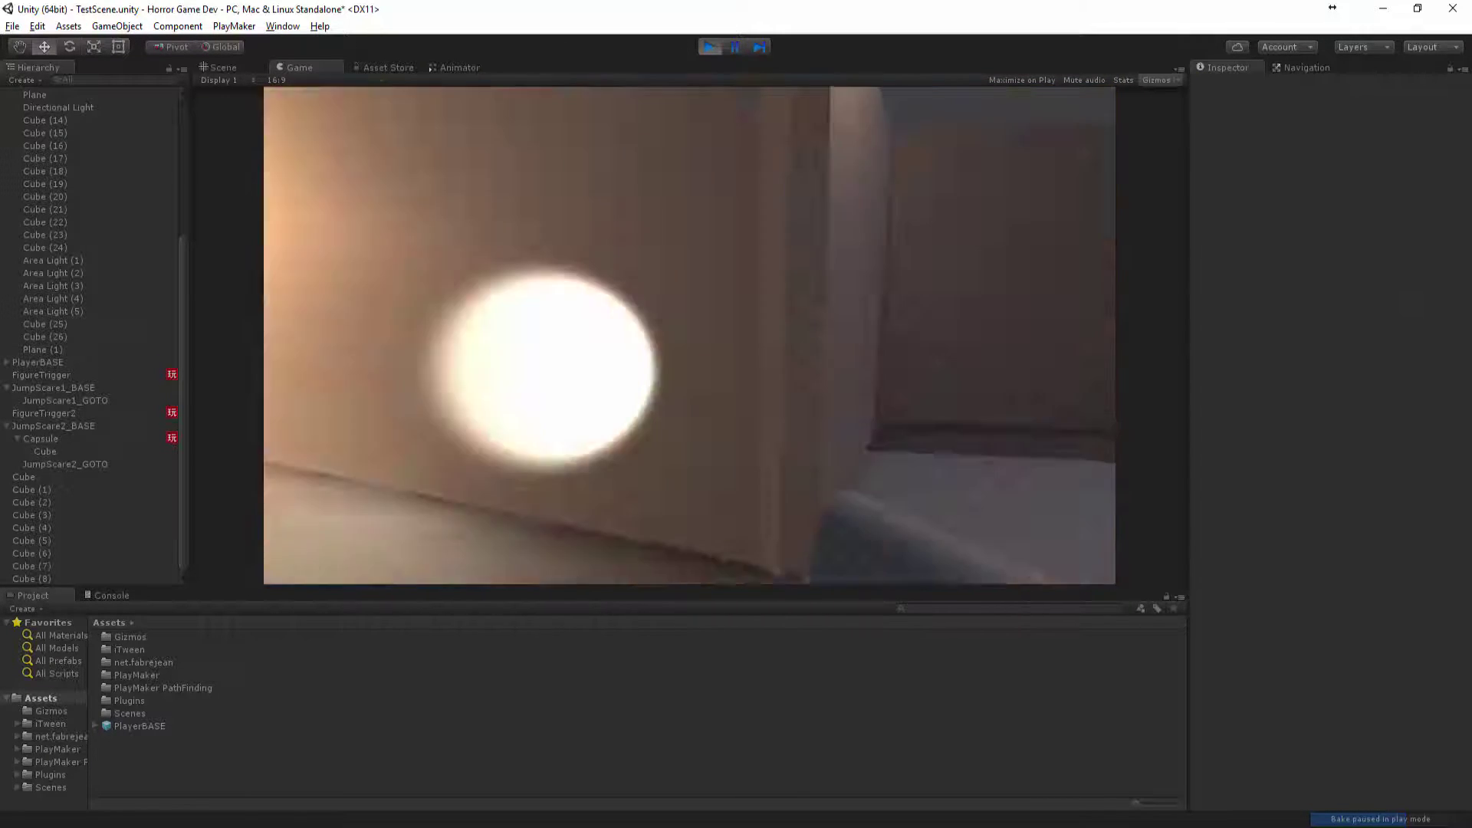
Walk back through the red room and down the staircase to the lower floor, and end the play test.
key("w")
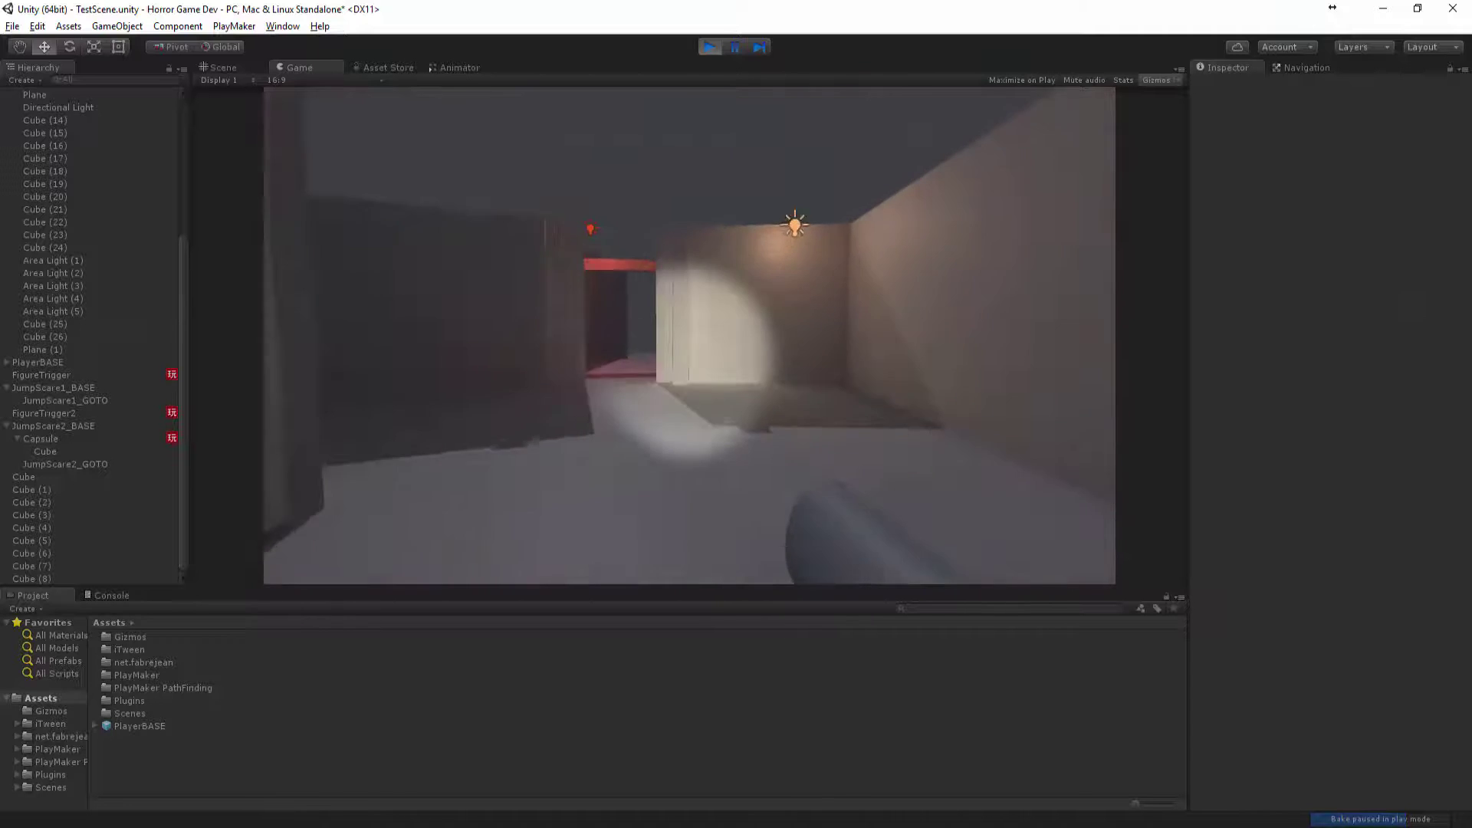
key("w")
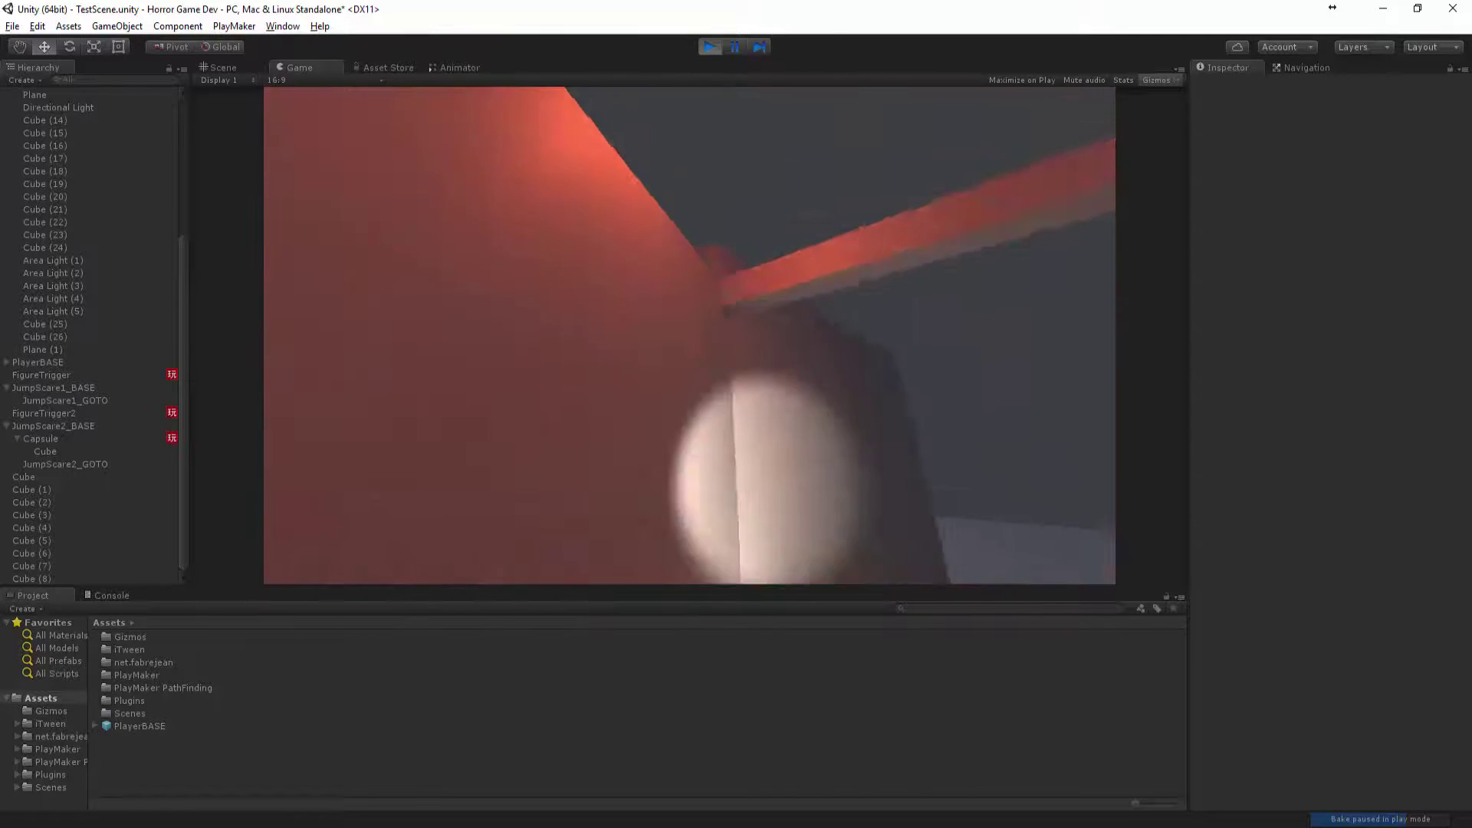
key("w")
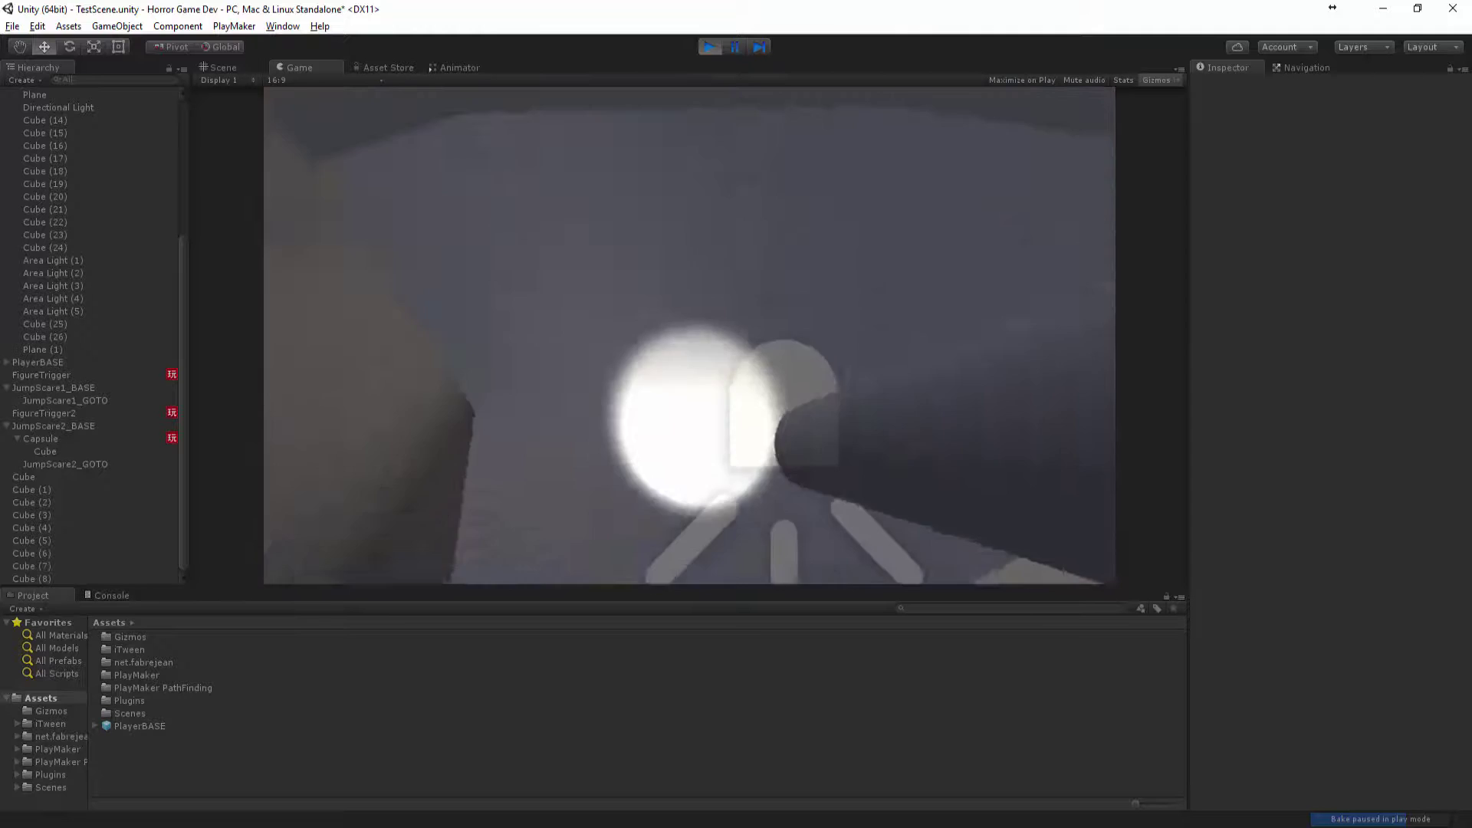
key("w")
key("Escape")
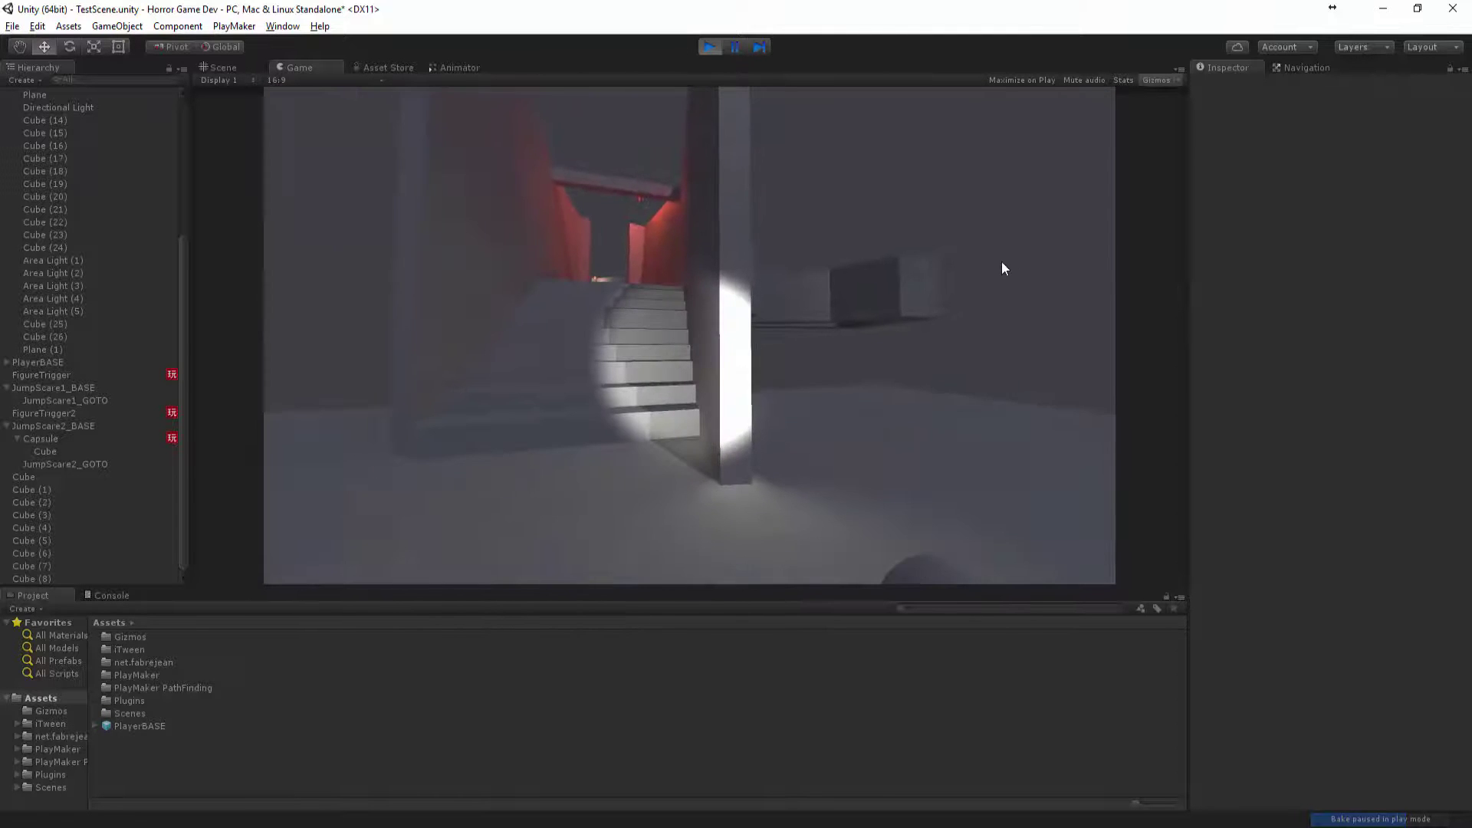
key("s")
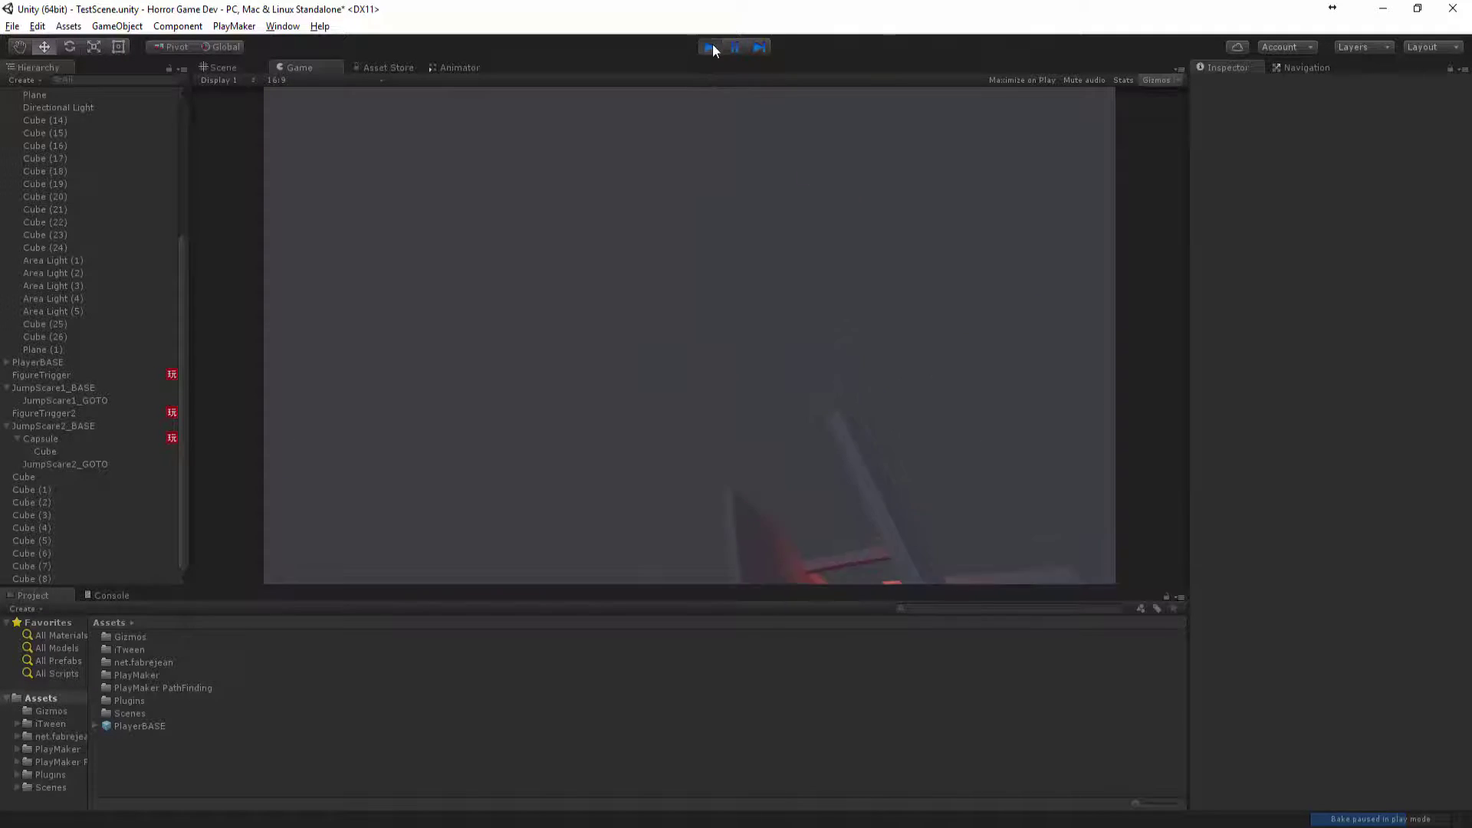
left_click(711, 47)
Bake the NavMesh for the extended level and inspect its coverage around the staircase and lower floor.
left_click(1303, 67)
middle_click_drag(952, 270, 793, 354)
left_click(1429, 797)
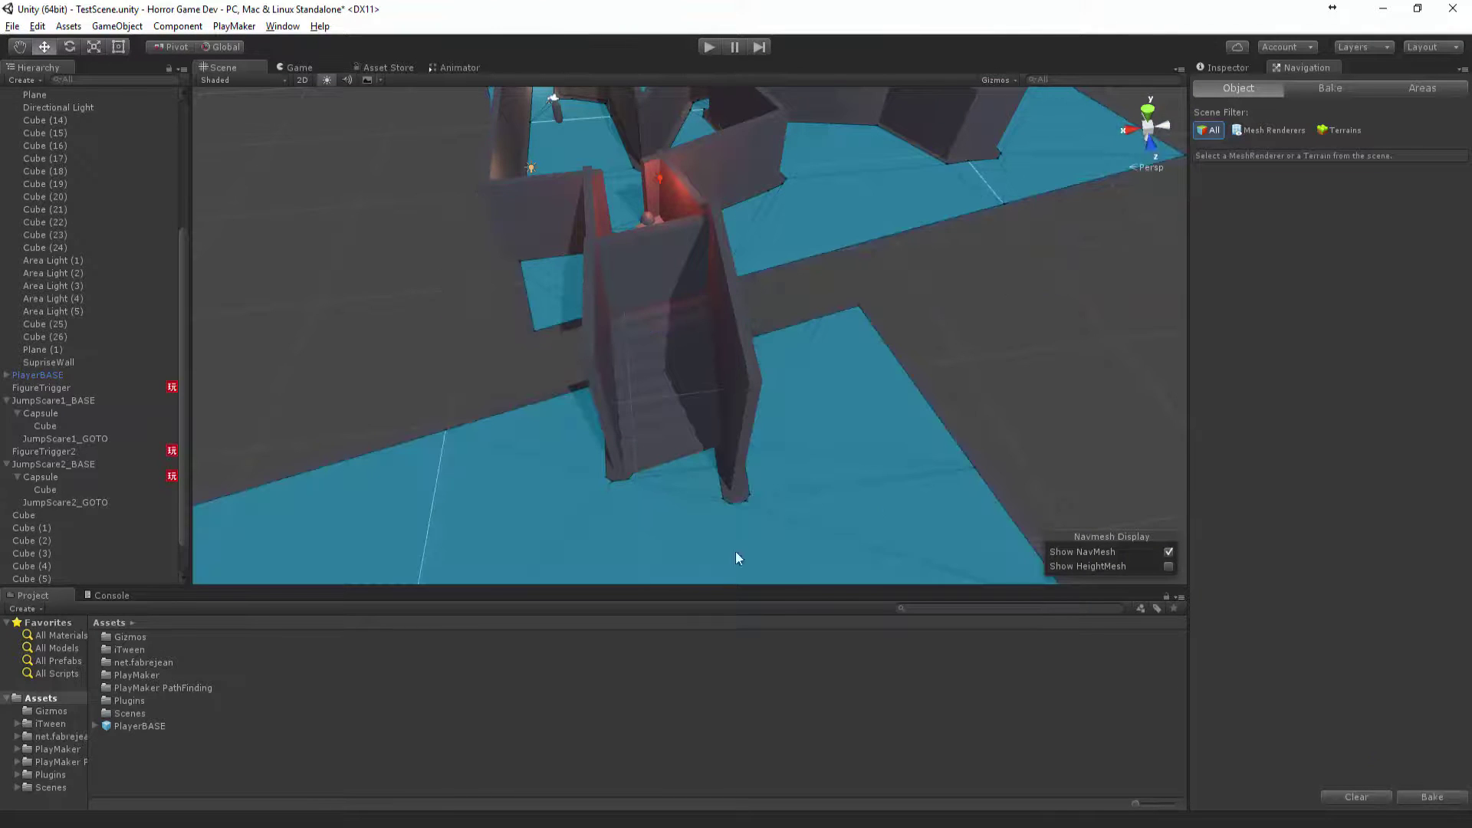
scroll(825, 402, "up", 2)
scroll(793, 342, "up", 3)
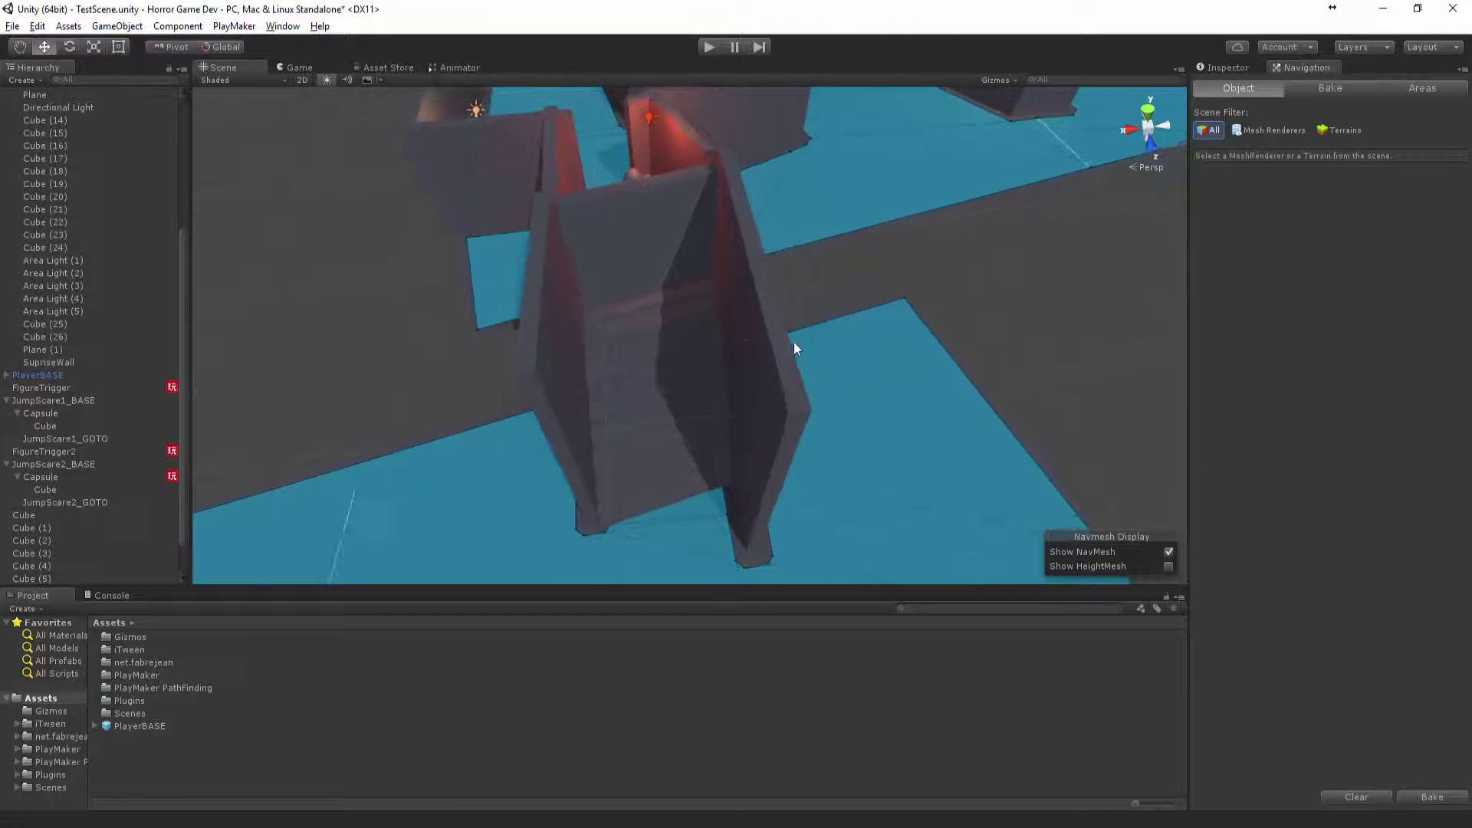
scroll(645, 320, "down", 3)
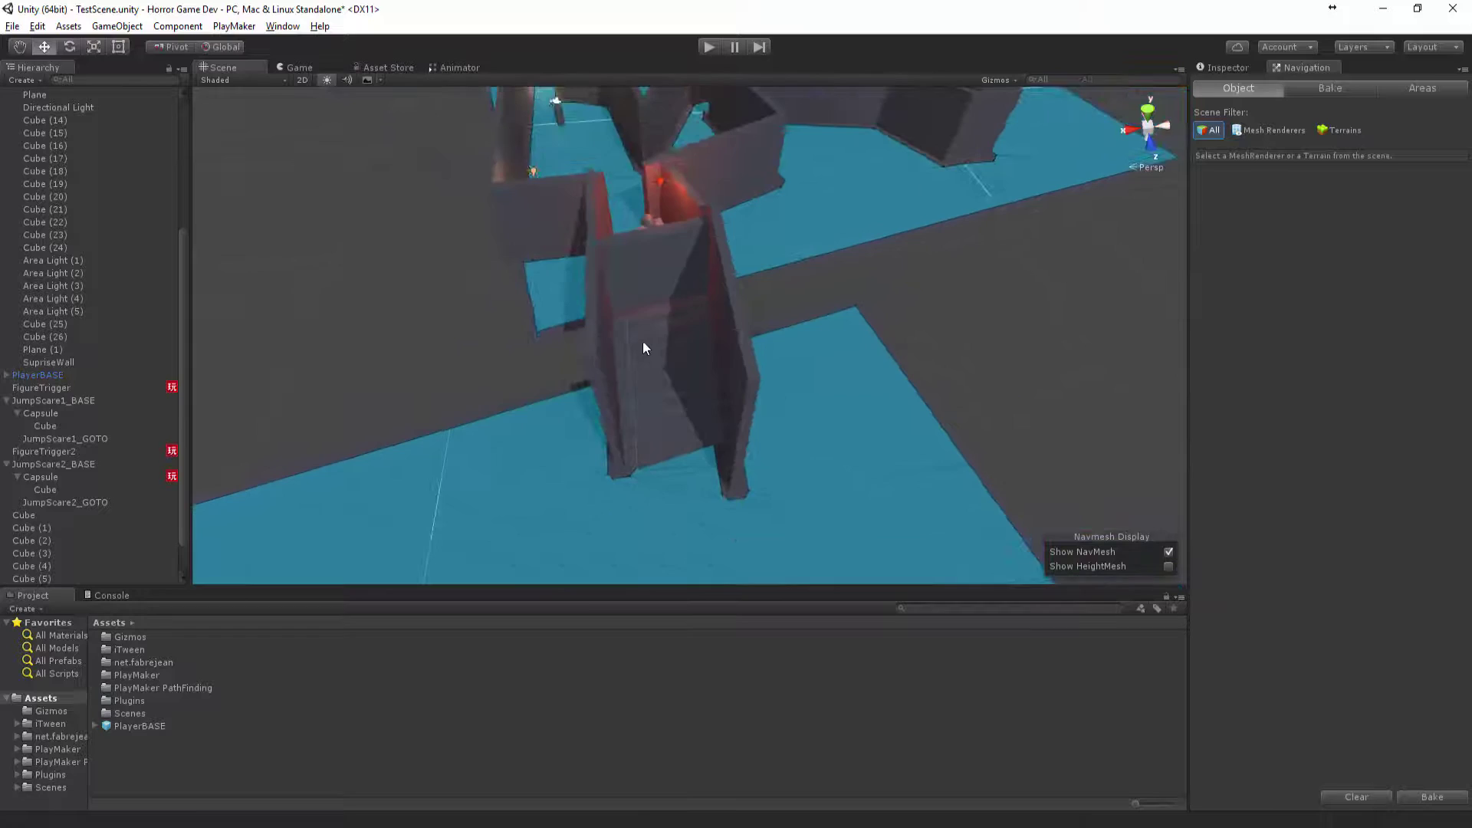
Select all the stair cubes between the two side walls and mark them static.
left_click_drag(643, 343, 672, 356, "alt")
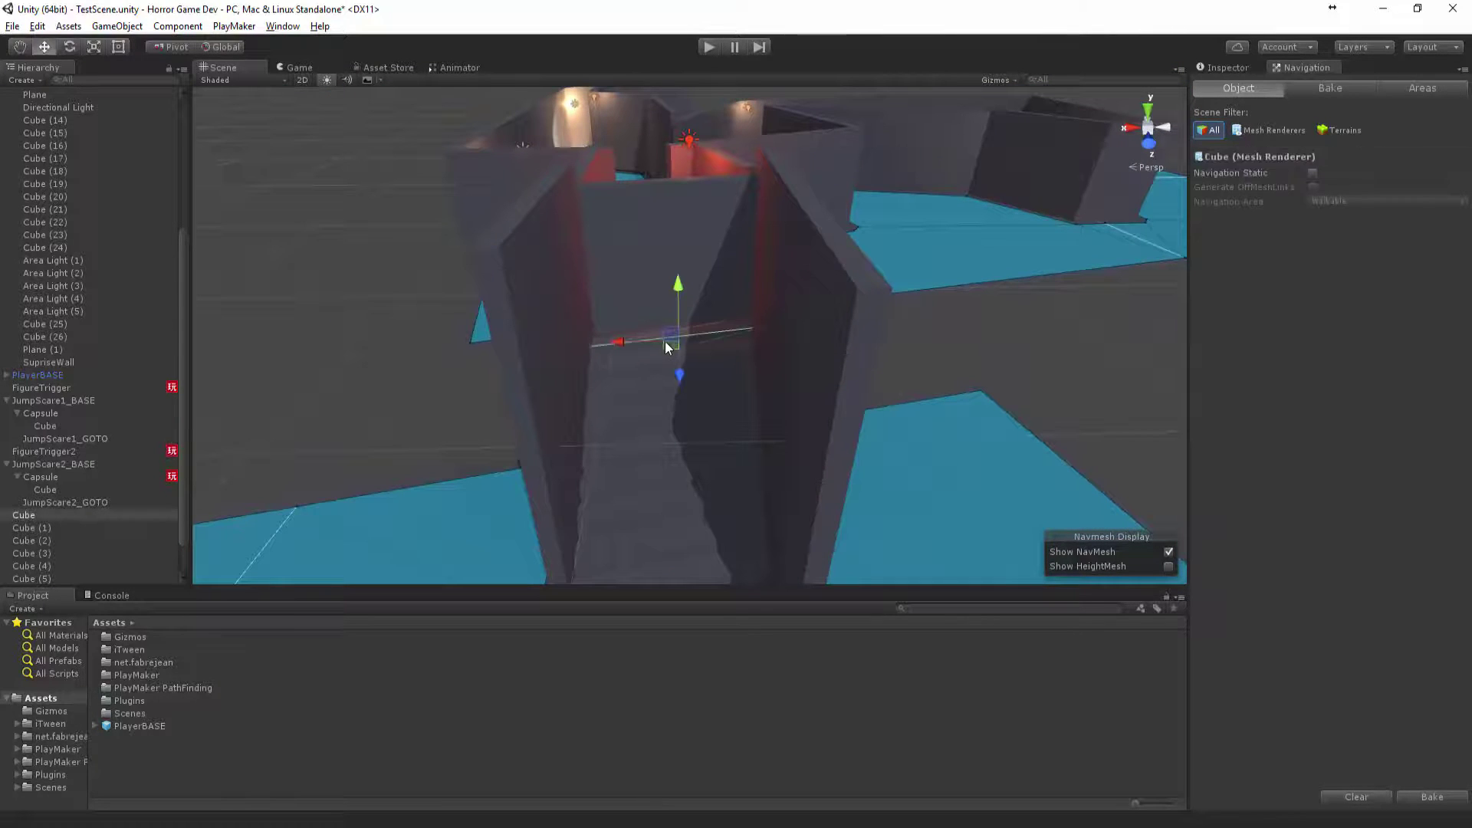
left_click(1226, 68)
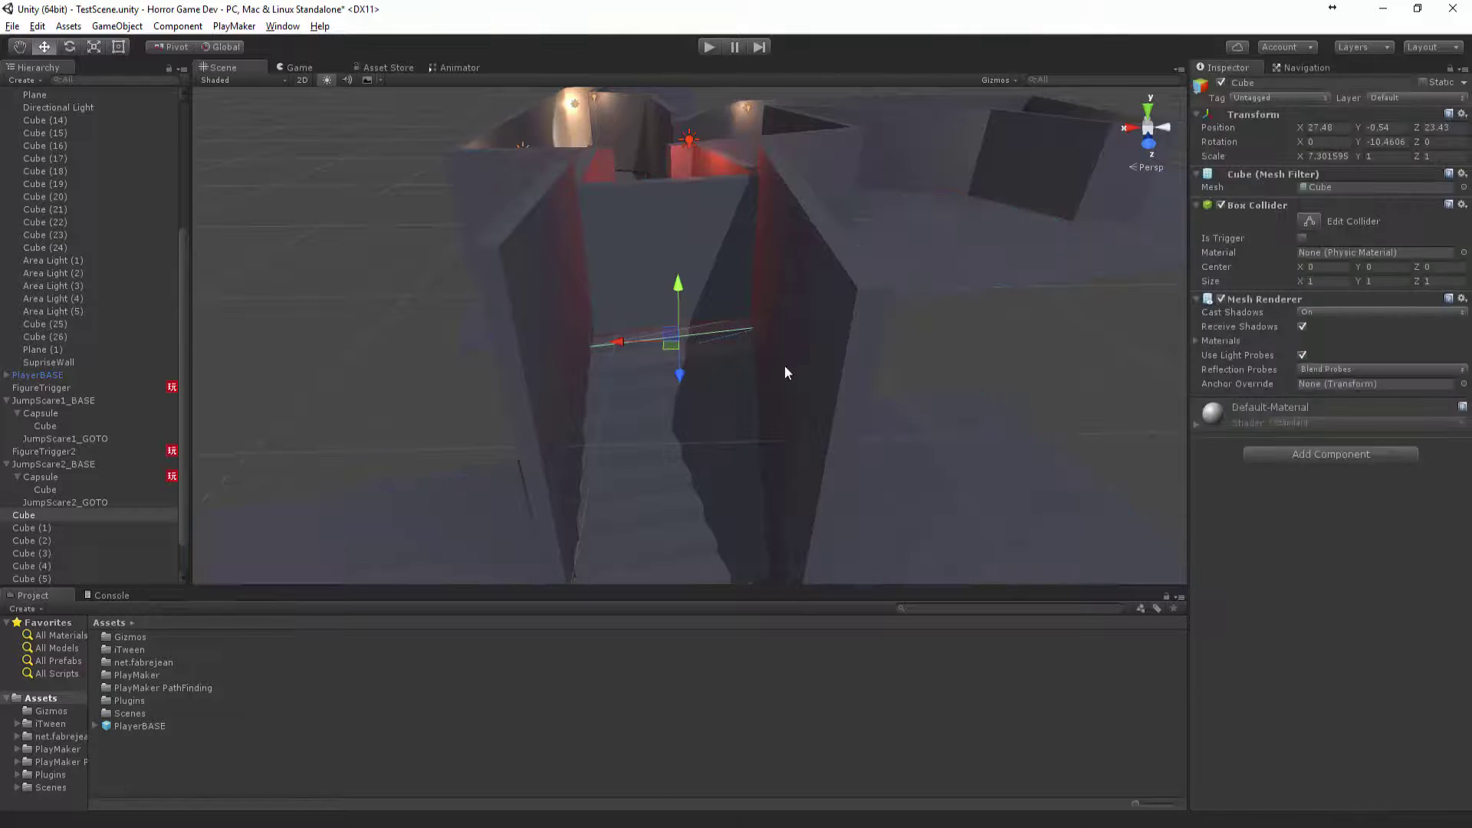
middle_click_drag(729, 362, 705, 259)
left_click(658, 456, "shift")
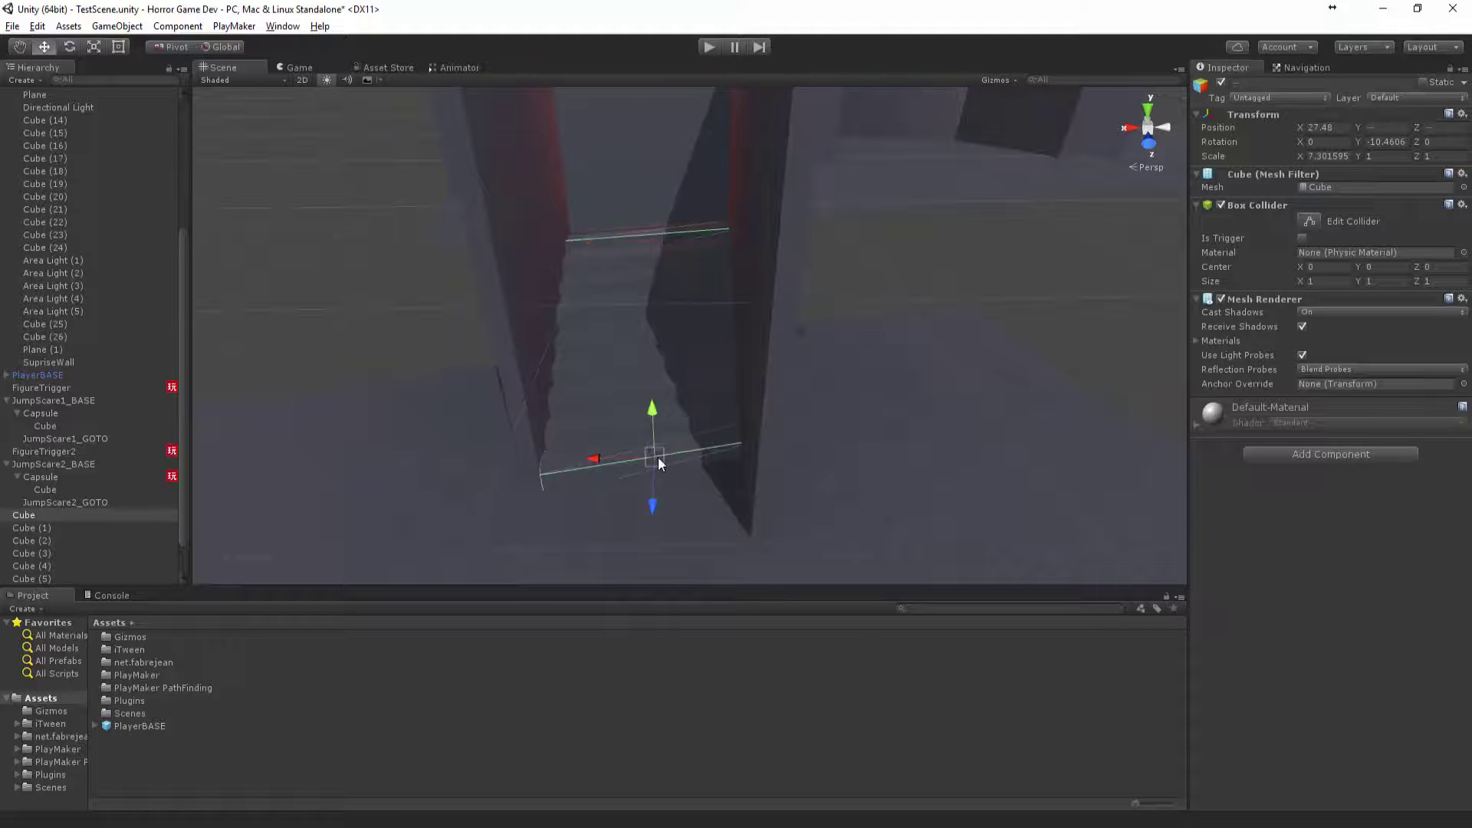
left_click(613, 419, "shift")
left_click(597, 389, "shift")
left_click(591, 361, "shift")
left_click(588, 334, "shift")
left_click(585, 305, "shift")
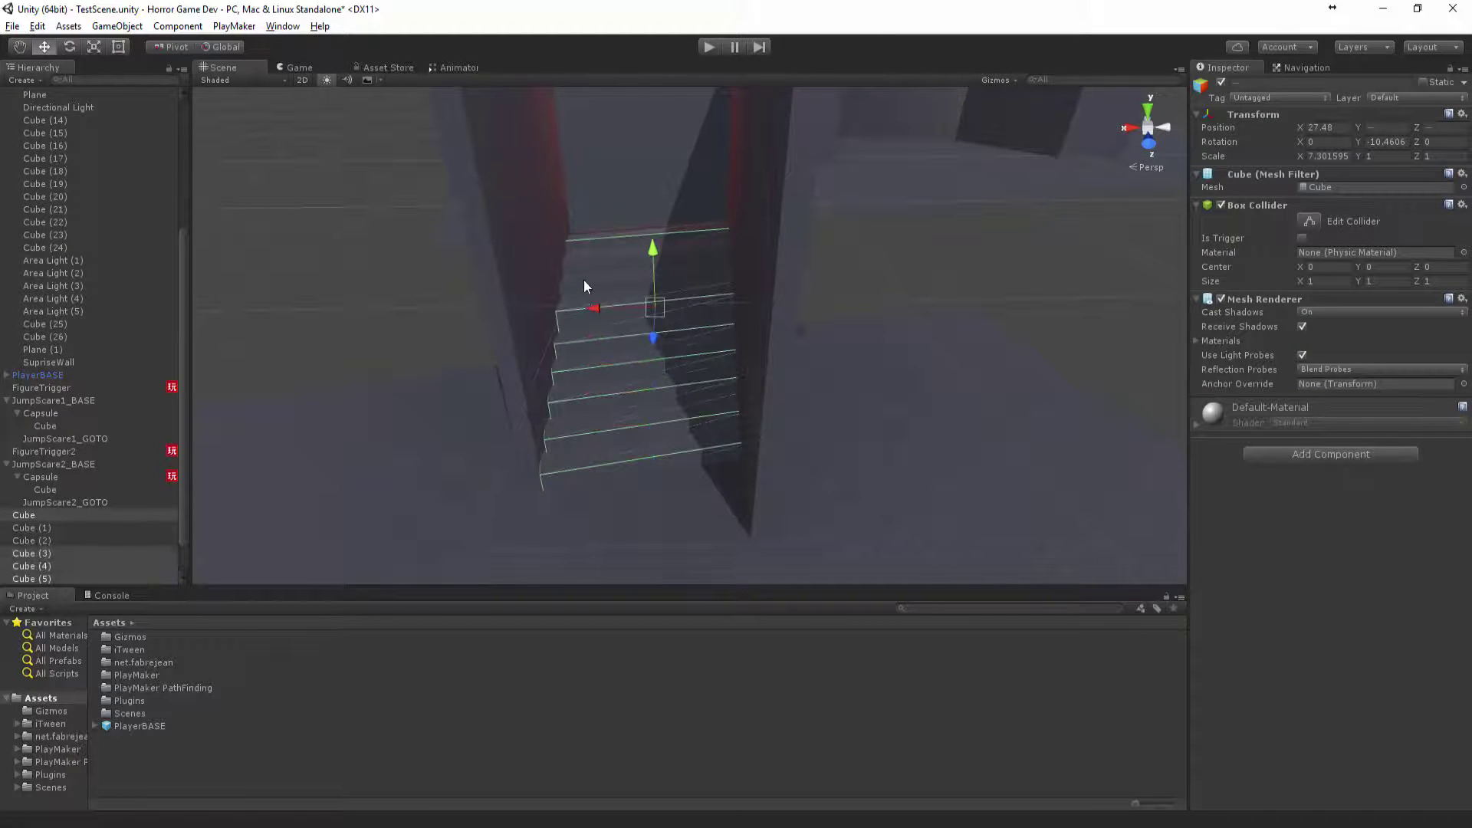
left_click(865, 401)
Rebake the NavMesh with the static stairs and check the navigation area assigned to Cube (2).
left_click(1303, 67)
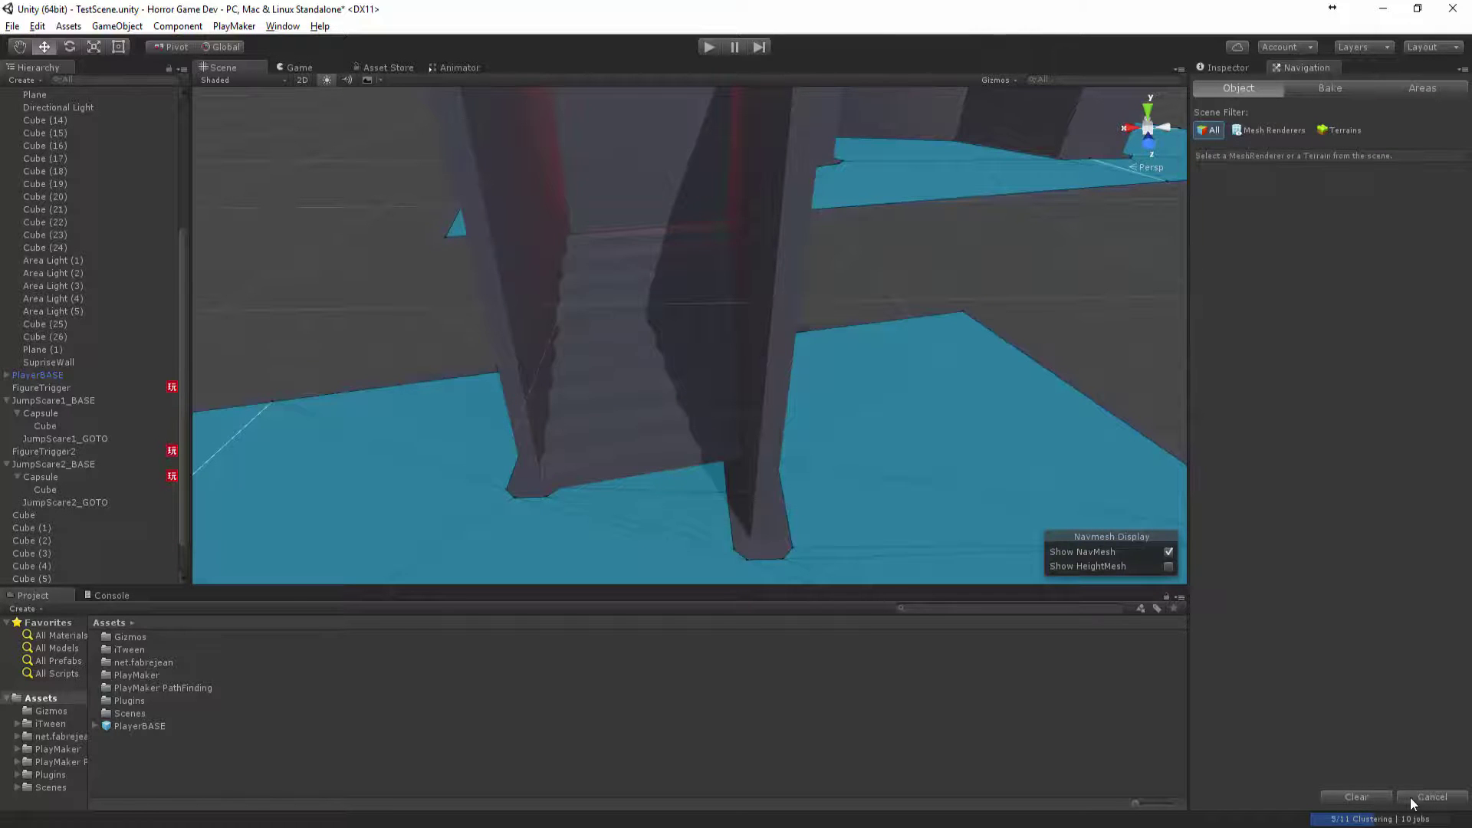
left_click_drag(878, 365, 669, 204, "alt")
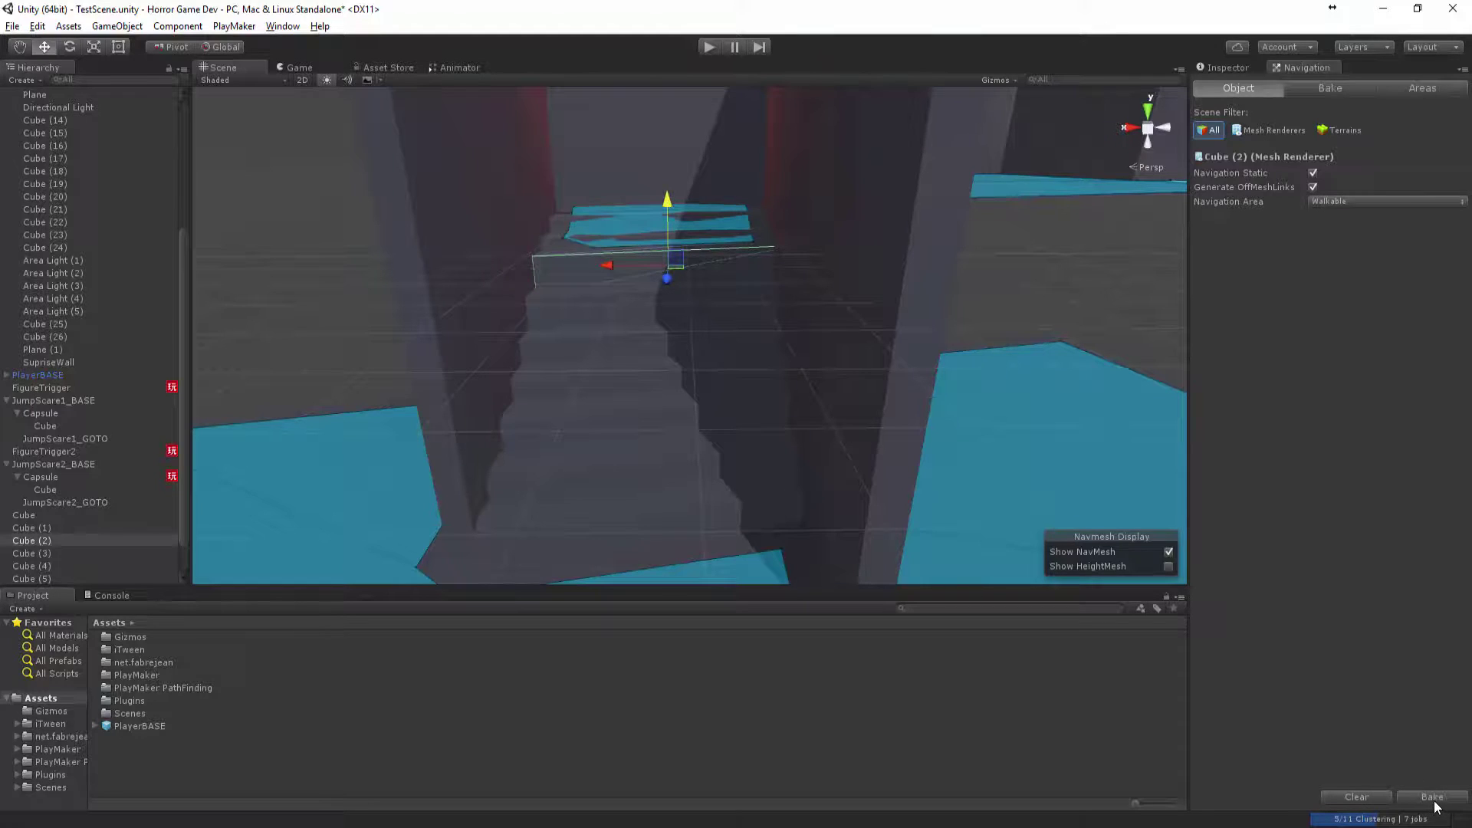
left_click(1328, 200)
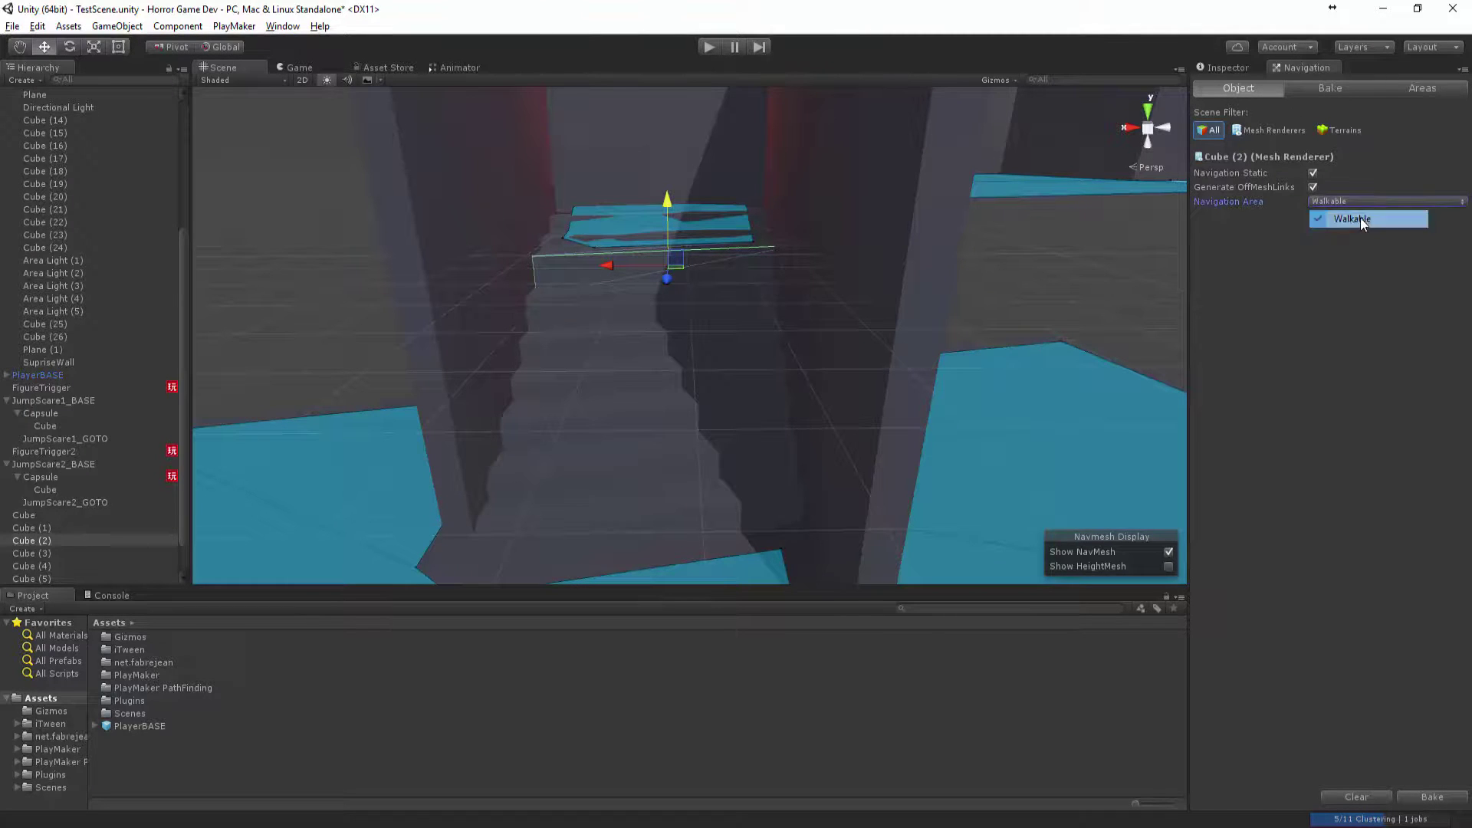
Set the baked agent's Step Height to 0.8, rebake the NavMesh, and inspect its coverage over the stairs.
left_click(1330, 89)
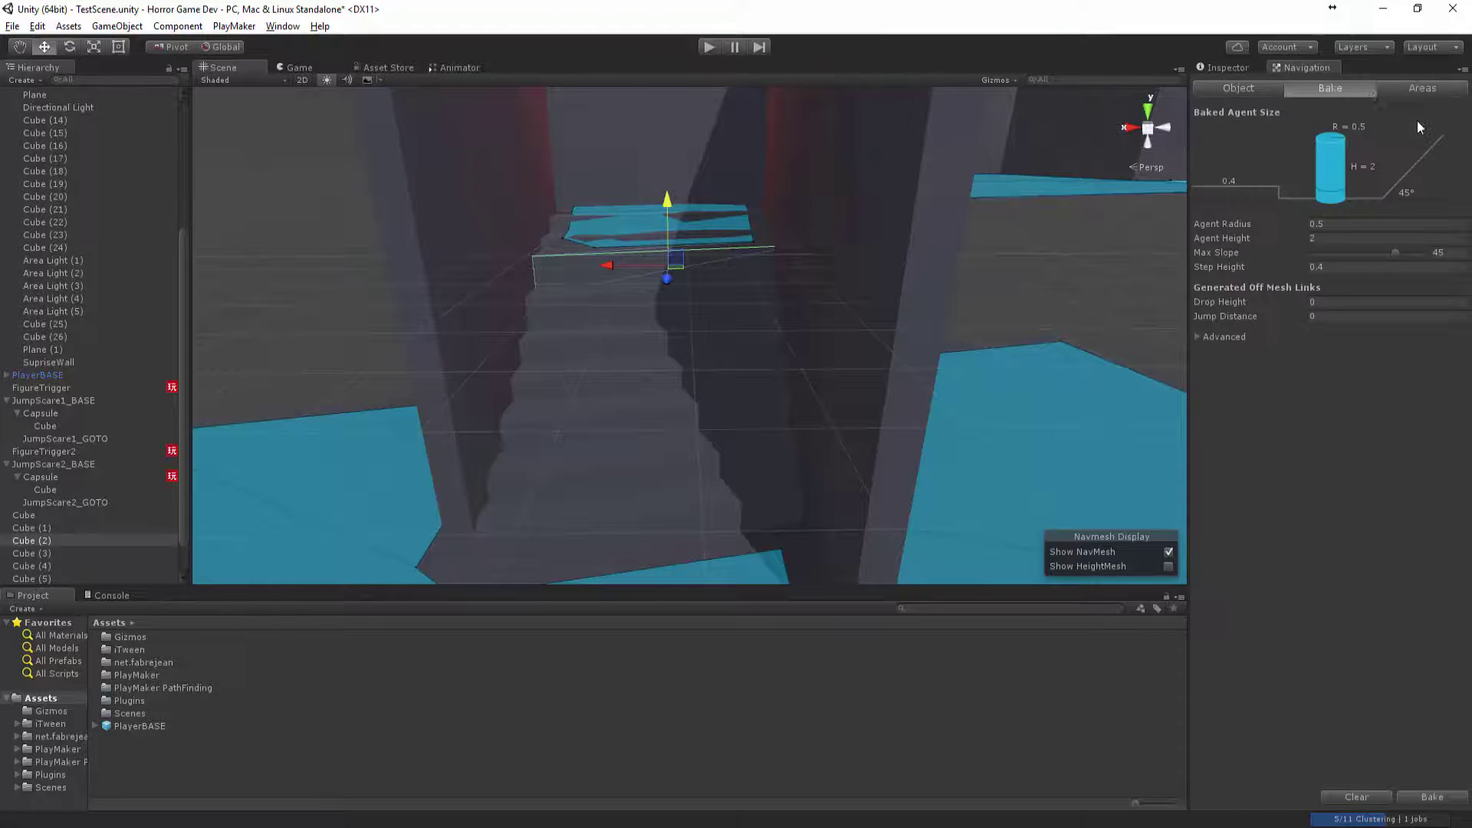
left_click(1315, 267)
type("0.8")
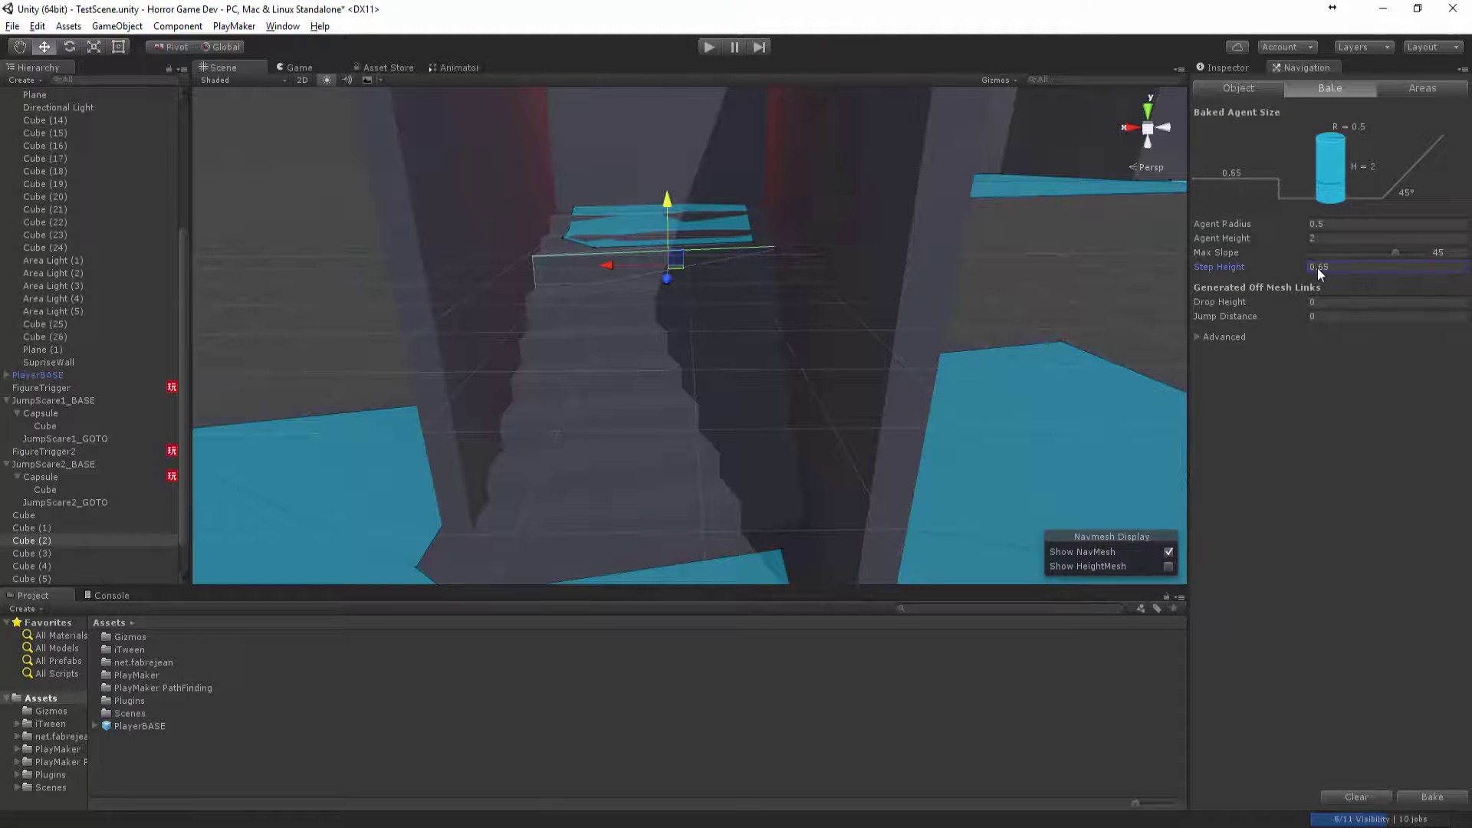
left_click(1422, 797)
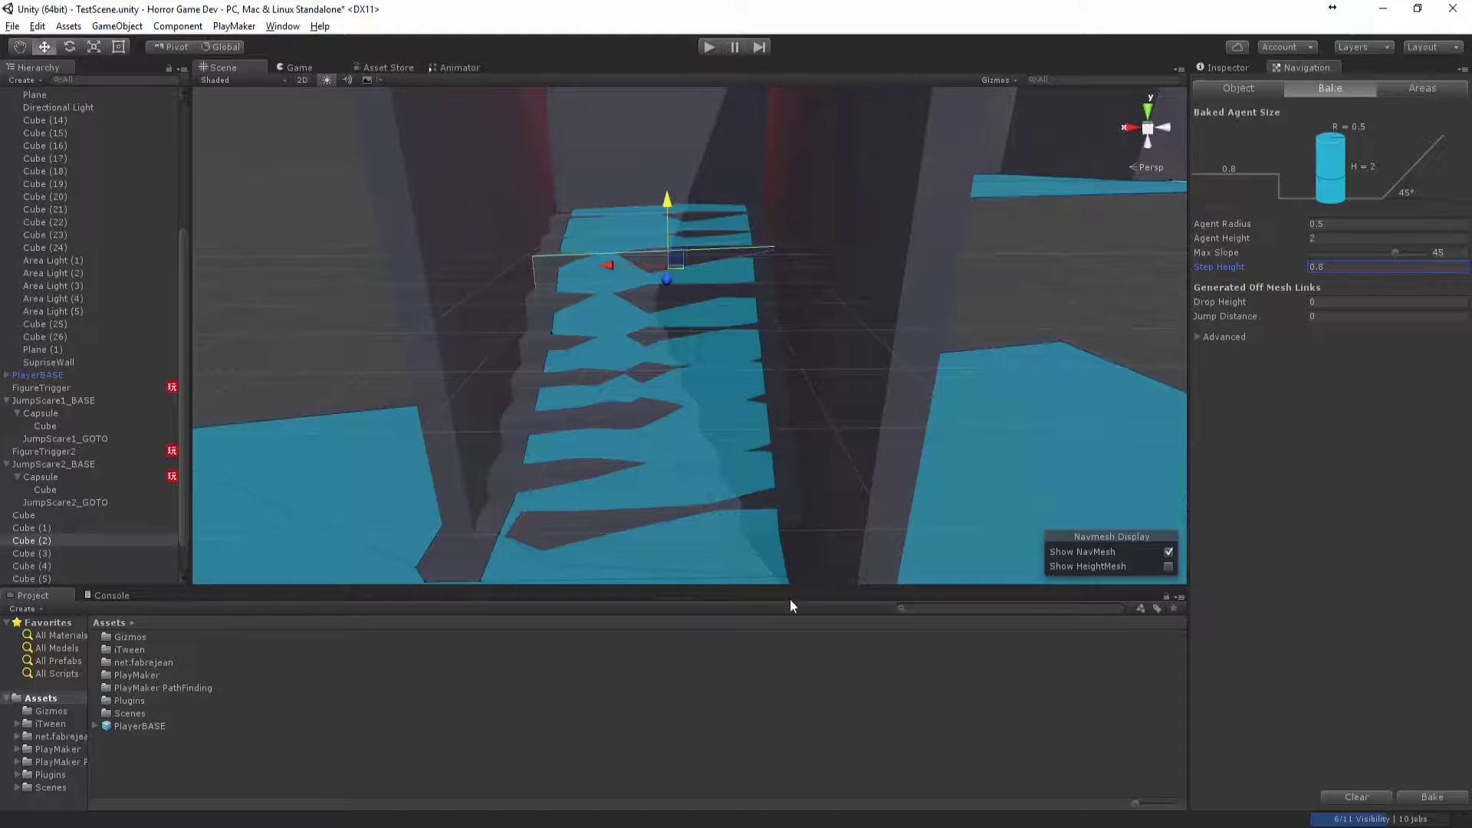
scroll(745, 278, "down", 6)
left_click_drag(839, 307, 797, 338, "alt")
left_click(1278, 88)
left_click(1303, 89)
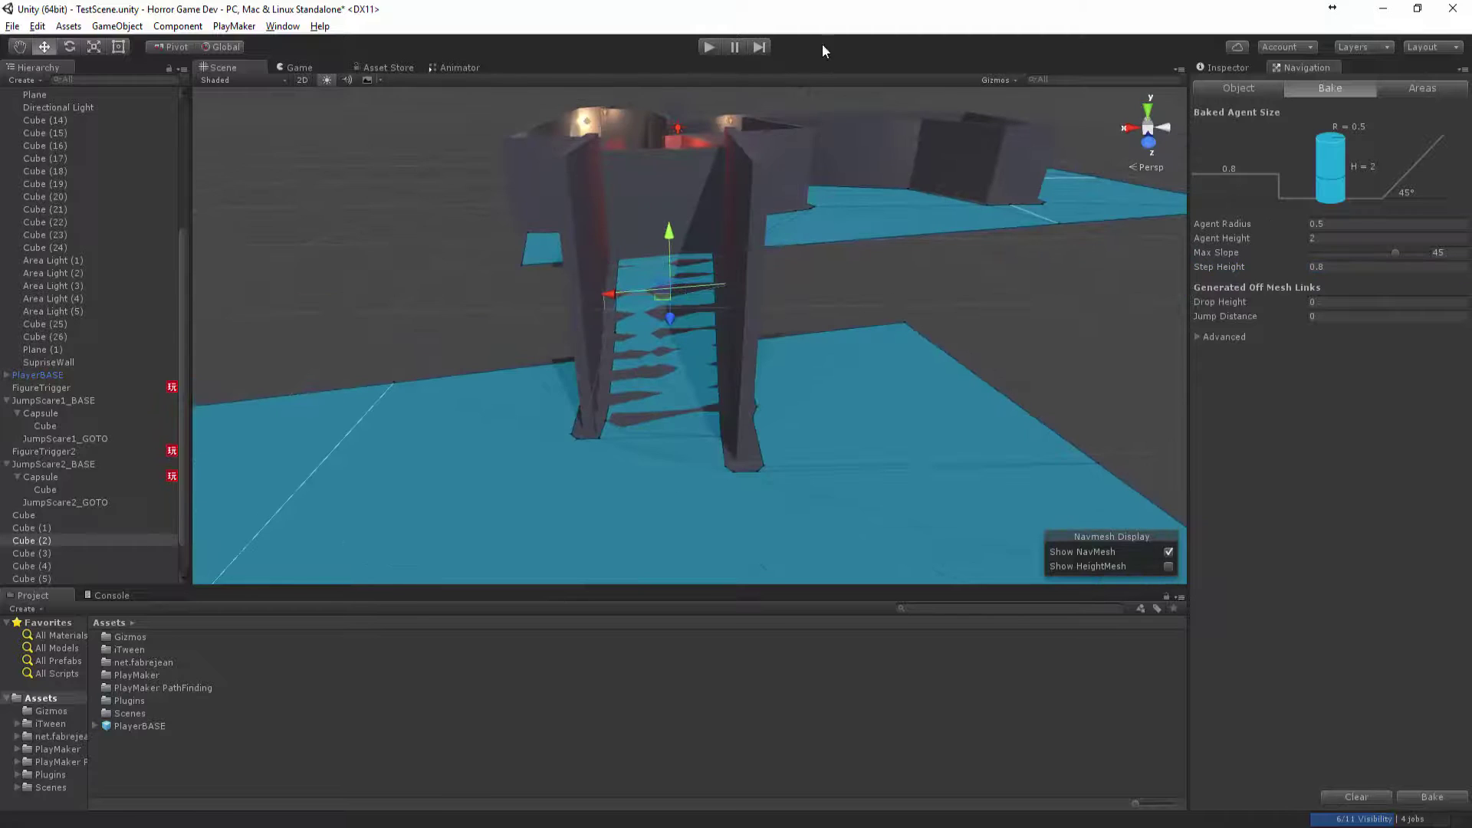
Start a play test and walk the player through the first jump scare to the red hallway.
left_click(707, 47)
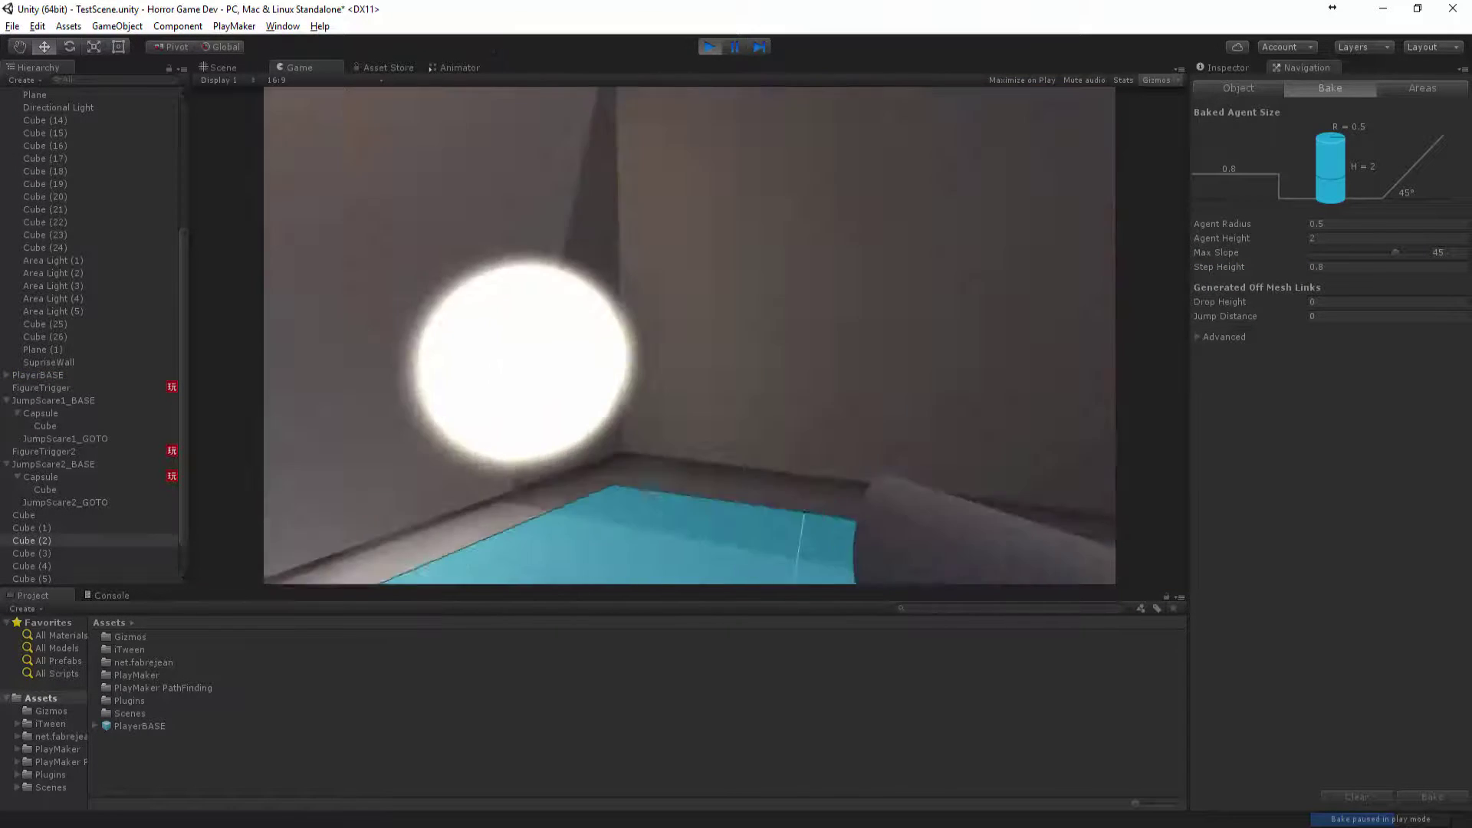
key("w")
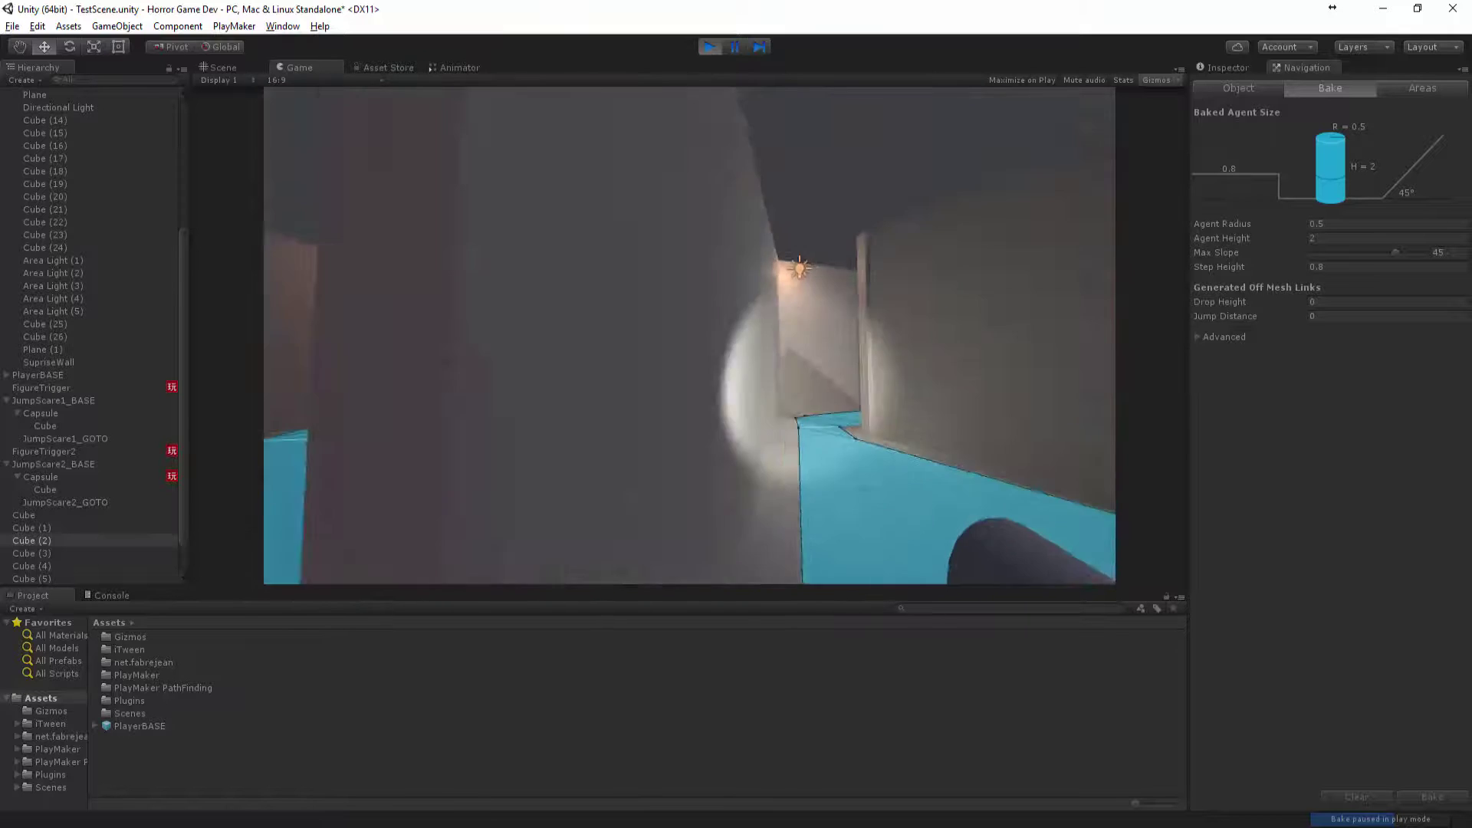
key("w")
key("Escape")
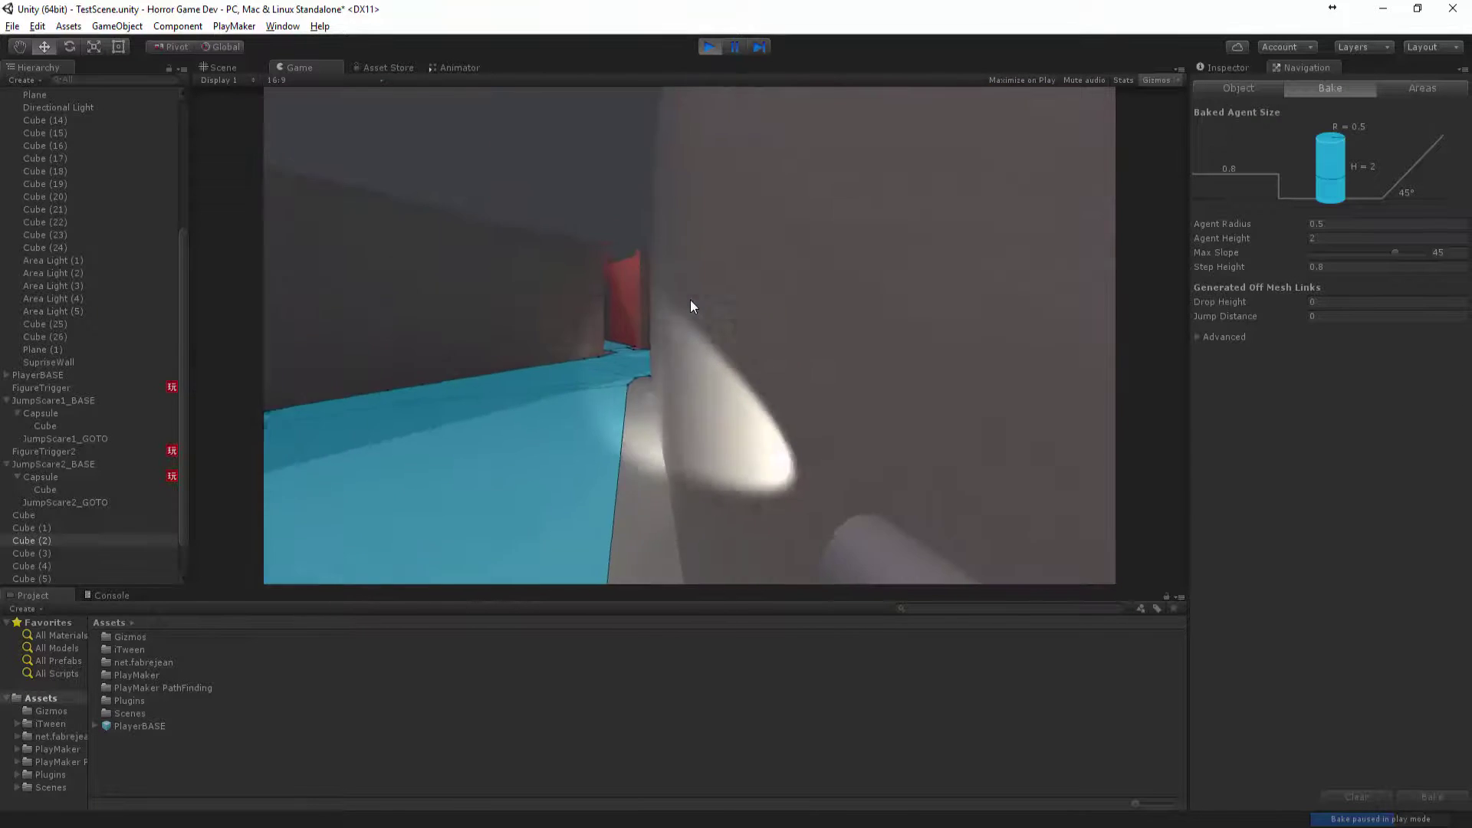
key("w")
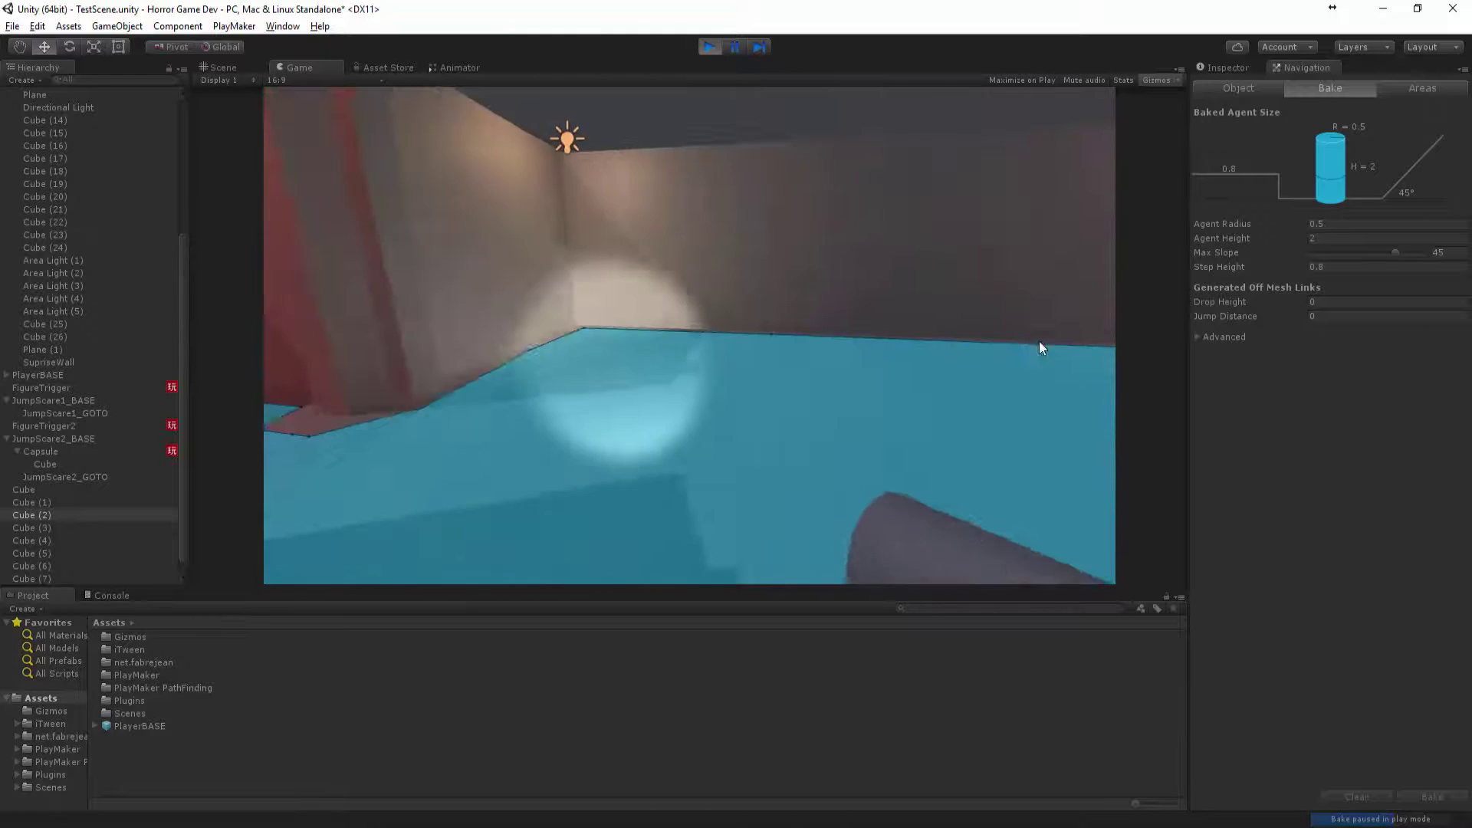
key("w")
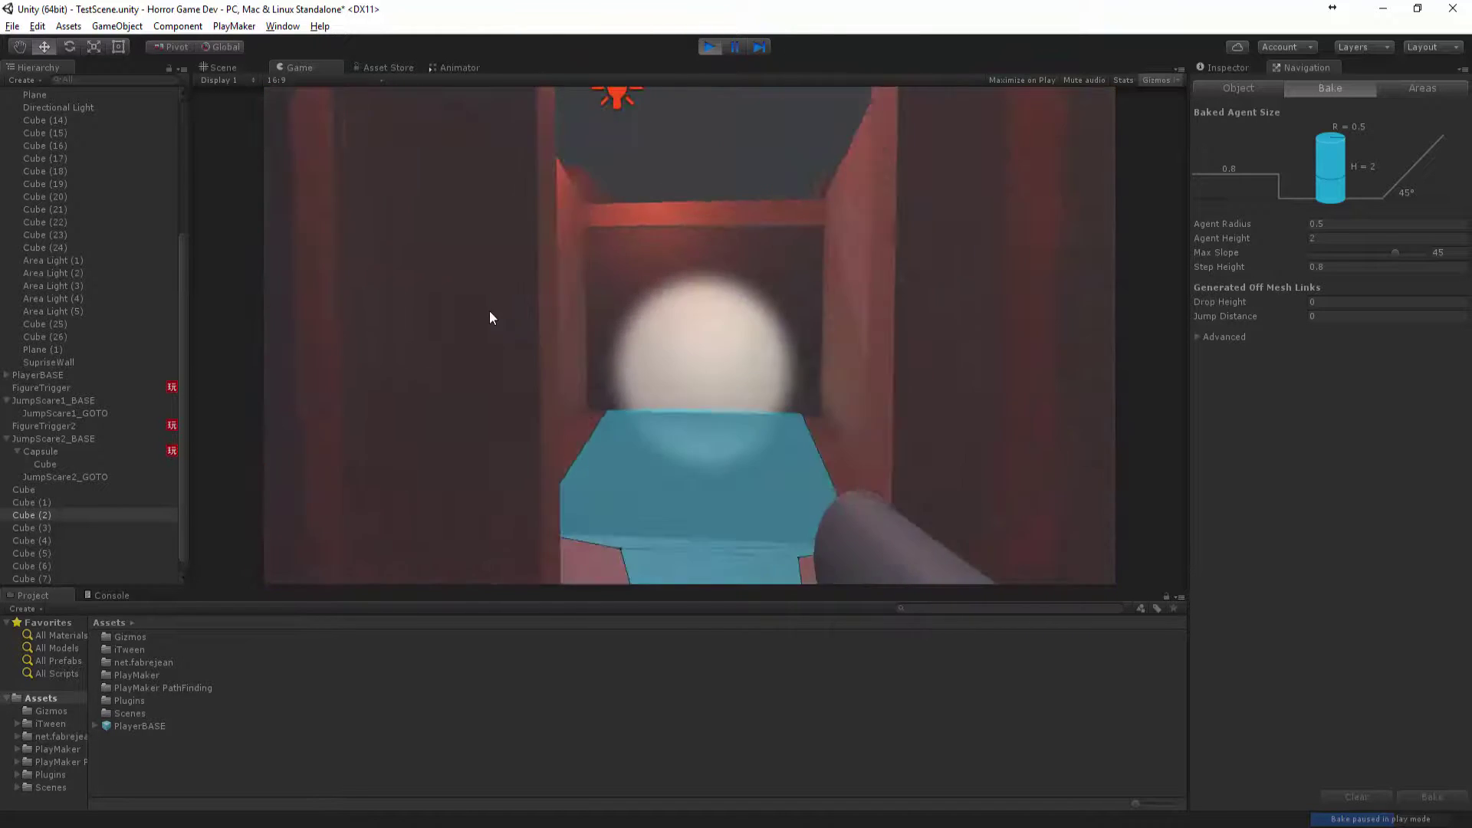
Walk the player down the lit corridor to trigger the second jump scare and retreat from the chasing capsule.
key("w")
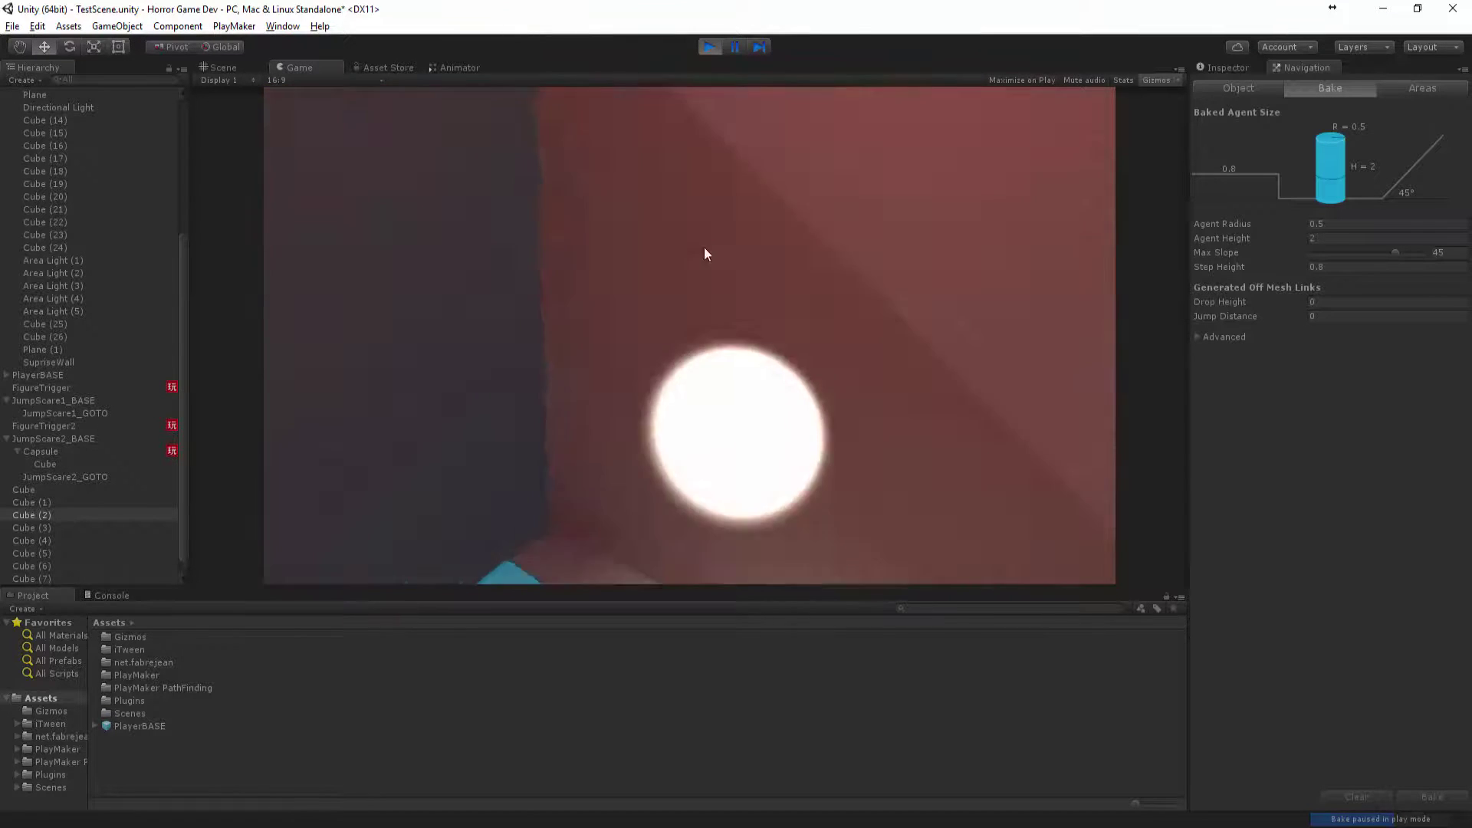
key("w")
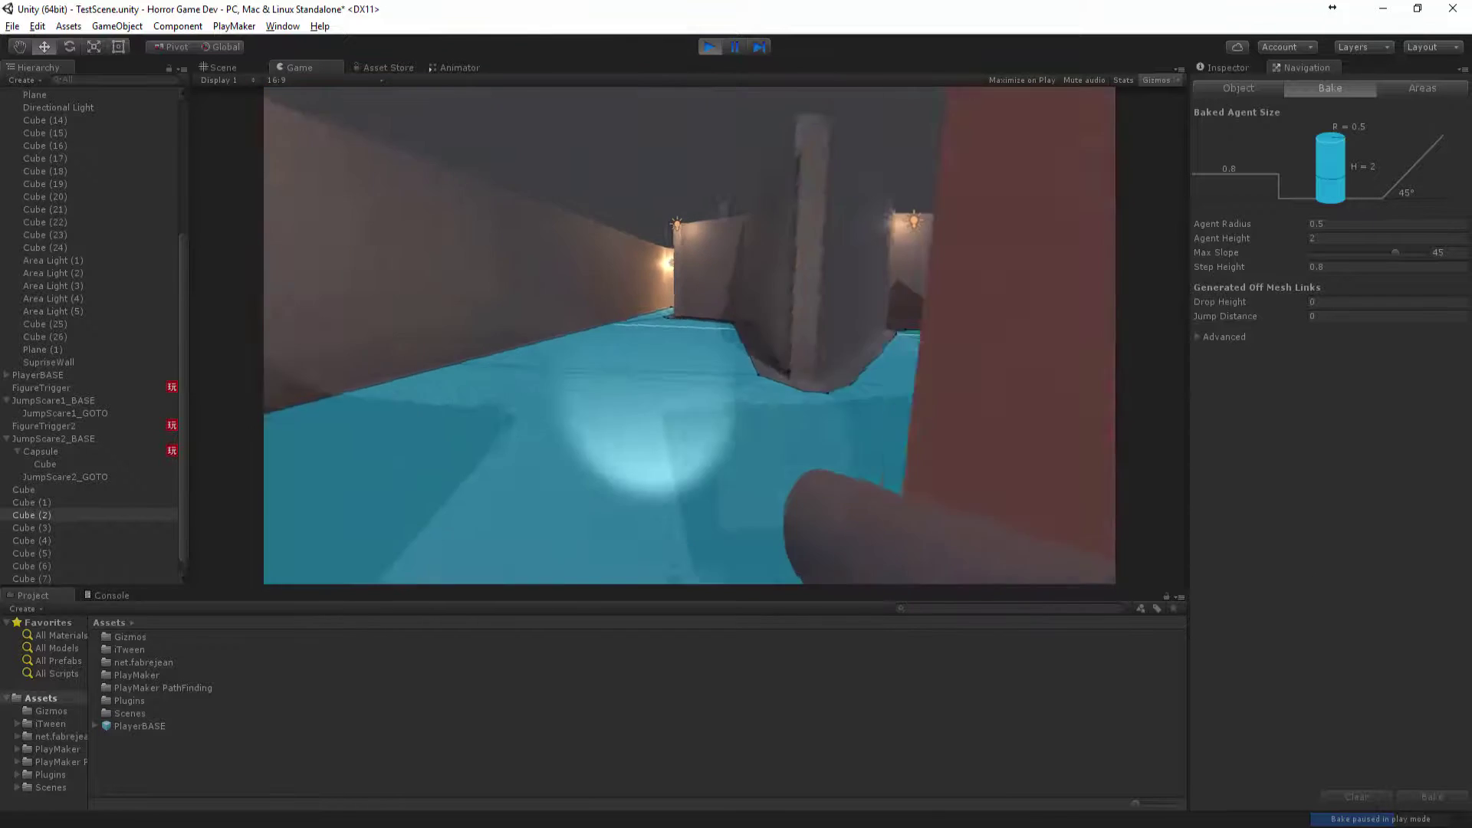
key("w")
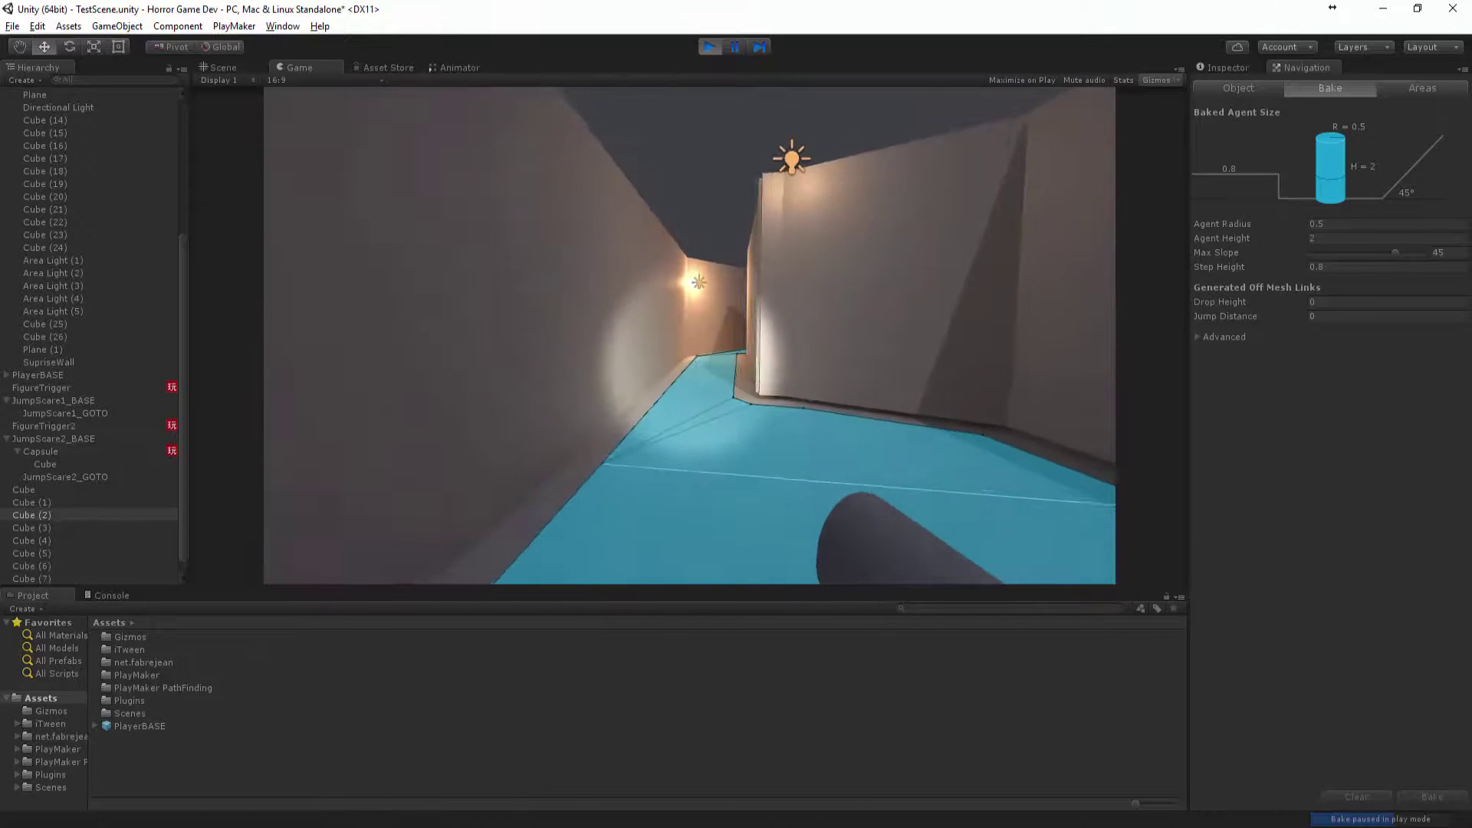
key("w")
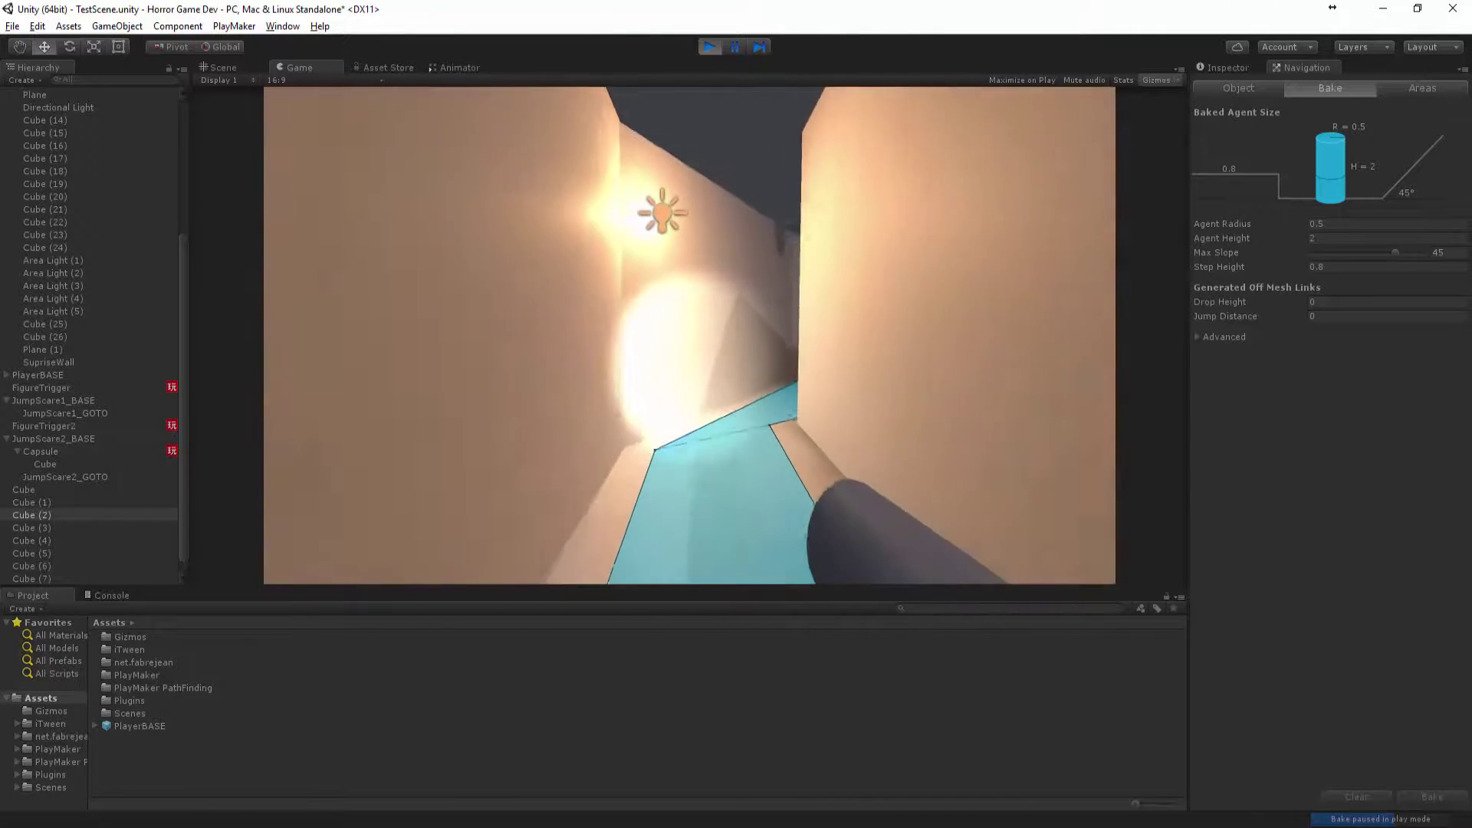
key("w")
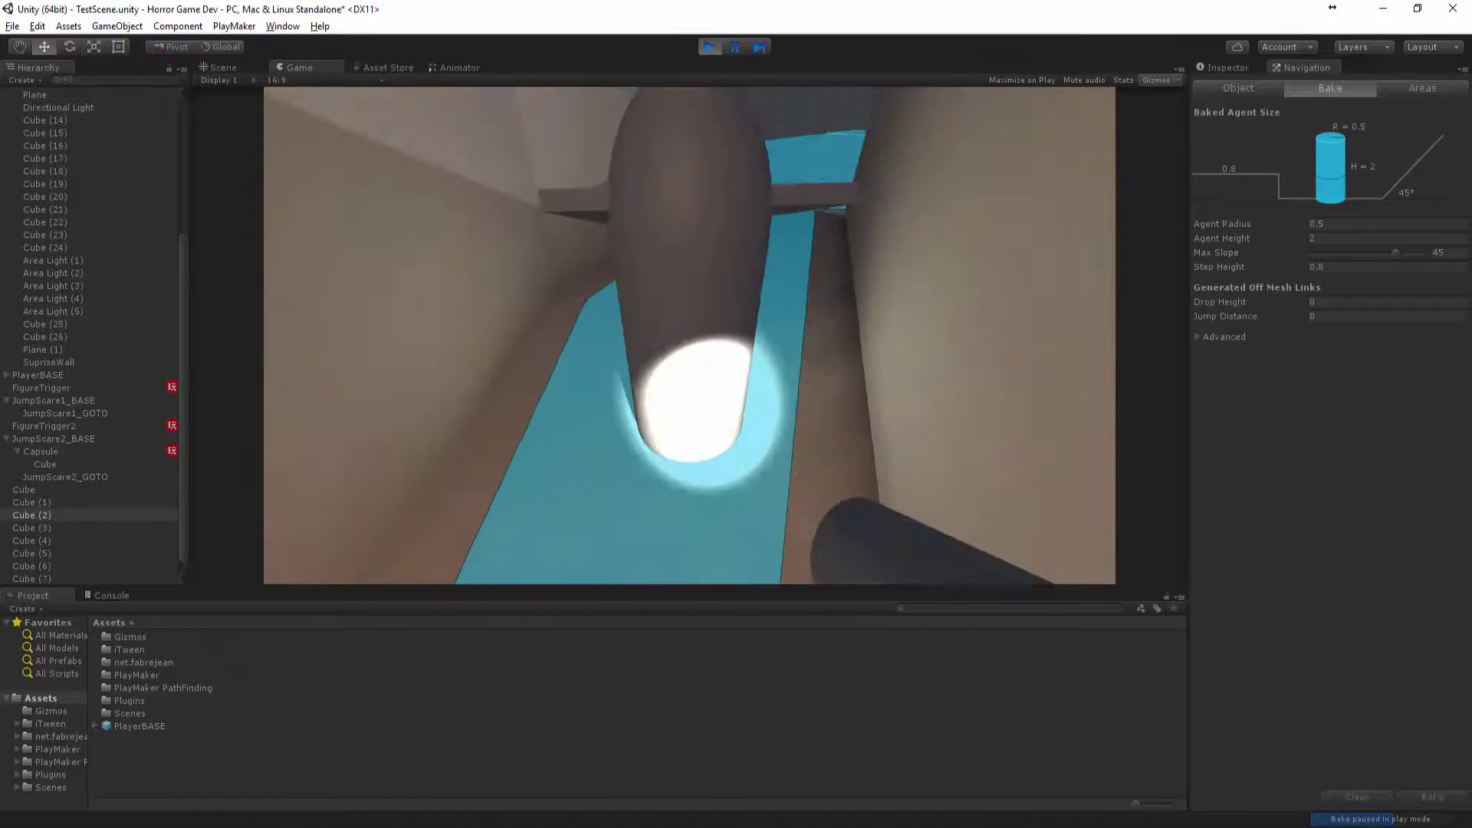
key("s")
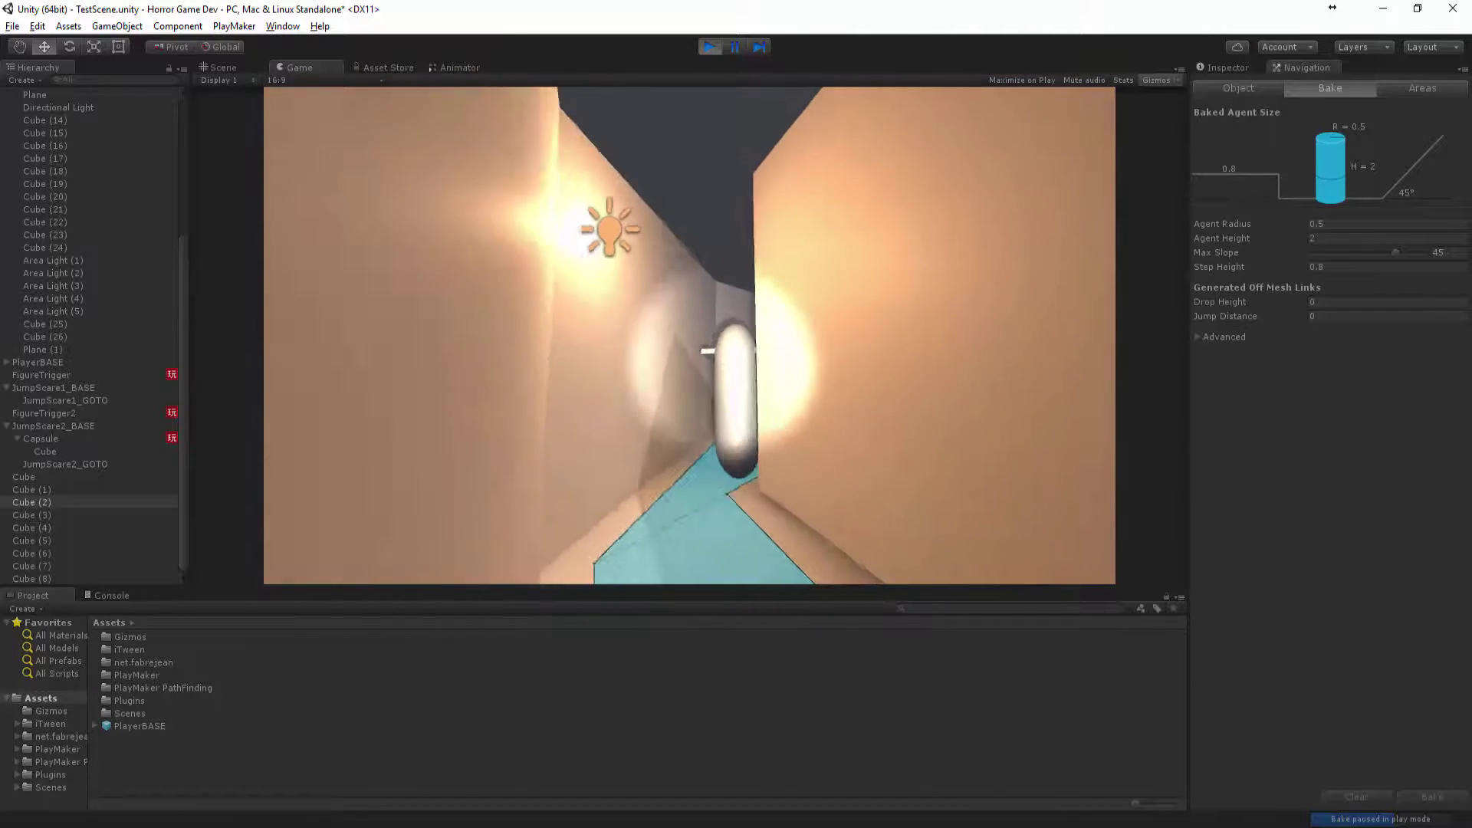
key("s")
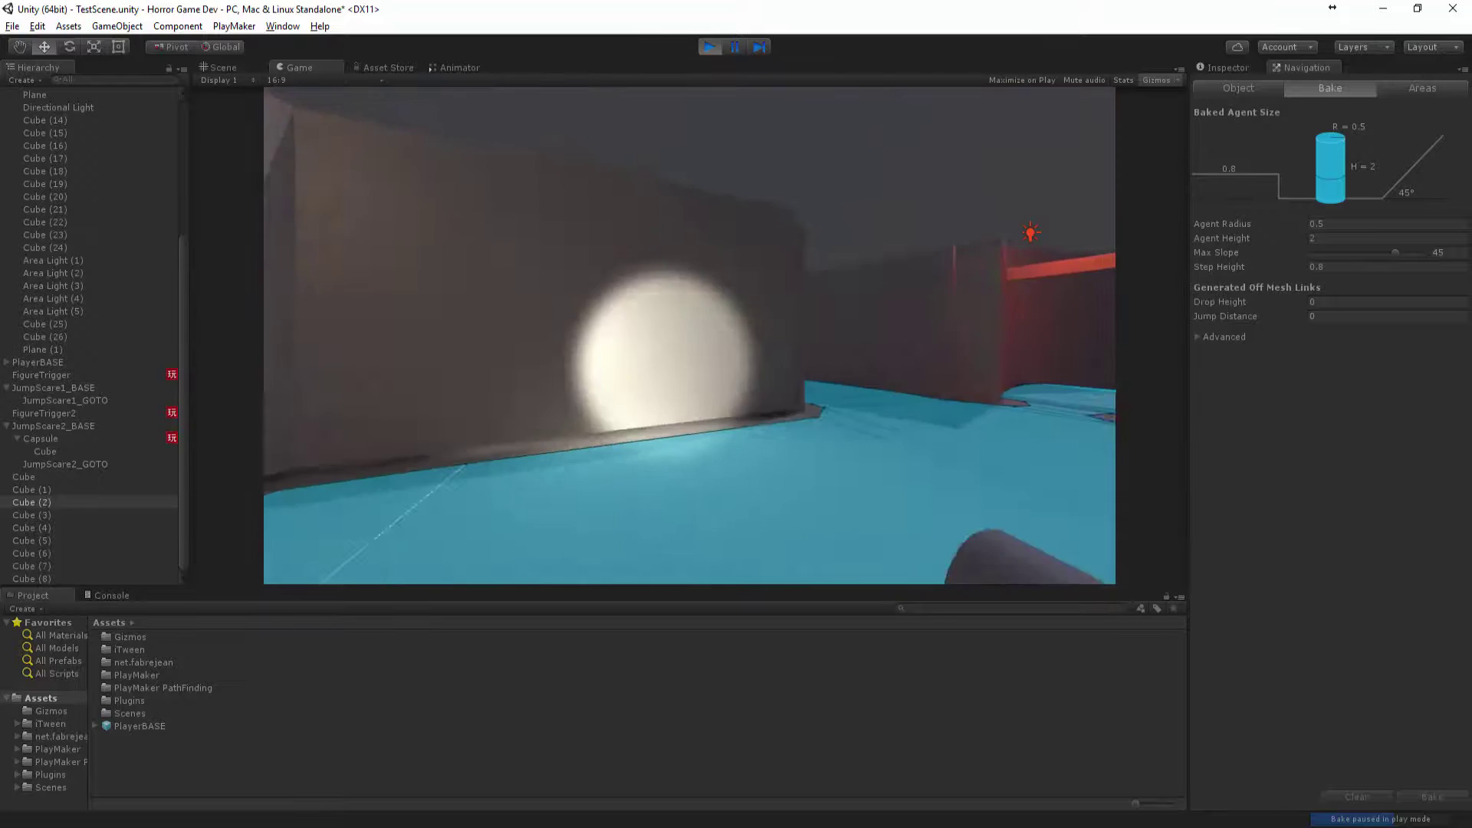
Lead the player through the opened red hallway and down the staircase onto the lower floor.
key("w")
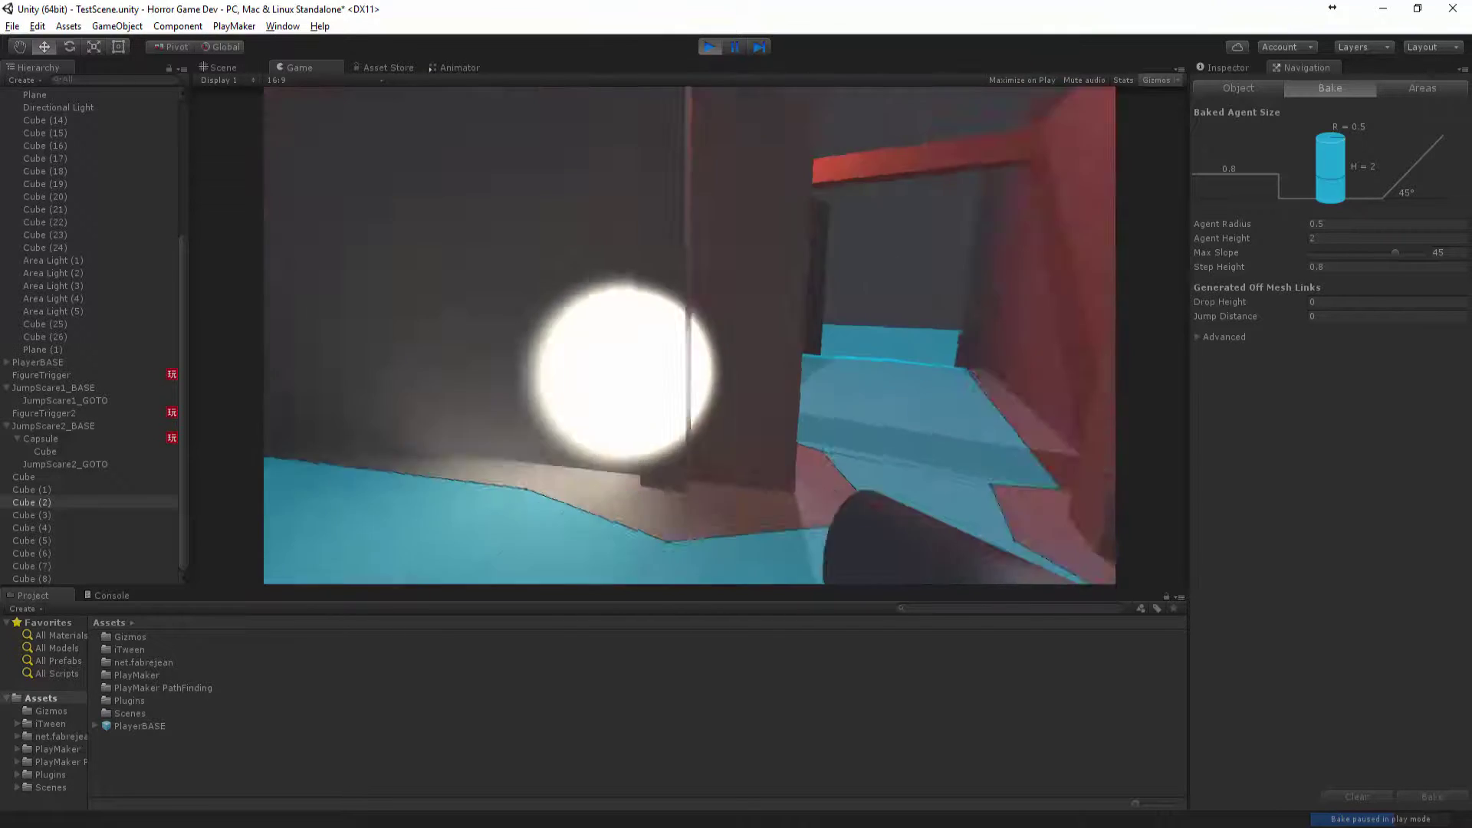
key("w")
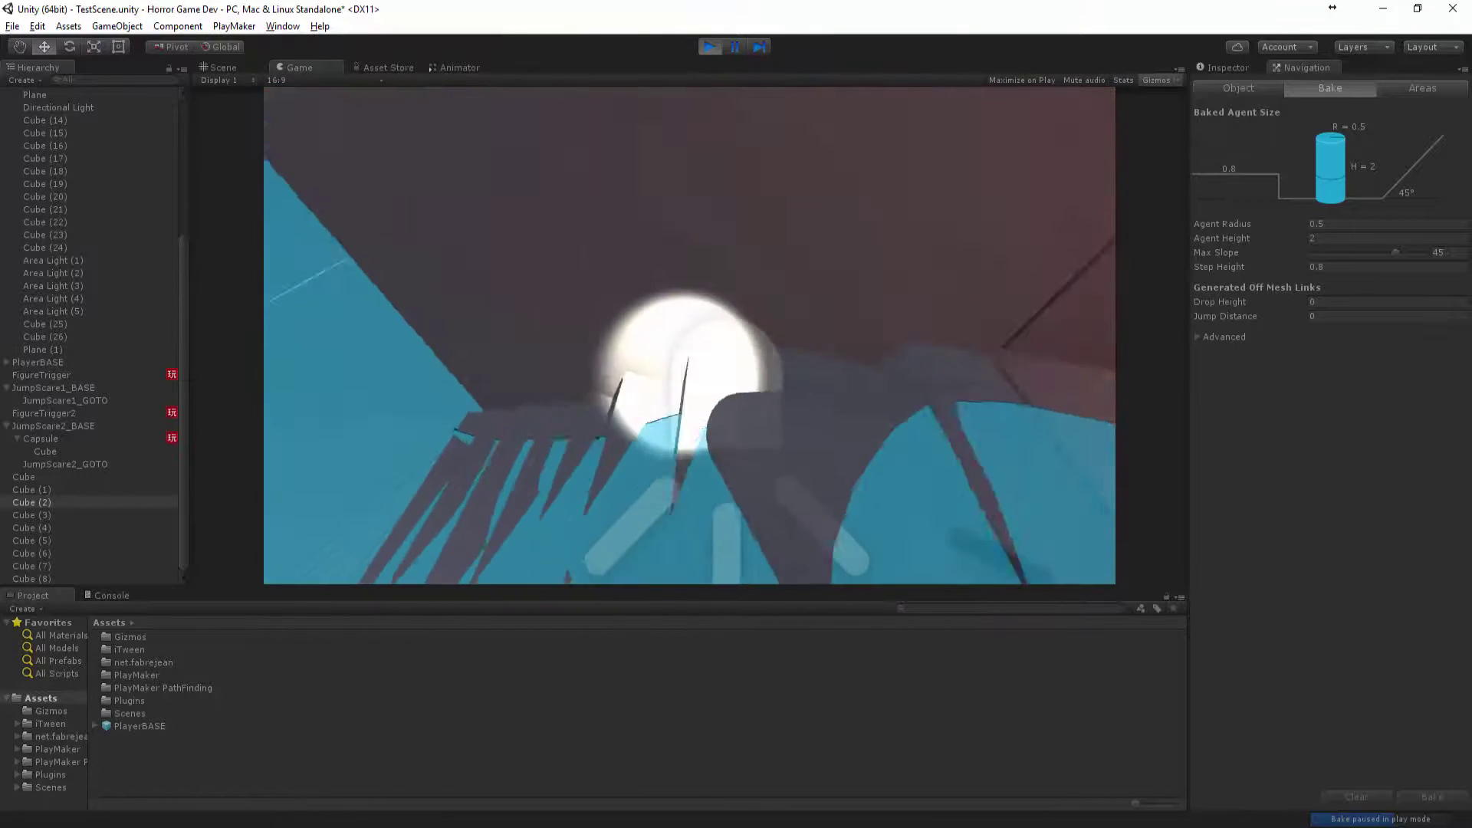
key("w")
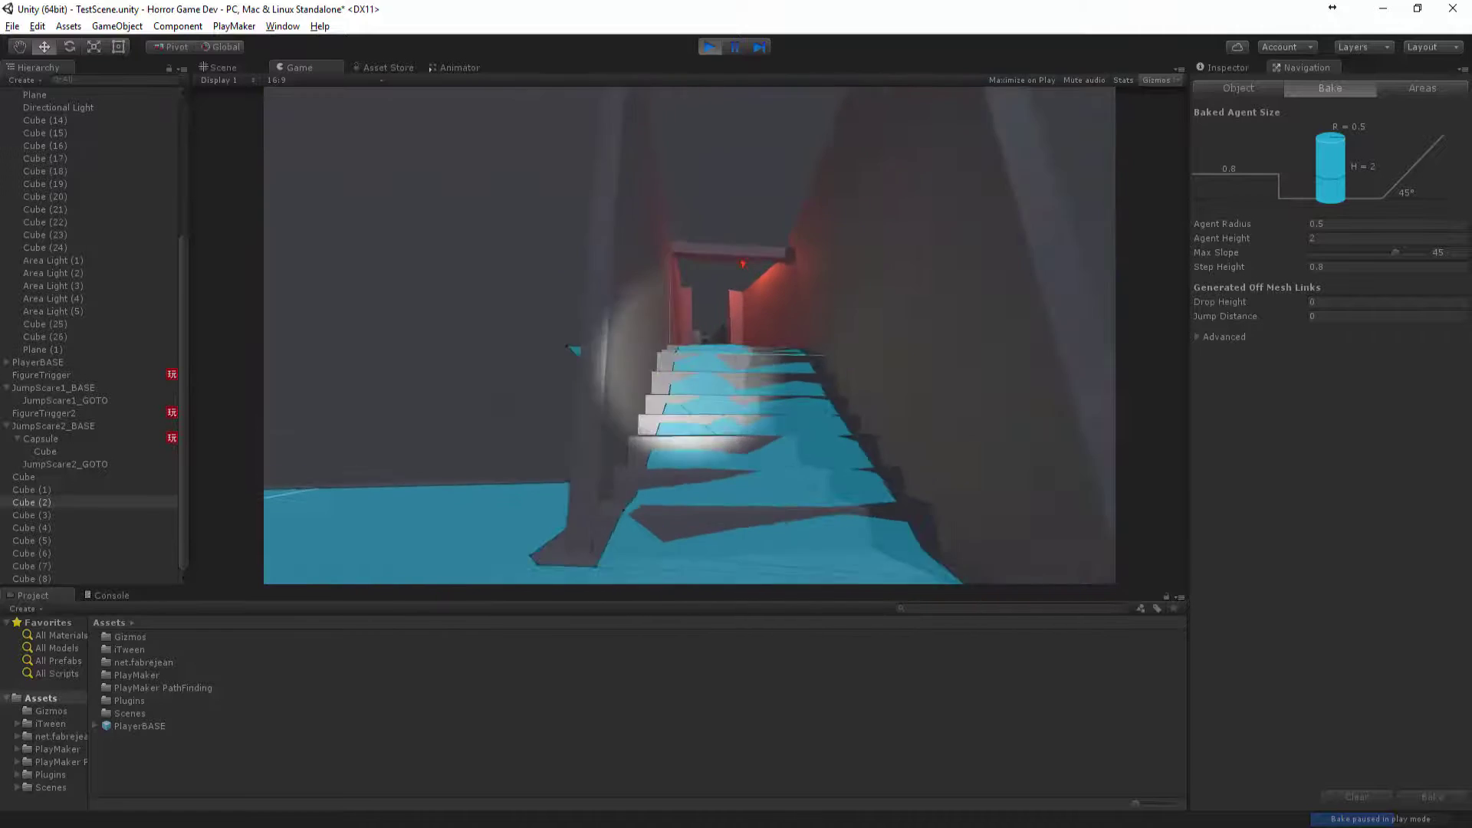
key("s")
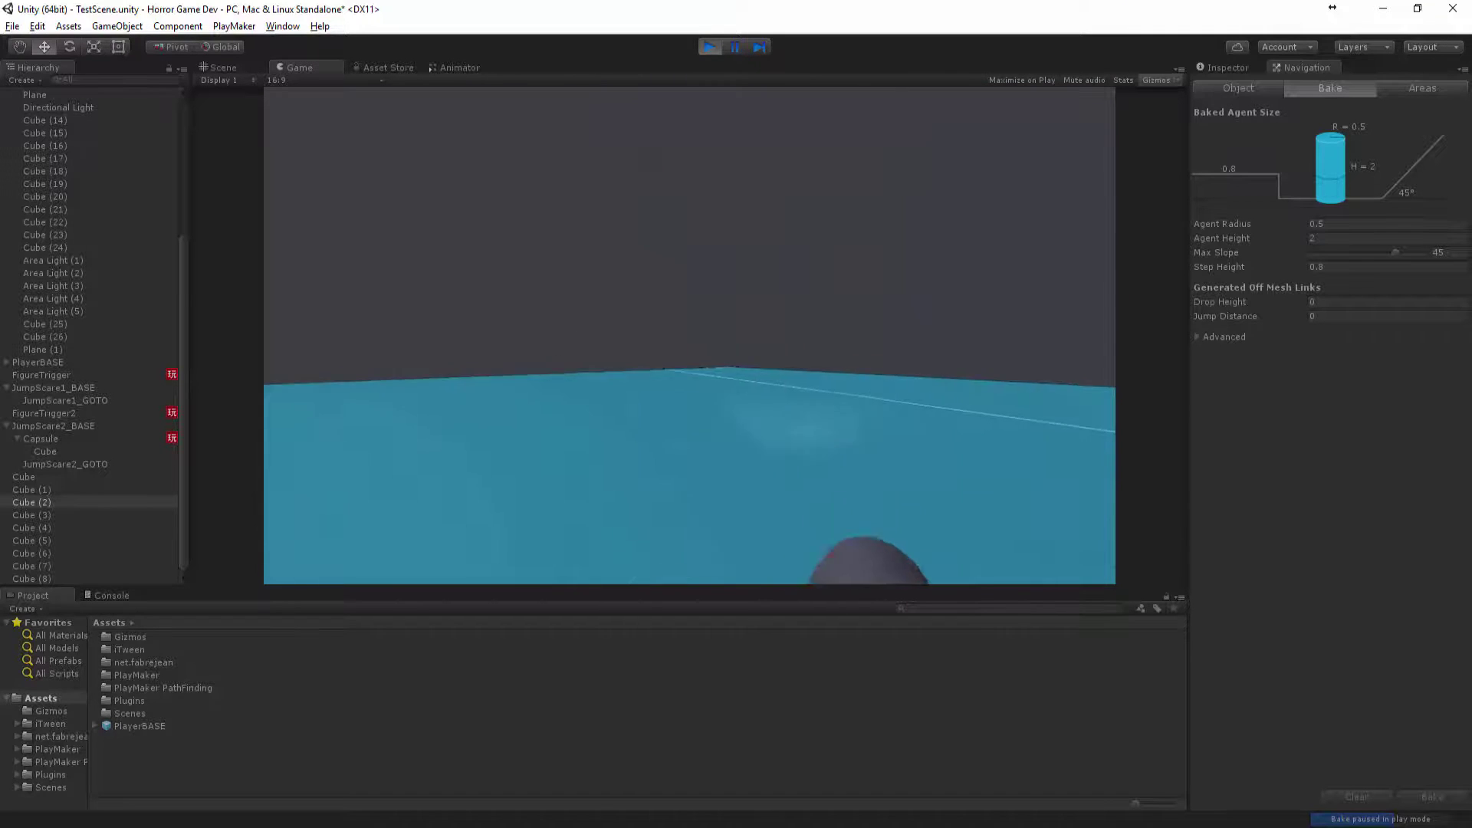
Move around the lower floor to test whether the capsule follows down the stairs, and stop the play test.
key("Escape")
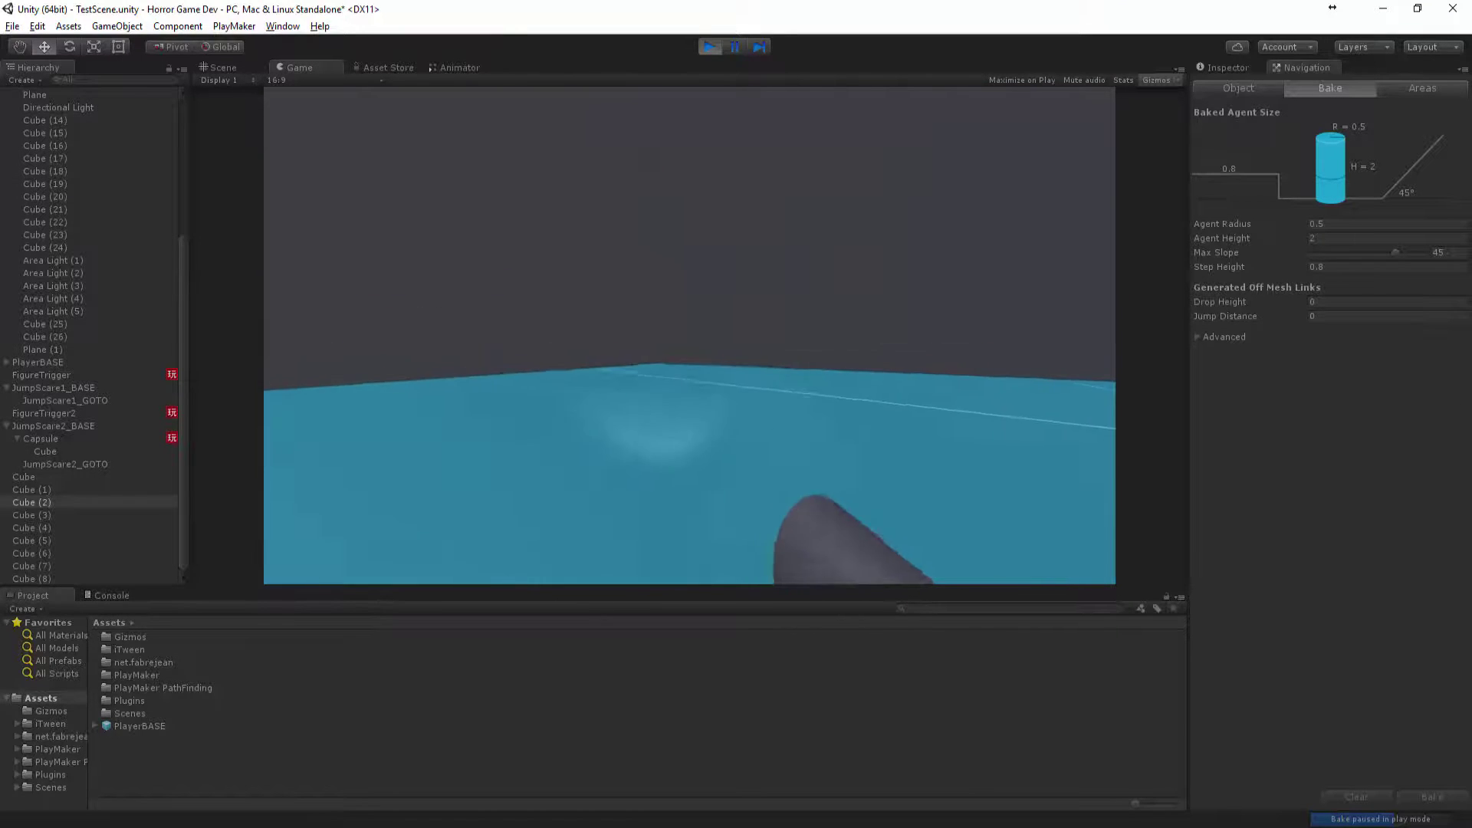
left_click(1082, 539)
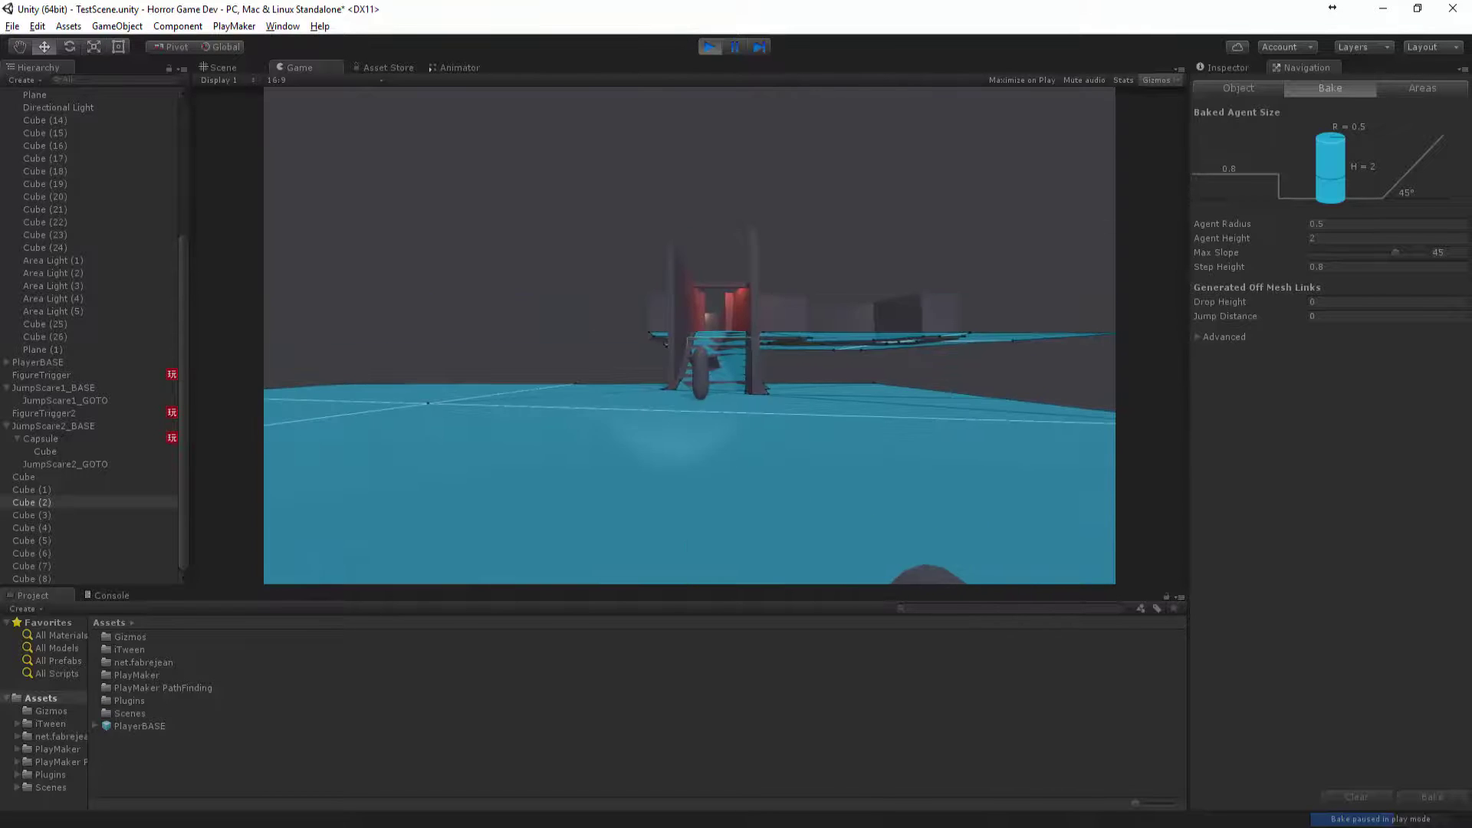
key("a")
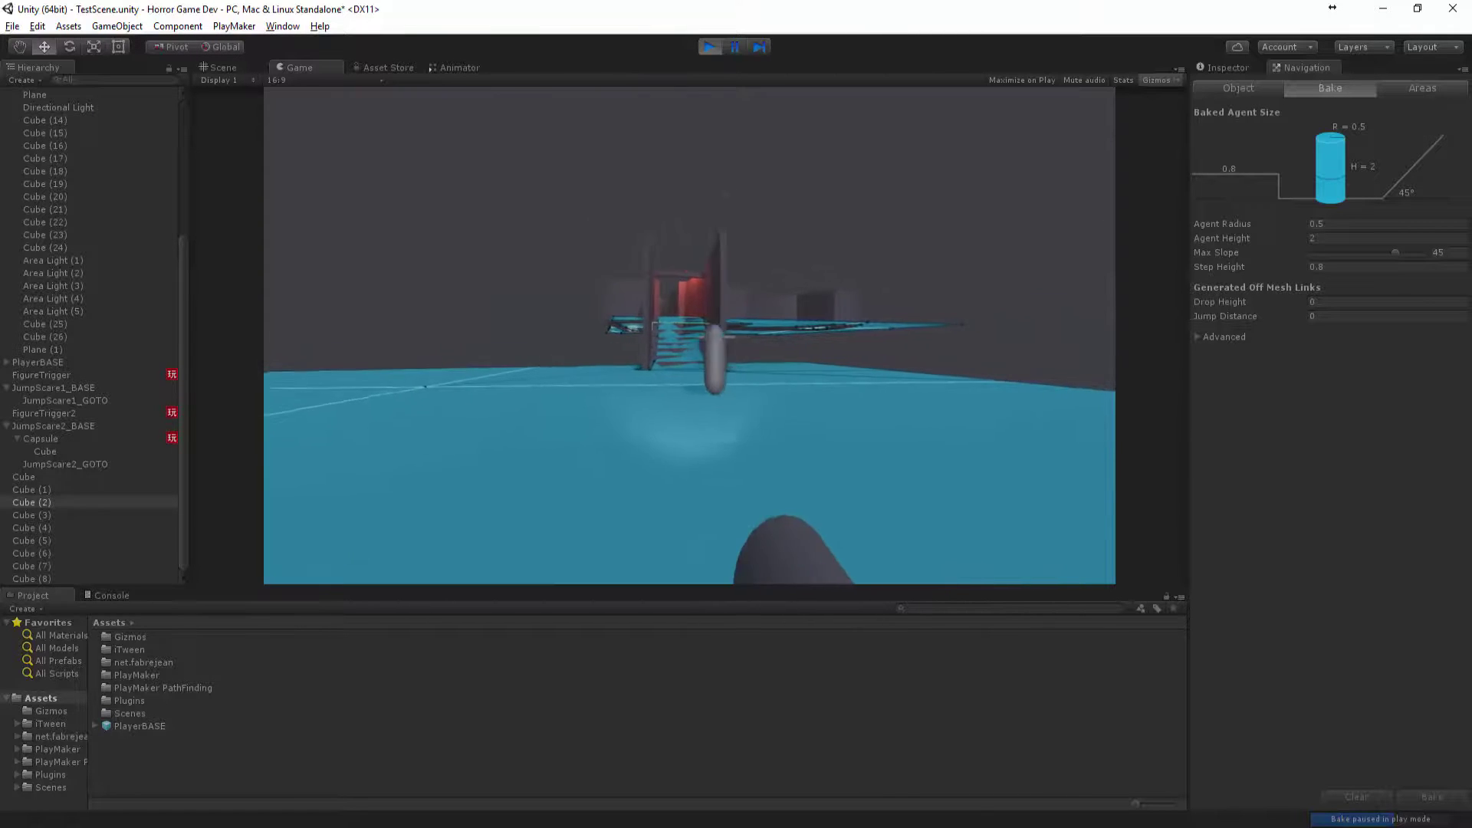
key("d")
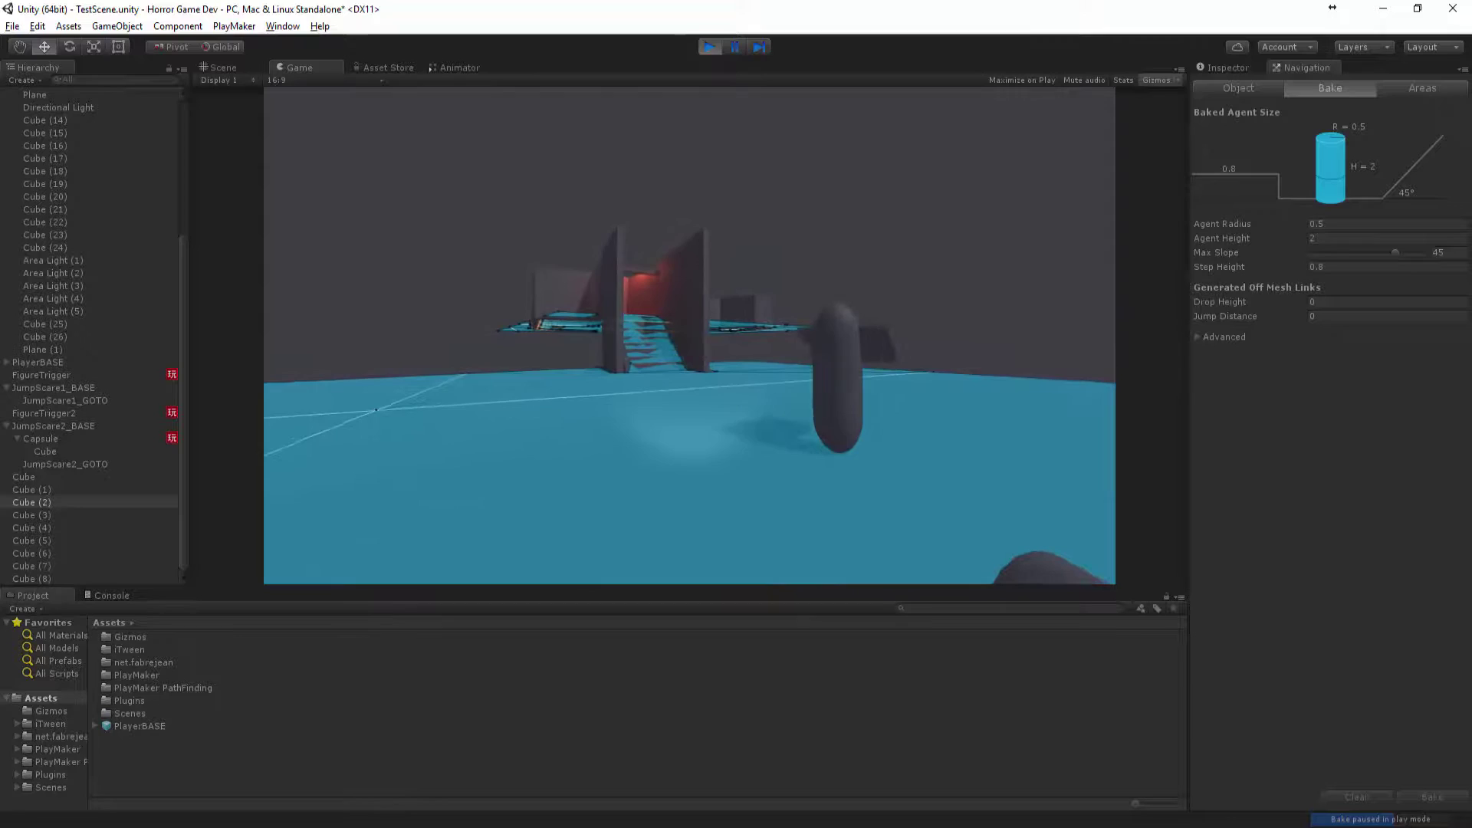
key("w")
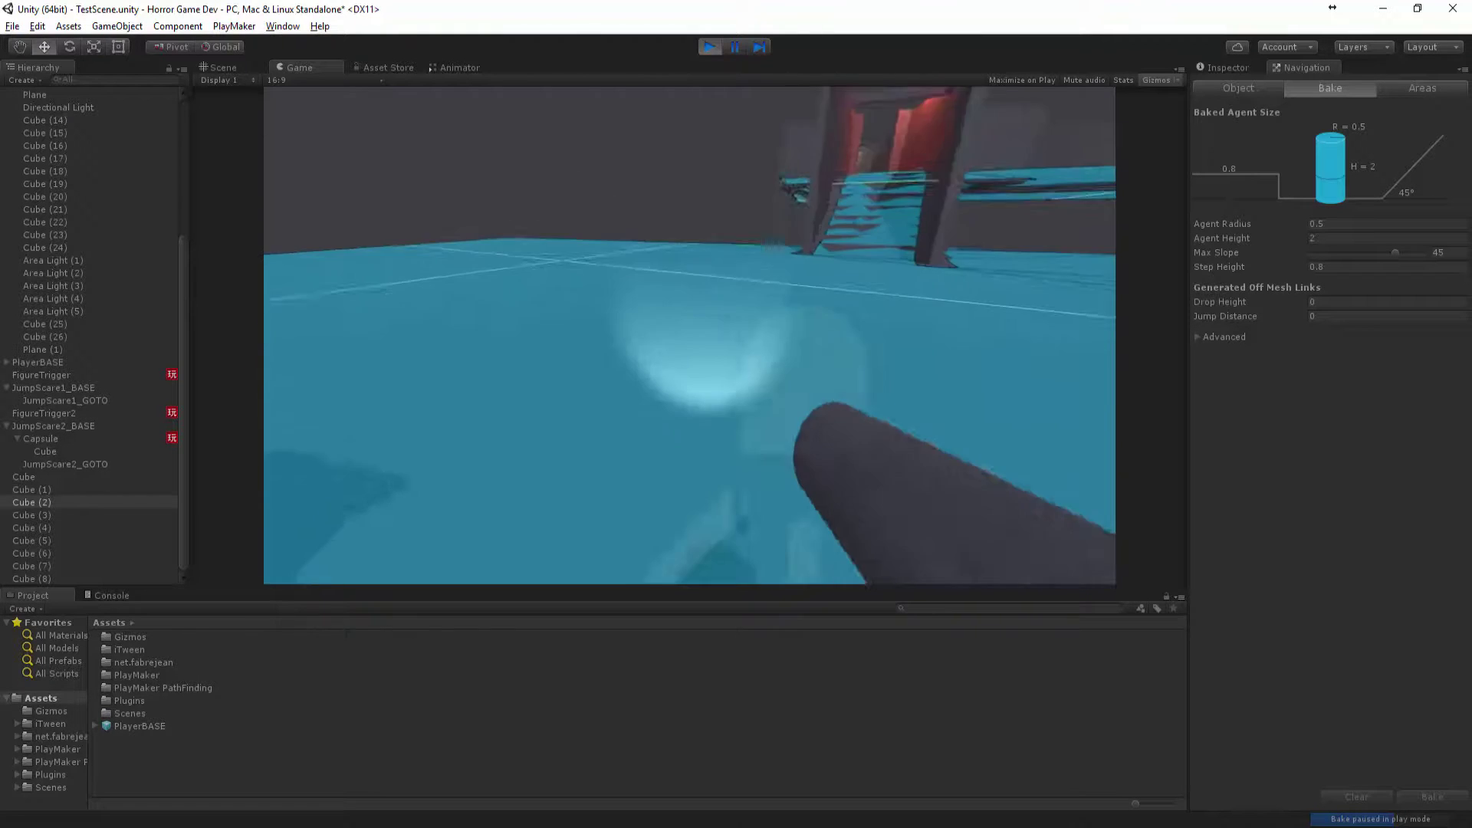
key("w")
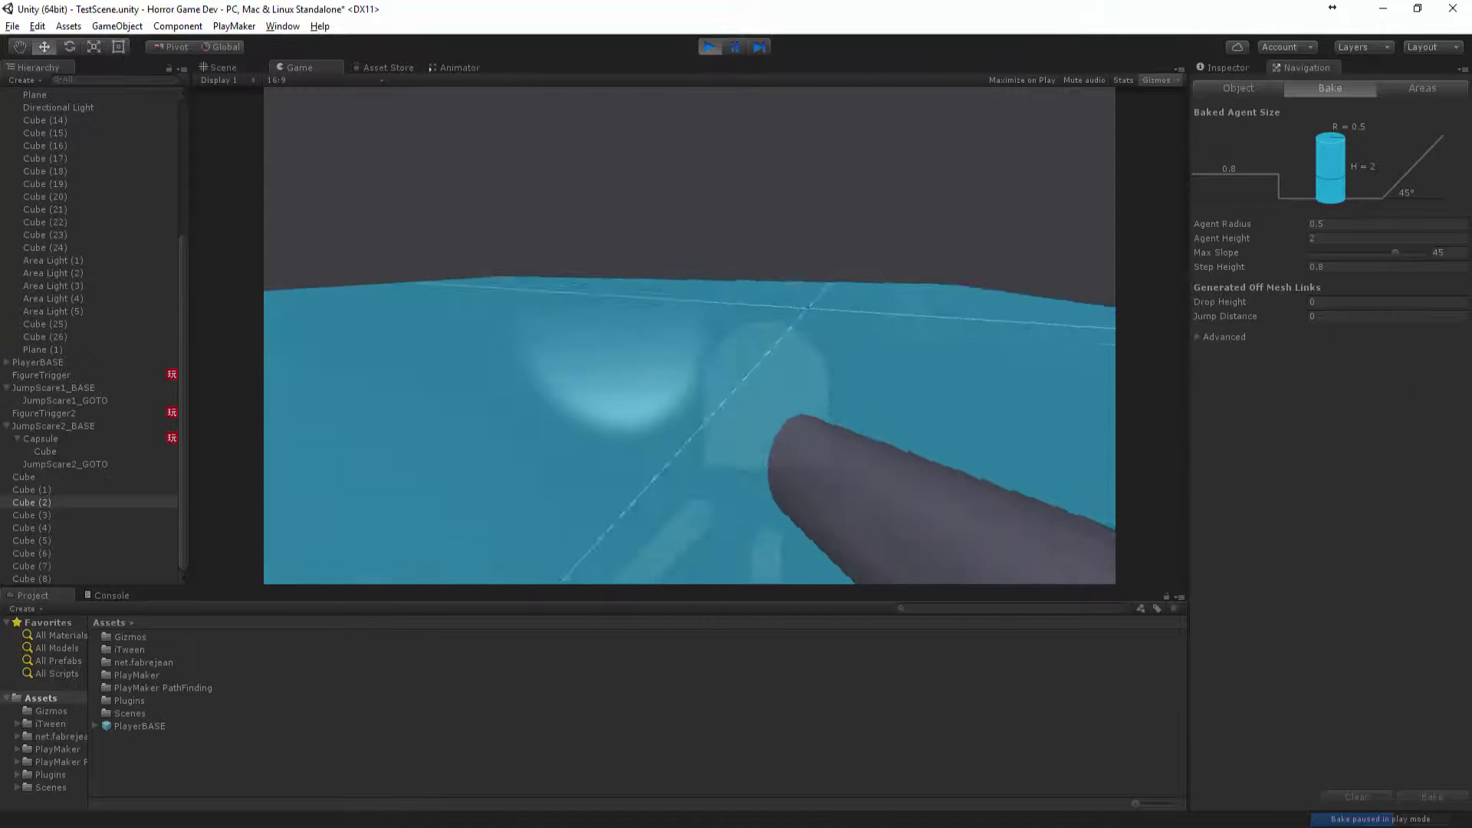
key("s")
key("s")
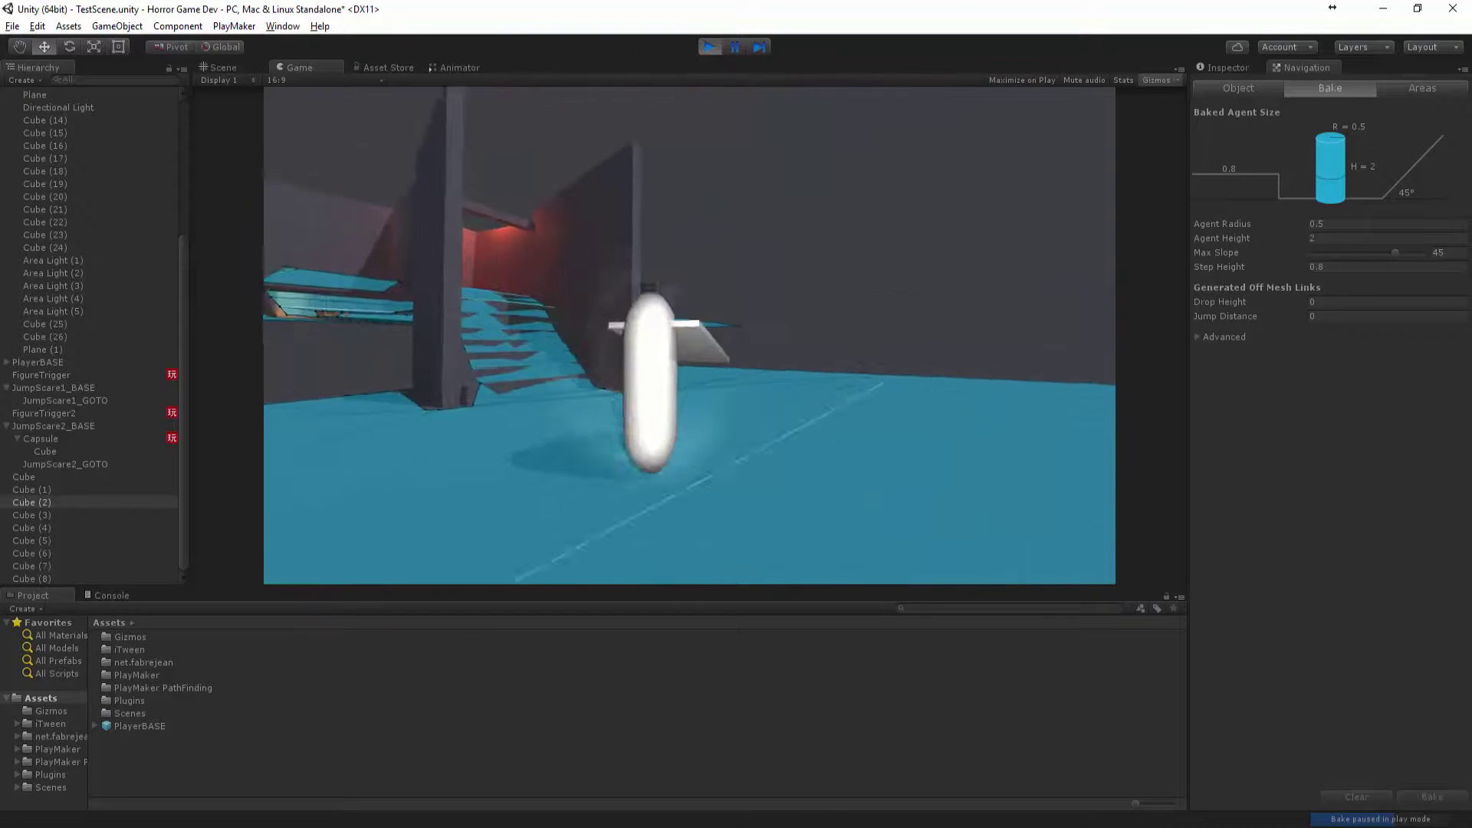
key("w")
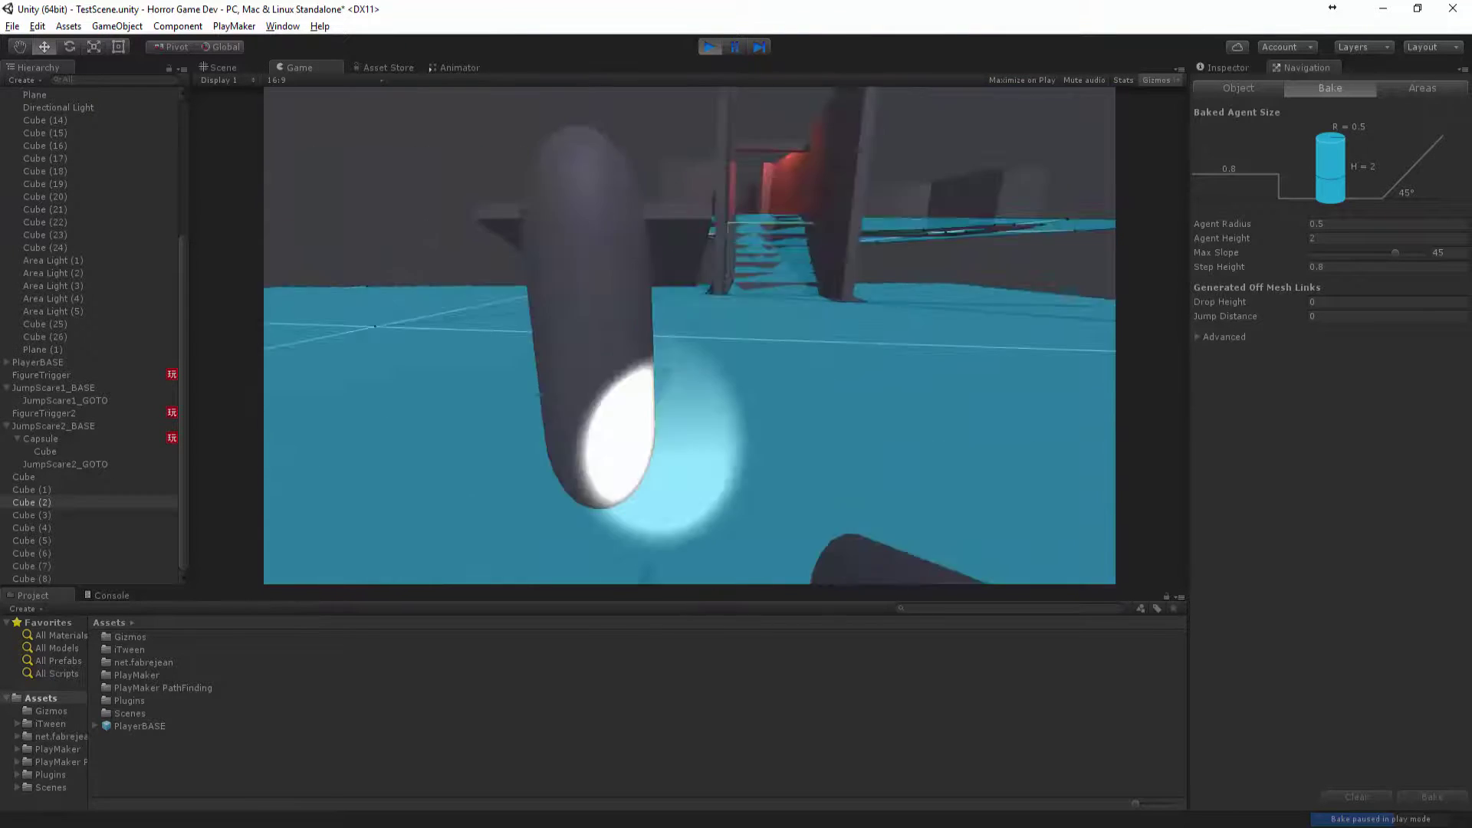
key("Escape")
key("ctrl+p")
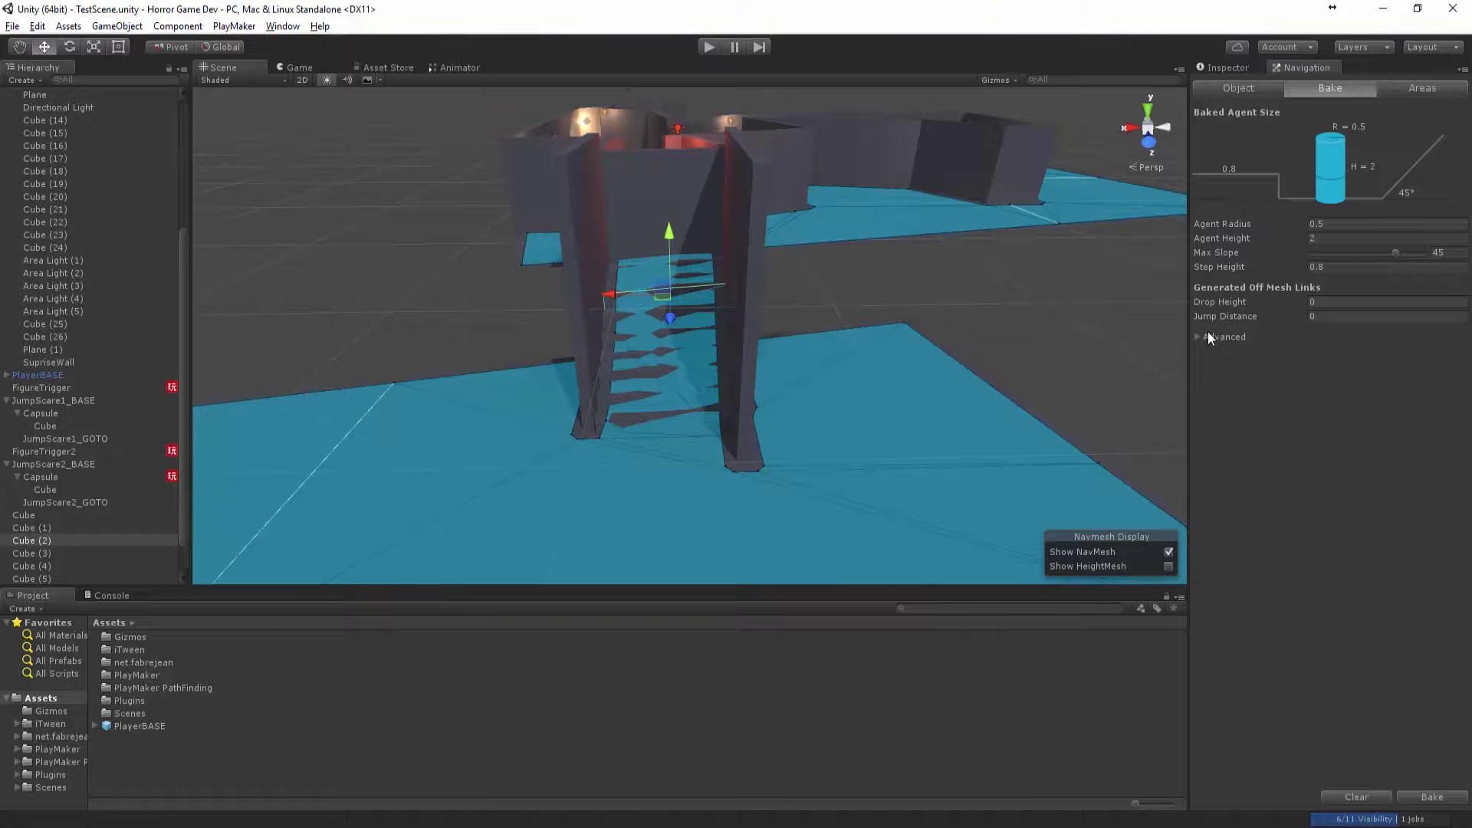
Duplicate the stair's side wall, turn the copy perpendicular to the staircase, and stretch it outward along the lower floor's stair-side edge.
left_click(1133, 345)
scroll(1053, 318, "down", 5)
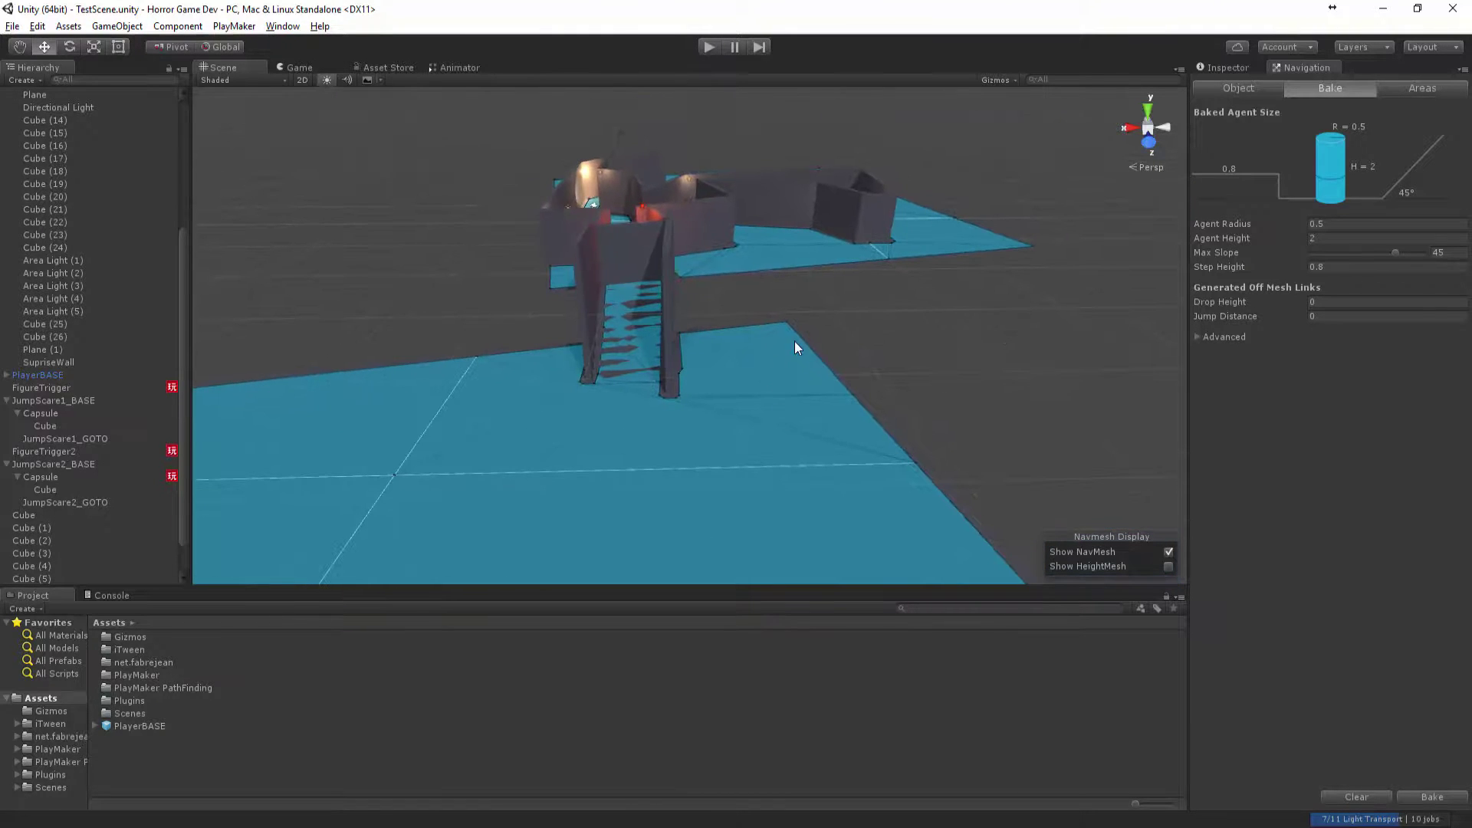
scroll(798, 347, "up", 4)
left_click_drag(805, 345, 624, 359, "alt")
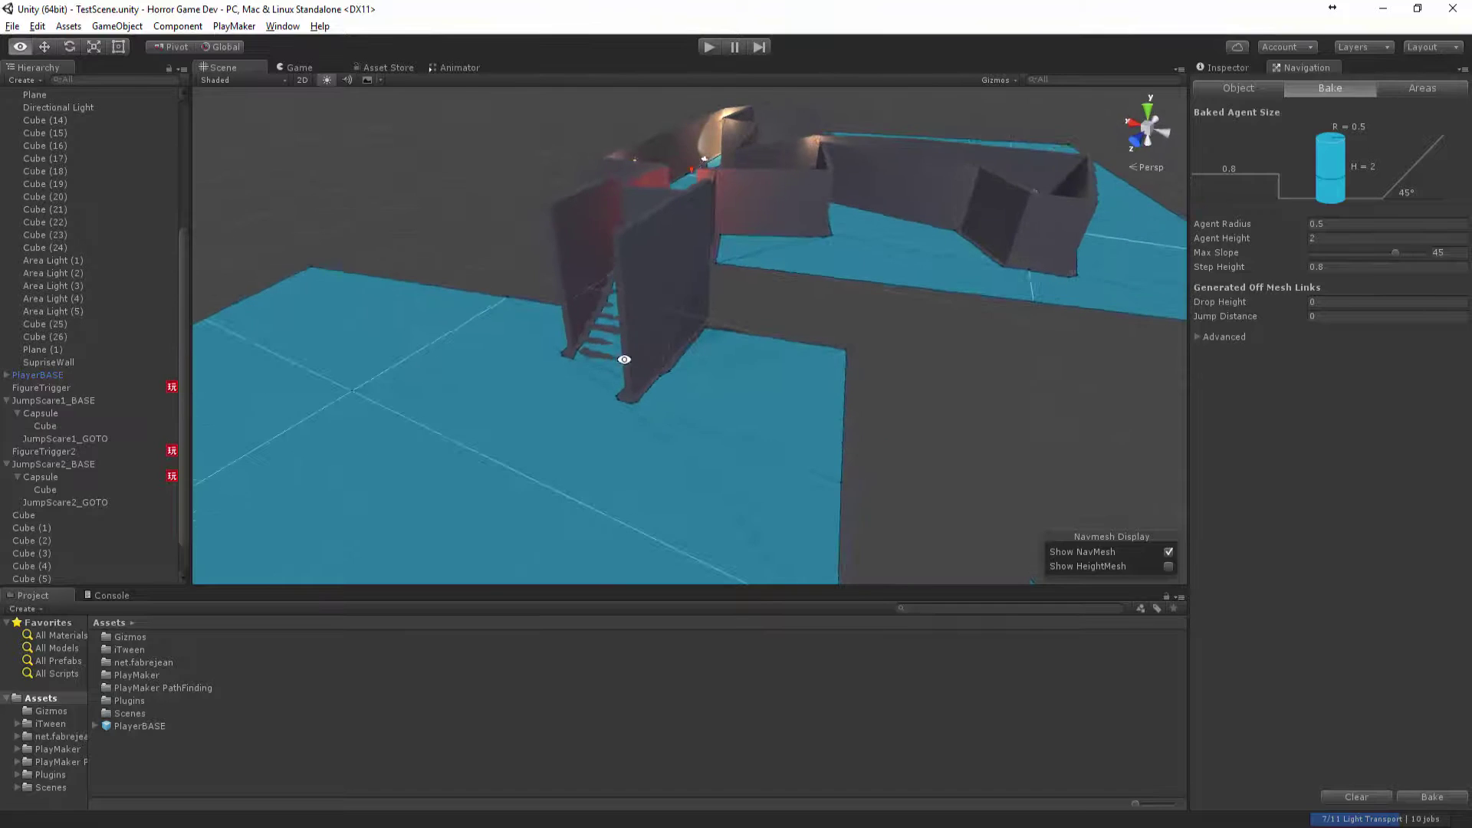
left_click(572, 261)
key("ctrl+d")
key("e")
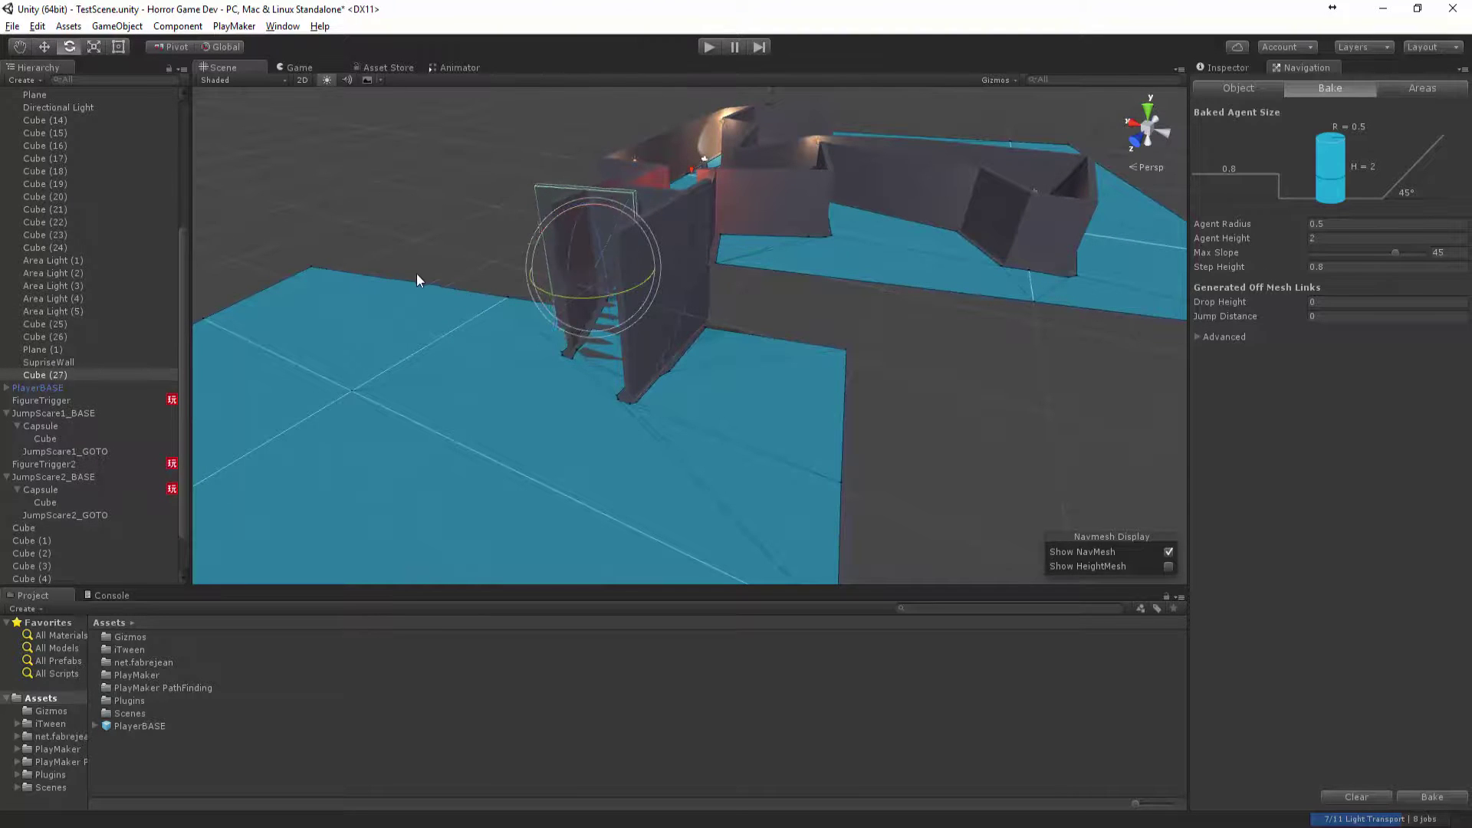
key("w")
left_click_drag(547, 319, 500, 347, "alt")
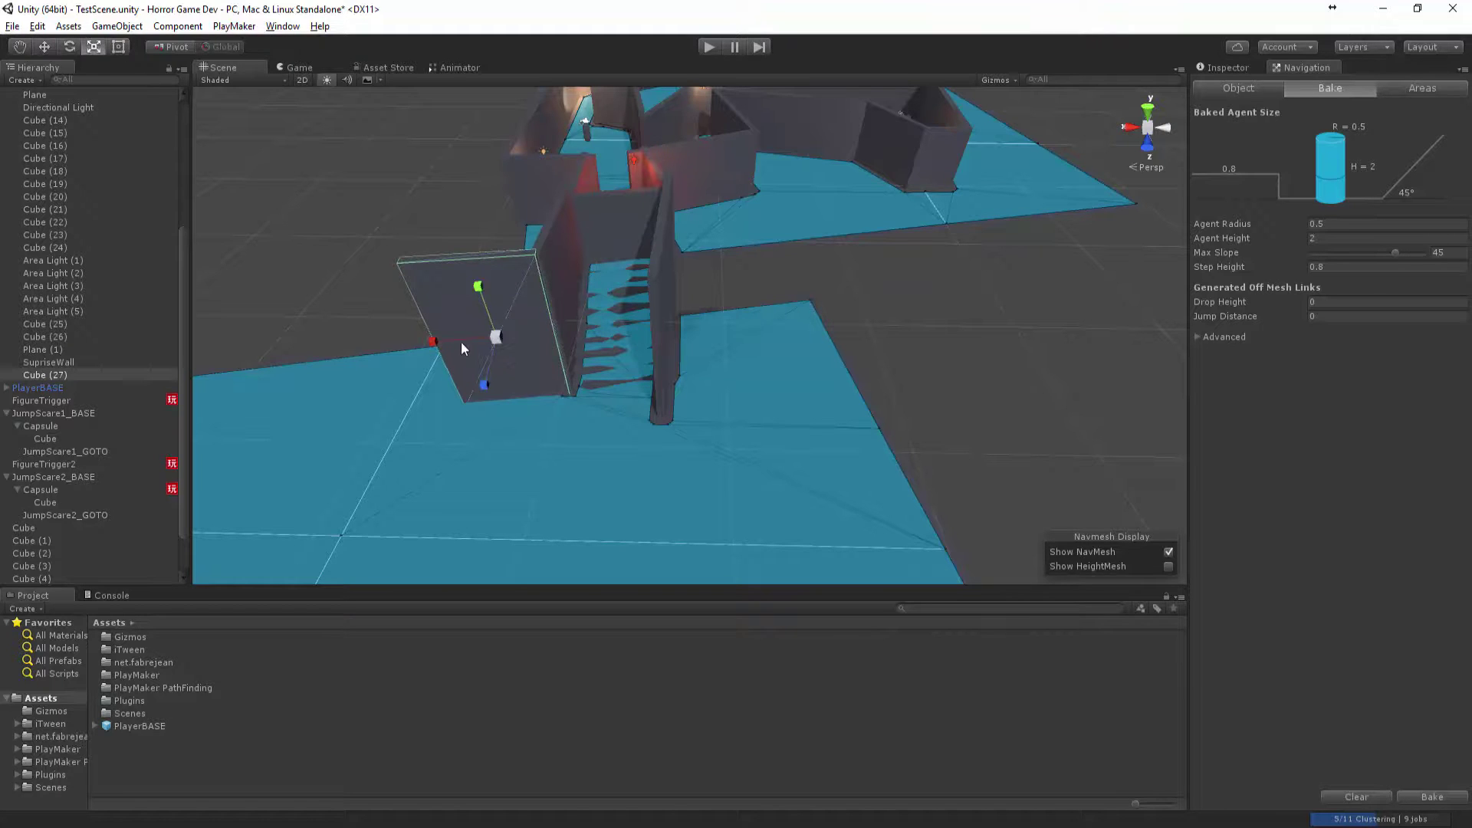
mouse_move(428, 373)
left_mouse_down("alt")
mouse_move(562, 364)
mouse_move(417, 387)
mouse_move(430, 372)
left_mouse_up("alt")
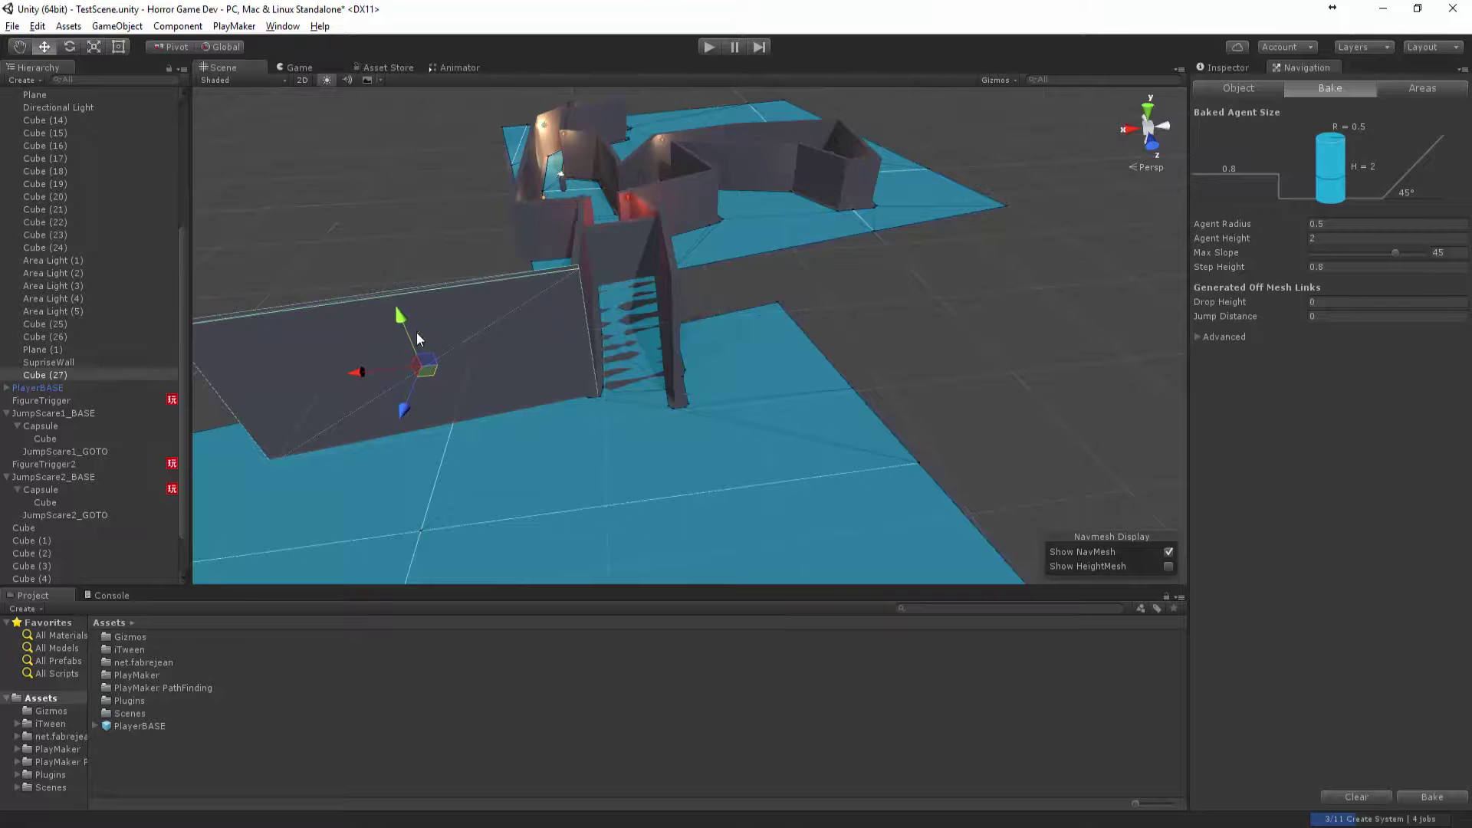
left_click(420, 290)
Duplicate the opposite stair wall, Cube (26), turn the copy perpendicular to the stairs, and stretch it along the lower floor's other stair-side edge.
left_click_drag(427, 288, 464, 308, "alt")
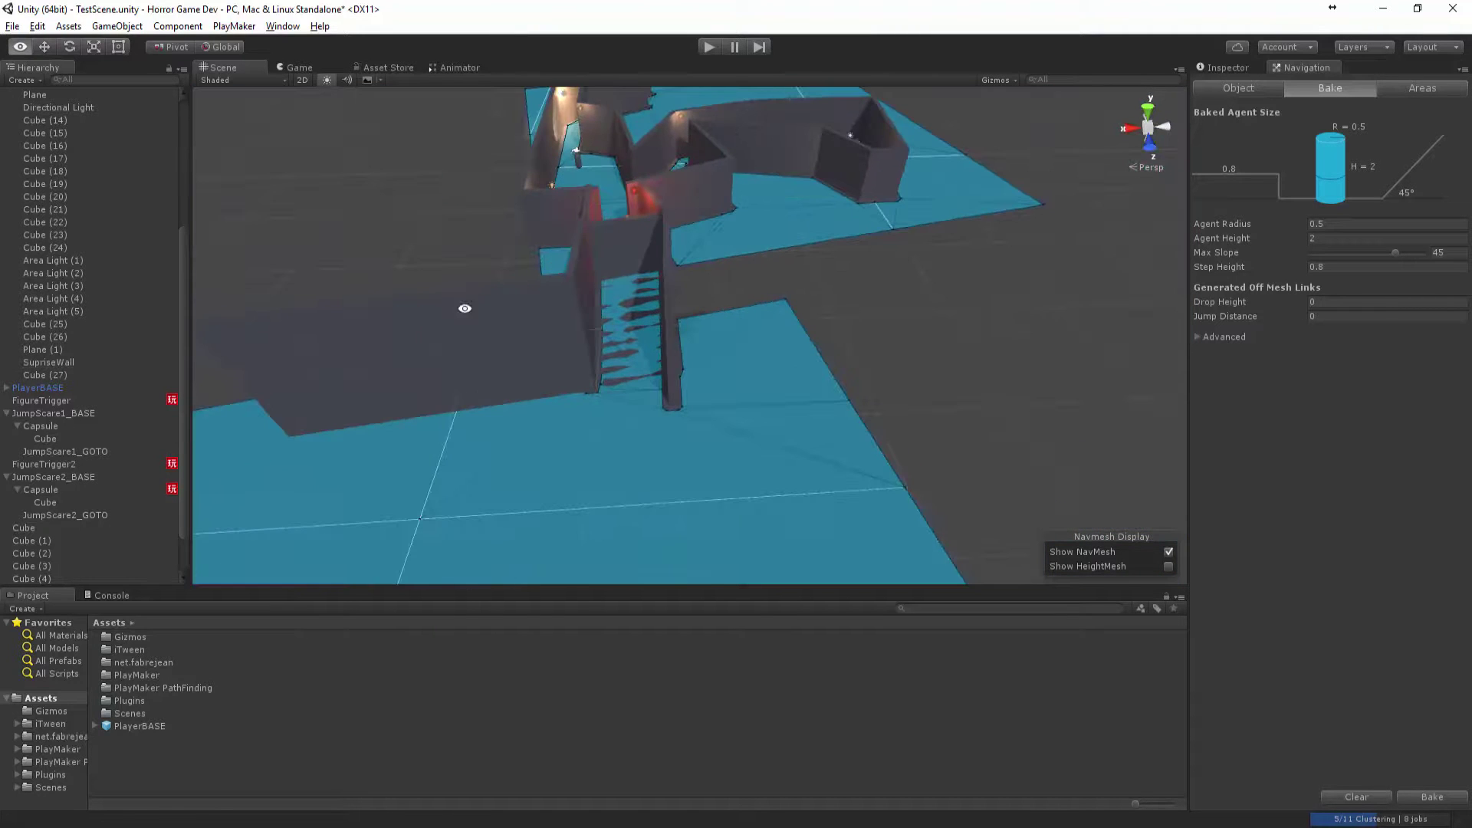
left_click_drag(665, 290, 670, 375, "alt")
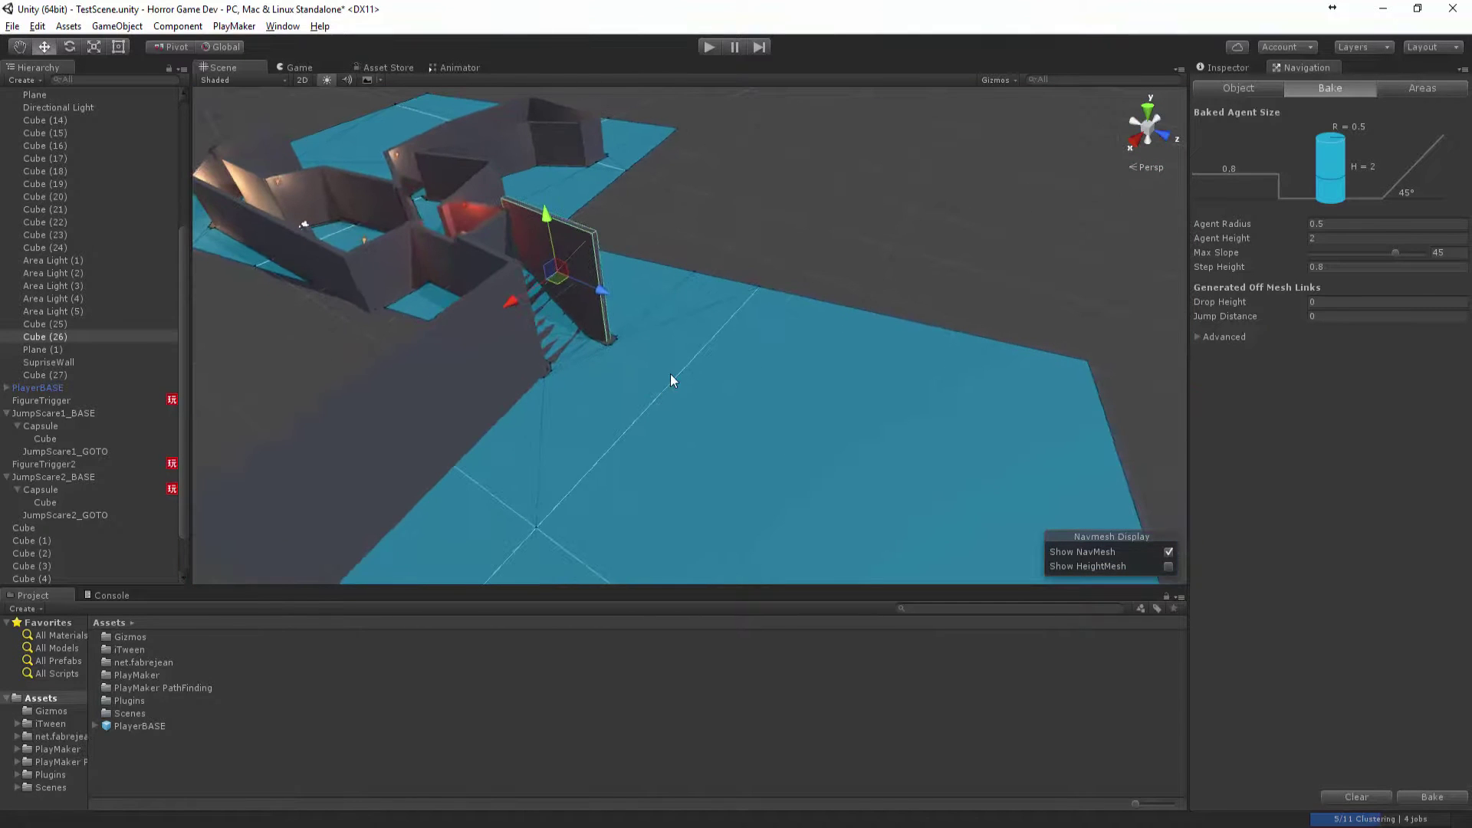
key("w")
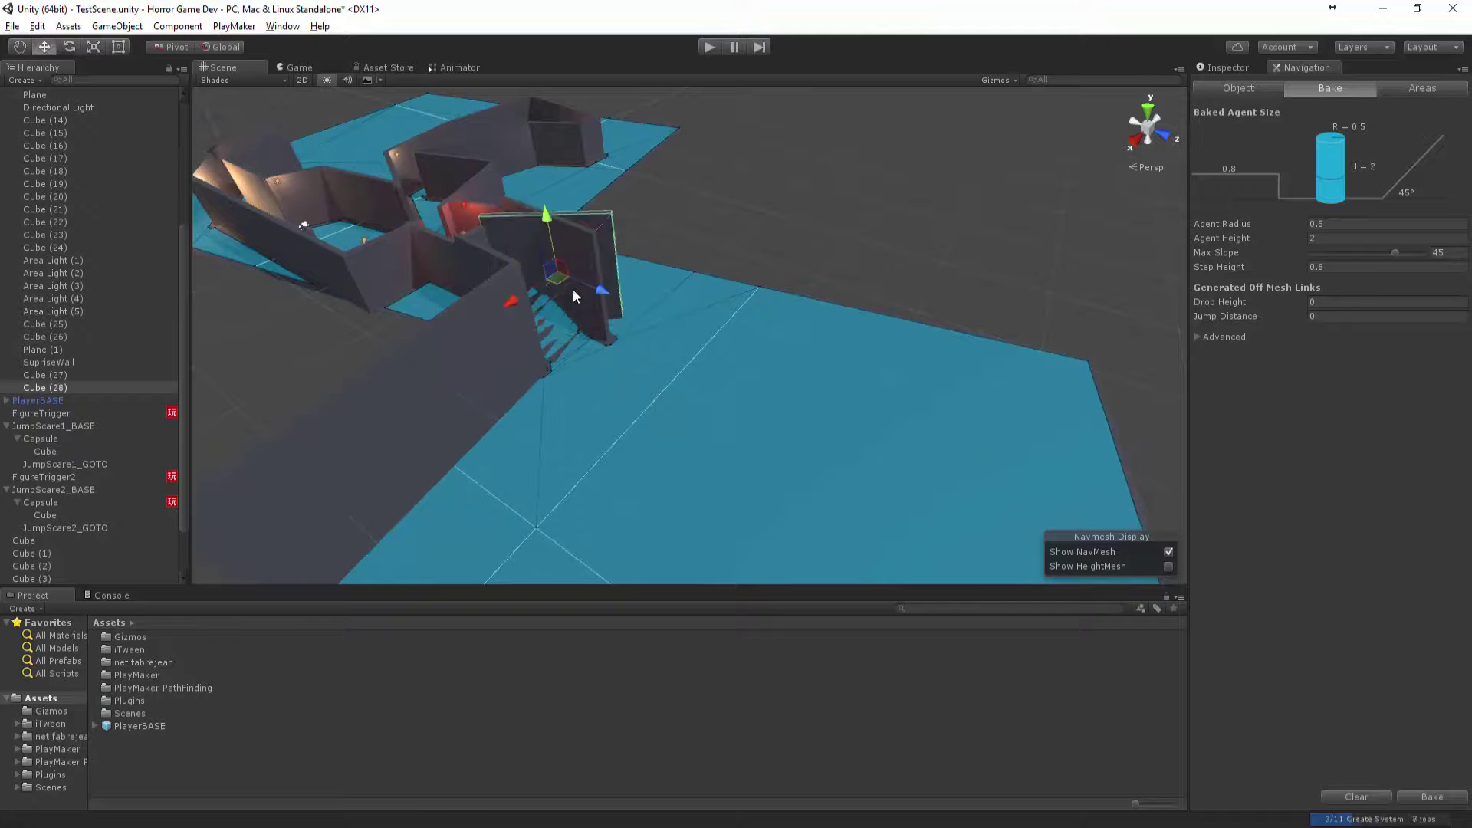
left_click_drag(573, 288, 1001, 309)
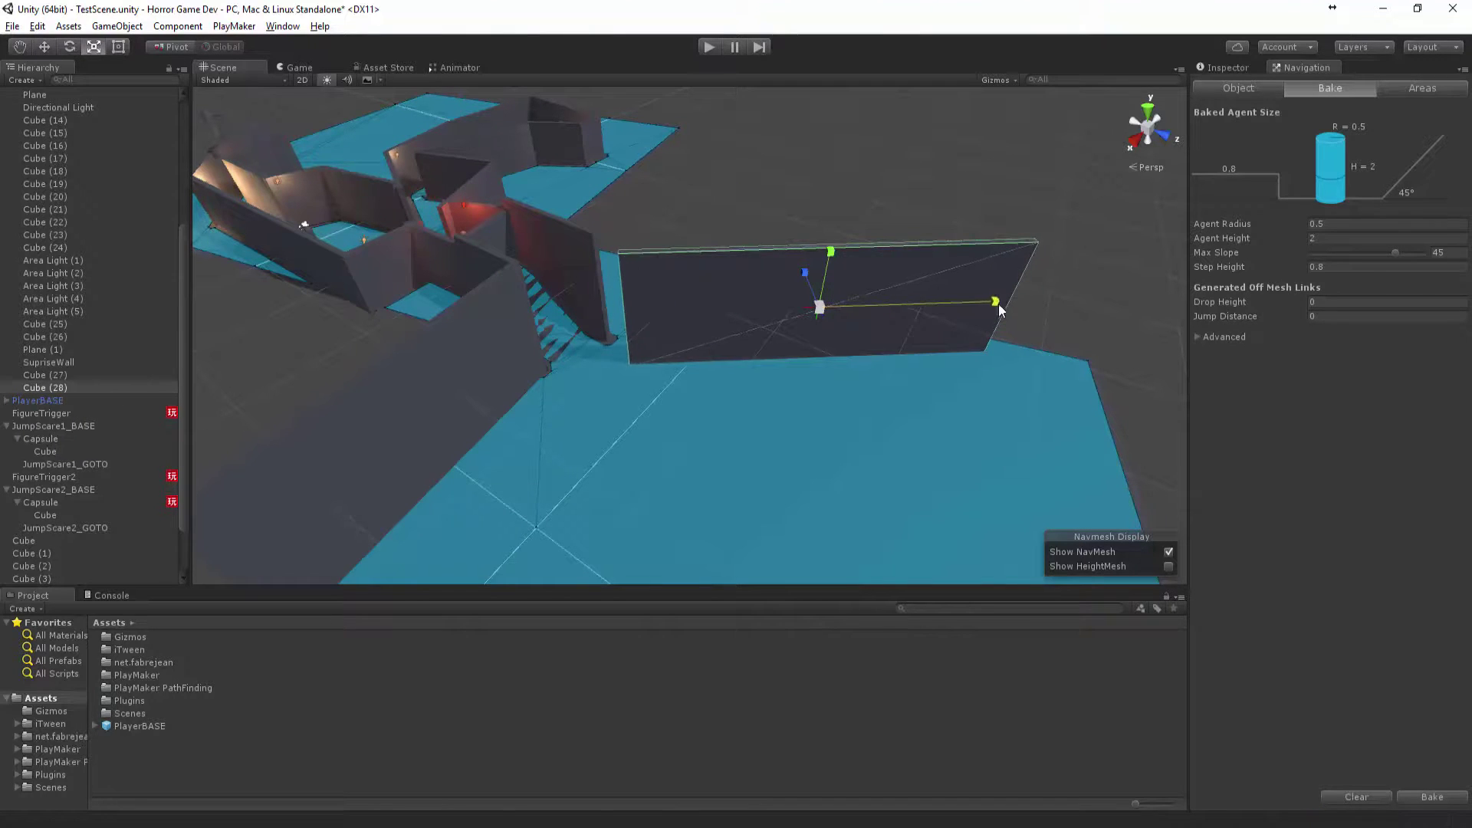
mouse_move(840, 351)
left_mouse_down()
mouse_move(814, 348)
mouse_move(786, 314)
mouse_move(883, 324)
mouse_move(845, 324)
left_mouse_up()
key("w")
key("r")
key("w")
left_click_drag(724, 201, 650, 339, "alt")
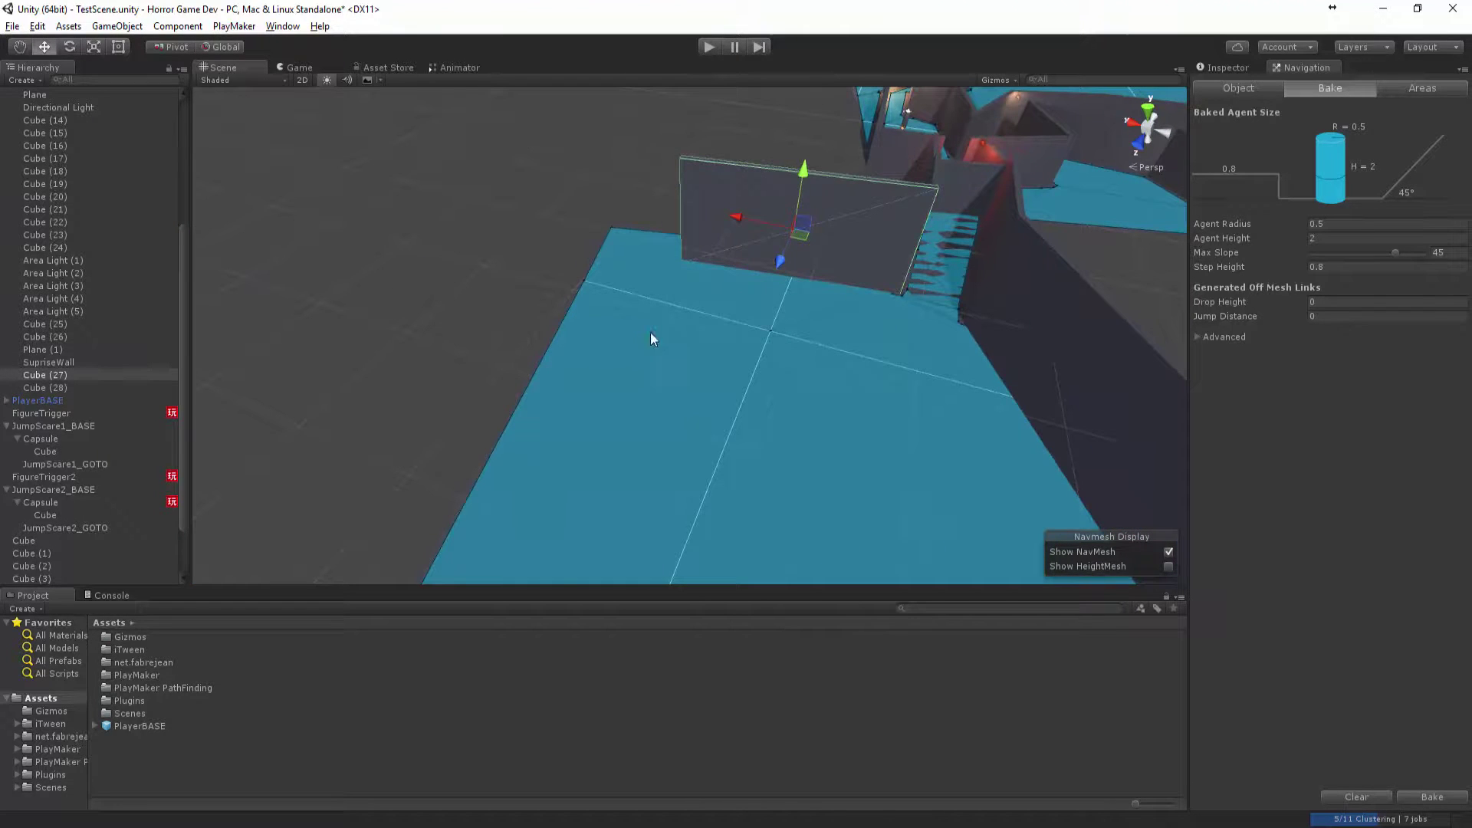
Duplicate the lower floor's stair-side wall, Cube (27), and turn and move the copy to extend the wall at an angle along the floor edge.
left_click_drag(824, 259, 814, 271)
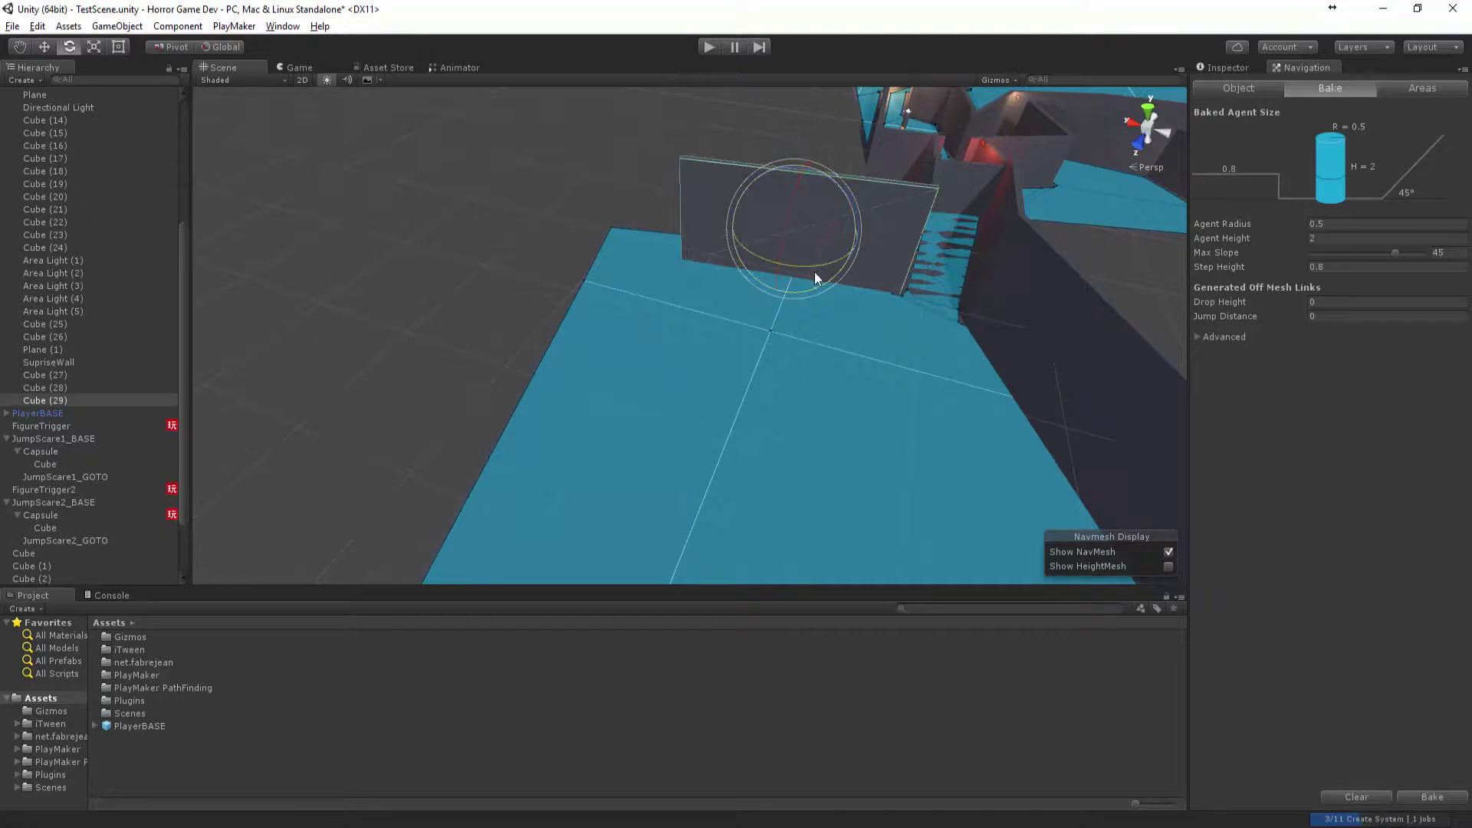
key("w")
left_click_drag(727, 282, 575, 237)
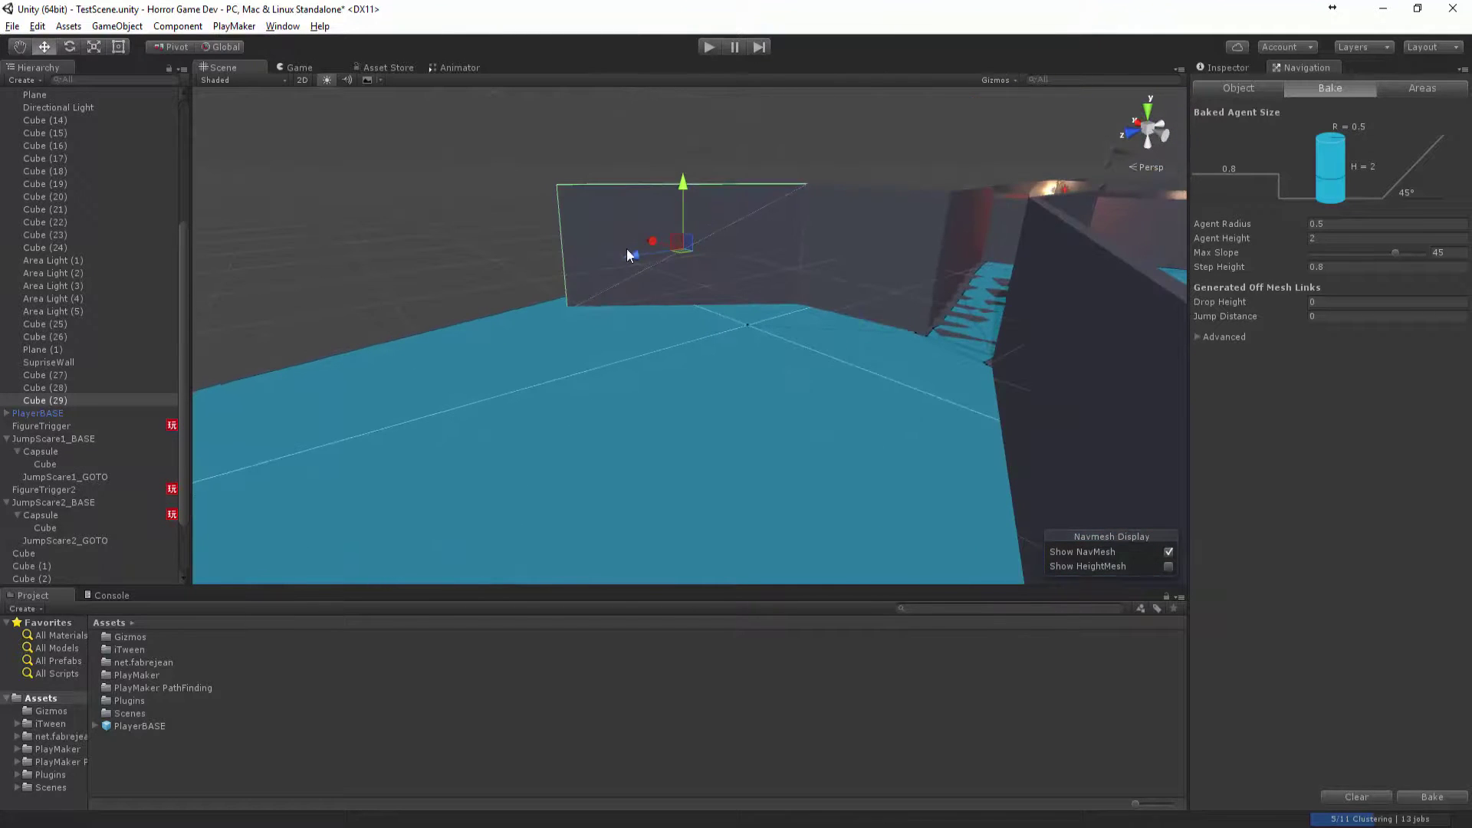
key("e")
left_click_drag(677, 260, 771, 464)
Duplicate the angled wall, Cube (29), and turn and move the copy so it continues the lower floor's boundary.
key("ctrl+d")
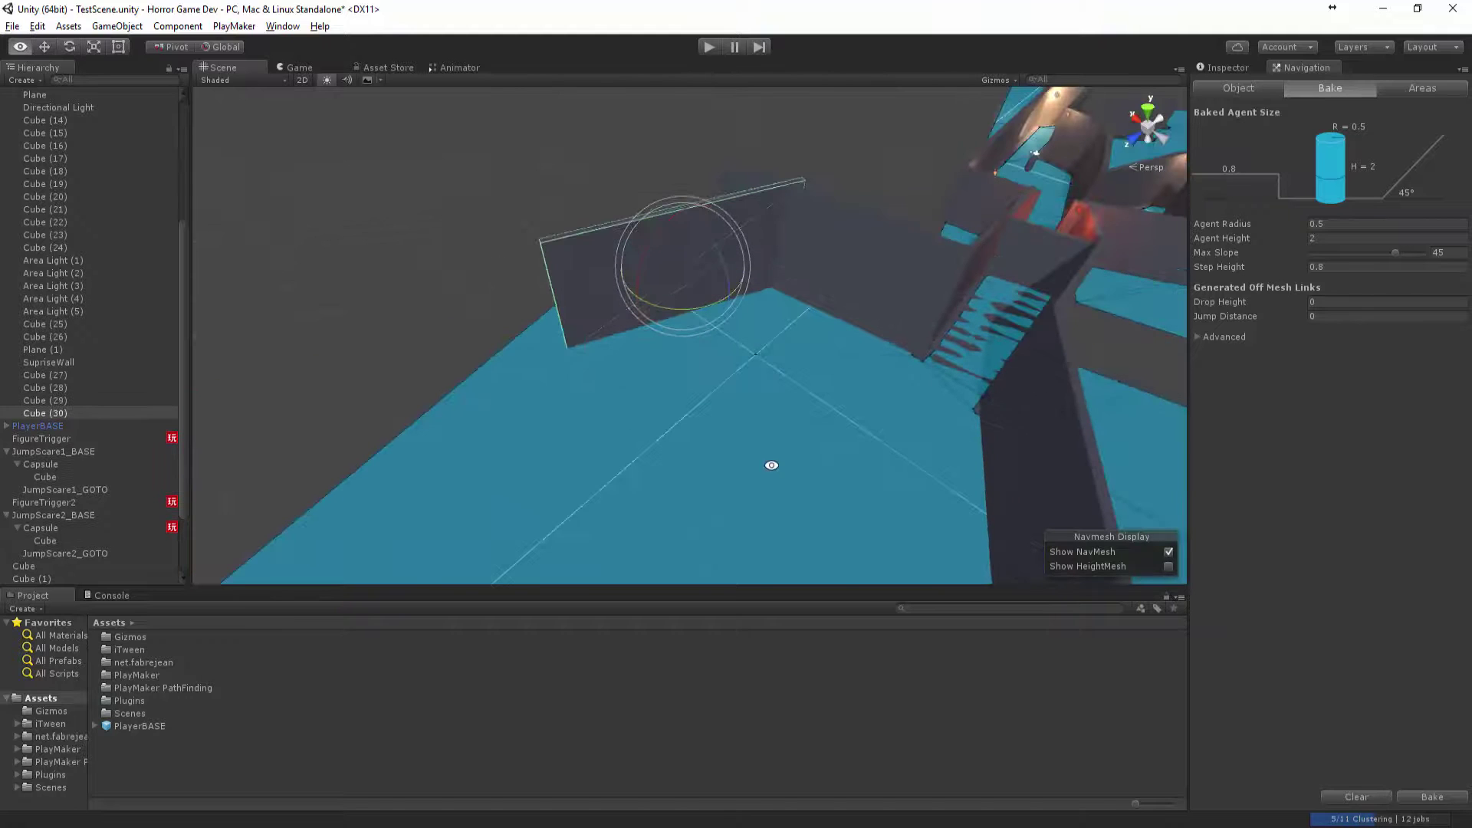
left_click_drag(687, 312, 460, 418)
key("w")
key("e")
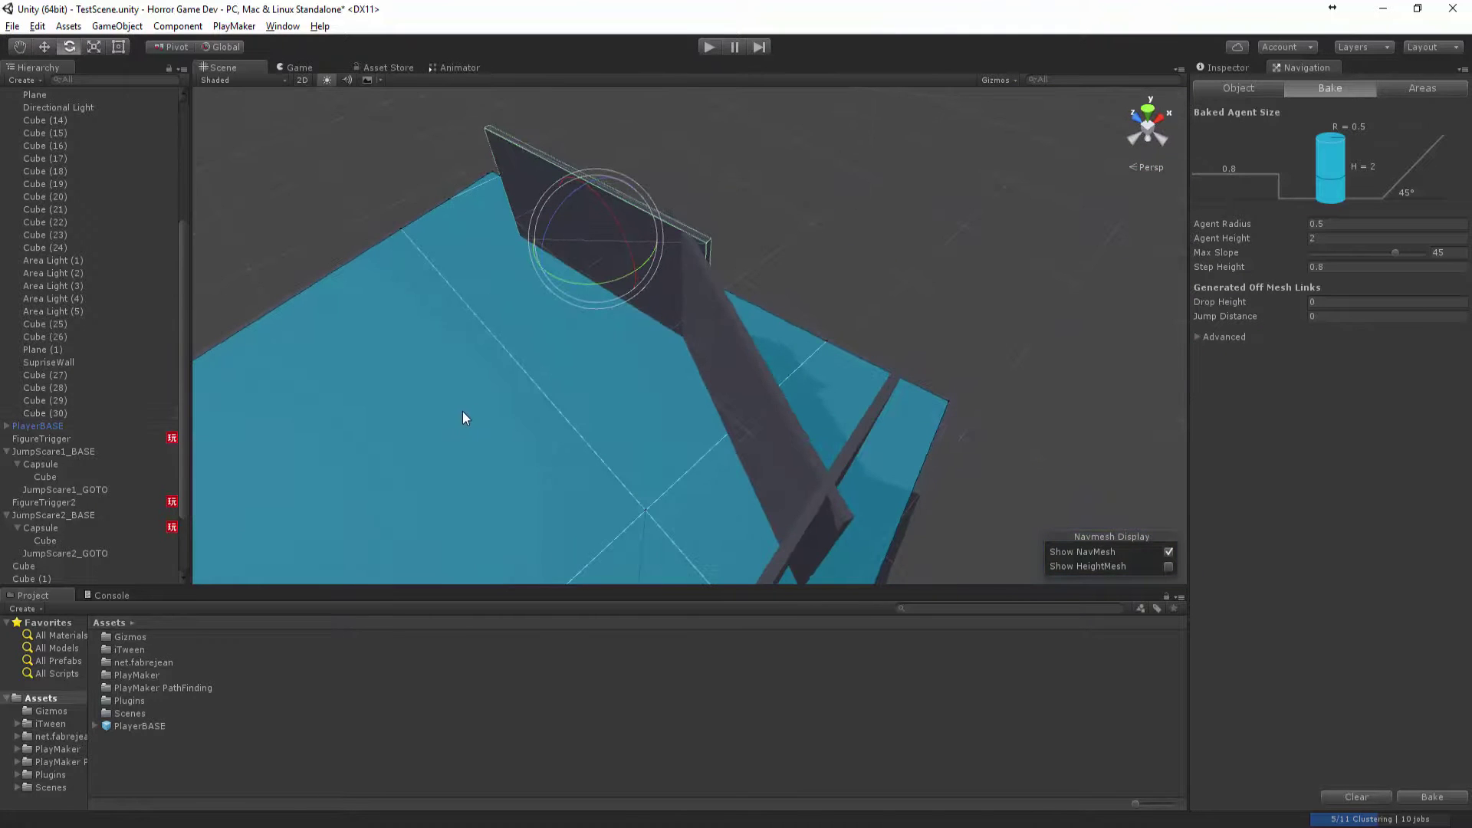
Add two more turned wall copies, Cube (31) and Cube (32), and join them end to end to close the lower floor's remaining side.
left_click_drag(568, 281, 782, 388)
key("w")
key("ctrl+d")
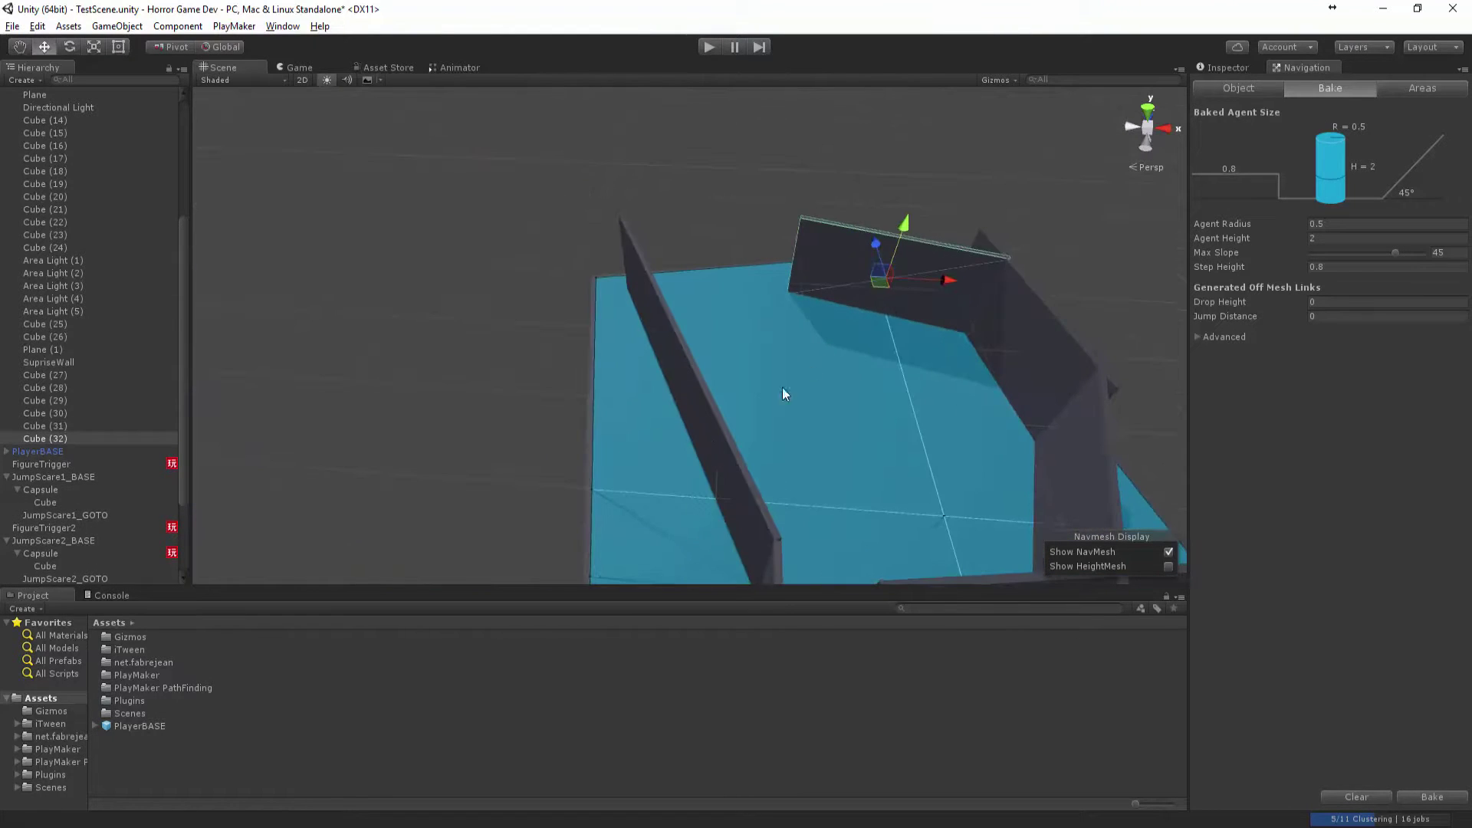
left_click_drag(878, 282, 697, 319)
key("w")
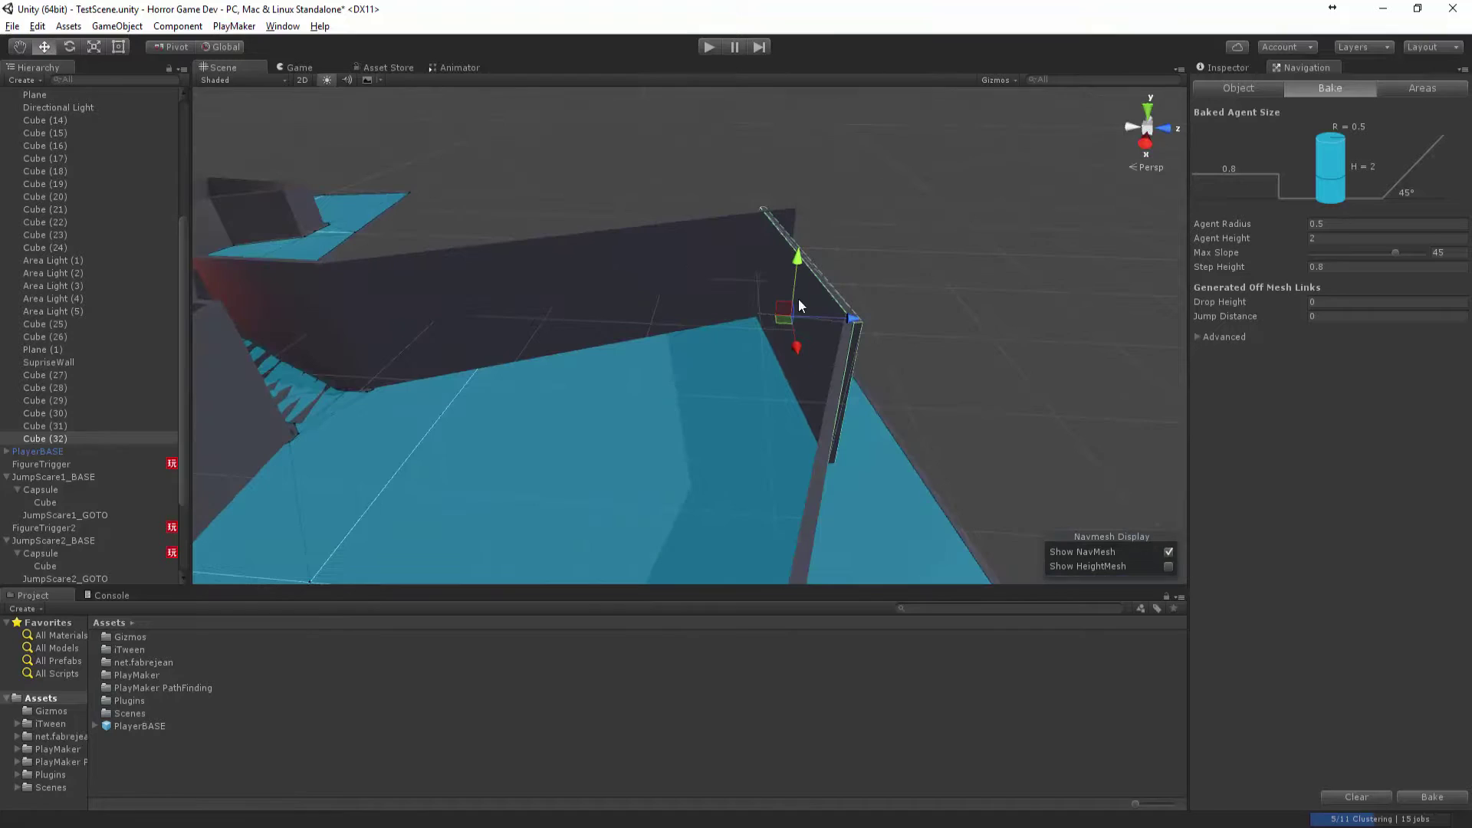
Deselect the last wall and rebake the NavMesh to include the lower floor's new walls.
left_click(975, 321)
left_click_drag(975, 320, 997, 345, "alt")
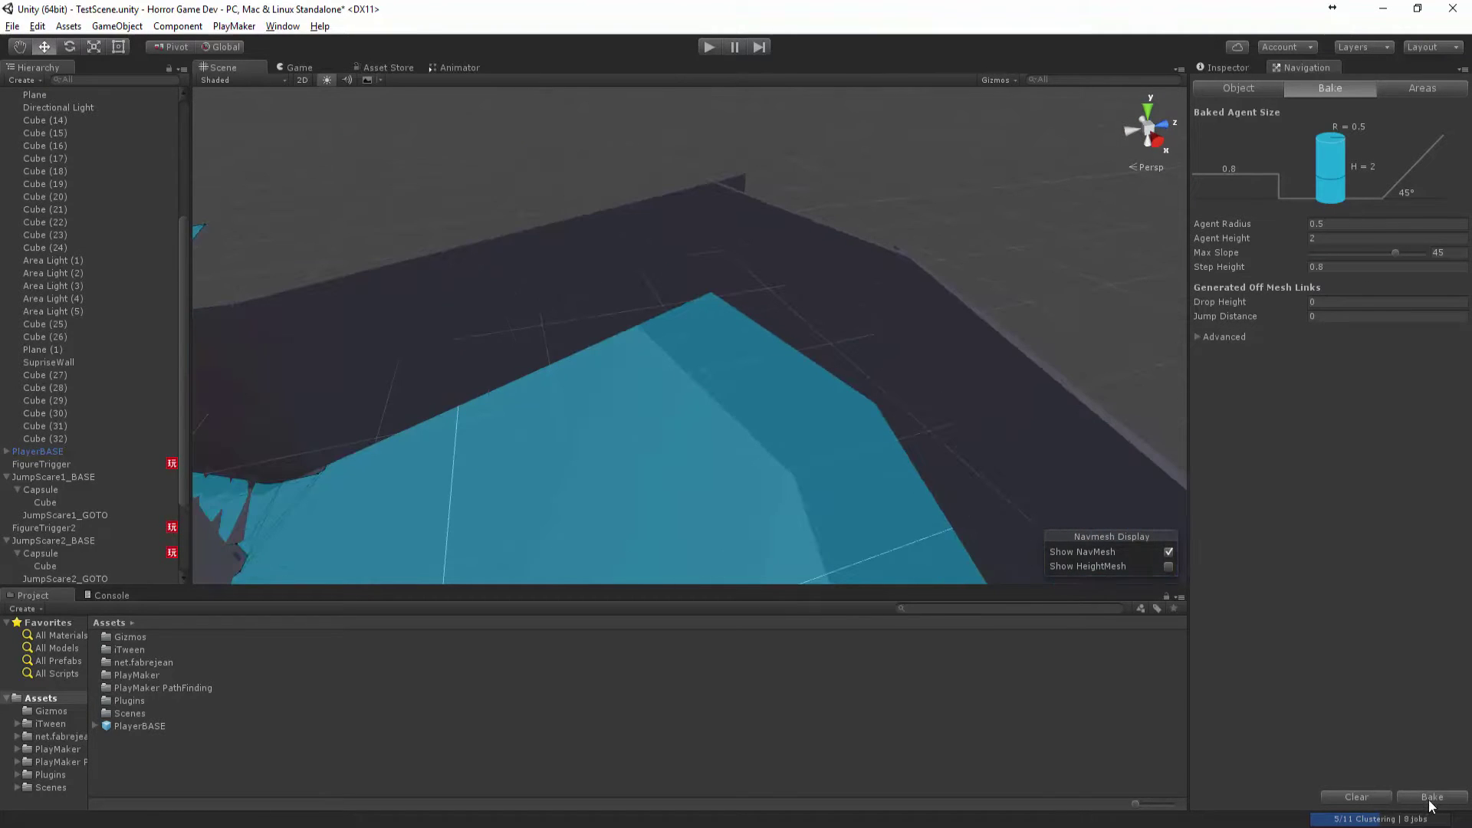
left_click_drag(1016, 523, 871, 433, "alt")
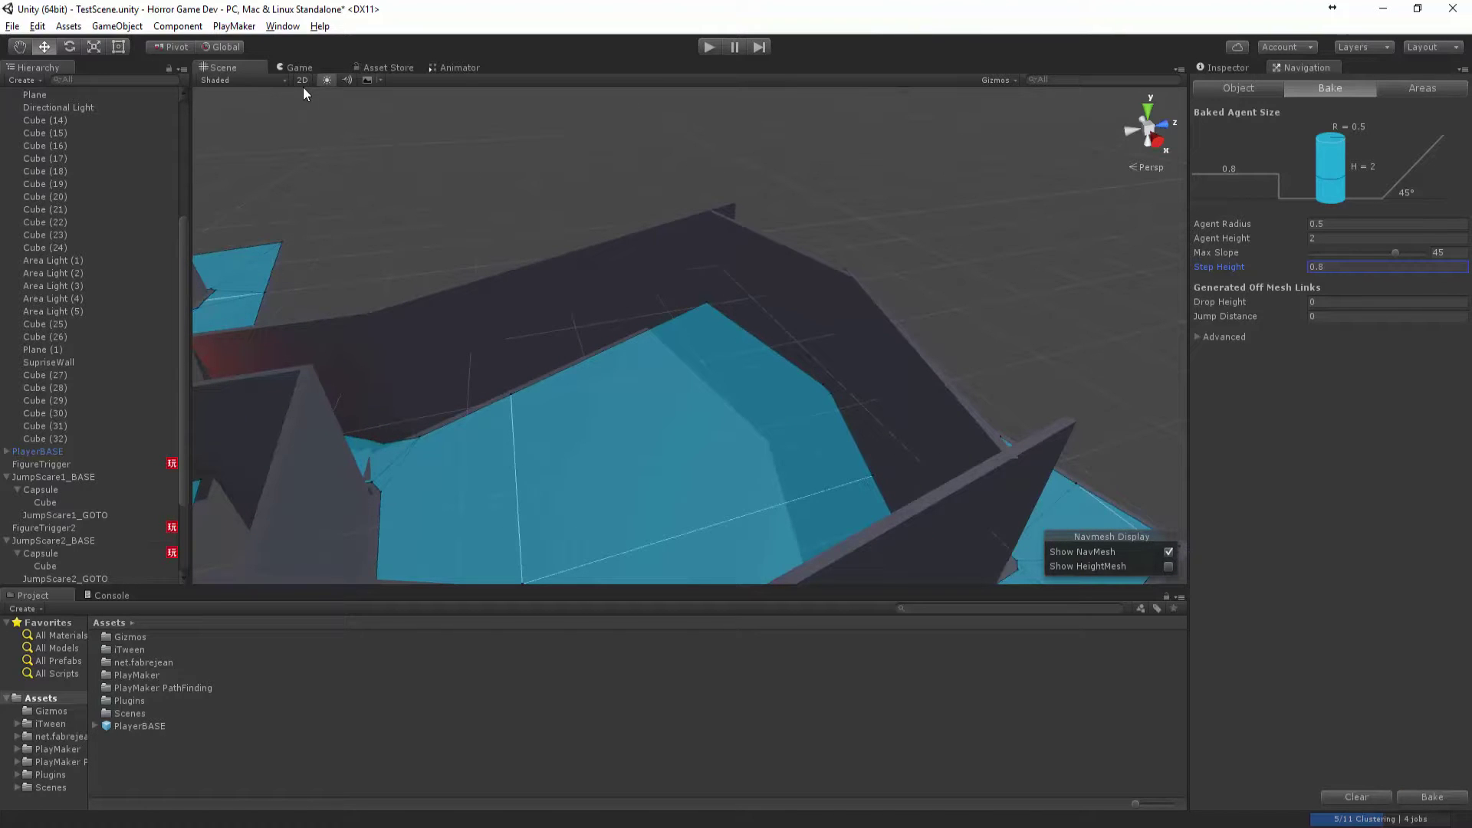
Start a play test and lead the player through the first hallways toward the red-lit passage.
left_click(716, 52)
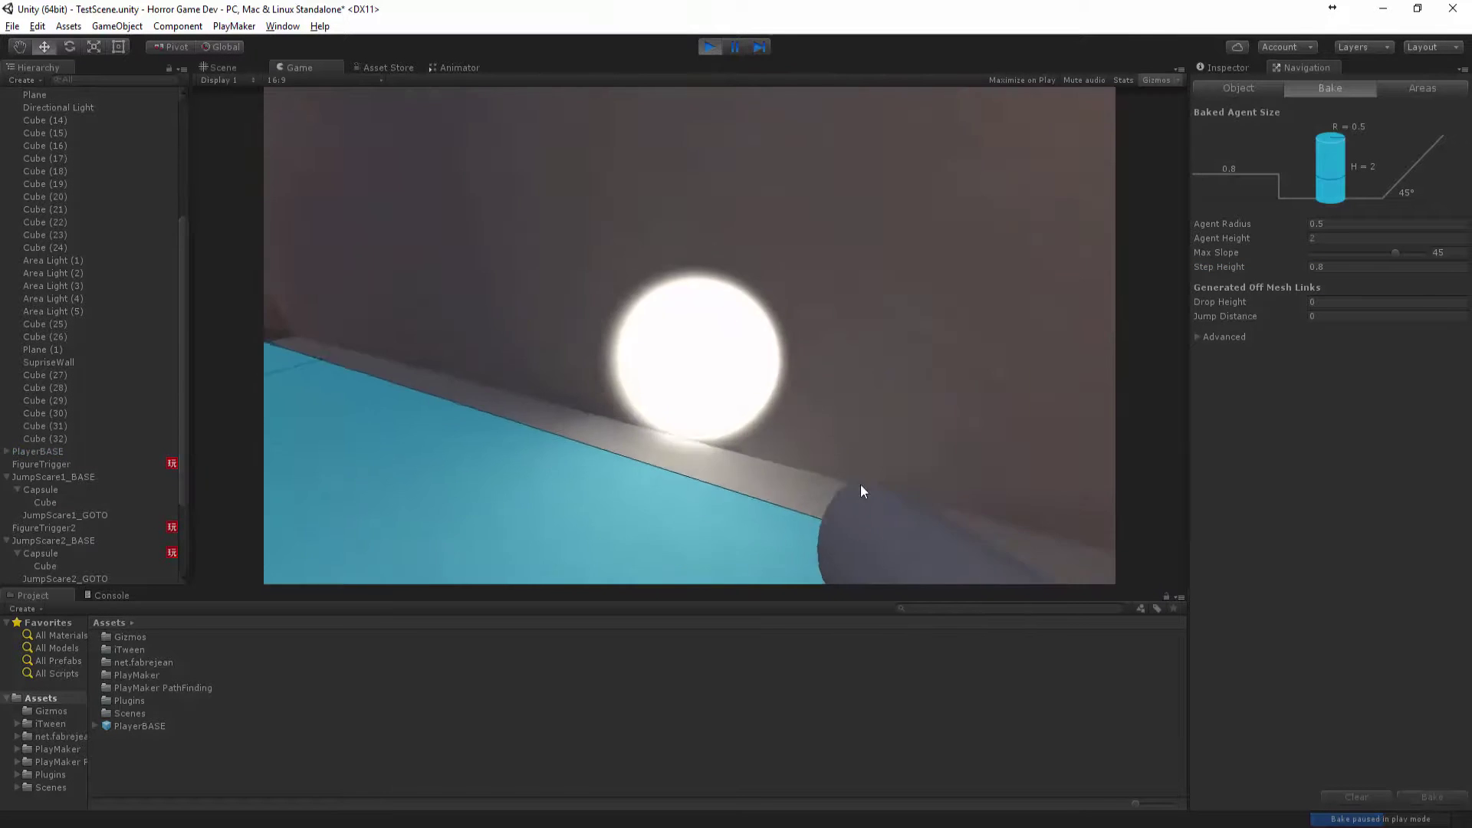
left_click(234, 266)
key("w")
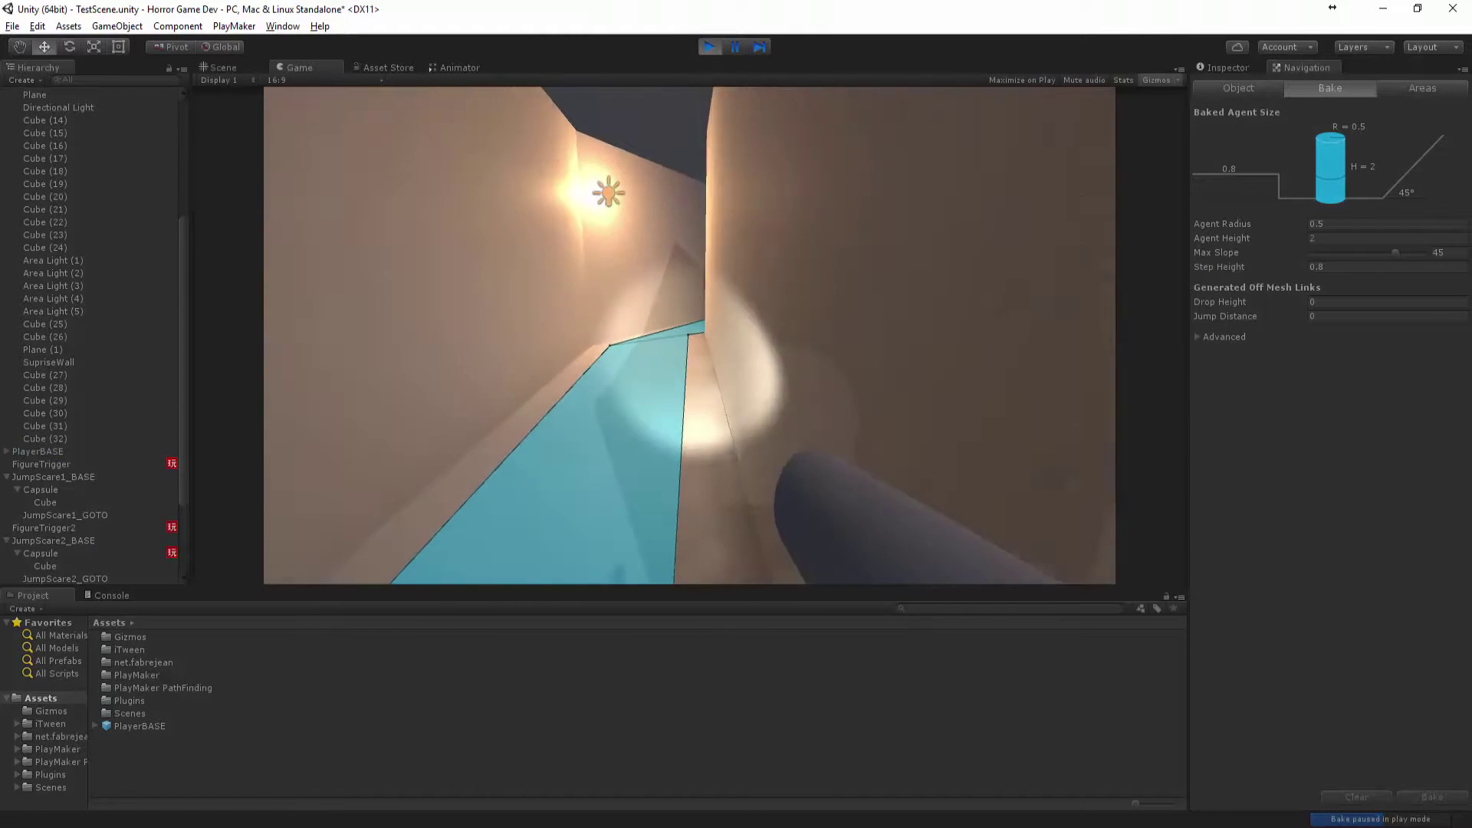
key("w")
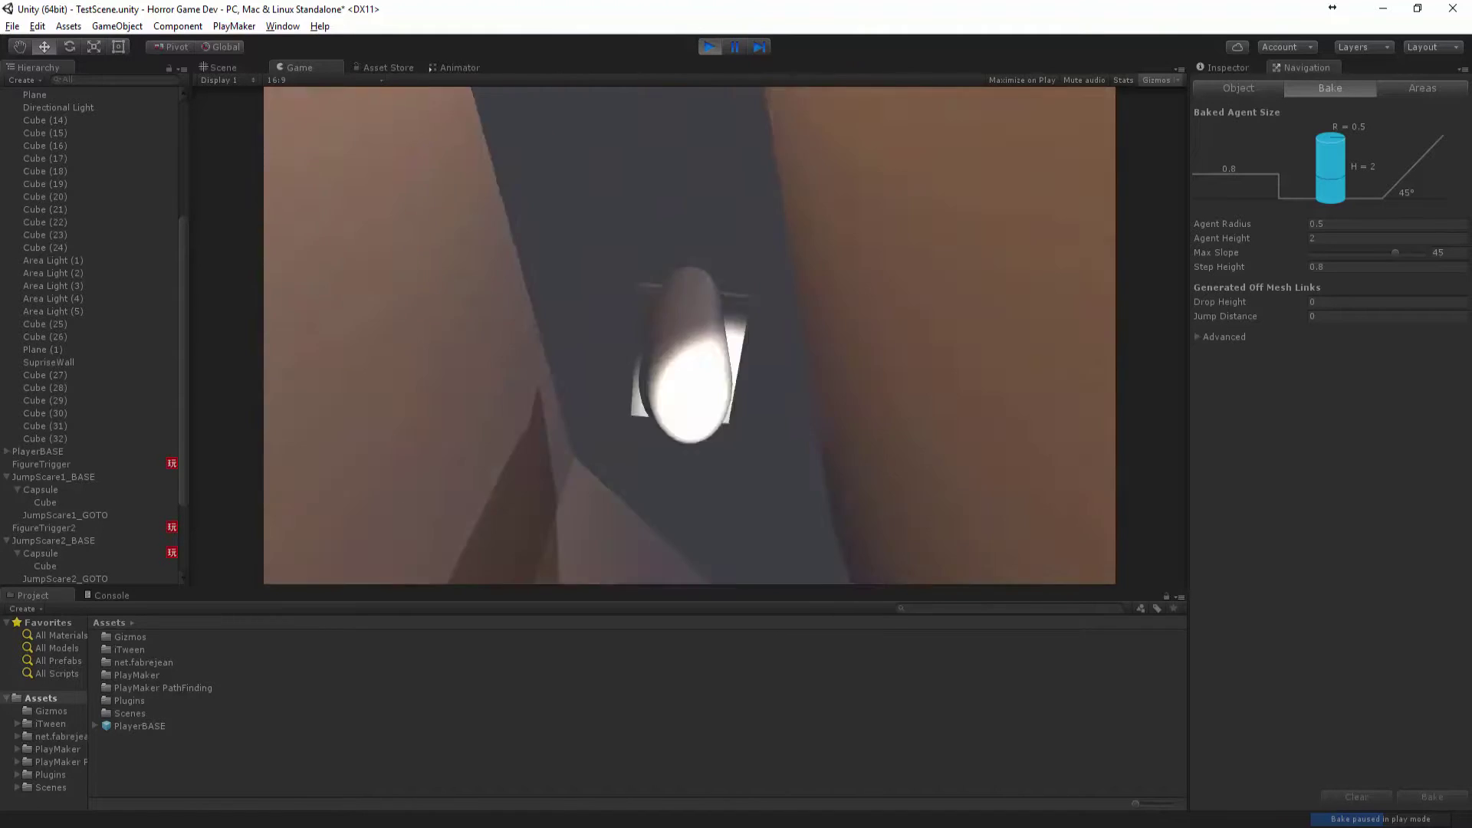
key("w")
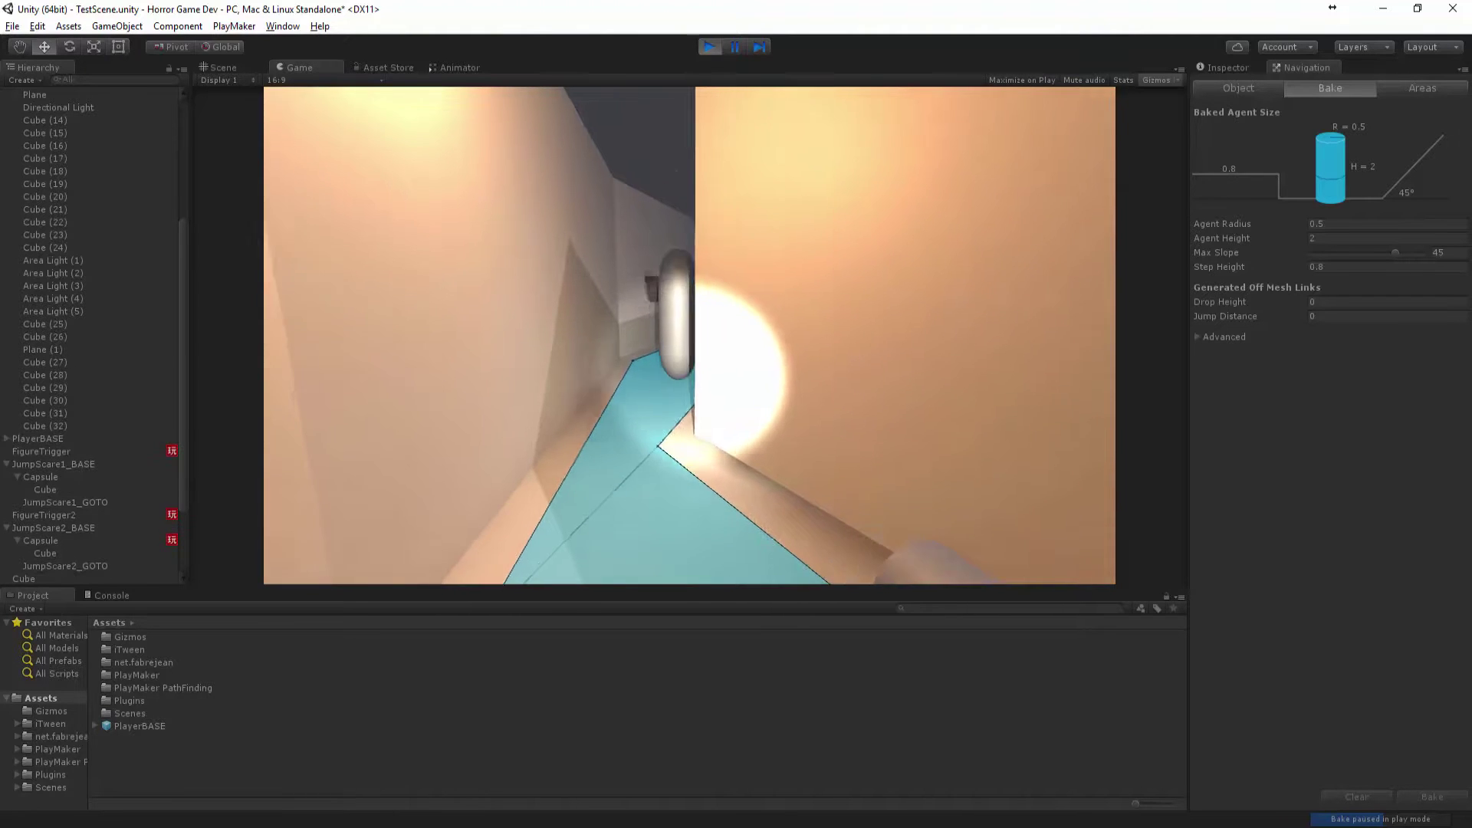
key("w")
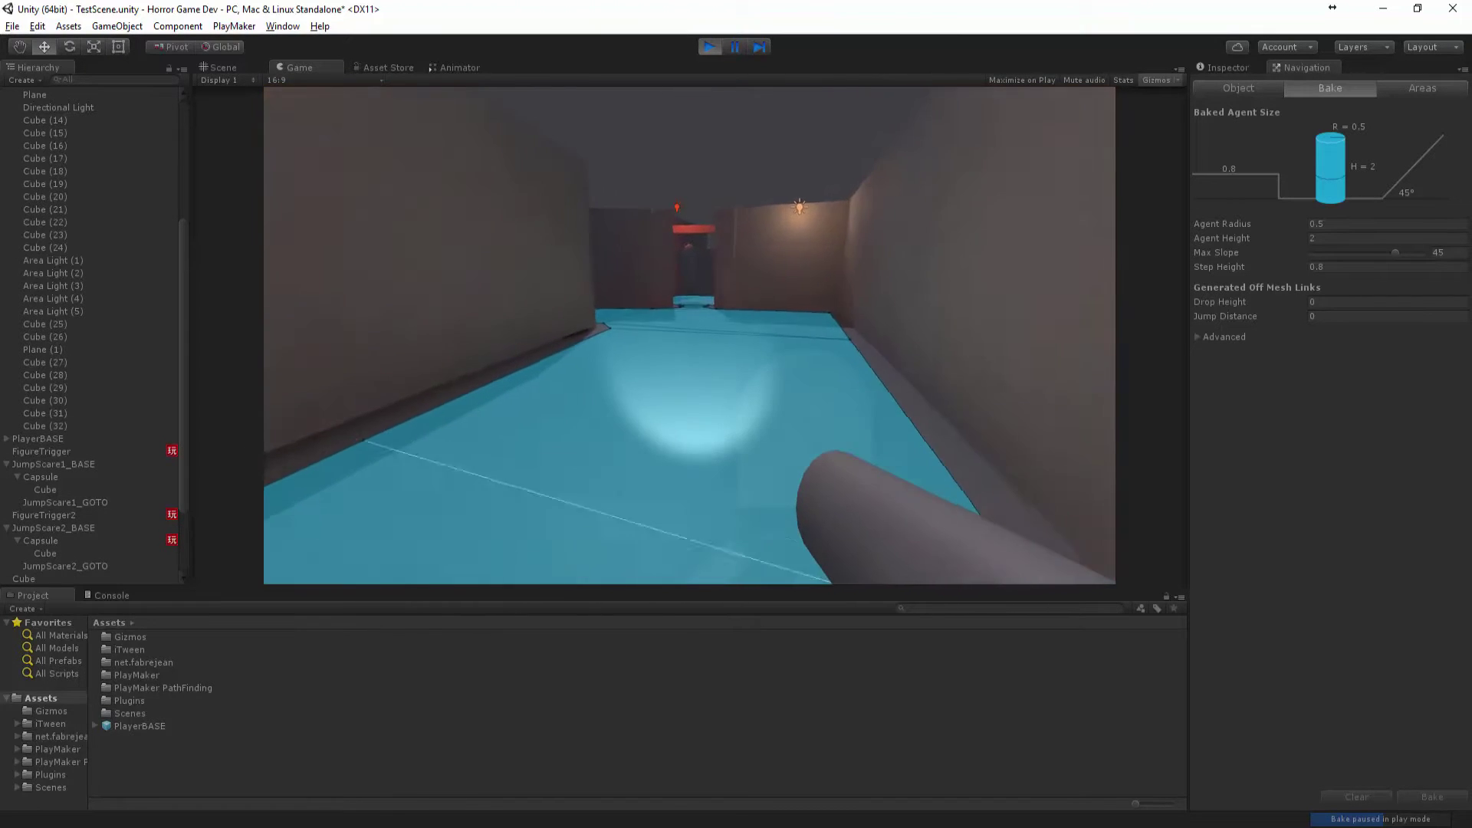
Take the player through the red passage and down the staircase, walk around the walled lower floor, and stop the play test.
key("w")
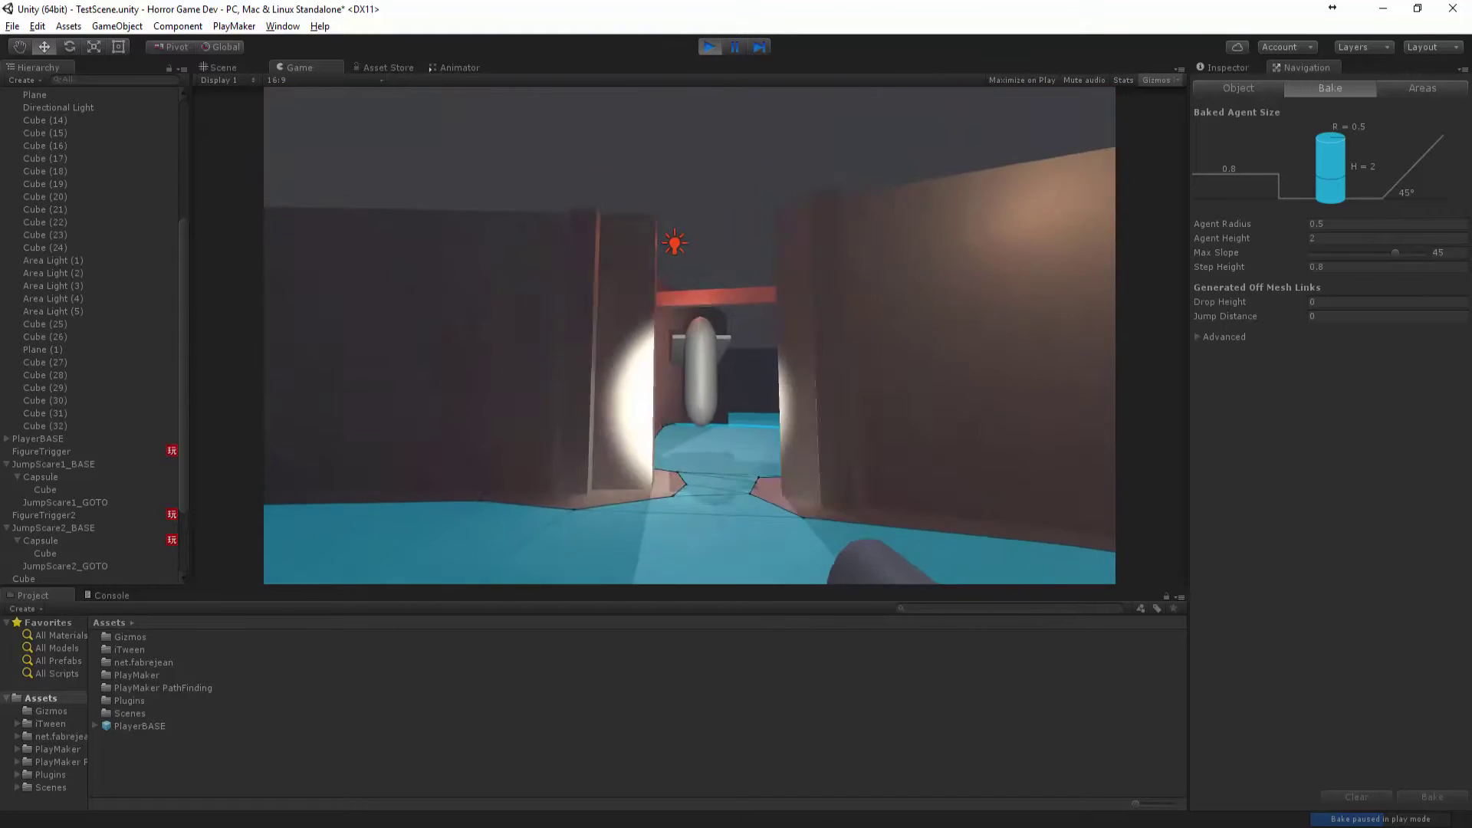
key("w")
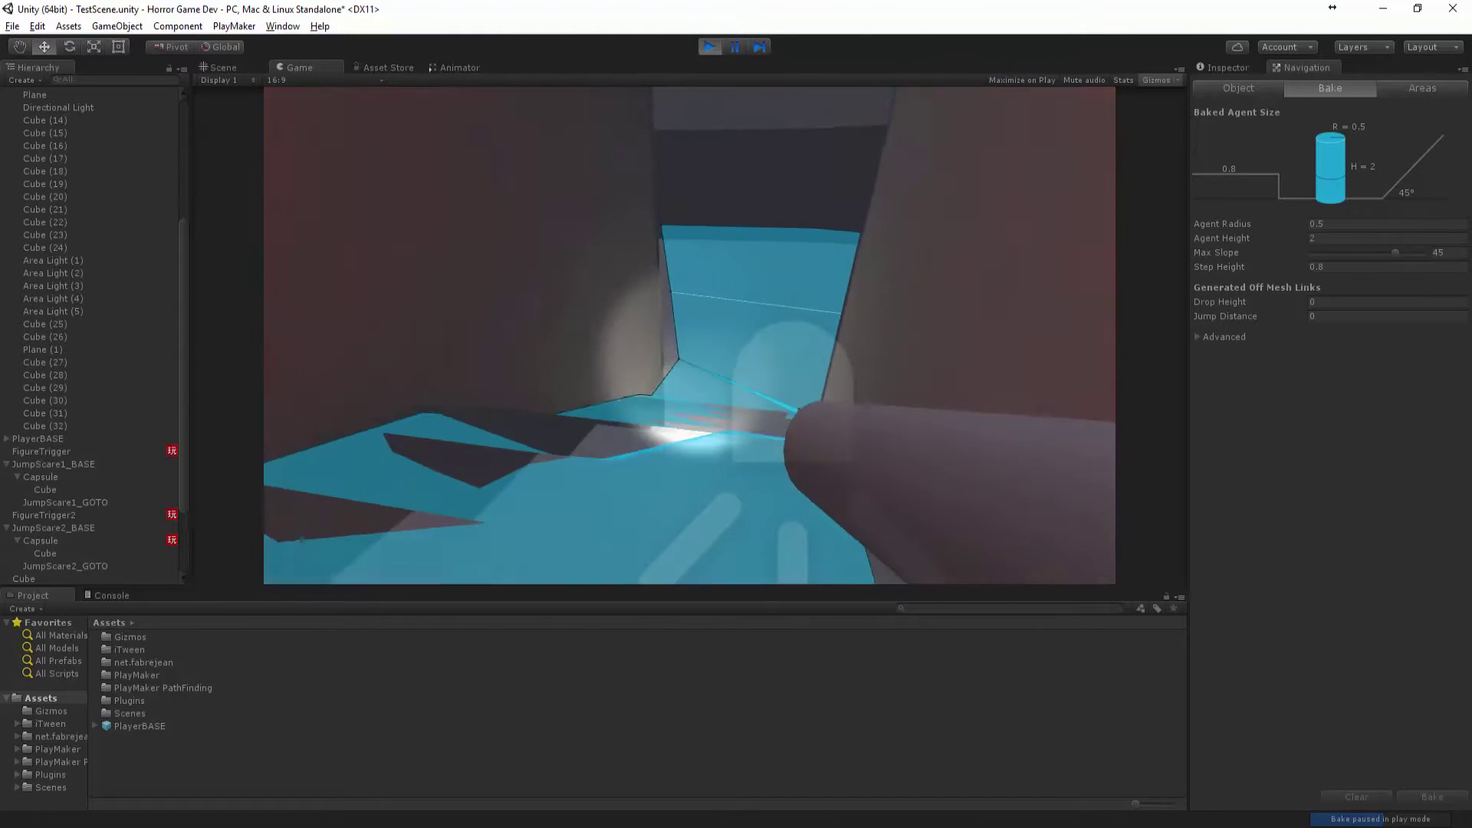
key("w")
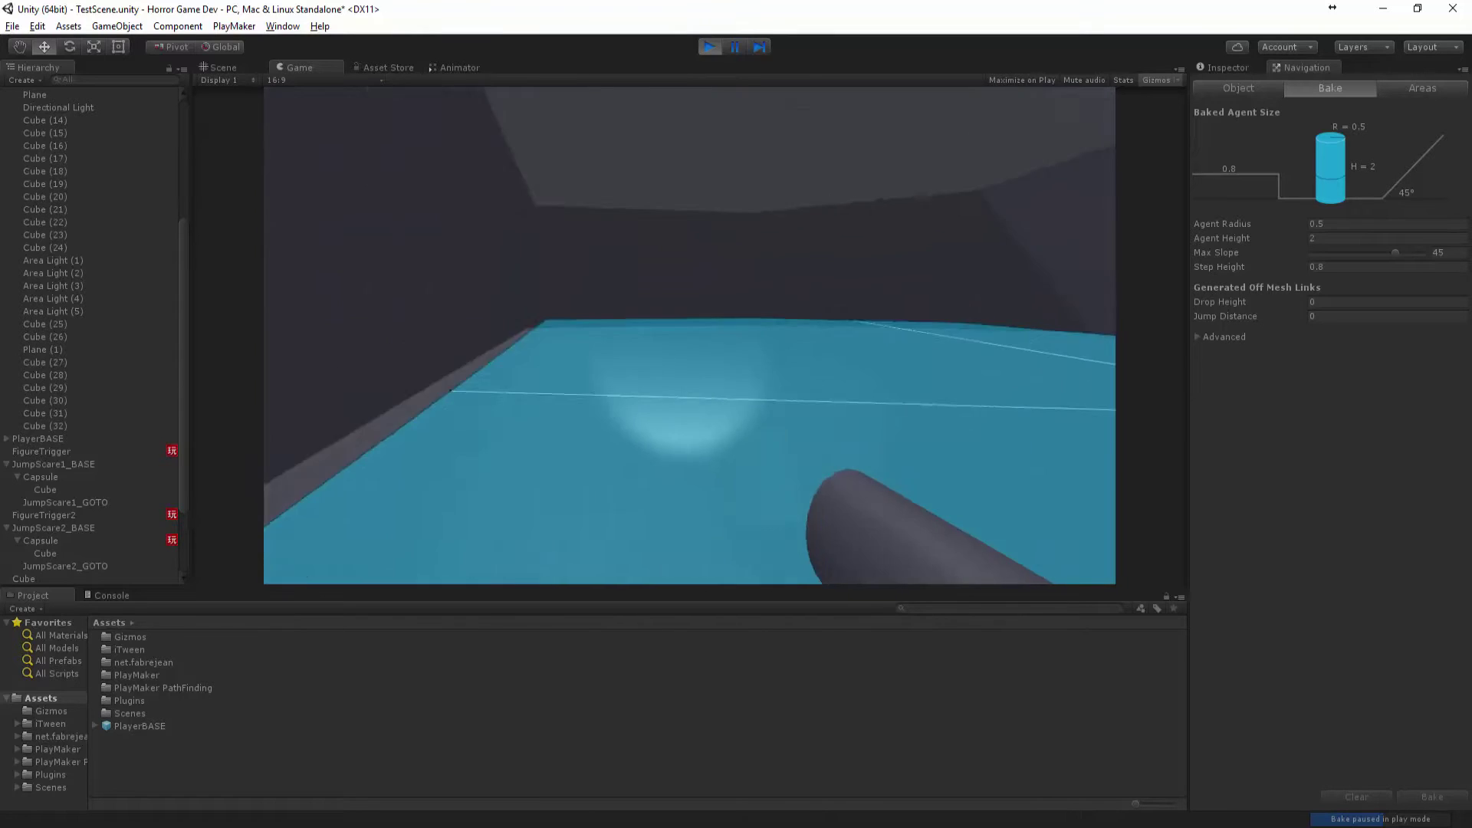
key("w")
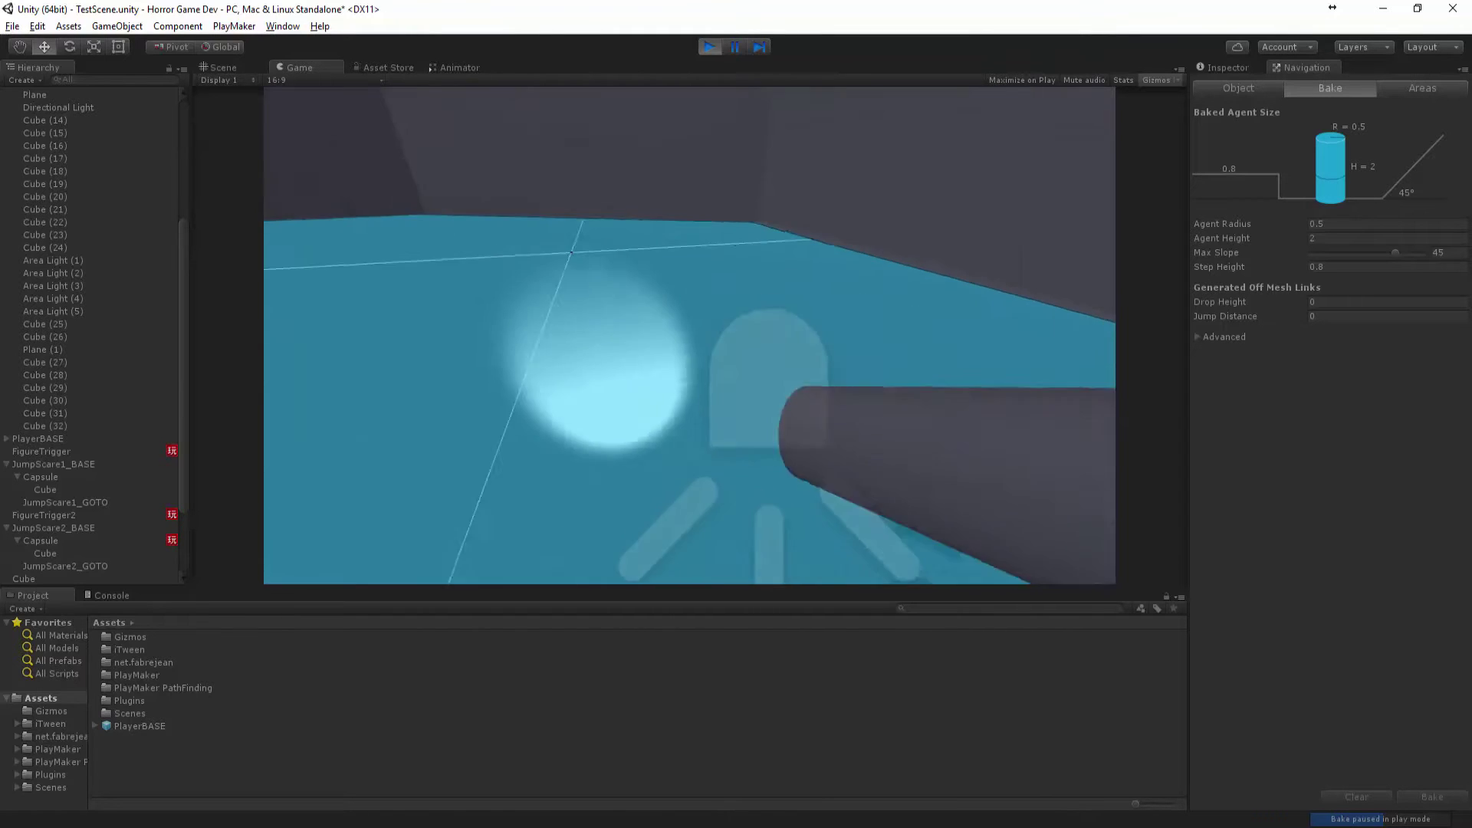
key("w")
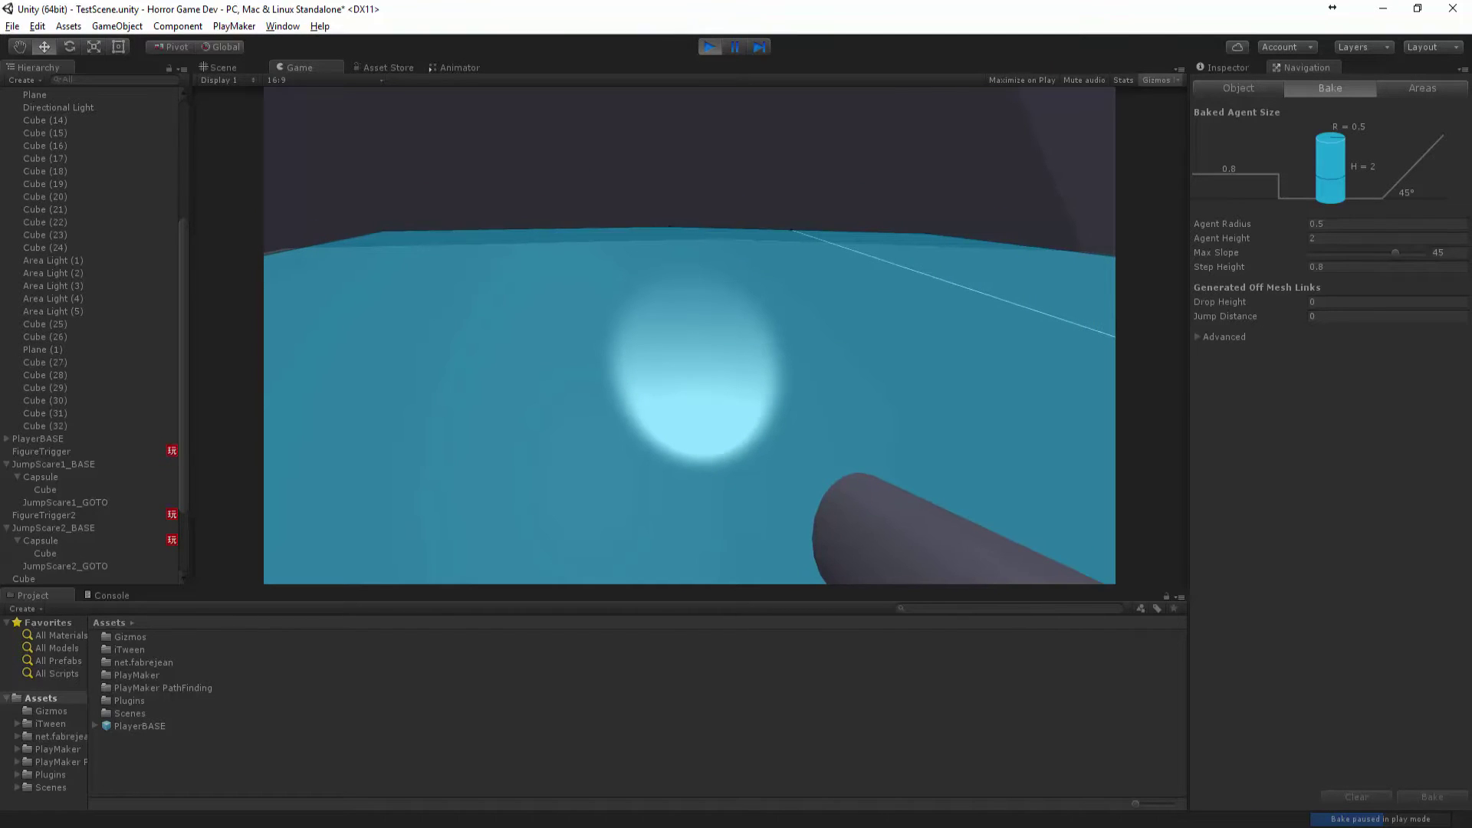
key("ctrl+p")
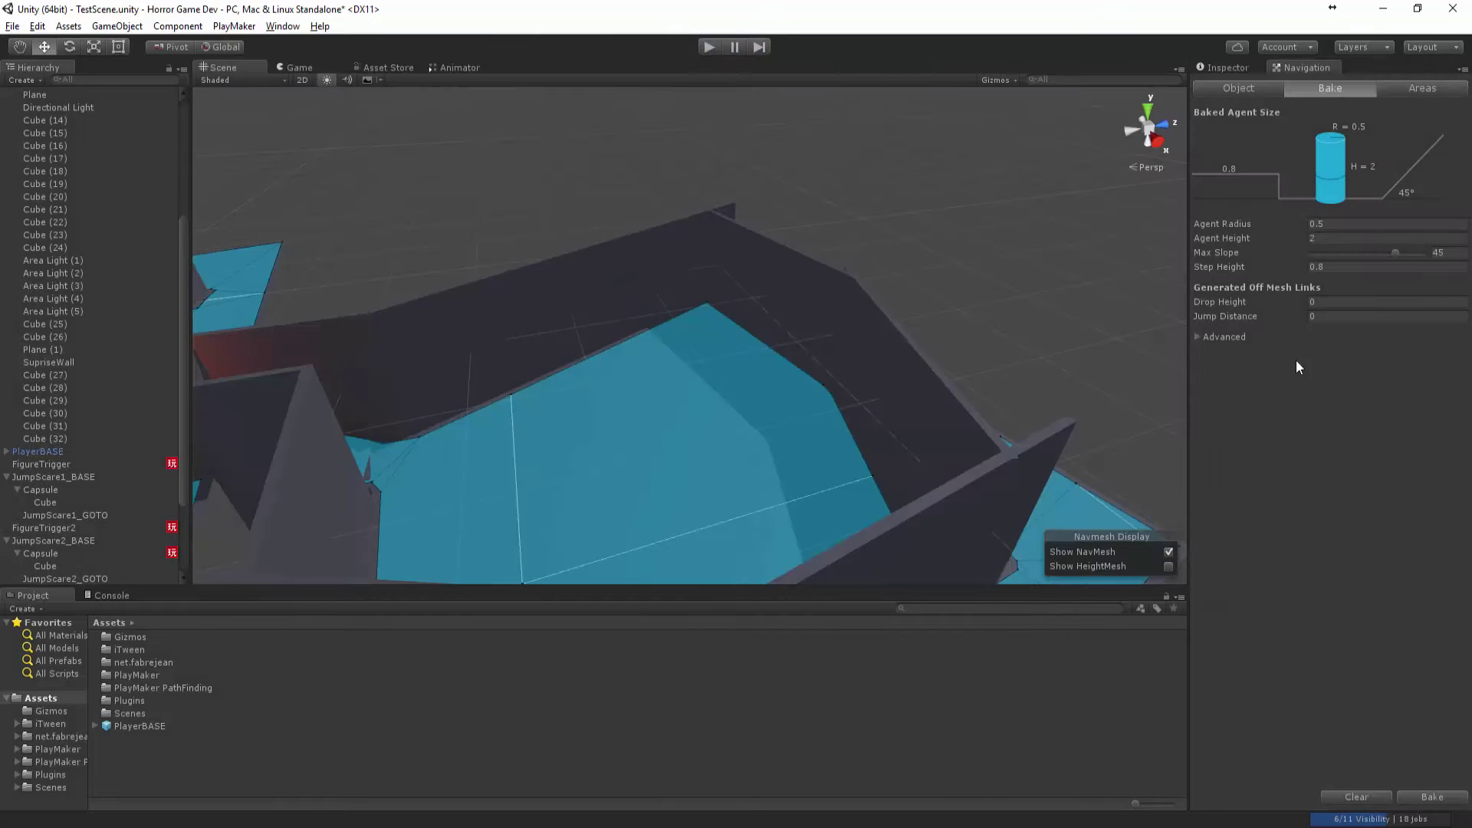
Duplicate the red hallway light, Area Light (5), and move the copy to the lower floor's far wall, at about X 9, Z 63.
left_click(1244, 88)
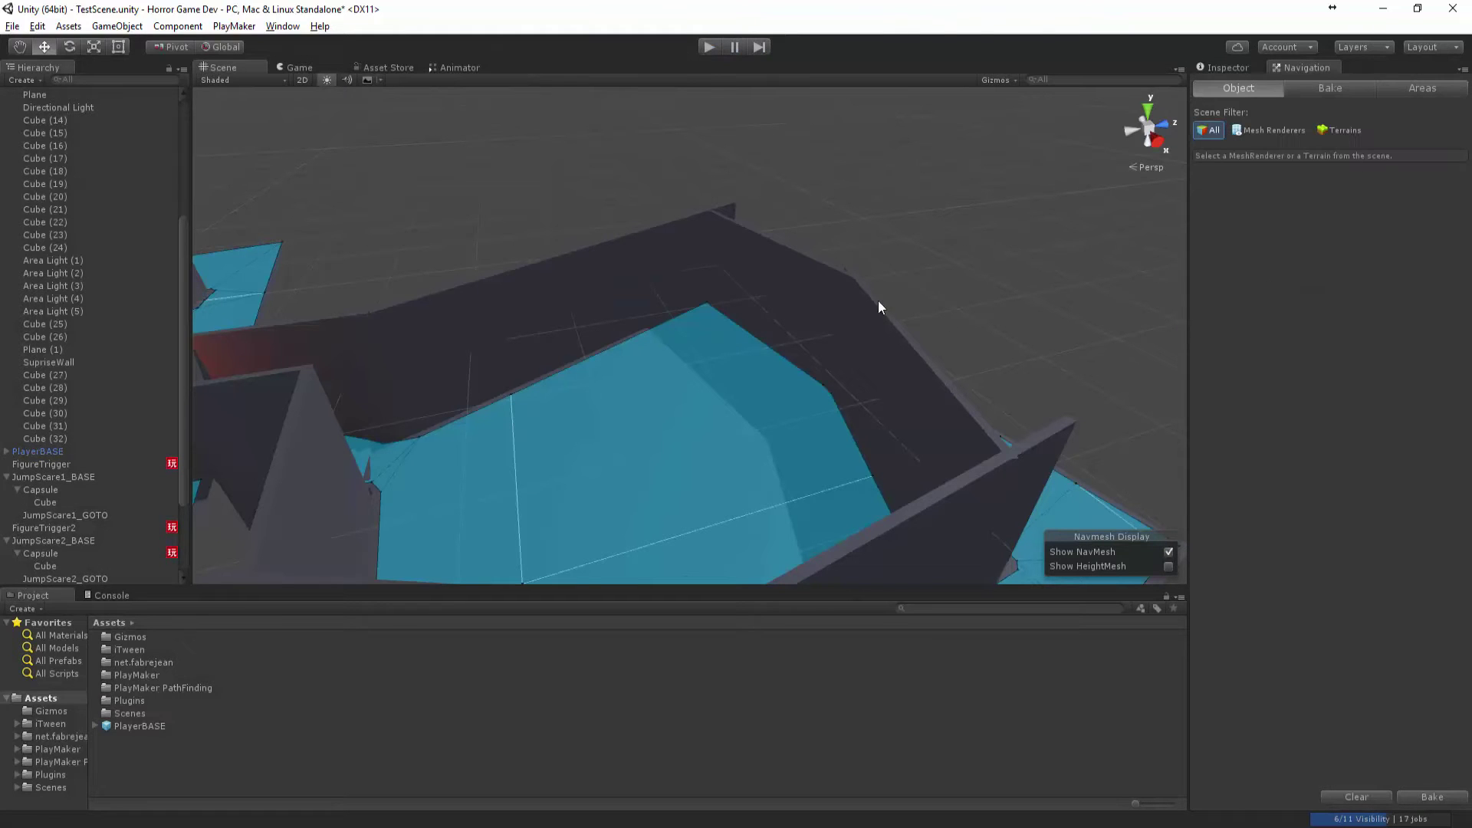
left_click(1224, 68)
left_click(981, 337)
scroll(912, 395, "down", 5)
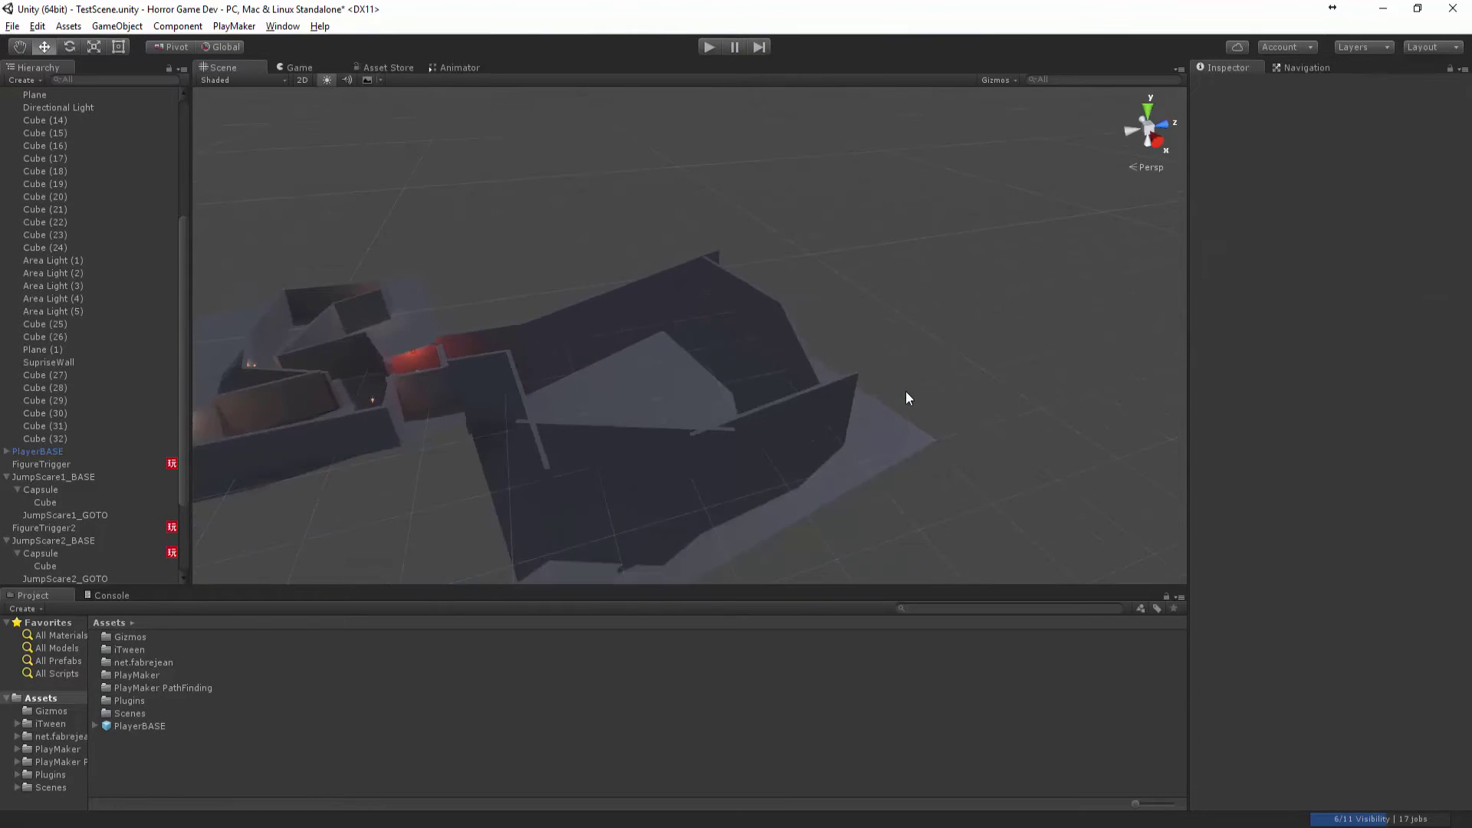
left_click_drag(906, 386, 967, 552, "alt")
scroll(828, 439, "up", 4)
middle_click_drag(264, 157, 529, 309)
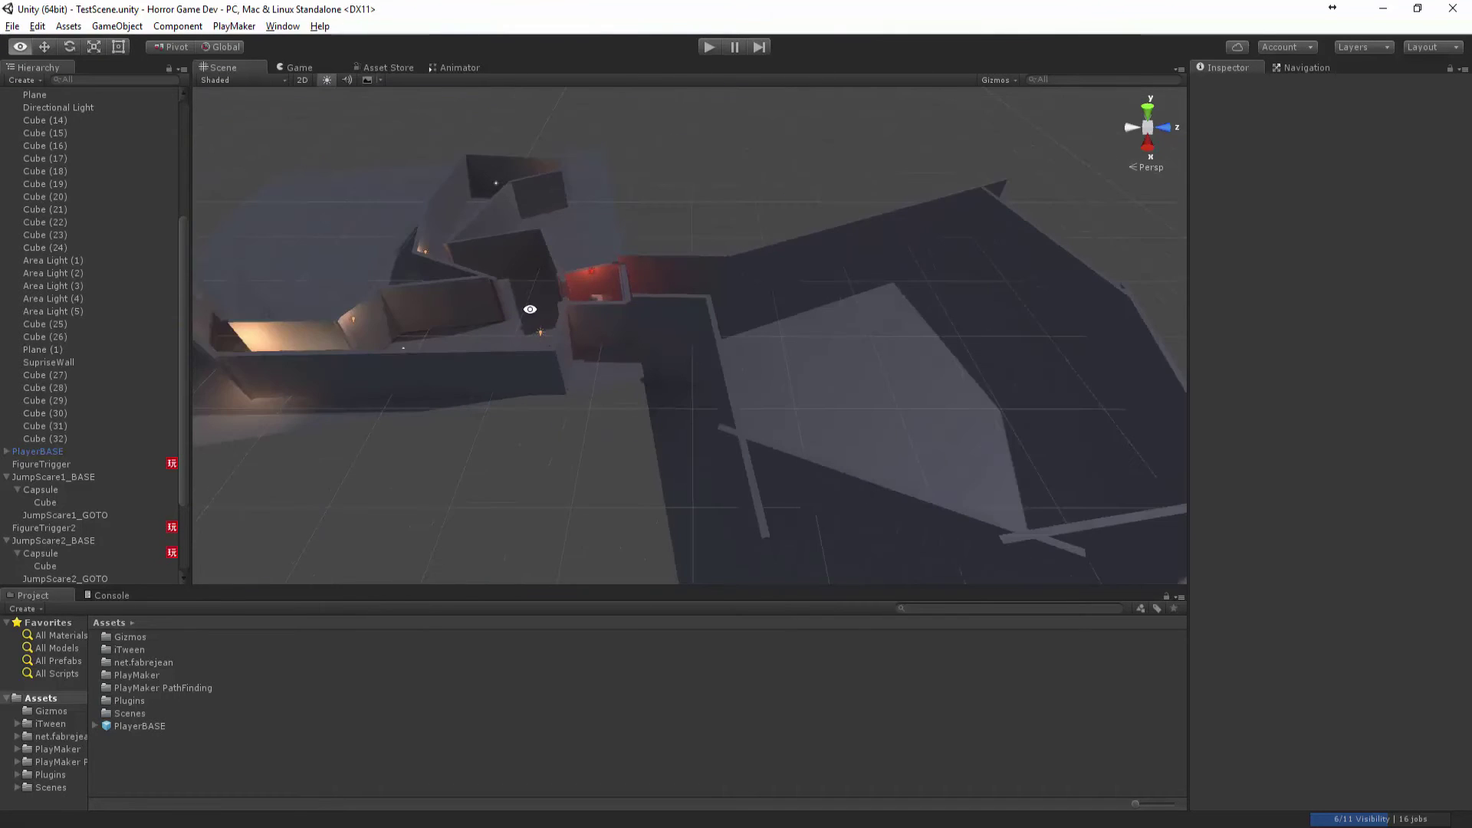
scroll(596, 294, "up", 3)
left_click(578, 262)
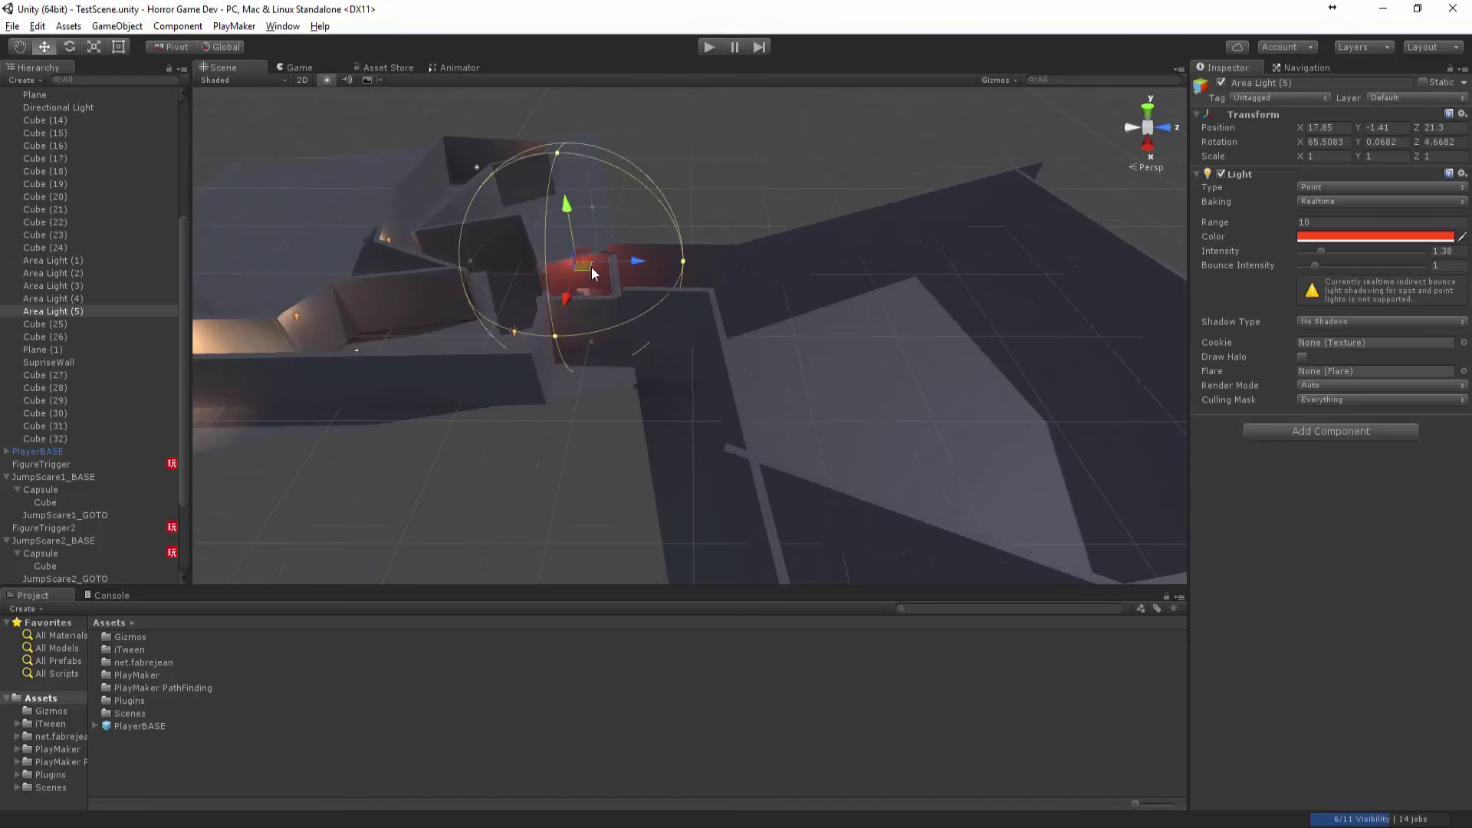
key("ctrl+d")
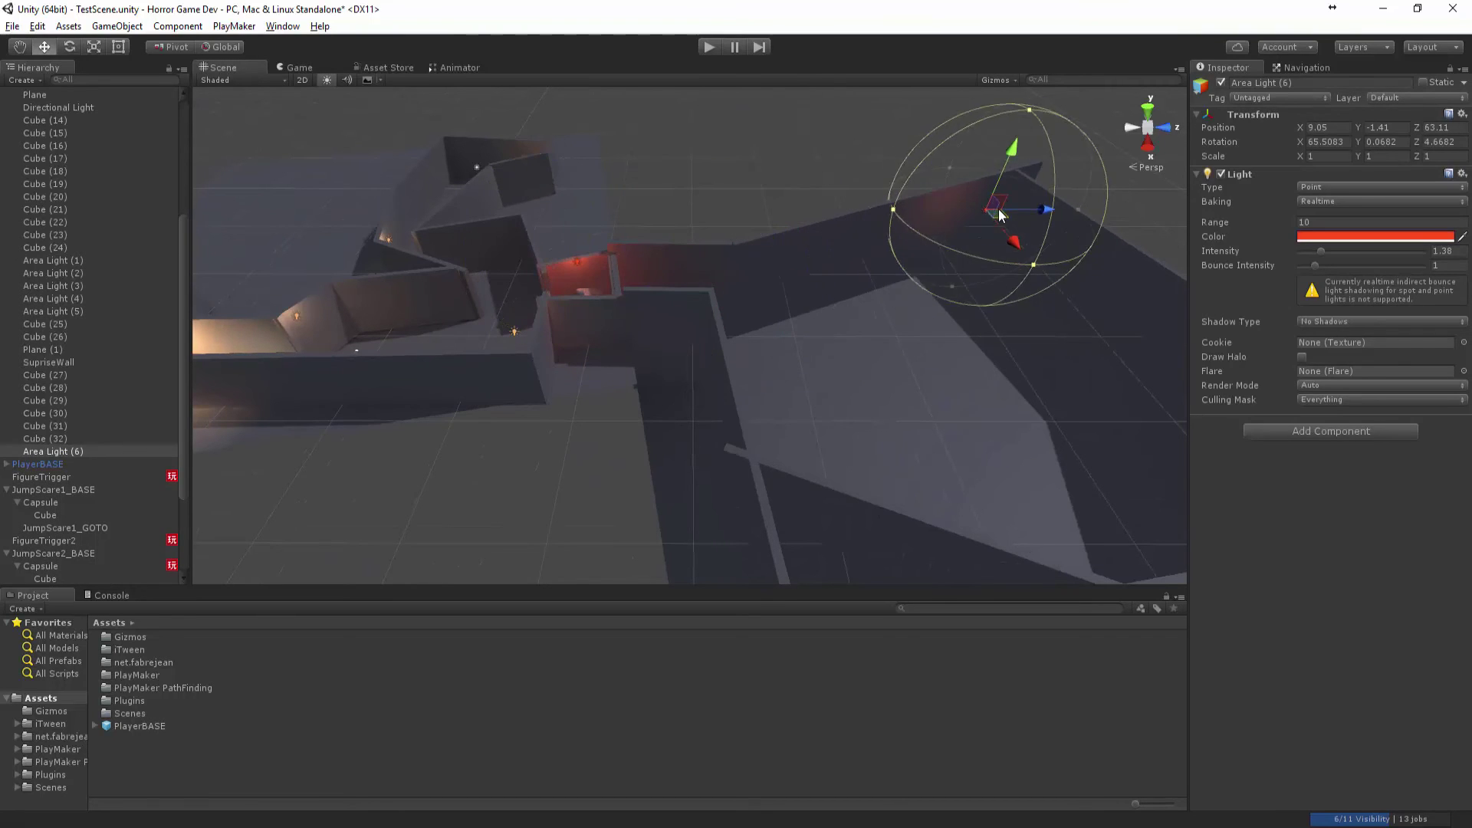